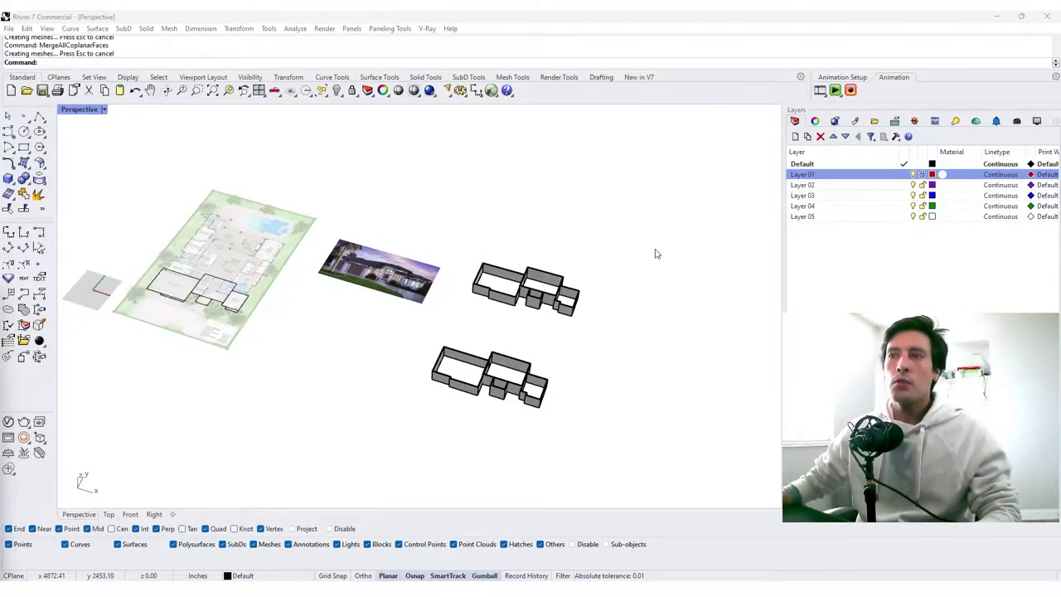
- Examine the floor plan, the reference house photo and the two extruded wall models
{"action": "right_click_drag", "start_coordinate": [344, 283], "coordinate": [472, 330]}
{"action": "scroll", "coordinate": [346, 365], "scroll_direction": "up", "scroll_amount": 6}
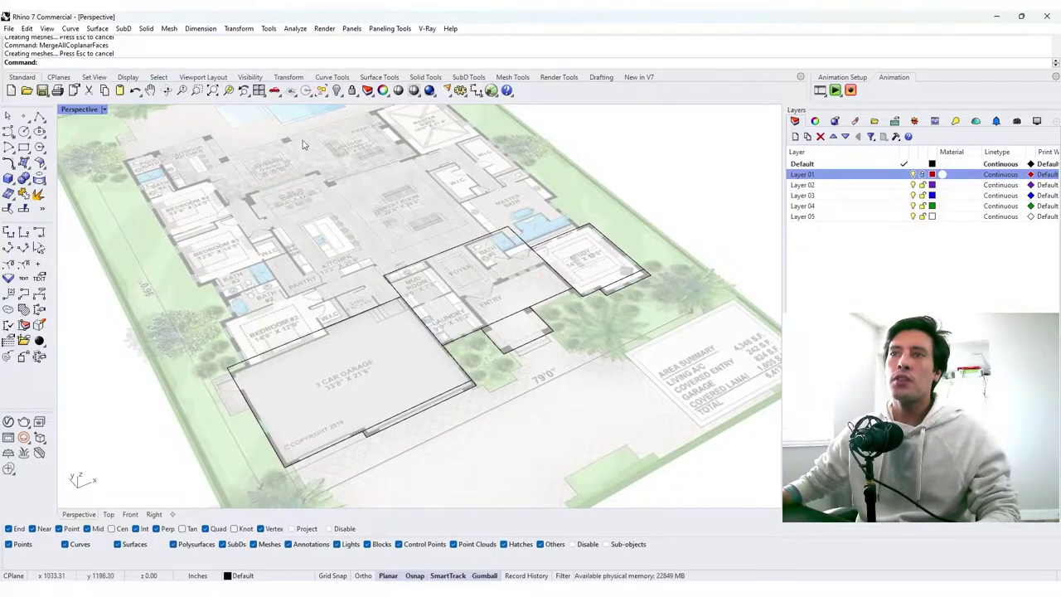
{"action": "scroll", "coordinate": [248, 286], "scroll_direction": "down", "scroll_amount": 10}
{"action": "right_click_drag", "start_coordinate": [344, 290], "coordinate": [274, 326]}
{"action": "right_click_drag", "start_coordinate": [310, 229], "coordinate": [272, 274], "text": "shift"}
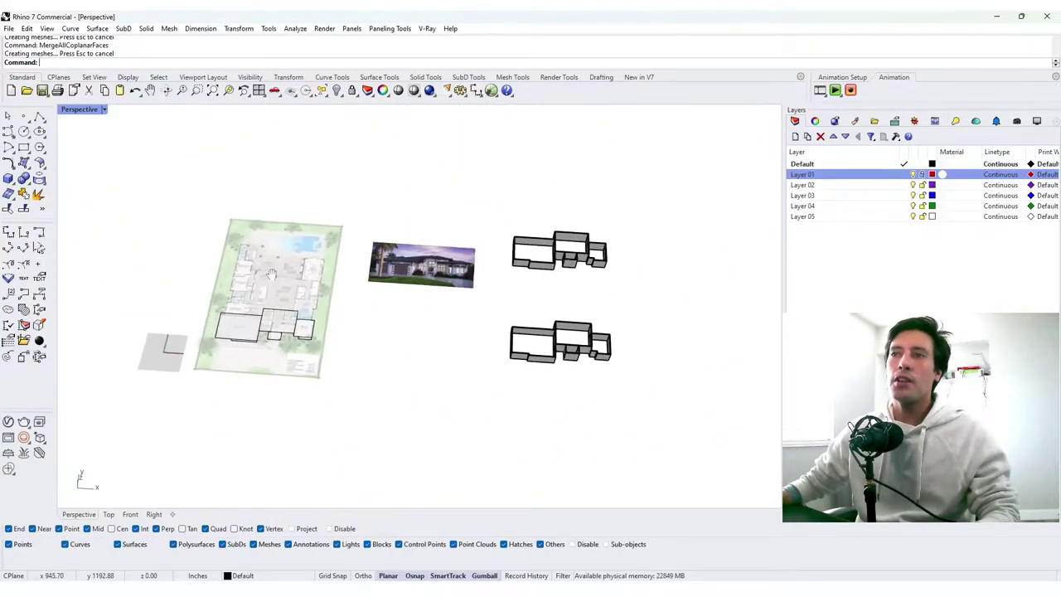
{"action": "scroll", "coordinate": [484, 300], "scroll_direction": "up", "scroll_amount": 3}
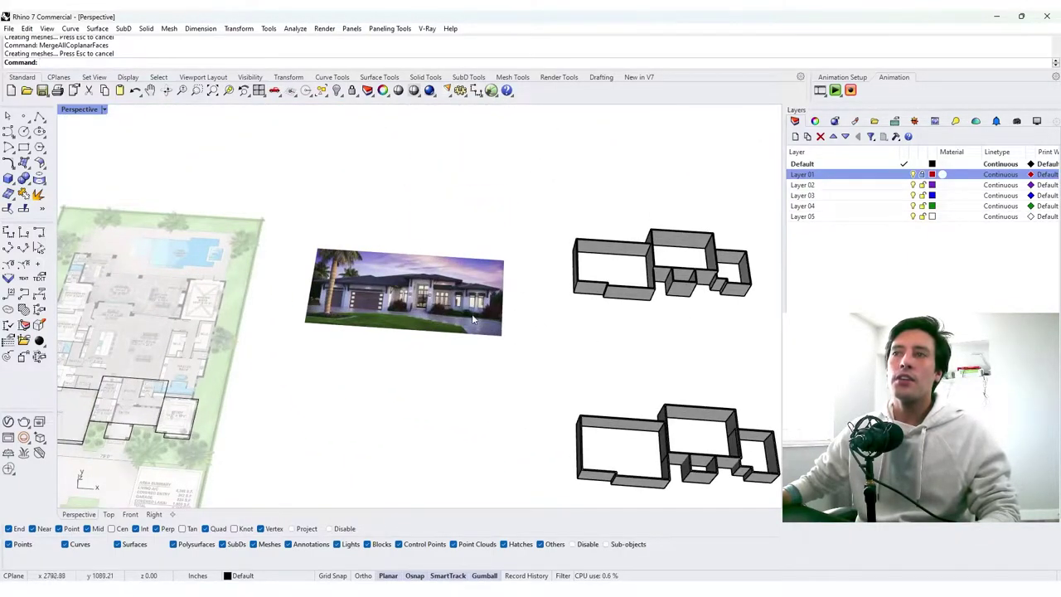
{"action": "scroll", "coordinate": [368, 290], "scroll_direction": "up", "scroll_amount": 3}
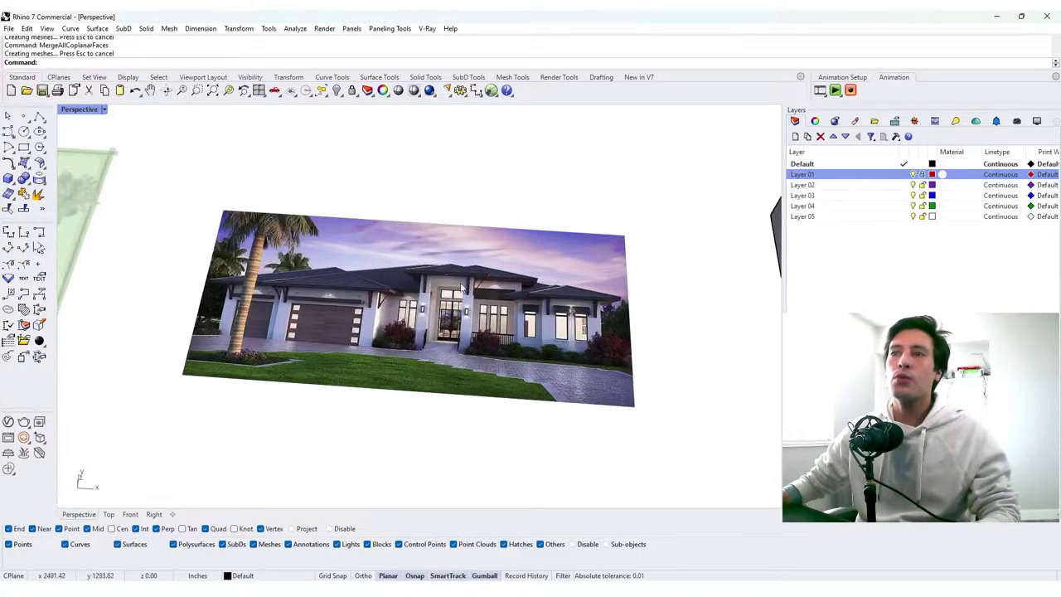
{"action": "scroll", "coordinate": [359, 285], "scroll_direction": "down", "scroll_amount": 2}
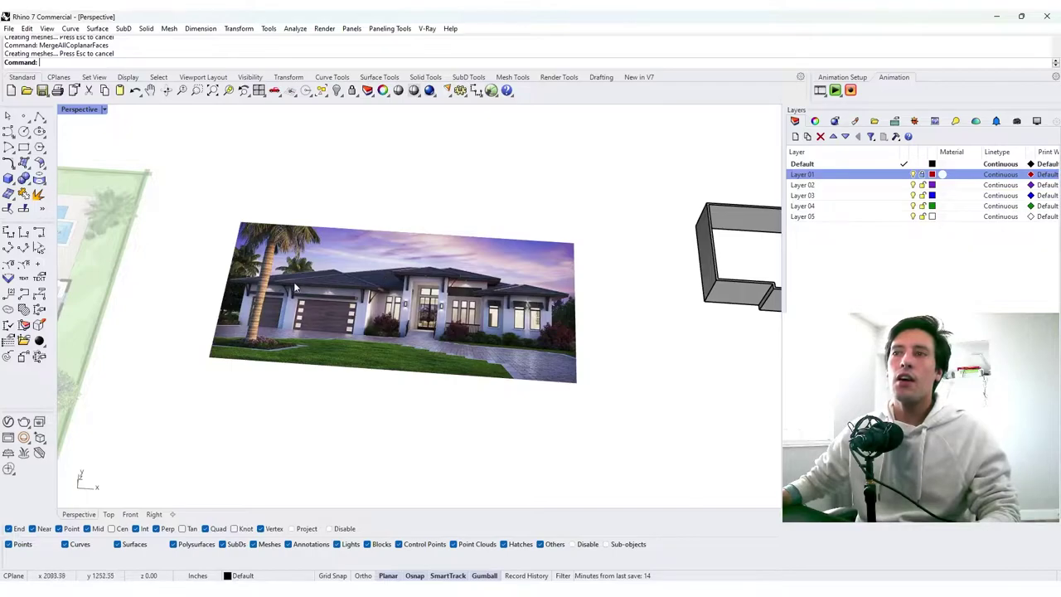
{"action": "scroll", "coordinate": [559, 334], "scroll_direction": "down", "scroll_amount": 2}
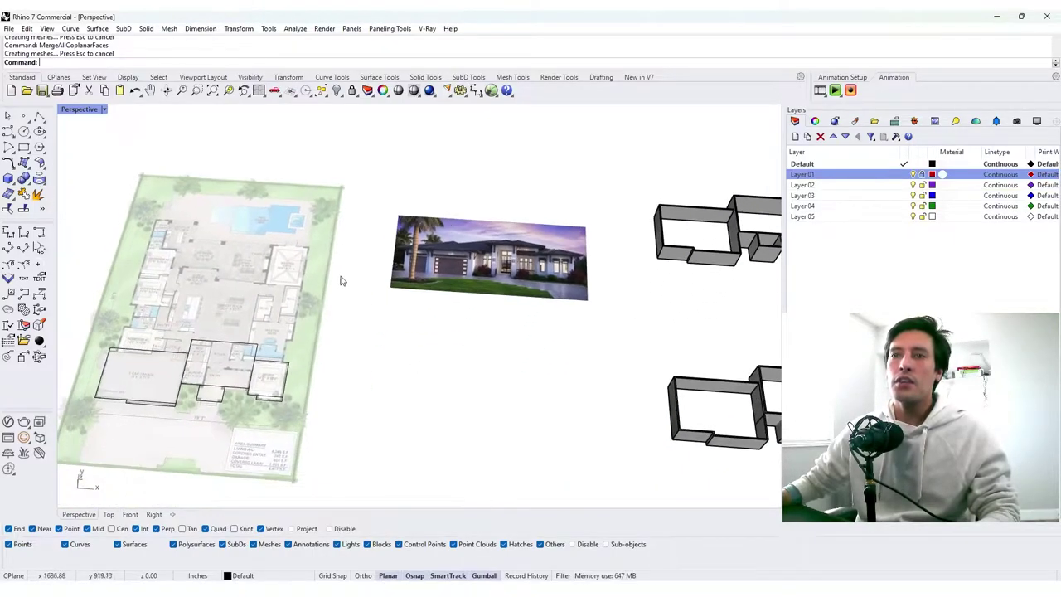
{"action": "scroll", "coordinate": [327, 310], "scroll_direction": "down", "scroll_amount": 2}
{"action": "right_click_drag", "start_coordinate": [474, 341], "coordinate": [371, 305]}
{"action": "scroll", "coordinate": [570, 394], "scroll_direction": "up", "scroll_amount": 4}
{"action": "right_click_drag", "start_coordinate": [569, 394], "coordinate": [437, 263]}
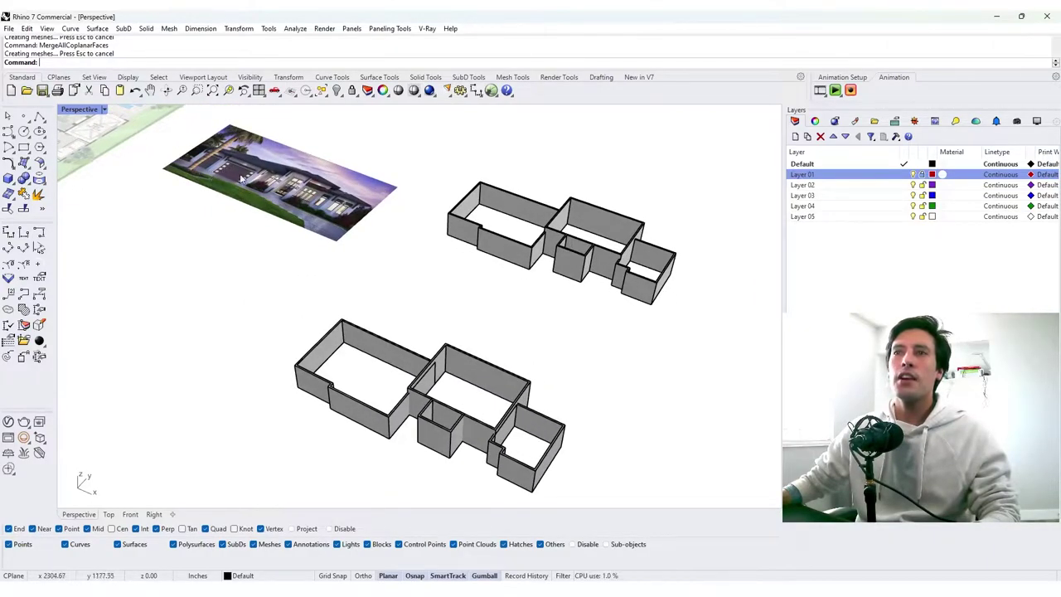
{"action": "scroll", "coordinate": [343, 249], "scroll_direction": "down", "scroll_amount": 3}
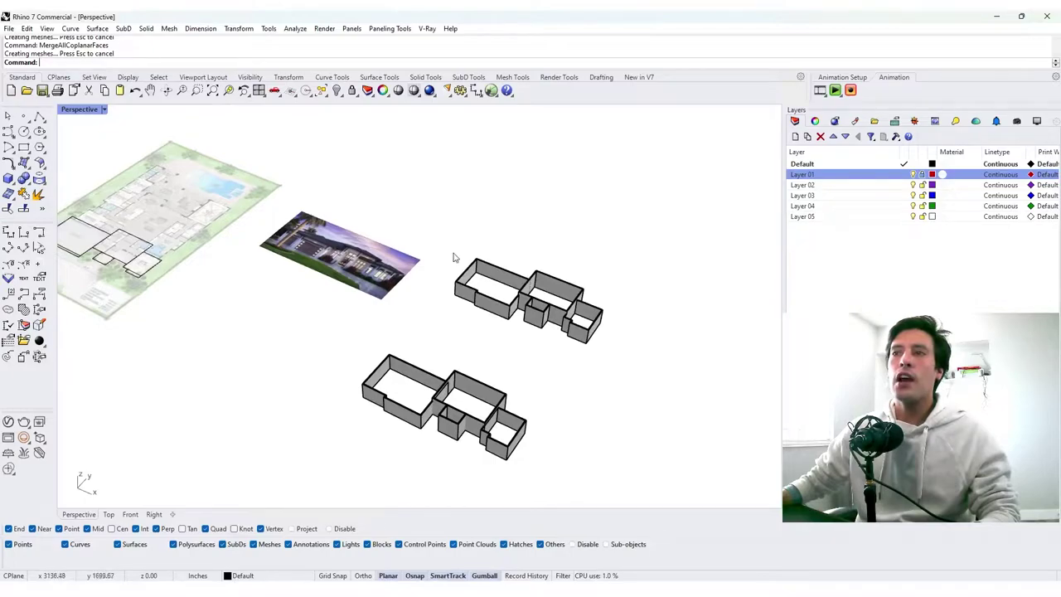
{"action": "mouse_move", "coordinate": [498, 340]}
{"action": "right_mouse_down"}
{"action": "mouse_move", "coordinate": [391, 331]}
{"action": "mouse_move", "coordinate": [496, 339]}
{"action": "right_mouse_up"}
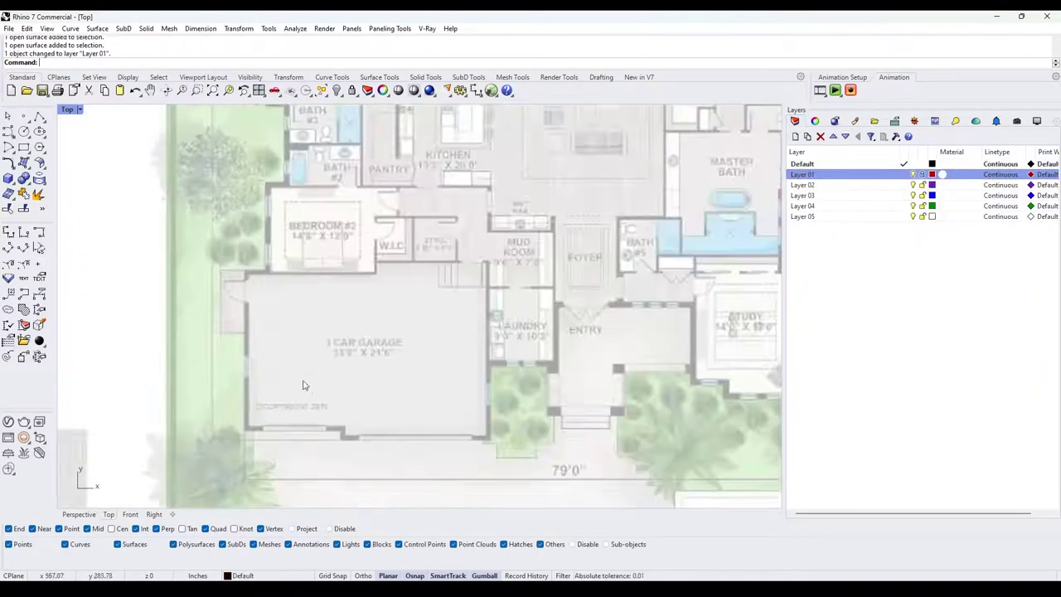
- Trace the 3 car garage on the floor plan with two rectangles, one for the main body and one for its projecting front
{"action": "left_click", "coordinate": [23, 146]}
{"action": "scroll", "coordinate": [245, 434], "scroll_direction": "up", "scroll_amount": 16}
{"action": "left_click", "coordinate": [253, 327]}
{"action": "scroll", "coordinate": [252, 326], "scroll_direction": "down", "scroll_amount": 14}
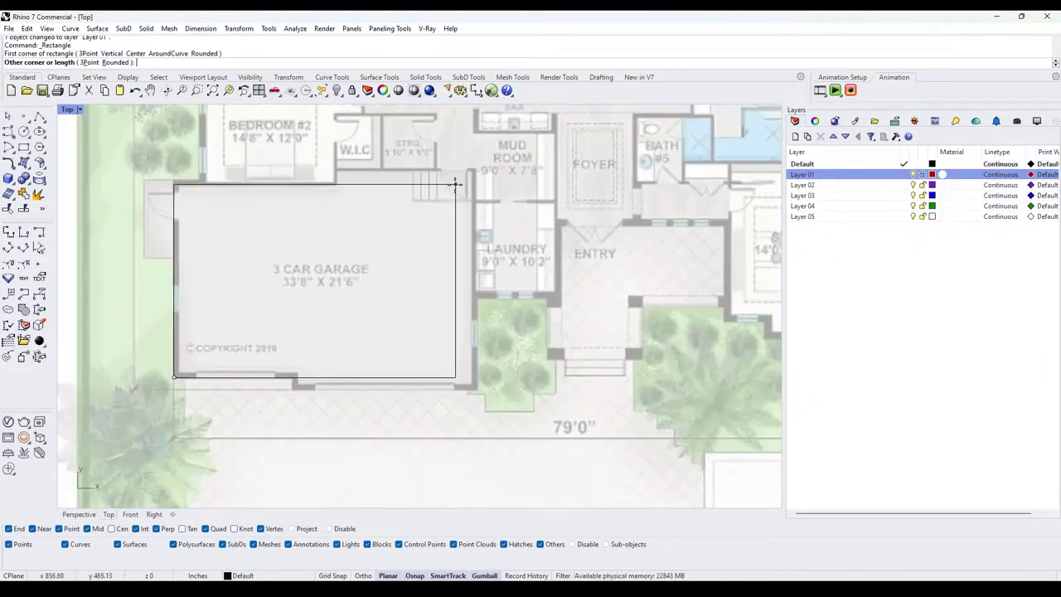
{"action": "left_click", "coordinate": [456, 184]}
{"action": "right_click", "coordinate": [456, 185]}
{"action": "scroll", "coordinate": [447, 378], "scroll_direction": "up", "scroll_amount": 10}
{"action": "left_click", "coordinate": [485, 362]}
{"action": "left_click", "coordinate": [321, 305]}
{"action": "left_click_drag", "start_coordinate": [421, 360], "coordinate": [294, 310]}
- Trace a rectangle over the covered entry porch and another over the study on the floor plan
{"action": "right_click", "coordinate": [294, 310]}
{"action": "scroll", "coordinate": [277, 282], "scroll_direction": "up", "scroll_amount": 8}
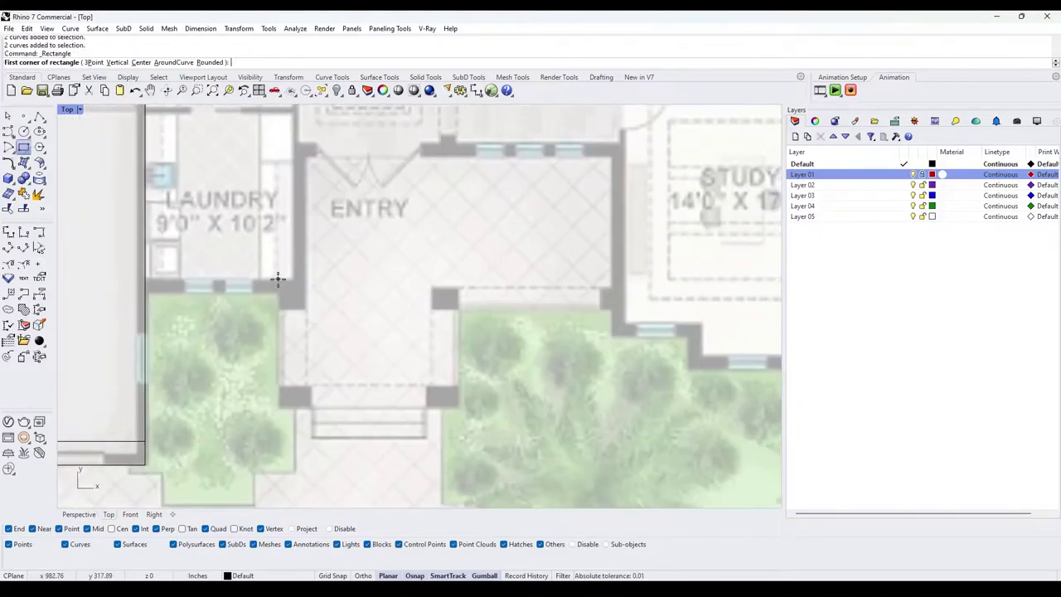
{"action": "left_click", "coordinate": [278, 282]}
{"action": "left_click", "coordinate": [458, 401]}
{"action": "scroll", "coordinate": [447, 390], "scroll_direction": "down", "scroll_amount": 7}
{"action": "right_click", "coordinate": [256, 246]}
{"action": "scroll", "coordinate": [497, 356], "scroll_direction": "up", "scroll_amount": 3}
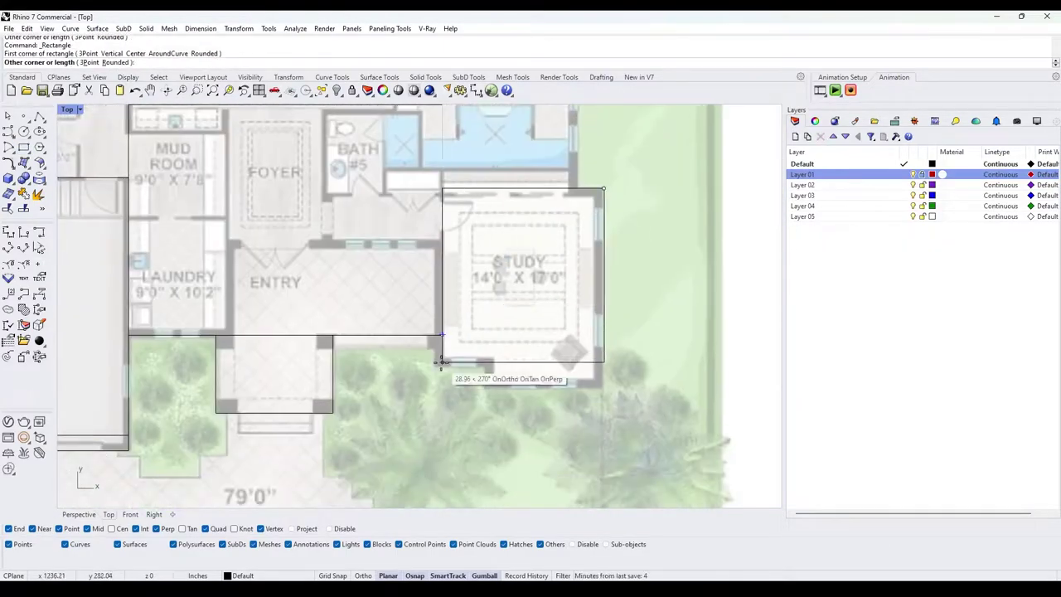
{"action": "scroll", "coordinate": [498, 356], "scroll_direction": "down", "scroll_amount": 5}
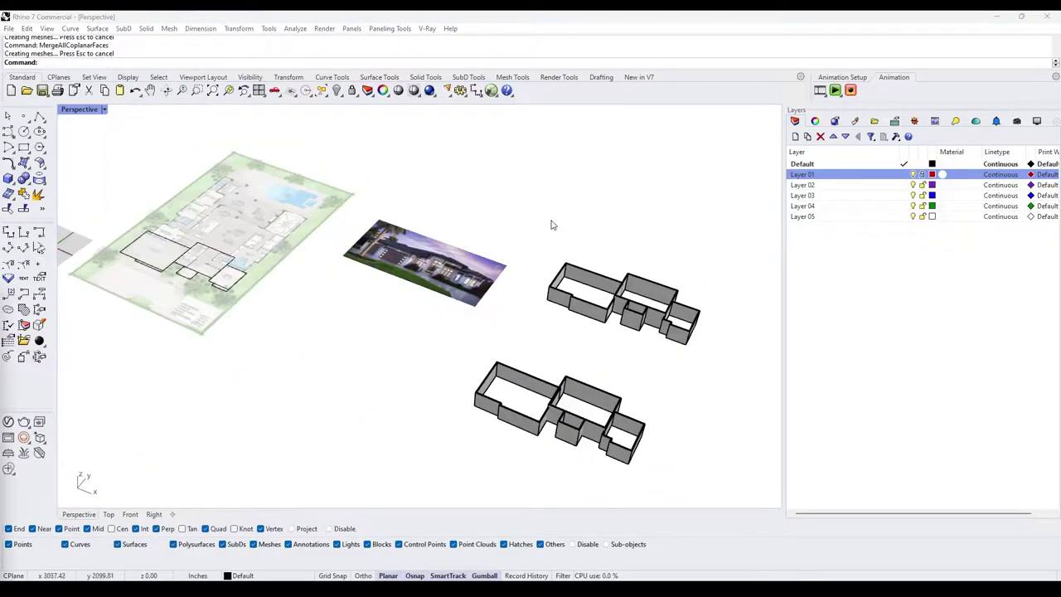
- Hide the traced floor plan curves, the house photo and the nearer of the two wall models
{"action": "scroll", "coordinate": [516, 330], "scroll_direction": "down", "scroll_amount": 4}
{"action": "right_click_drag", "start_coordinate": [516, 331], "coordinate": [581, 394]}
{"action": "left_click_drag", "start_coordinate": [627, 440], "coordinate": [394, 311]}
{"action": "left_click_drag", "start_coordinate": [450, 370], "coordinate": [320, 209], "text": "shift"}
{"action": "left_click_drag", "start_coordinate": [374, 406], "coordinate": [247, 205], "text": "shift"}
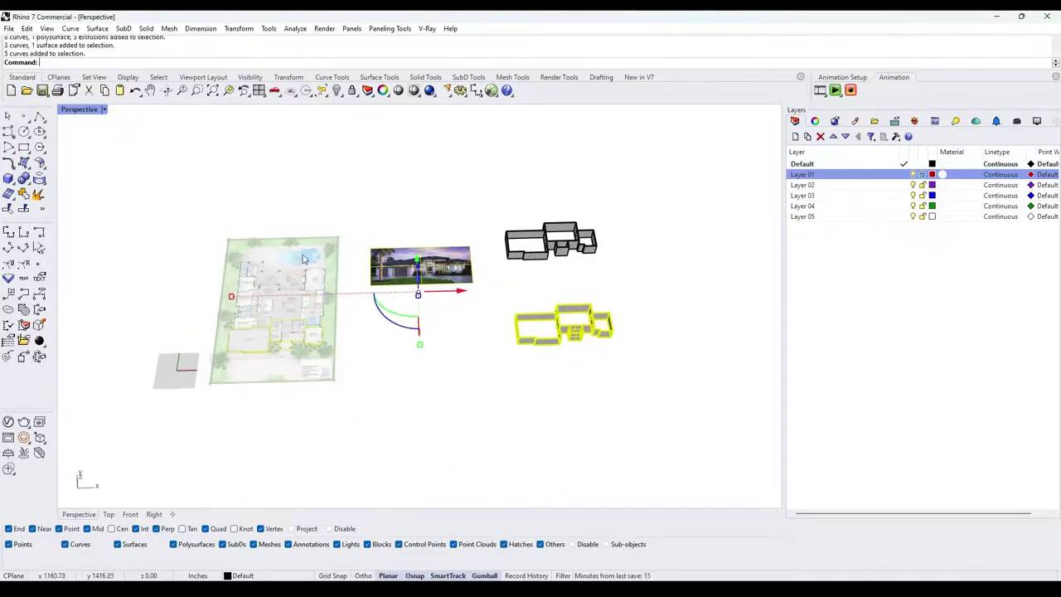
{"action": "key", "text": "Return"}
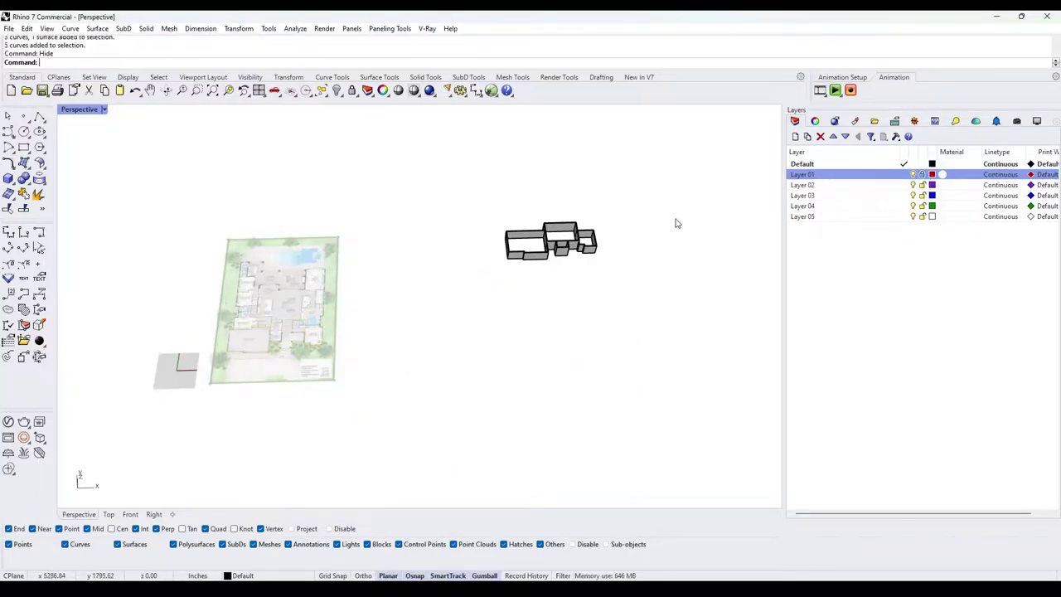
- Turn off Layer 01 with the floor plan image and zoom to the remaining wall model
{"action": "left_click_drag", "start_coordinate": [686, 344], "coordinate": [494, 190]}
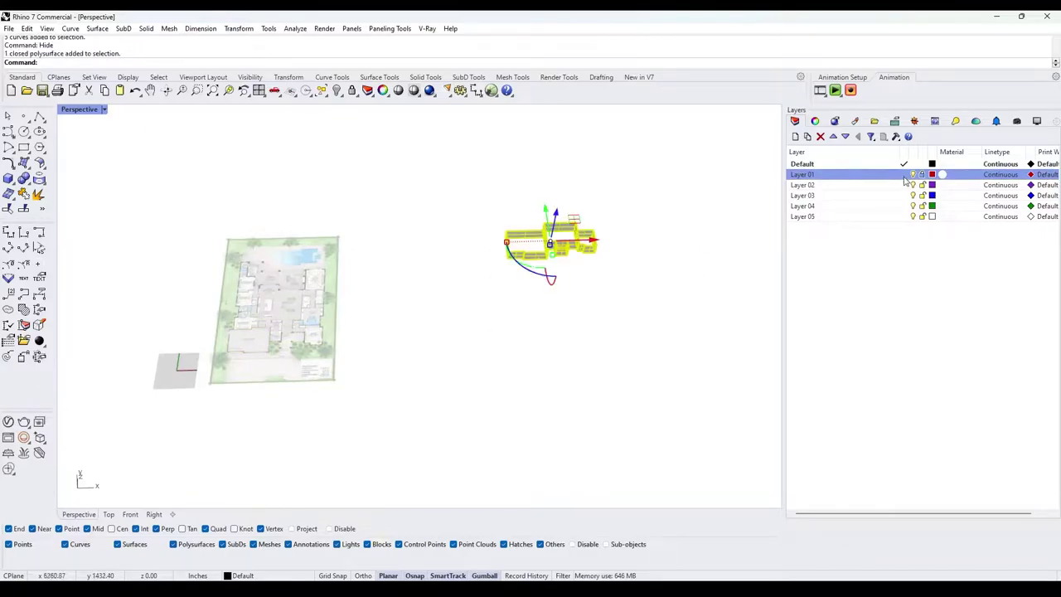
{"action": "left_click", "coordinate": [912, 175]}
{"action": "key", "text": "Return"}
{"action": "key", "text": "Escape"}
{"action": "right_click_drag", "start_coordinate": [425, 309], "coordinate": [332, 328]}
{"action": "left_click", "coordinate": [268, 335]}
{"action": "key", "text": "Escape"}
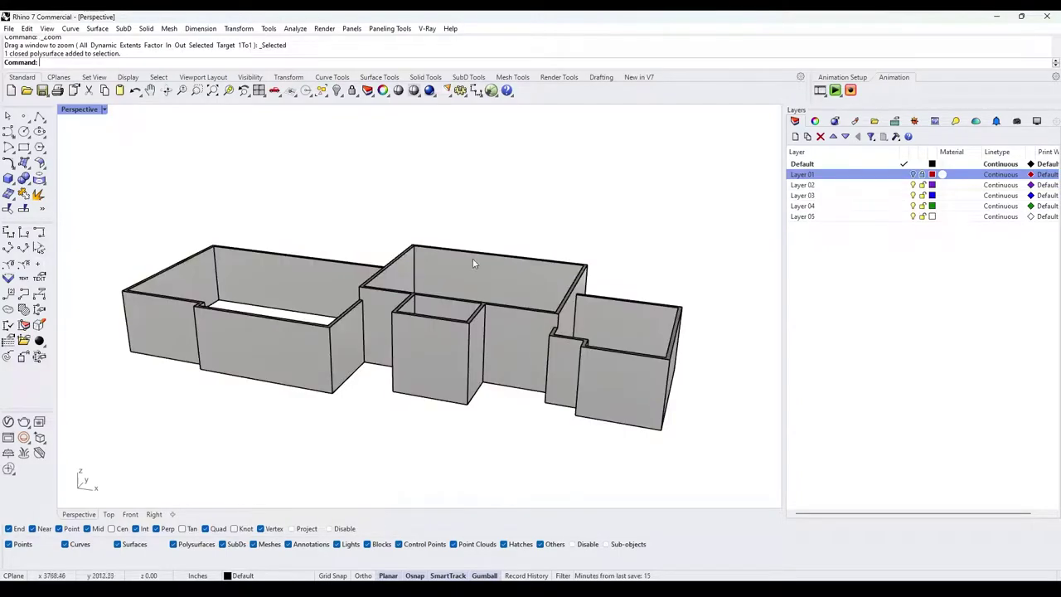
{"action": "right_click_drag", "start_coordinate": [603, 338], "coordinate": [468, 309]}
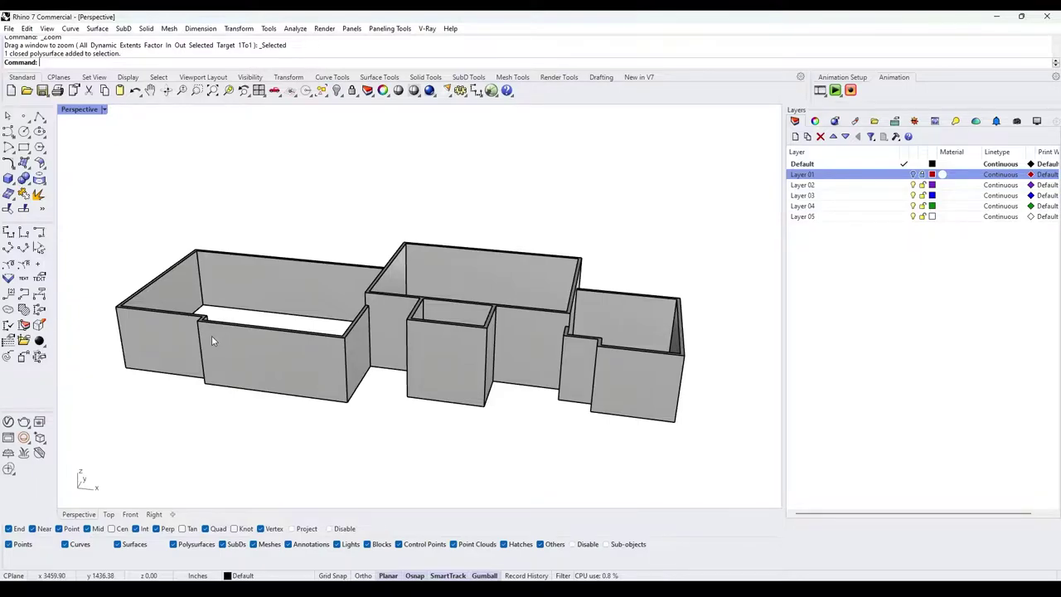
{"action": "right_click_drag", "start_coordinate": [317, 346], "coordinate": [532, 325]}
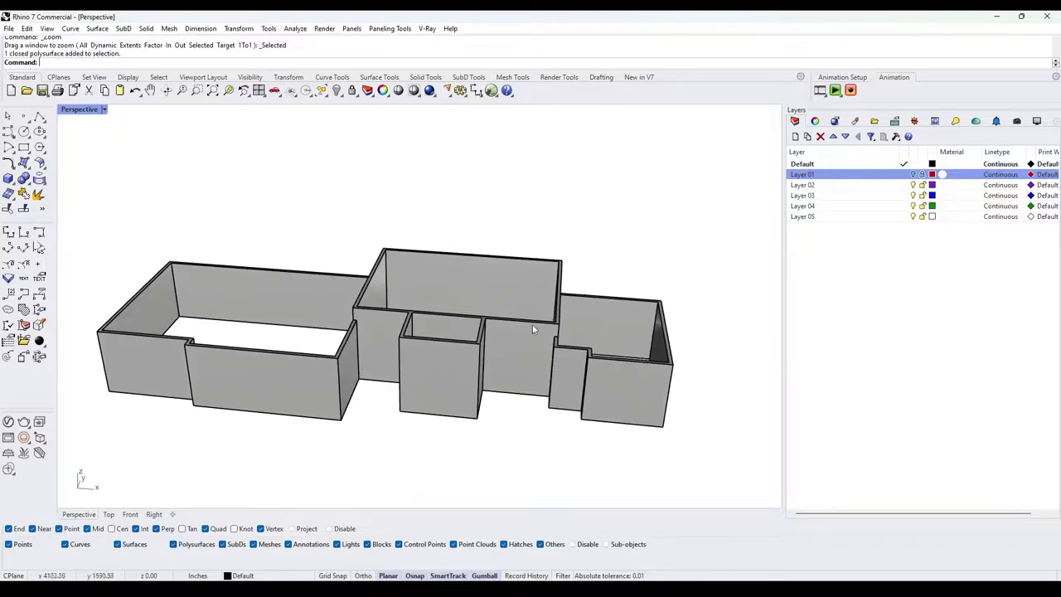
{"action": "scroll", "coordinate": [462, 326], "scroll_direction": "up", "scroll_amount": 3}
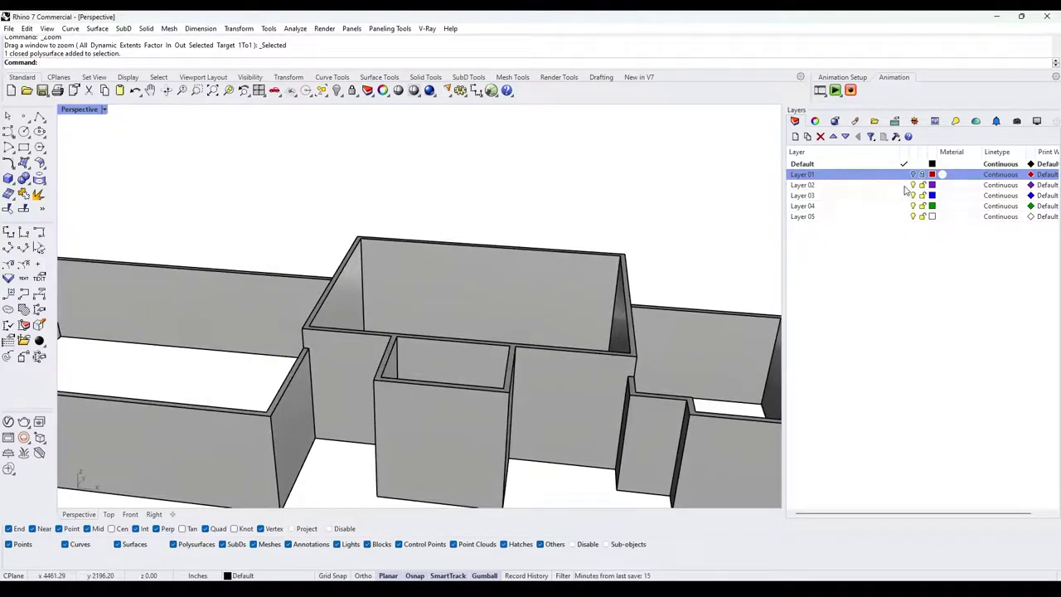
- Add a new layer below Layer 02 and make Layer 02 the current layer
{"action": "left_click", "coordinate": [904, 185]}
{"action": "left_click", "coordinate": [795, 137]}
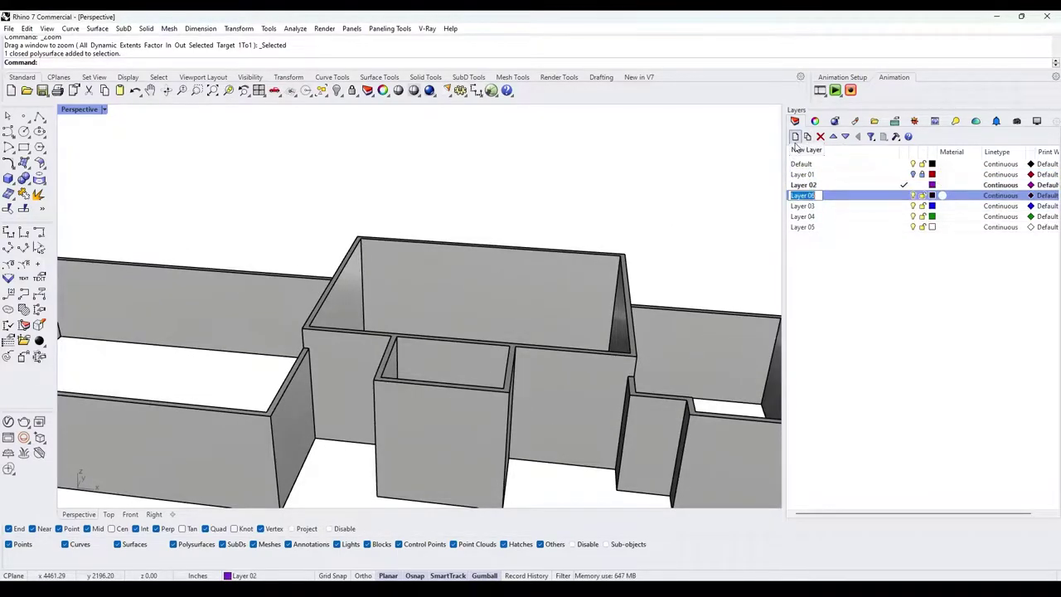
{"action": "left_click", "coordinate": [904, 196]}
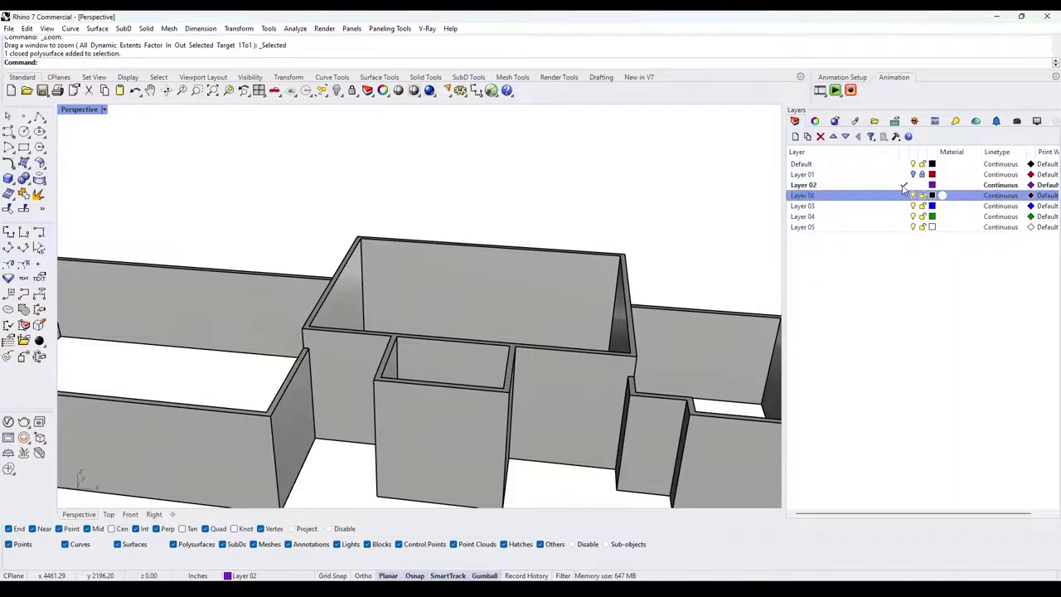
{"action": "left_click", "coordinate": [905, 185]}
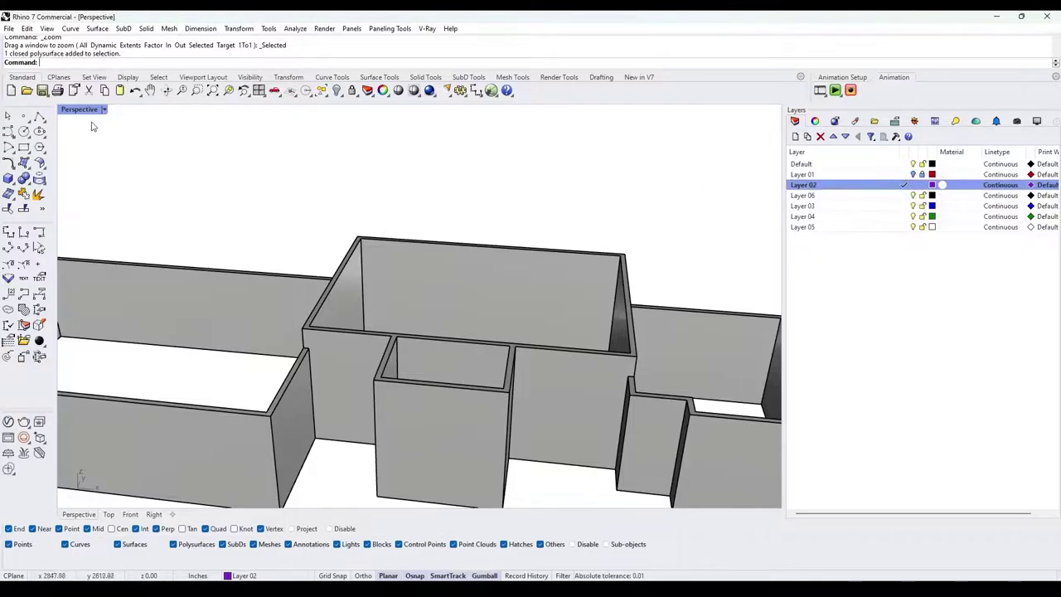
- Draw a closed polyline along the outer top edges of the central block and its entry projection
{"action": "left_click", "coordinate": [39, 117]}
{"action": "scroll", "coordinate": [355, 229], "scroll_direction": "up", "scroll_amount": 3}
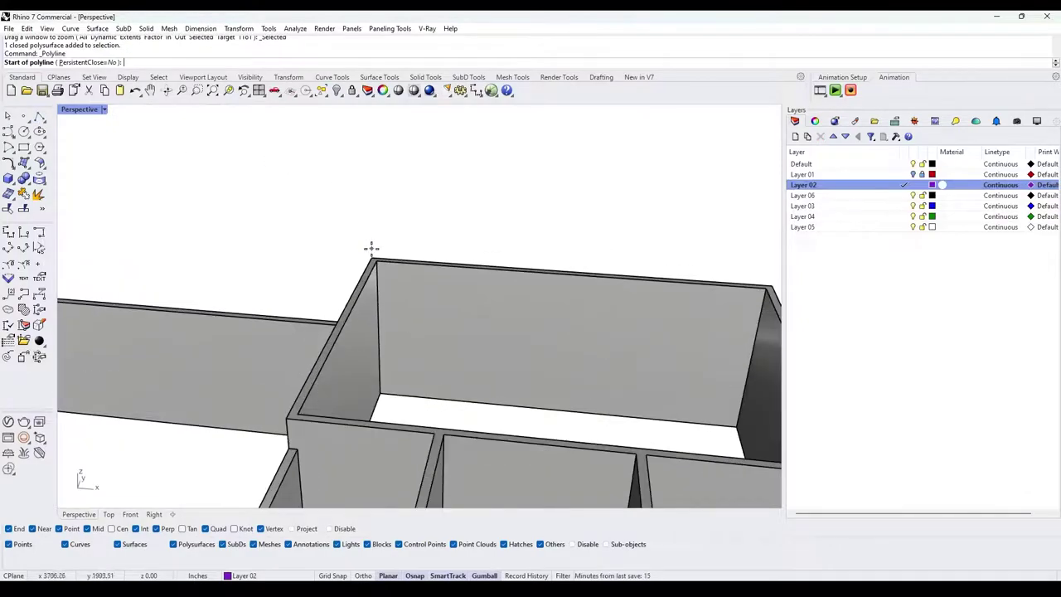
{"action": "left_click", "coordinate": [367, 257]}
{"action": "left_click", "coordinate": [286, 420]}
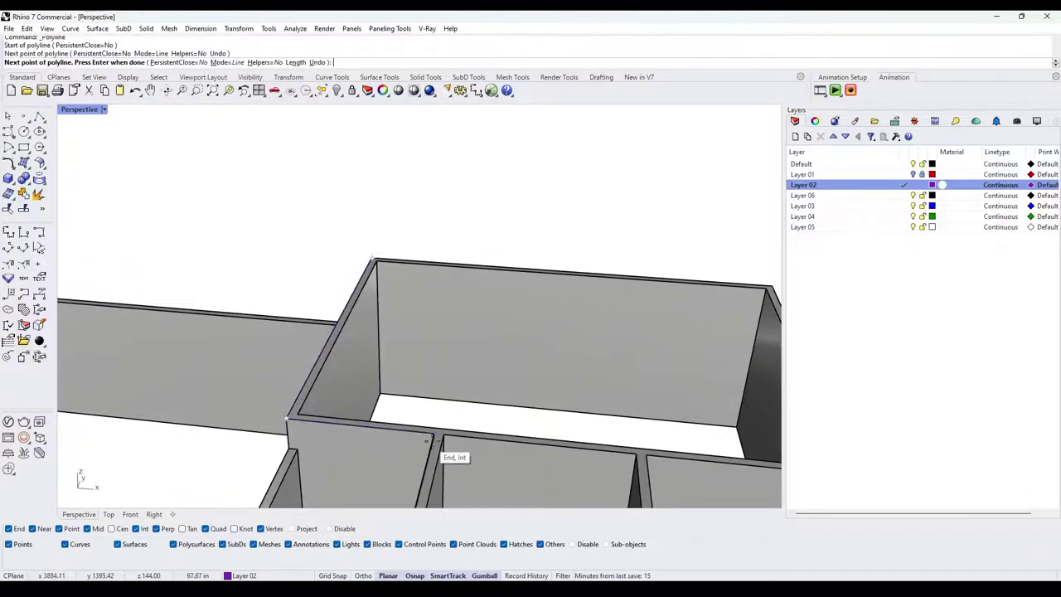
{"action": "left_click", "coordinate": [432, 432]}
{"action": "scroll", "coordinate": [432, 432], "scroll_direction": "down", "scroll_amount": 3}
{"action": "scroll", "coordinate": [304, 370], "scroll_direction": "up", "scroll_amount": 1}
{"action": "left_click", "coordinate": [292, 373]}
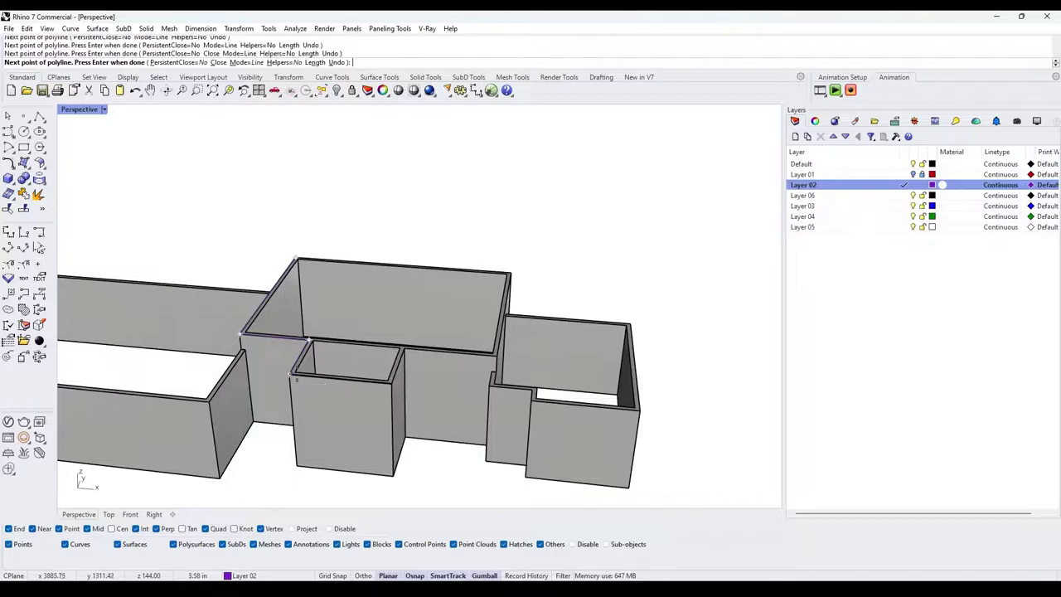
{"action": "scroll", "coordinate": [384, 383], "scroll_direction": "up", "scroll_amount": 2}
{"action": "left_click", "coordinate": [382, 380]}
{"action": "left_click", "coordinate": [396, 338]}
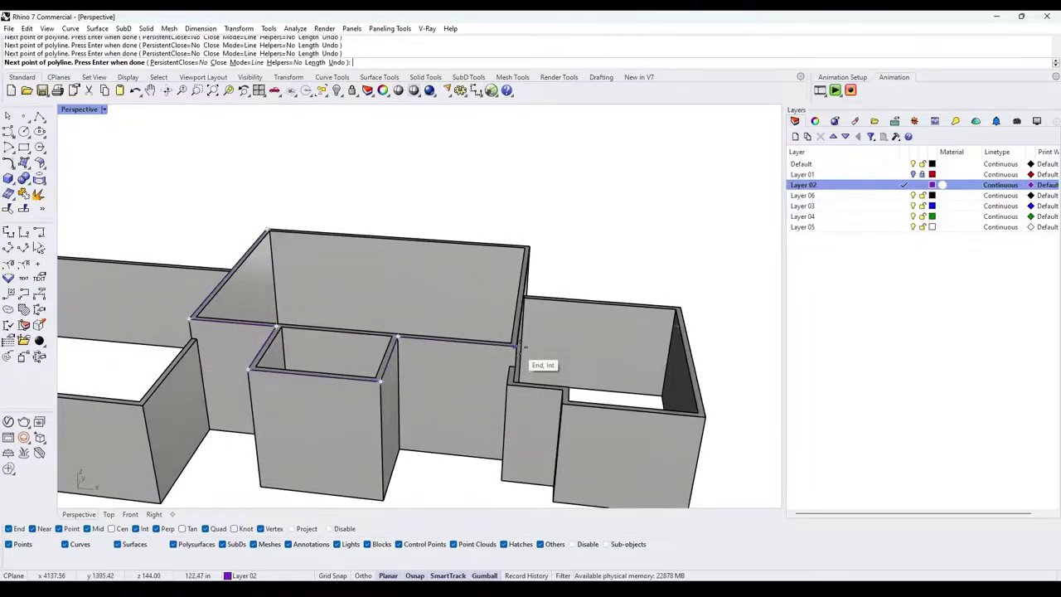
{"action": "left_click", "coordinate": [515, 341]}
{"action": "left_click", "coordinate": [528, 247]}
{"action": "scroll", "coordinate": [419, 219], "scroll_direction": "down", "scroll_amount": 2}
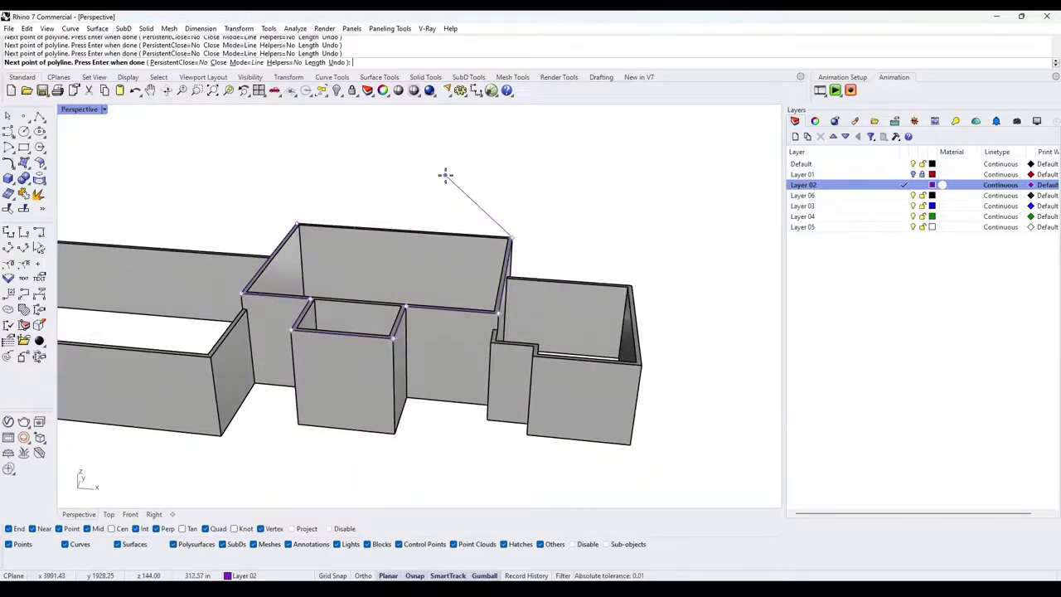
{"action": "type", "text": "C"}
{"action": "key", "text": "Return"}
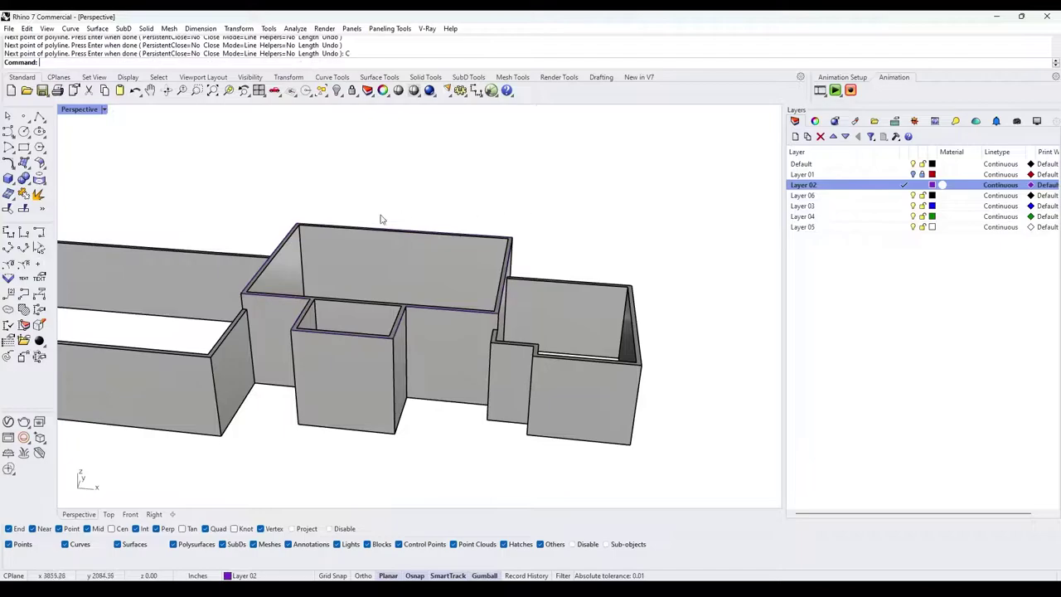
- Delete the closed polyline around the top of the central block
{"action": "left_click", "coordinate": [366, 231]}
{"action": "left_click", "coordinate": [396, 254]}
{"action": "right_click_drag", "start_coordinate": [397, 253], "coordinate": [403, 282]}
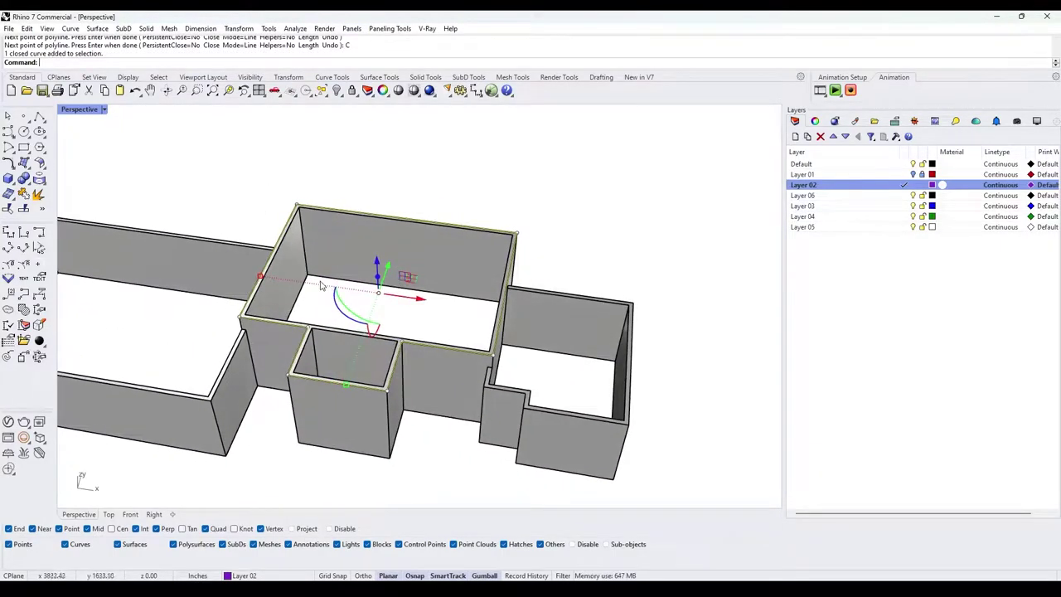
{"action": "key", "text": "Delete"}
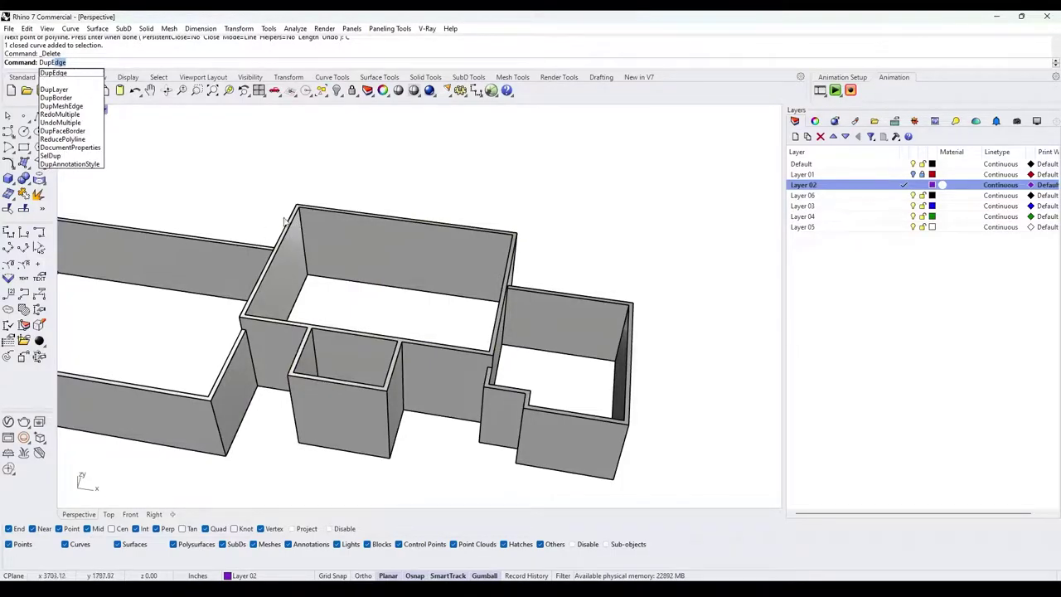
- Duplicate the outer top edges of the central block and its entry projection onto the current layer with DupEdge
{"action": "key", "text": "Return"}
{"action": "scroll", "coordinate": [285, 220], "scroll_direction": "up", "scroll_amount": 2}
{"action": "left_click", "coordinate": [290, 218]}
{"action": "left_click", "coordinate": [590, 236]}
{"action": "left_click", "coordinate": [634, 274]}
{"action": "left_click", "coordinate": [485, 426]}
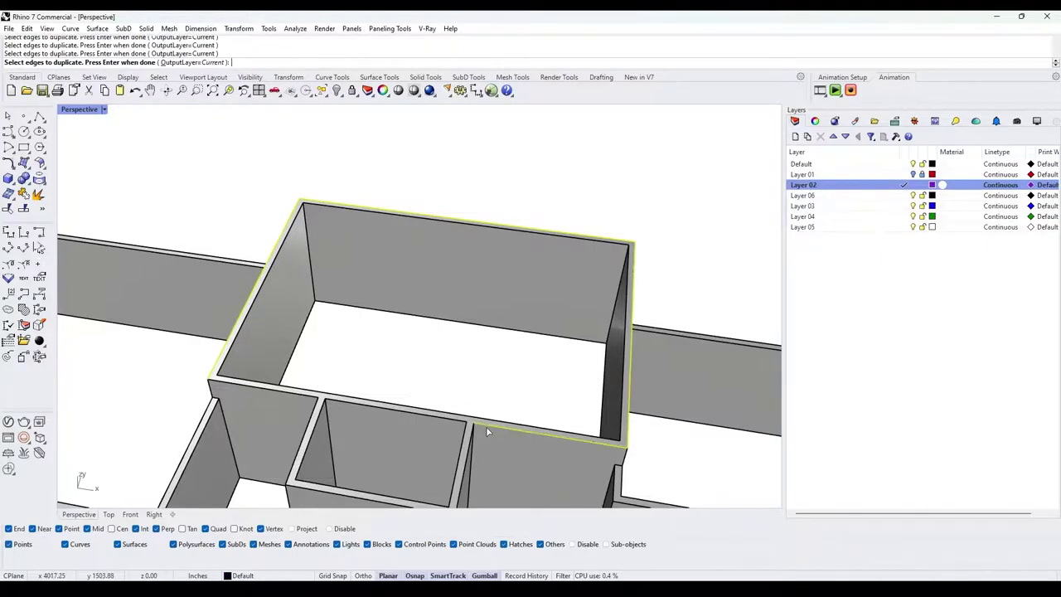
{"action": "scroll", "coordinate": [450, 441], "scroll_direction": "down", "scroll_amount": 2}
{"action": "right_click_drag", "start_coordinate": [363, 477], "coordinate": [360, 416], "text": "shift"}
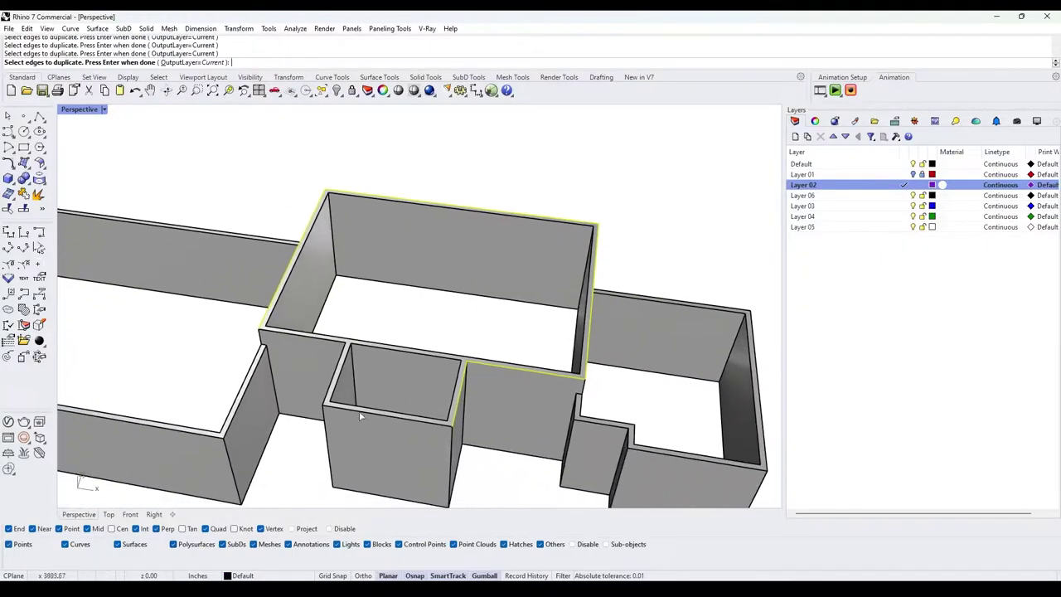
{"action": "left_click", "coordinate": [338, 377]}
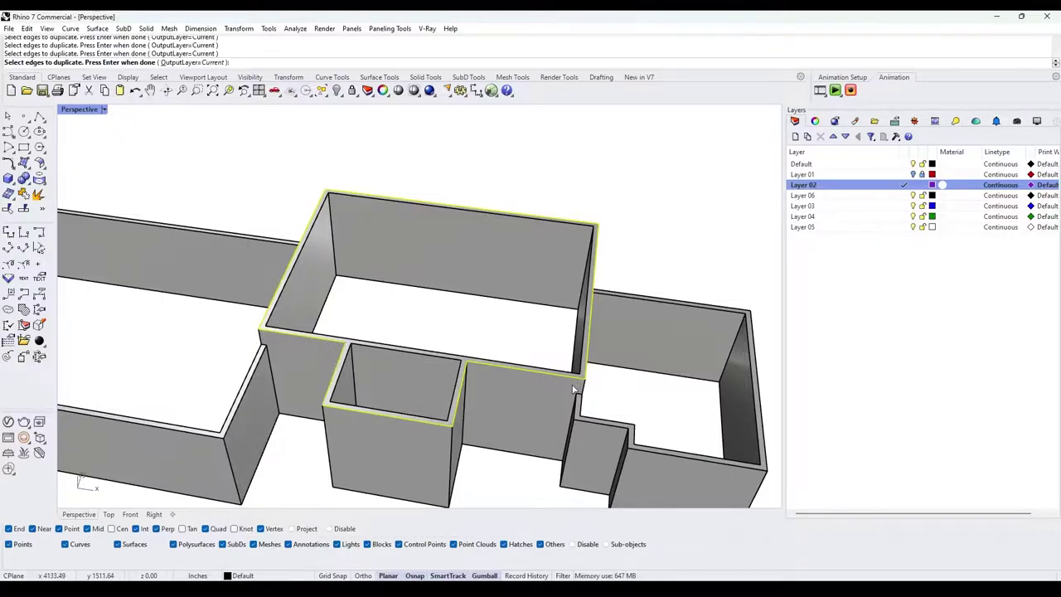
{"action": "key", "text": "Return"}
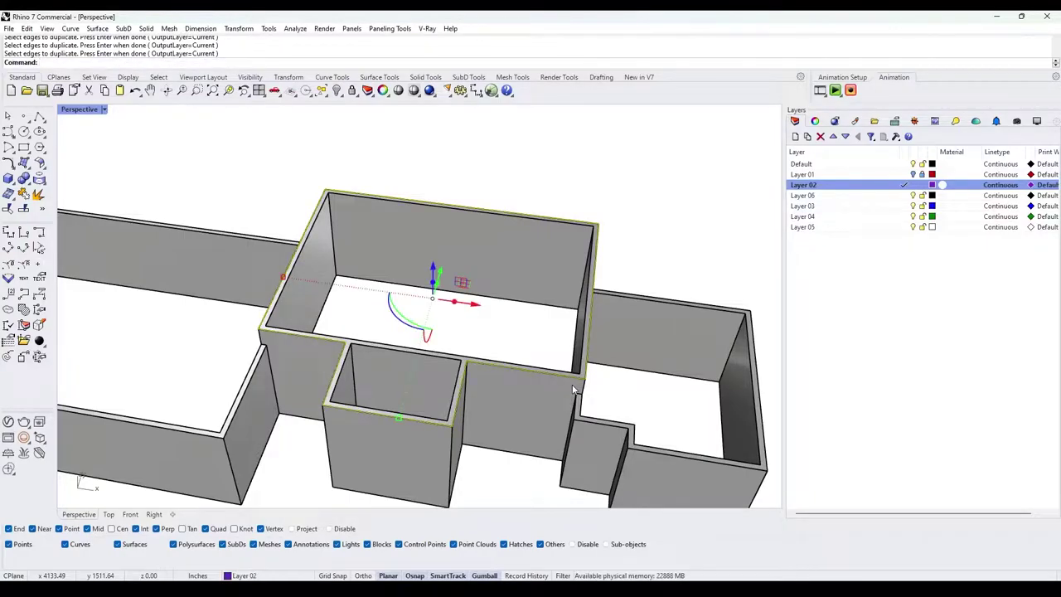
- Join the duplicated outer top edges of the central block and its entry projection into one closed curve
{"action": "key", "text": "Return"}
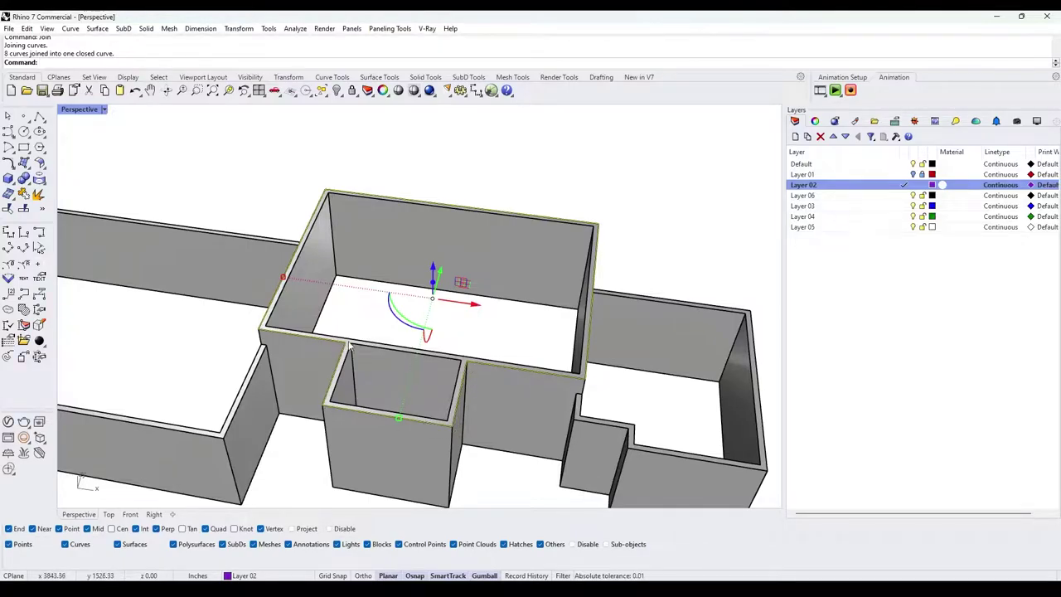
{"action": "right_click_drag", "start_coordinate": [543, 392], "coordinate": [609, 315]}
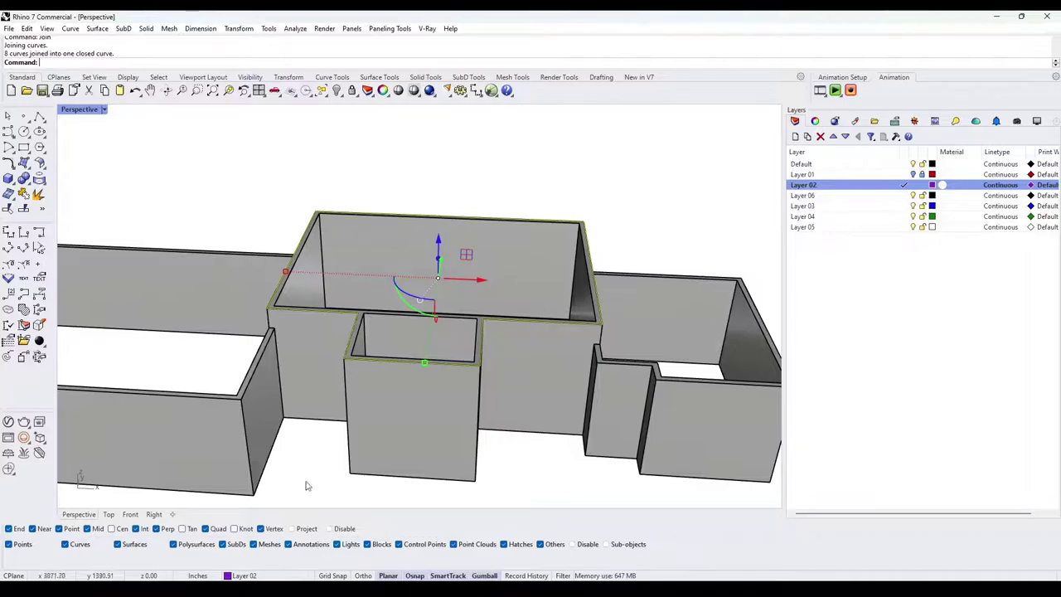
- Turn on Layer 01 and show all hidden objects
{"action": "scroll", "coordinate": [605, 253], "scroll_direction": "down", "scroll_amount": 5}
{"action": "right_click_drag", "start_coordinate": [274, 361], "coordinate": [540, 343], "text": "shift"}
{"action": "scroll", "coordinate": [540, 343], "scroll_direction": "down", "scroll_amount": 5}
{"action": "right_click_drag", "start_coordinate": [539, 342], "coordinate": [419, 363], "text": "shift"}
{"action": "left_click", "coordinate": [912, 175]}
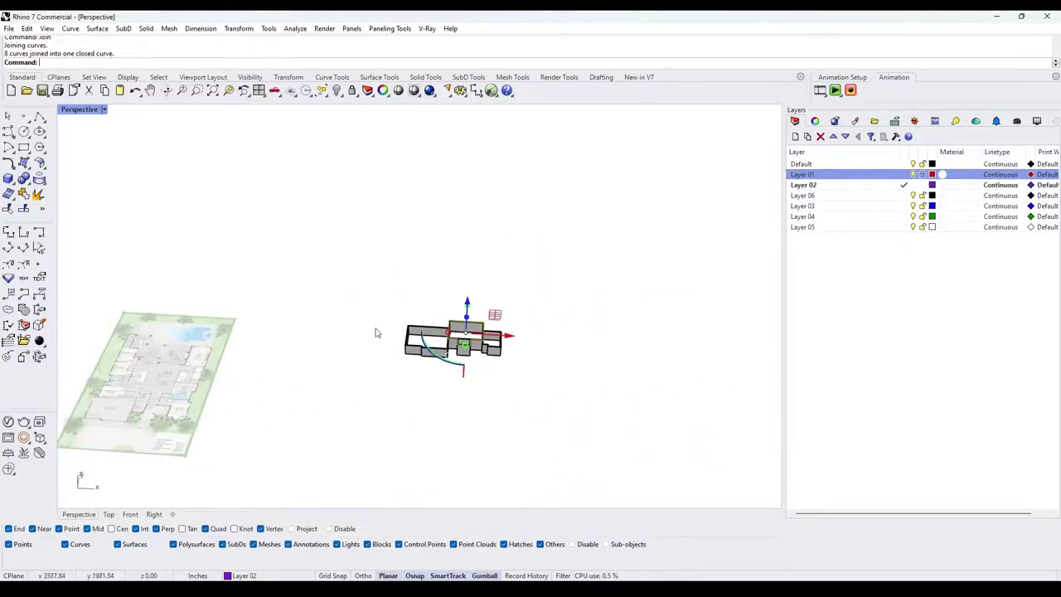
{"action": "right_click_drag", "start_coordinate": [225, 339], "coordinate": [324, 312], "text": "shift"}
{"action": "scroll", "coordinate": [325, 311], "scroll_direction": "up", "scroll_amount": 9}
{"action": "scroll", "coordinate": [305, 326], "scroll_direction": "down", "scroll_amount": 7}
{"action": "scroll", "coordinate": [455, 272], "scroll_direction": "down", "scroll_amount": 3}
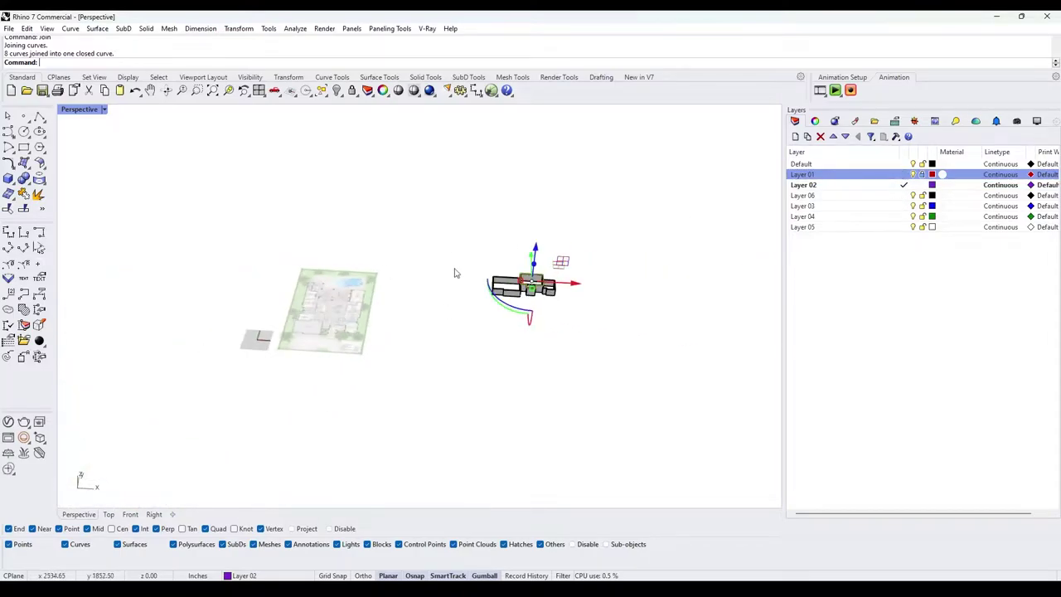
{"action": "key", "text": "Return"}
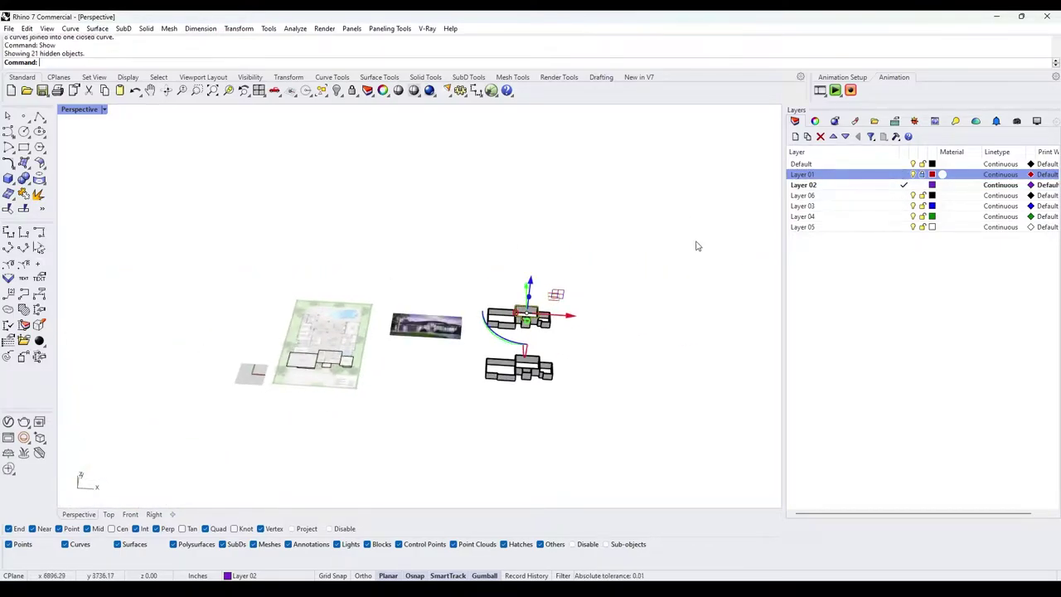
- Move the house photo surface onto Layer 01
{"action": "scroll", "coordinate": [414, 331], "scroll_direction": "up", "scroll_amount": 15}
{"action": "left_click", "coordinate": [566, 373]}
{"action": "right_click", "coordinate": [904, 175]}
{"action": "left_click", "coordinate": [943, 370]}
- Hide the lower copy of the house walls together with the traced outline curves on the floor plan
{"action": "right_click_drag", "start_coordinate": [689, 309], "coordinate": [474, 306], "text": "shift"}
{"action": "scroll", "coordinate": [690, 307], "scroll_direction": "down", "scroll_amount": 2}
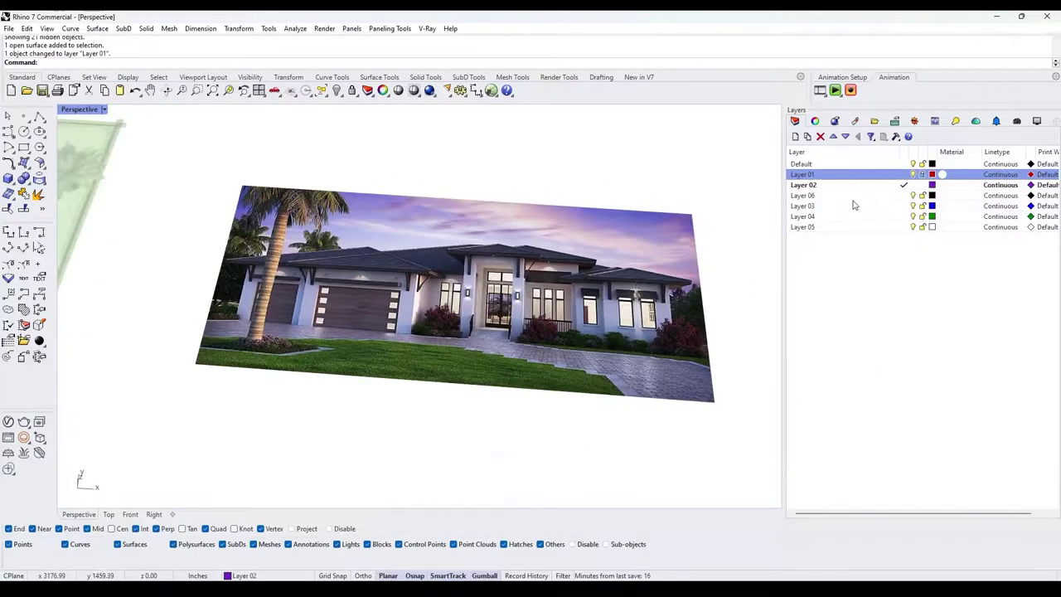
{"action": "scroll", "coordinate": [611, 255], "scroll_direction": "down", "scroll_amount": 4}
{"action": "scroll", "coordinate": [641, 179], "scroll_direction": "down", "scroll_amount": 4}
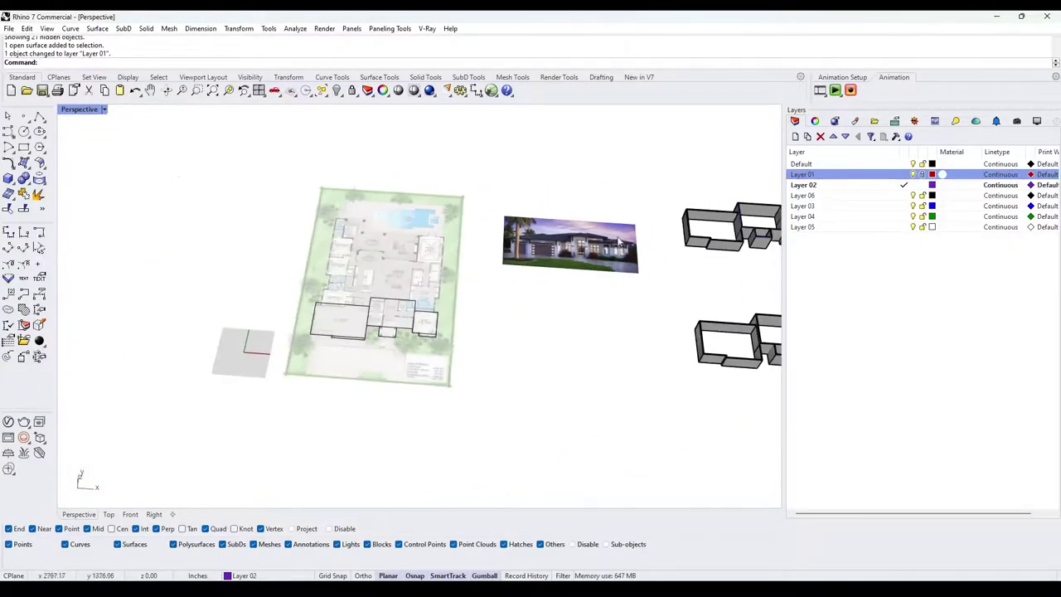
{"action": "right_click_drag", "start_coordinate": [639, 182], "coordinate": [399, 199], "text": "shift"}
{"action": "left_click_drag", "start_coordinate": [617, 465], "coordinate": [406, 328]}
{"action": "scroll", "coordinate": [383, 439], "scroll_direction": "down", "scroll_amount": 3}
{"action": "left_click_drag", "start_coordinate": [386, 457], "coordinate": [162, 269], "text": "shift"}
{"action": "key", "text": "ctrl+h"}
- Examine the roofs and eaves over the entry, right wing and garage in the house photo
{"action": "scroll", "coordinate": [330, 347], "scroll_direction": "up", "scroll_amount": 10}
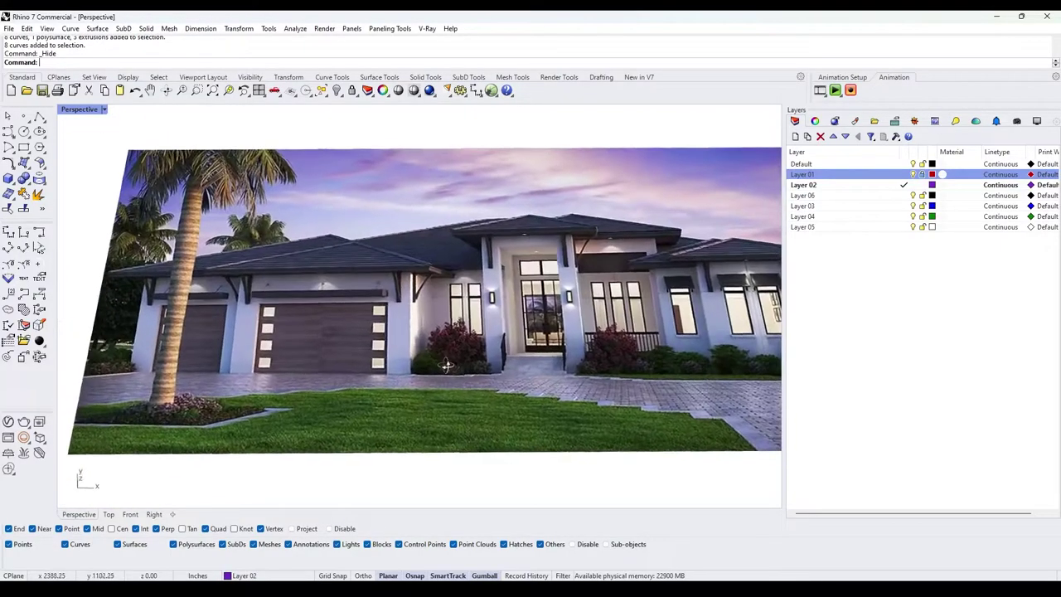
{"action": "scroll", "coordinate": [547, 257], "scroll_direction": "up", "scroll_amount": 2}
{"action": "scroll", "coordinate": [547, 280], "scroll_direction": "down", "scroll_amount": 2}
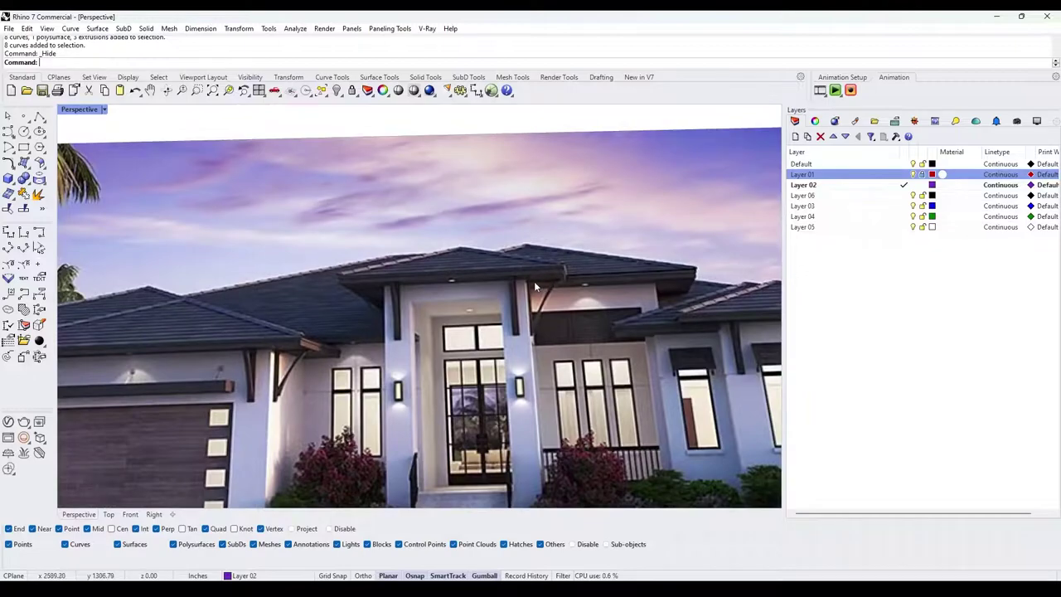
{"action": "right_click_drag", "start_coordinate": [685, 291], "coordinate": [662, 321]}
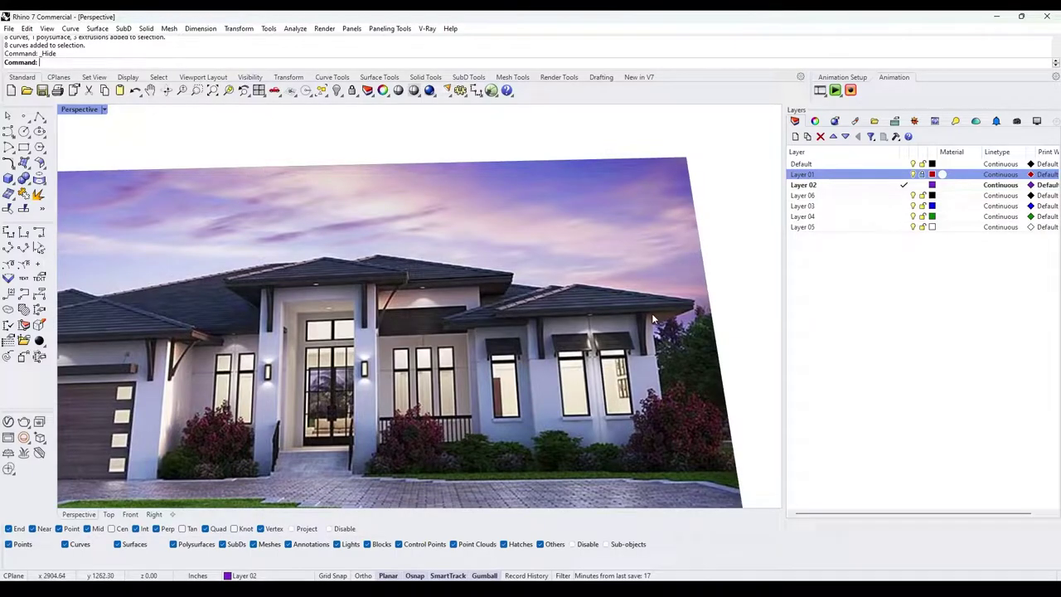
{"action": "right_click_drag", "start_coordinate": [518, 336], "coordinate": [518, 304], "text": "shift"}
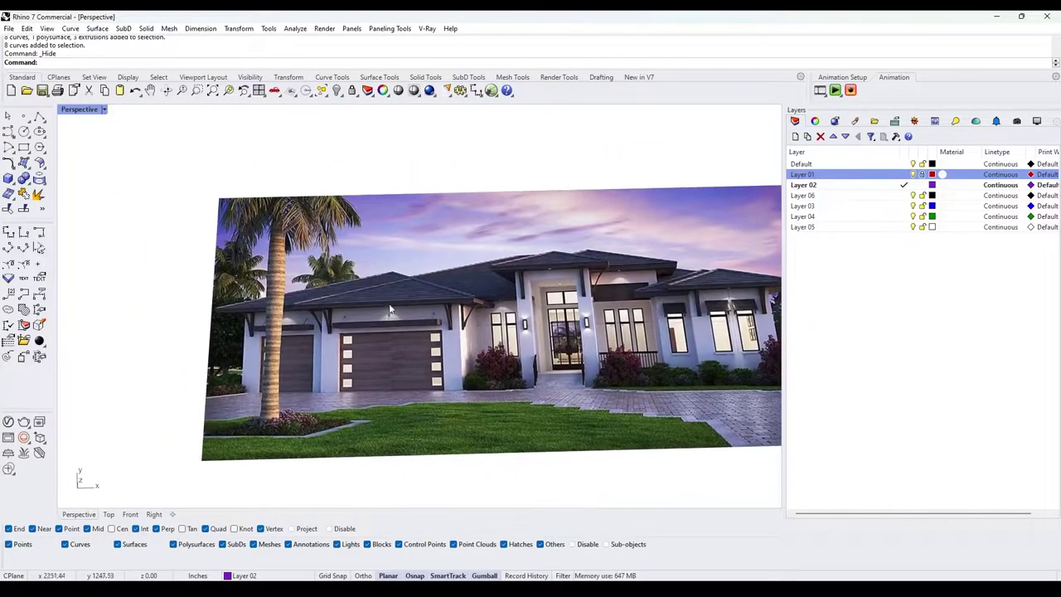
{"action": "scroll", "coordinate": [496, 309], "scroll_direction": "down", "scroll_amount": 4}
{"action": "scroll", "coordinate": [541, 303], "scroll_direction": "up", "scroll_amount": 4}
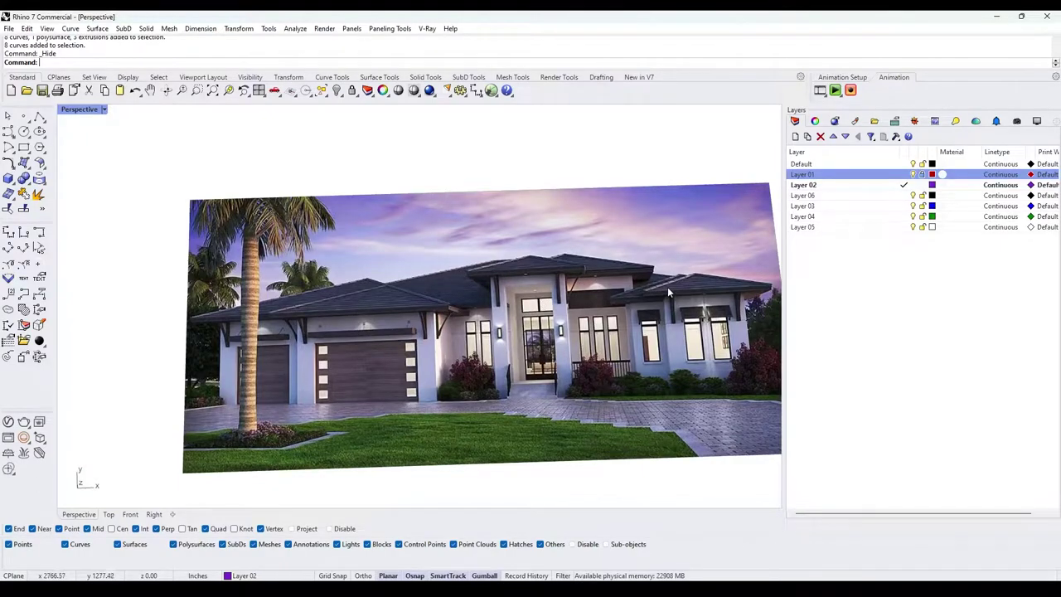
- Offset the closed curve around the top of the central block outward by 2 feet
{"action": "scroll", "coordinate": [662, 286], "scroll_direction": "down", "scroll_amount": 8}
{"action": "right_click_drag", "start_coordinate": [628, 334], "coordinate": [599, 305]}
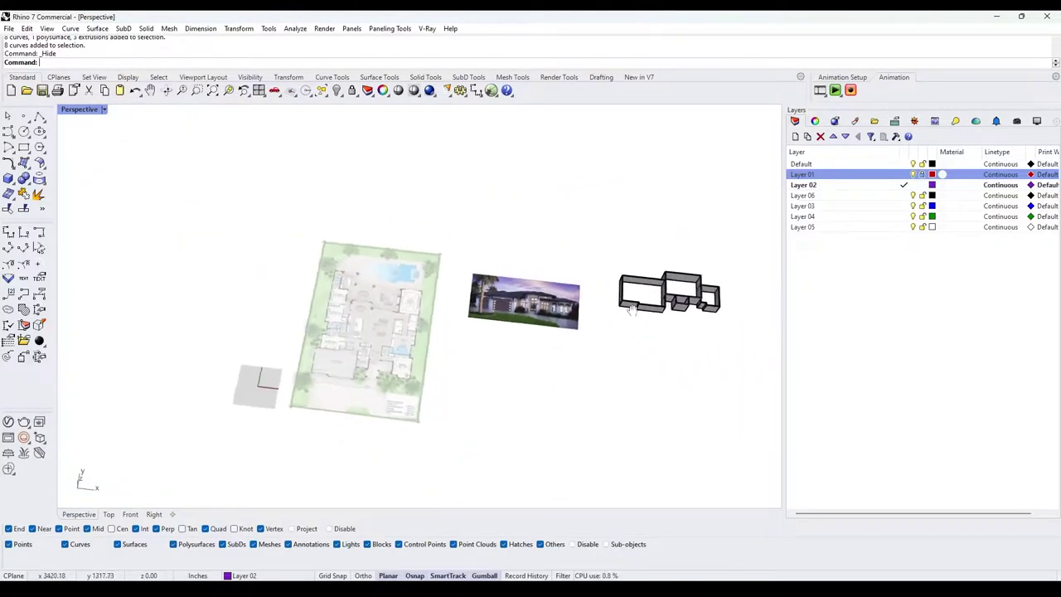
{"action": "right_click_drag", "start_coordinate": [712, 305], "coordinate": [515, 303], "text": "shift"}
{"action": "scroll", "coordinate": [516, 303], "scroll_direction": "up", "scroll_amount": 5}
{"action": "scroll", "coordinate": [515, 303], "scroll_direction": "up", "scroll_amount": 5}
{"action": "left_click", "coordinate": [451, 310]}
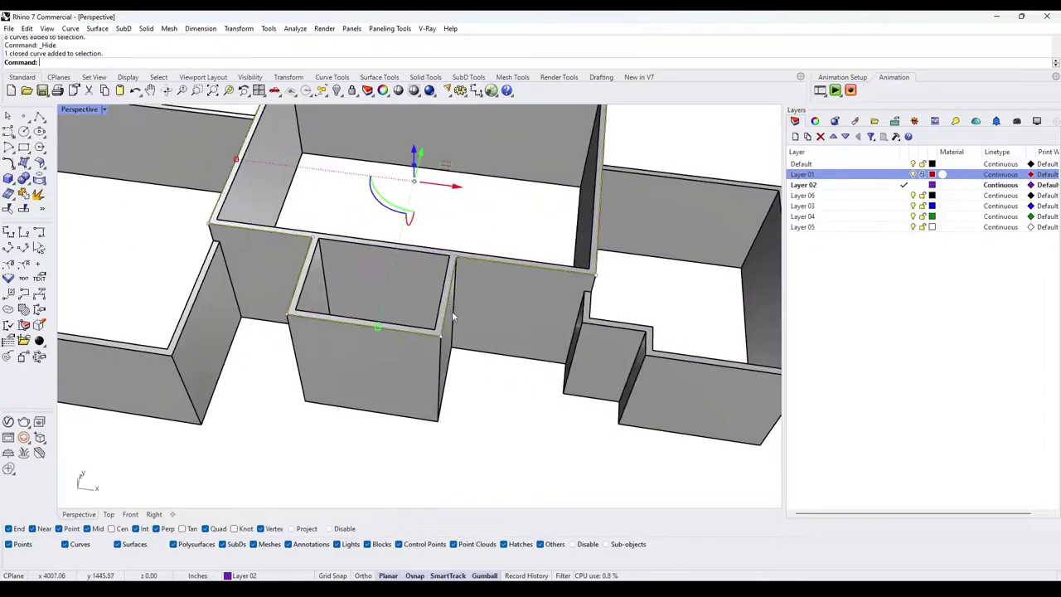
{"action": "type", "text": "Offset"}
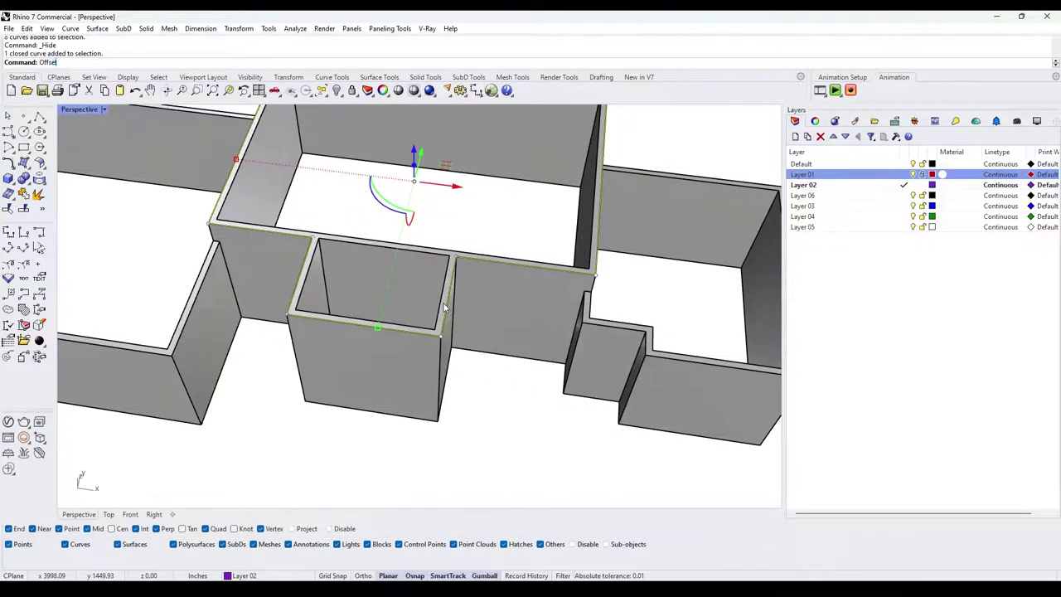
{"action": "key", "text": "Return"}
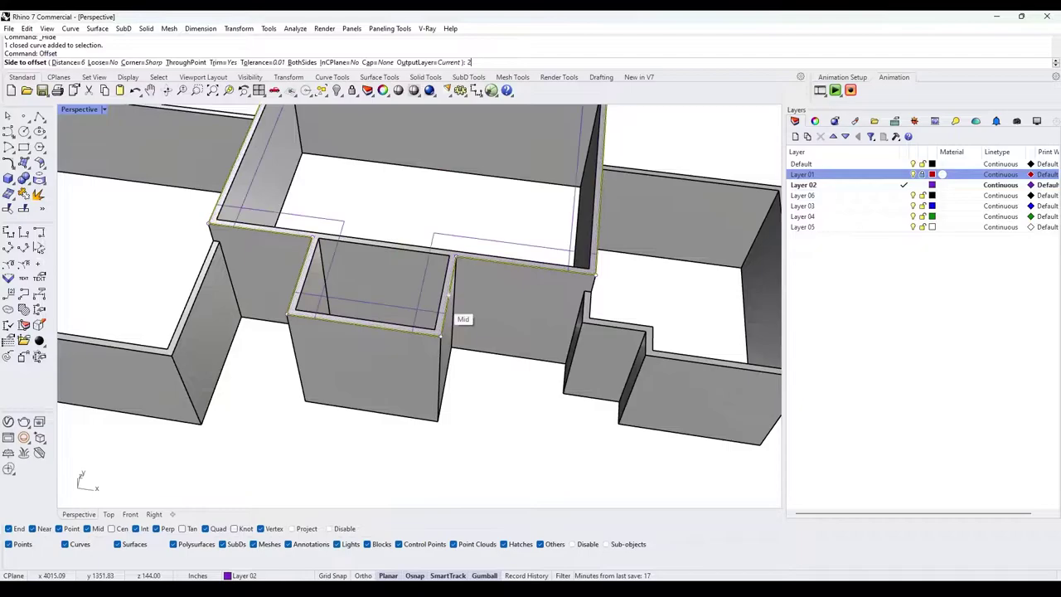
{"action": "type", "text": "2'"}
{"action": "key", "text": "Return"}
{"action": "left_click", "coordinate": [507, 317]}
{"action": "key", "text": "Escape"}
- Move the offset curve vertically down by 6 inches, and apply the same 6-inch move a second time
{"action": "scroll", "coordinate": [547, 333], "scroll_direction": "down", "scroll_amount": 6}
{"action": "right_click_drag", "start_coordinate": [551, 333], "coordinate": [587, 279]}
{"action": "scroll", "coordinate": [586, 279], "scroll_direction": "up", "scroll_amount": 5}
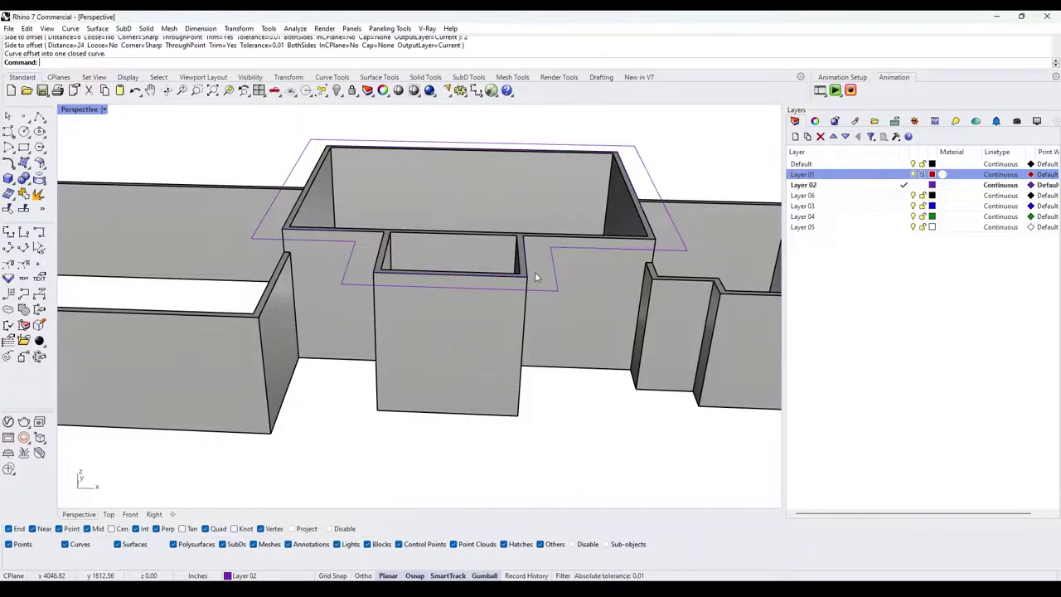
{"action": "scroll", "coordinate": [561, 264], "scroll_direction": "up", "scroll_amount": 4}
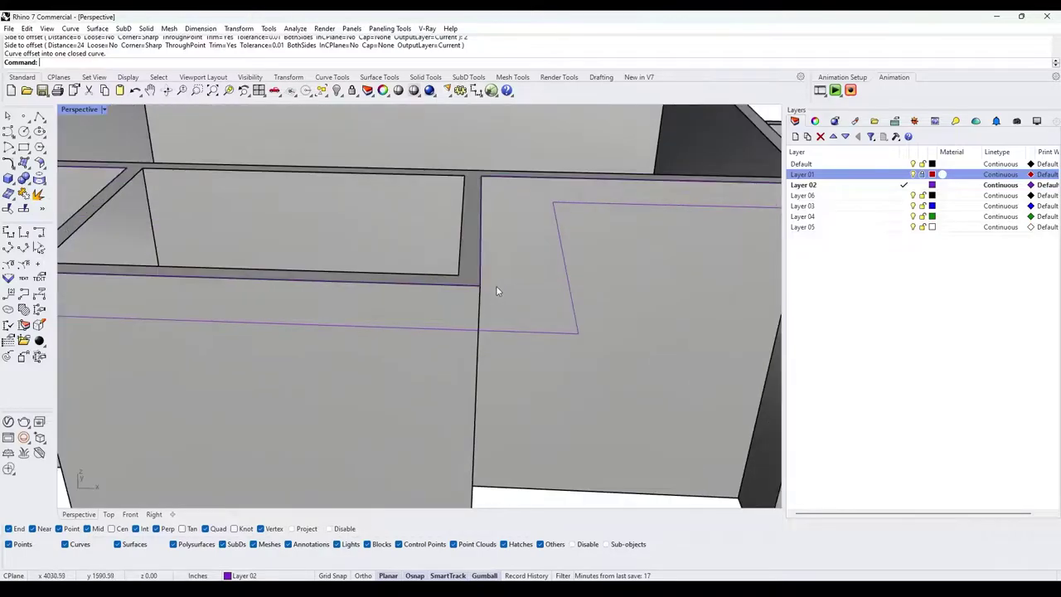
{"action": "scroll", "coordinate": [488, 282], "scroll_direction": "down", "scroll_amount": 3}
{"action": "right_click_drag", "start_coordinate": [500, 276], "coordinate": [501, 299], "text": "shift"}
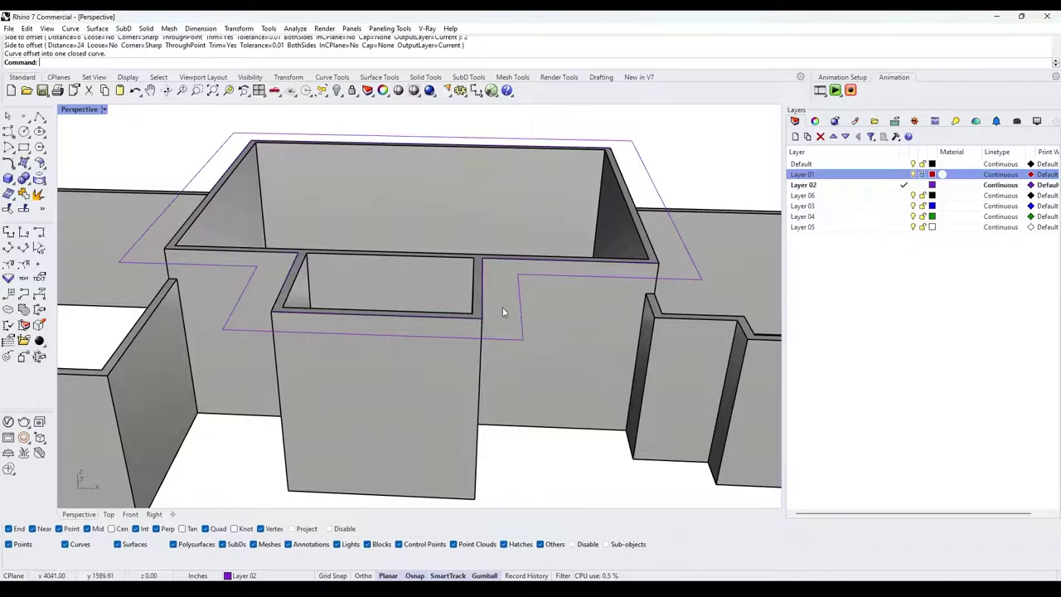
{"action": "left_click", "coordinate": [520, 310]}
{"action": "left_click", "coordinate": [417, 174]}
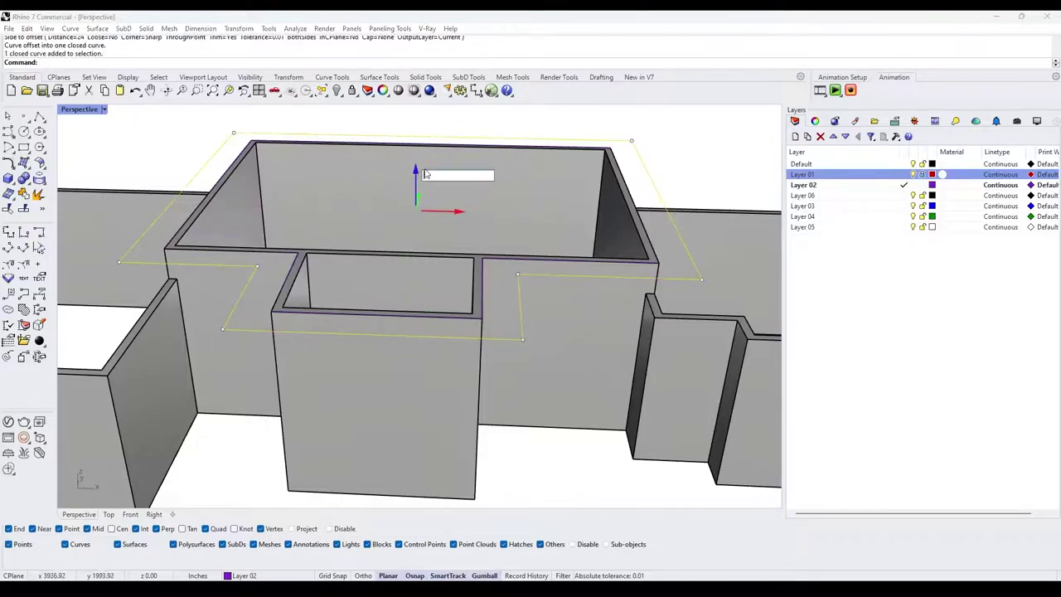
{"action": "type", "text": "-6'"}
{"action": "key", "text": "Return"}
{"action": "left_click", "coordinate": [418, 174]}
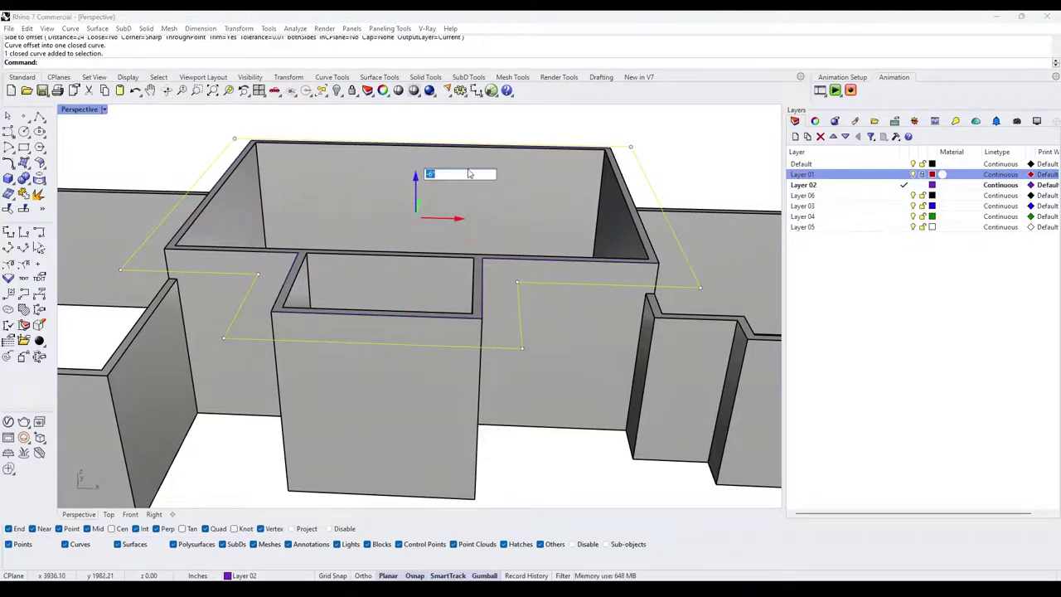
{"action": "key", "text": "Return"}
{"action": "left_click", "coordinate": [571, 306]}
- Loft a surface between the wall-top curve and the lowered offset curve of the central block
{"action": "right_click_drag", "start_coordinate": [570, 307], "coordinate": [550, 324]}
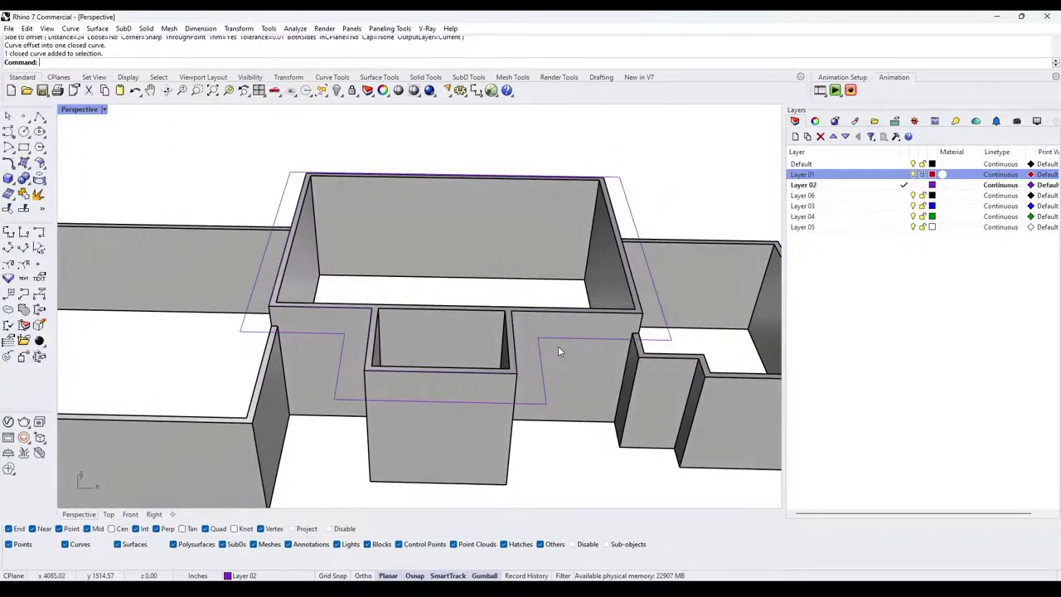
{"action": "left_click", "coordinate": [514, 384]}
{"action": "left_click", "coordinate": [531, 405]}
{"action": "right_click_drag", "start_coordinate": [530, 406], "coordinate": [455, 369]}
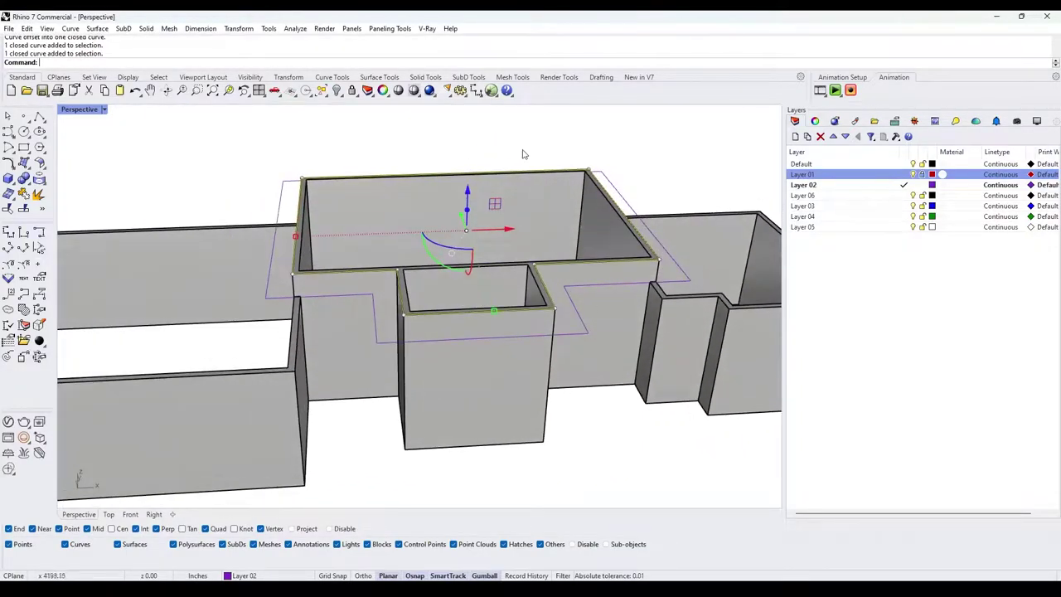
{"action": "left_click", "coordinate": [579, 333], "text": "shift"}
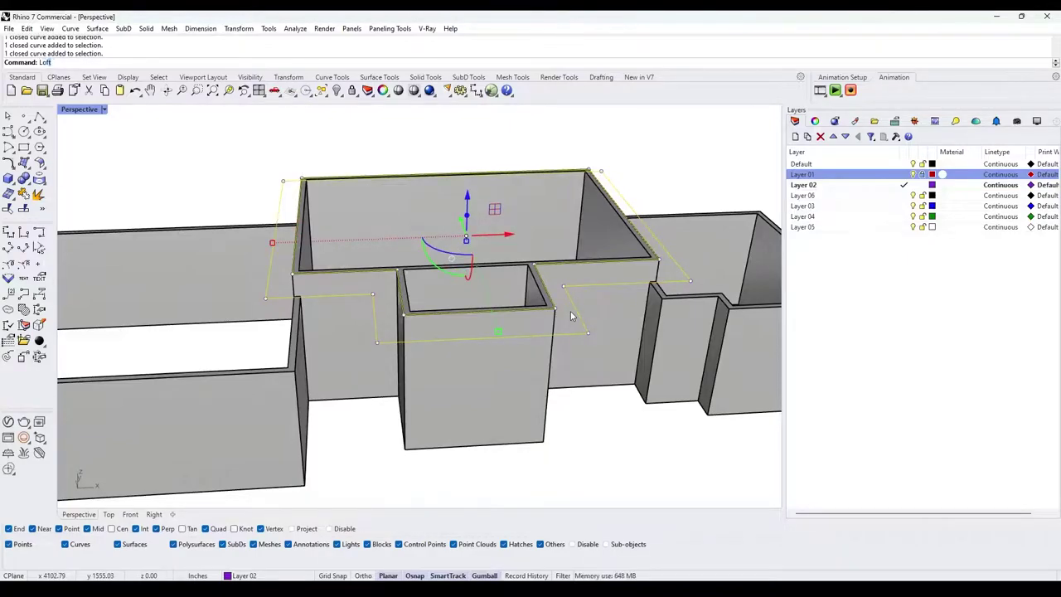
{"action": "key", "text": "Return"}
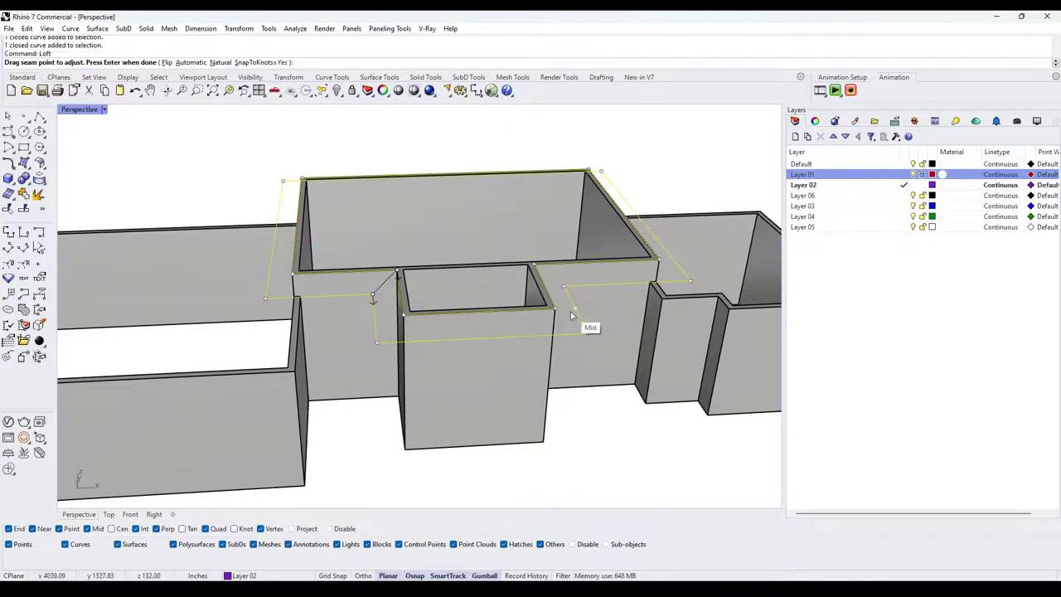
{"action": "key", "text": "Return"}
{"action": "key", "text": "Return"}
- Delete the lofted eave surface around the central block, keeping both curves
{"action": "right_click_drag", "start_coordinate": [626, 262], "coordinate": [378, 273]}
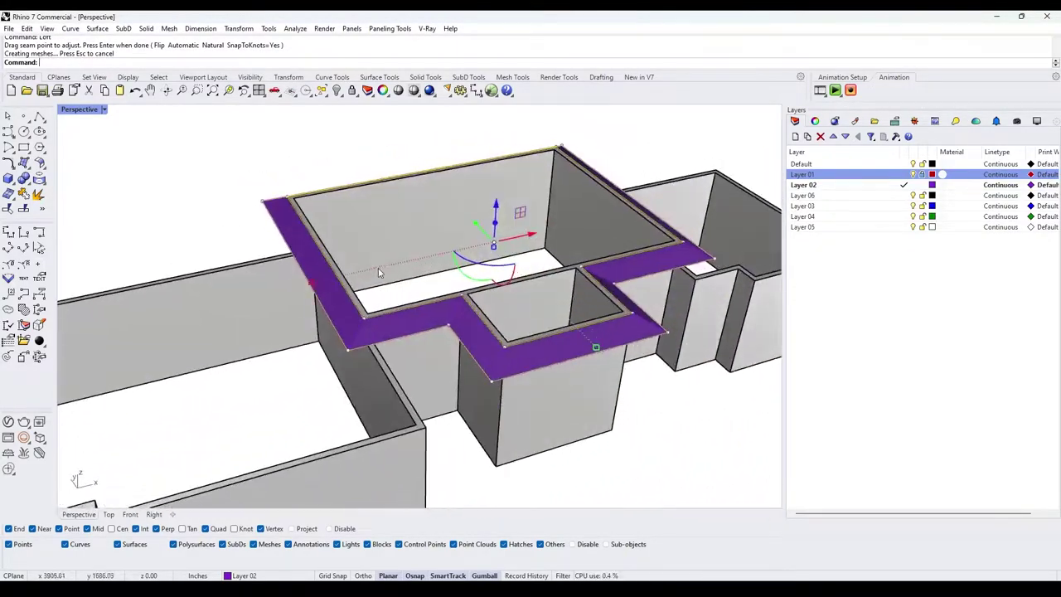
{"action": "scroll", "coordinate": [379, 270], "scroll_direction": "down", "scroll_amount": 4}
{"action": "scroll", "coordinate": [351, 306], "scroll_direction": "up", "scroll_amount": 4}
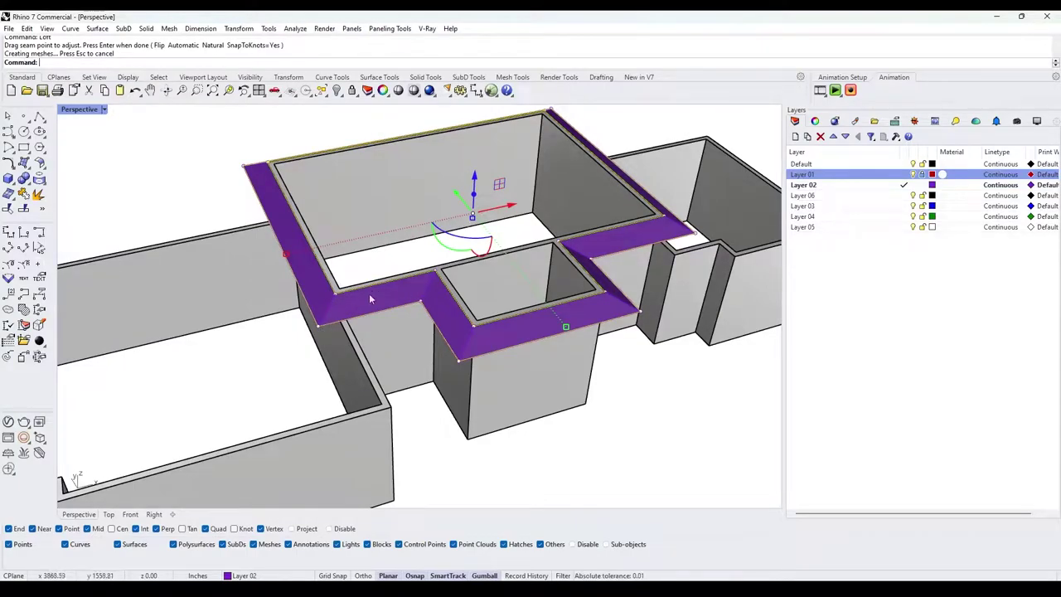
{"action": "scroll", "coordinate": [401, 199], "scroll_direction": "down", "scroll_amount": 4}
{"action": "key", "text": "Escape"}
{"action": "scroll", "coordinate": [476, 293], "scroll_direction": "up", "scroll_amount": 7}
{"action": "scroll", "coordinate": [476, 294], "scroll_direction": "down", "scroll_amount": 6}
{"action": "right_click_drag", "start_coordinate": [476, 293], "coordinate": [498, 316]}
{"action": "scroll", "coordinate": [497, 318], "scroll_direction": "up", "scroll_amount": 2}
{"action": "left_click", "coordinate": [499, 325]}
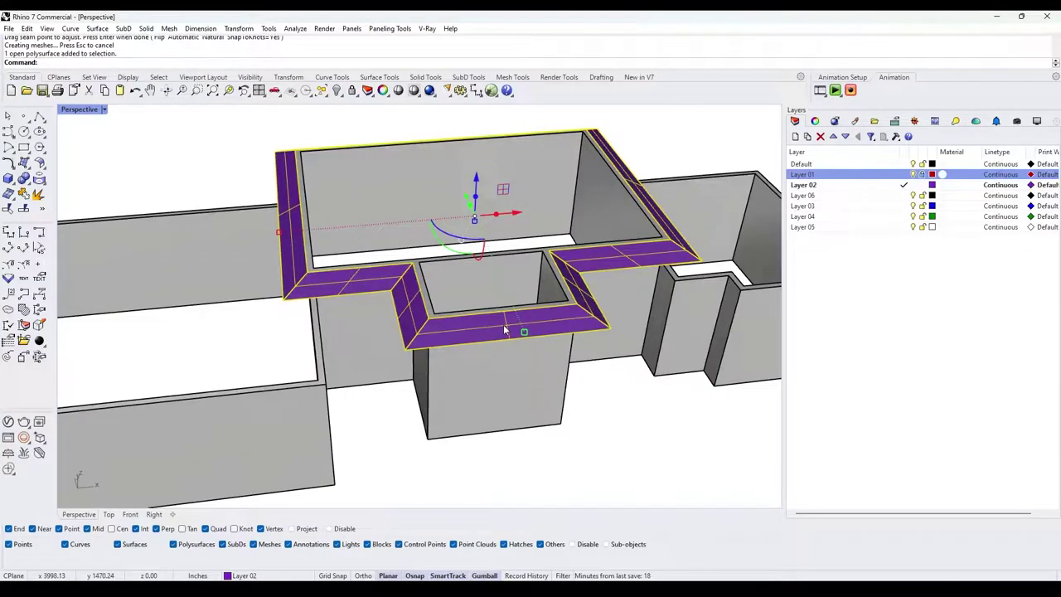
{"action": "key", "text": "Delete"}
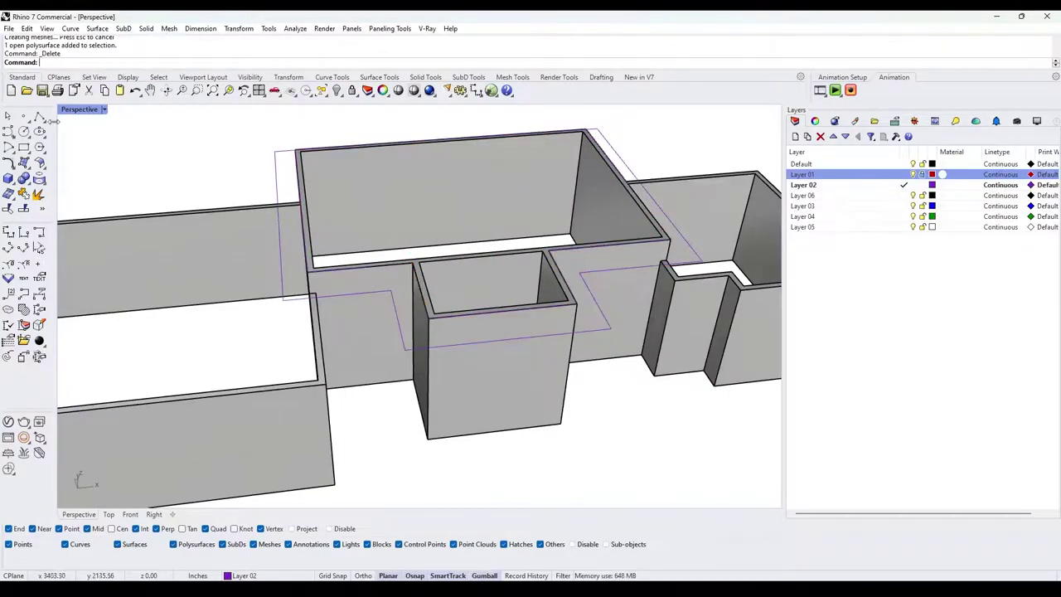
- Draw two diagonal lines joining the entry projection's front wall-top corners to the matching corners of the lowered offset curve
{"action": "left_click", "coordinate": [39, 117]}
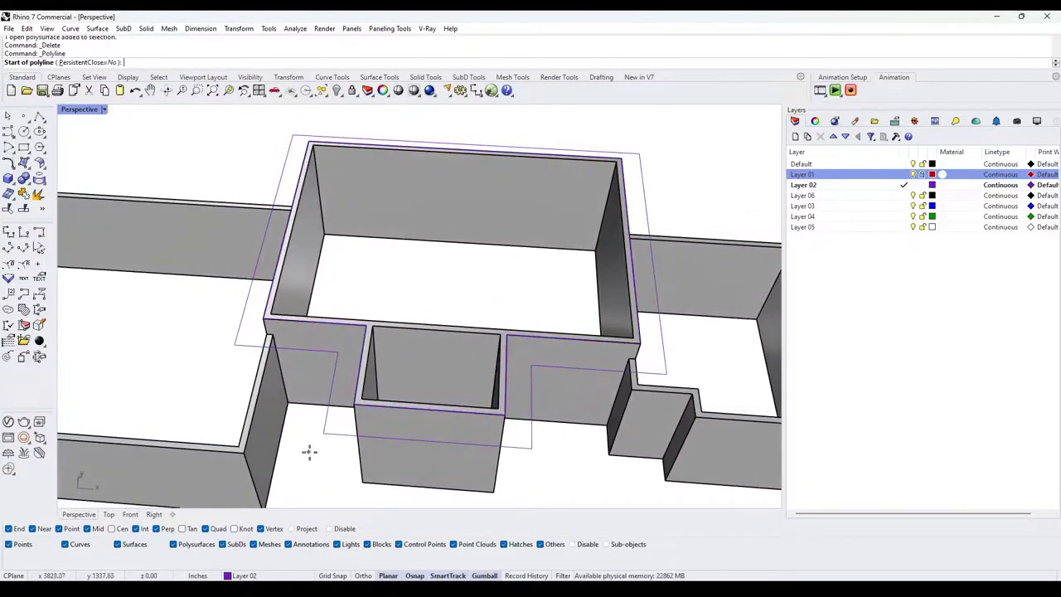
{"action": "left_click", "coordinate": [324, 432]}
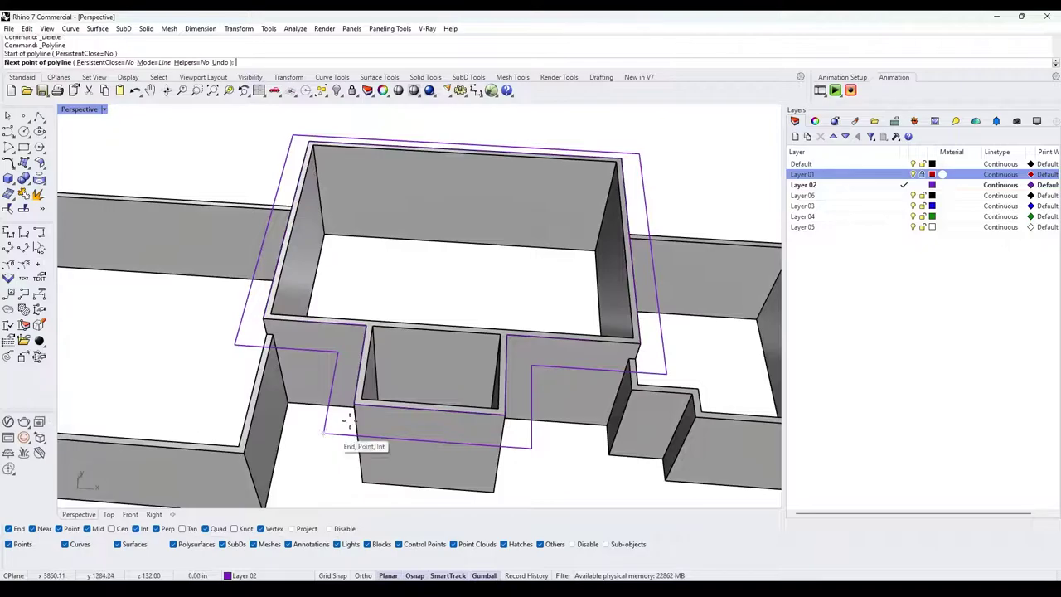
{"action": "scroll", "coordinate": [355, 407], "scroll_direction": "up", "scroll_amount": 3}
{"action": "left_click", "coordinate": [355, 407]}
{"action": "key", "text": "Return"}
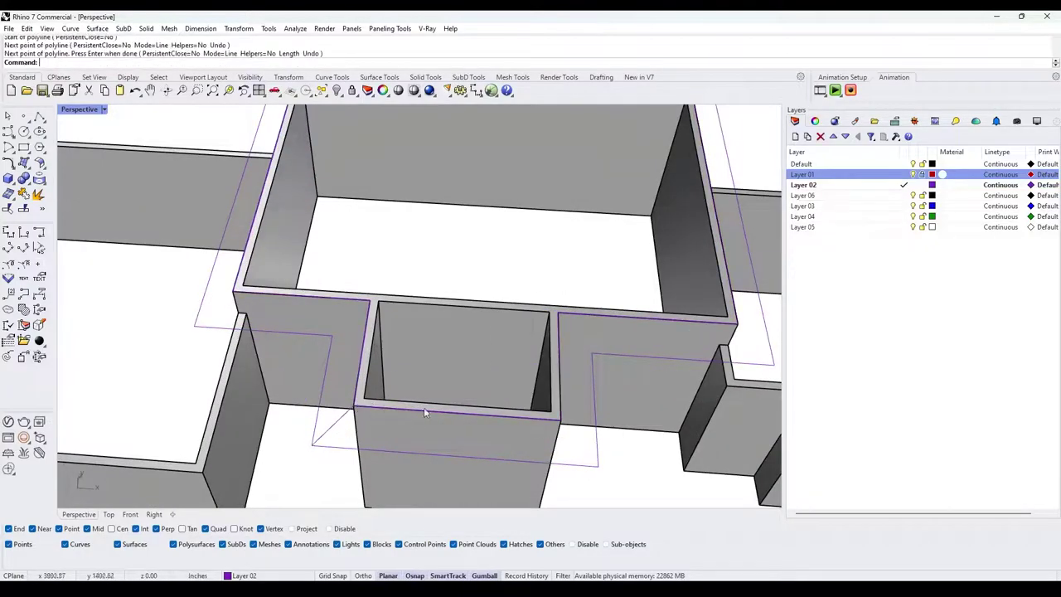
{"action": "key", "text": "Return"}
{"action": "left_click", "coordinate": [561, 421]}
{"action": "left_click", "coordinate": [598, 466]}
{"action": "key", "text": "Return"}
- Fillet the two diagonal lines at the entry projection with radius 0 so they extend to a common point
{"action": "scroll", "coordinate": [591, 464], "scroll_direction": "down", "scroll_amount": 5}
{"action": "right_click_drag", "start_coordinate": [550, 453], "coordinate": [527, 328]}
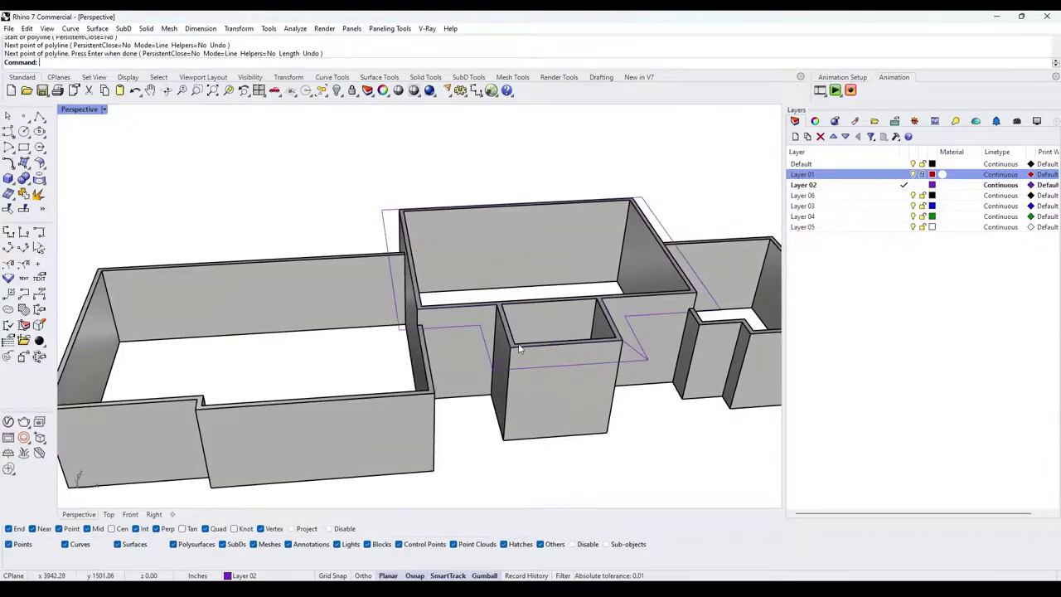
{"action": "type", "text": "Fillet"}
{"action": "key", "text": "Return"}
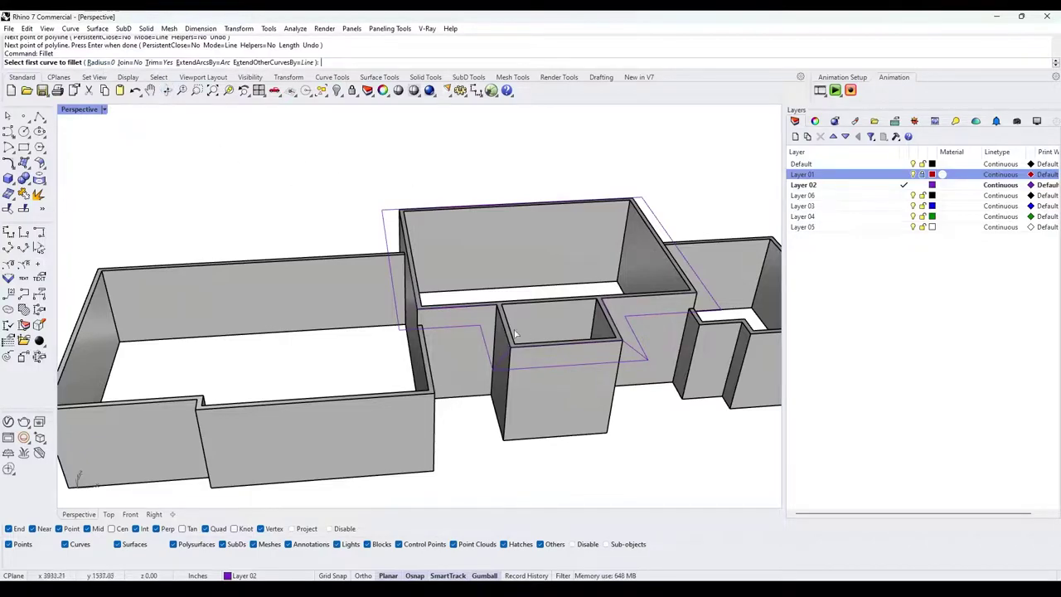
{"action": "scroll", "coordinate": [508, 352], "scroll_direction": "up", "scroll_amount": 2}
{"action": "left_click", "coordinate": [506, 356]}
{"action": "scroll", "coordinate": [506, 356], "scroll_direction": "down", "scroll_amount": 2}
{"action": "left_click", "coordinate": [671, 349]}
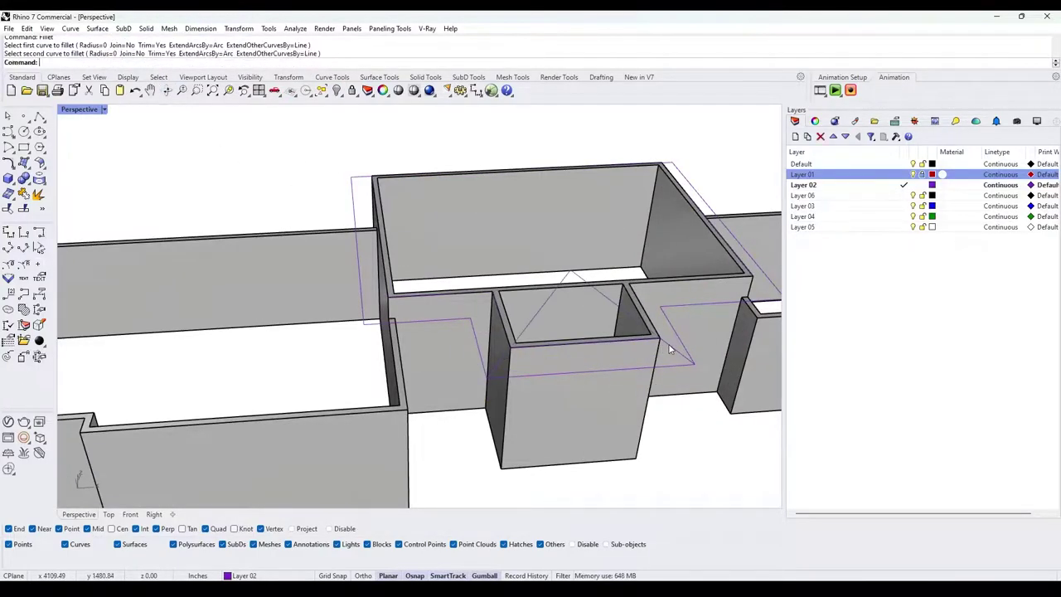
- Copy the entry projection's right diagonal line from the front-right offset corner to the adjoining inner corner of the offset curve
{"action": "right_click_drag", "start_coordinate": [633, 340], "coordinate": [489, 373], "text": "shift"}
{"action": "right_click_drag", "start_coordinate": [489, 373], "coordinate": [515, 345]}
{"action": "scroll", "coordinate": [489, 371], "scroll_direction": "up", "scroll_amount": 2}
{"action": "left_click", "coordinate": [491, 379]}
{"action": "key", "text": "Escape"}
{"action": "right_click_drag", "start_coordinate": [395, 313], "coordinate": [391, 353]}
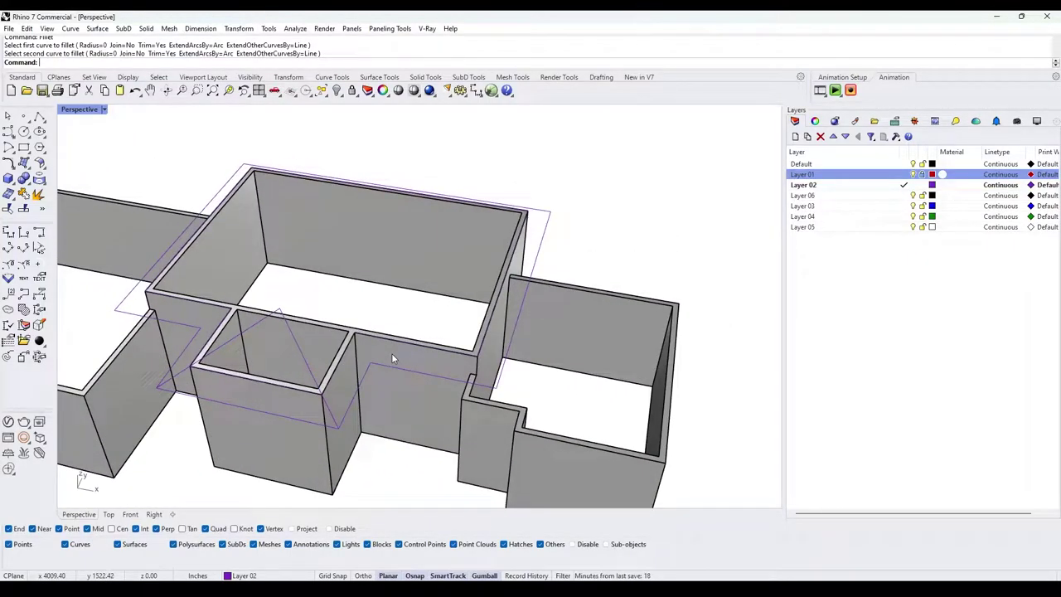
{"action": "left_click", "coordinate": [365, 370]}
{"action": "left_click", "coordinate": [353, 353]}
{"action": "key", "text": "Escape"}
{"action": "left_click", "coordinate": [294, 338]}
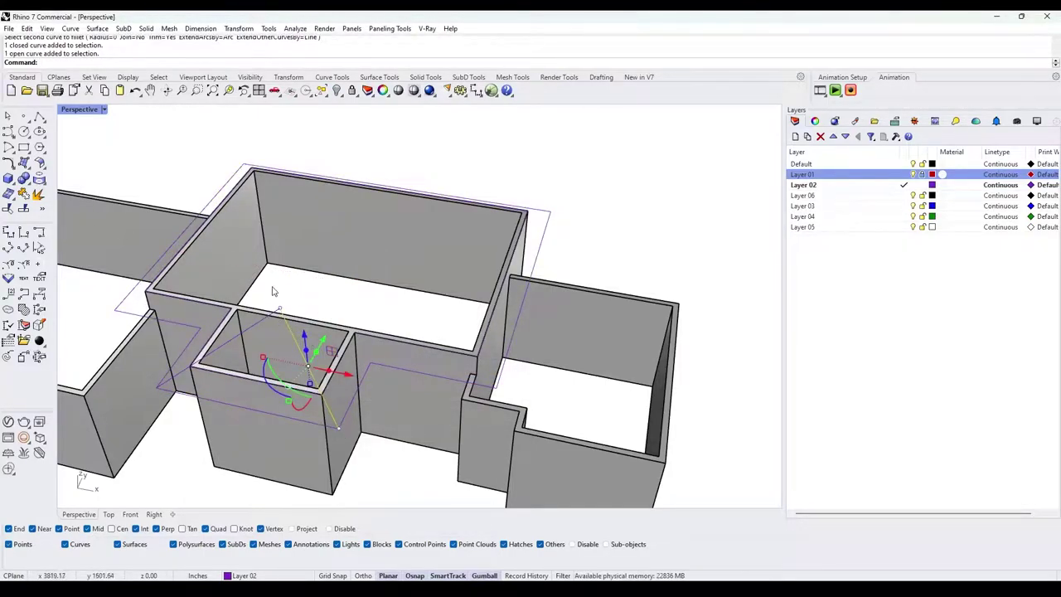
{"action": "type", "text": "copy"}
{"action": "key", "text": "Return"}
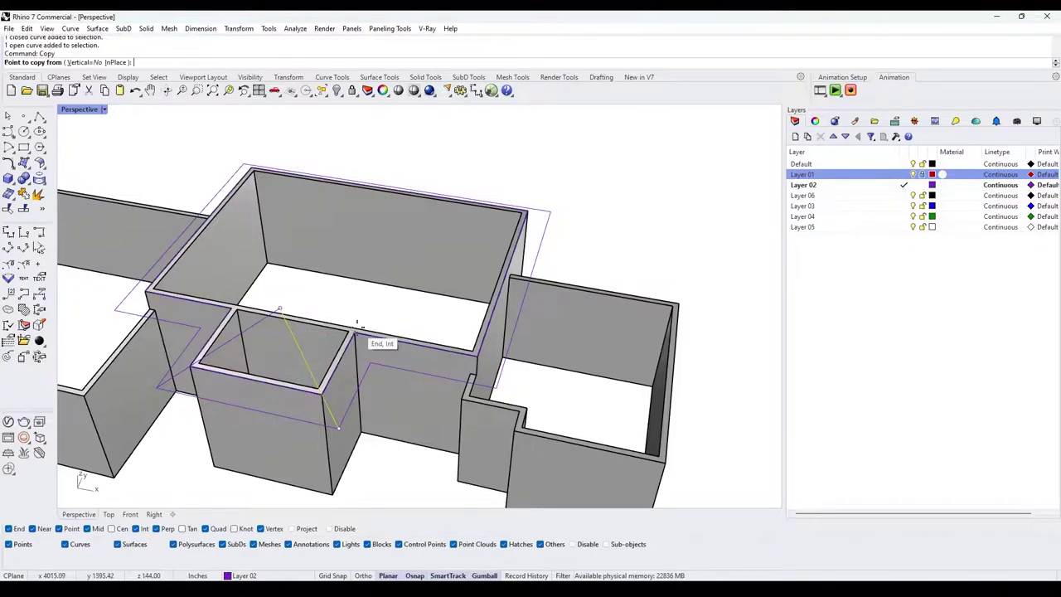
{"action": "left_click", "coordinate": [339, 429]}
{"action": "left_click", "coordinate": [371, 362]}
{"action": "key", "text": "Escape"}
{"action": "key", "text": "Escape"}
- Copy the entry projection's left diagonal line from the front-left offset corner to the adjoining inner corner of the offset curve
{"action": "right_click_drag", "start_coordinate": [337, 373], "coordinate": [306, 370]}
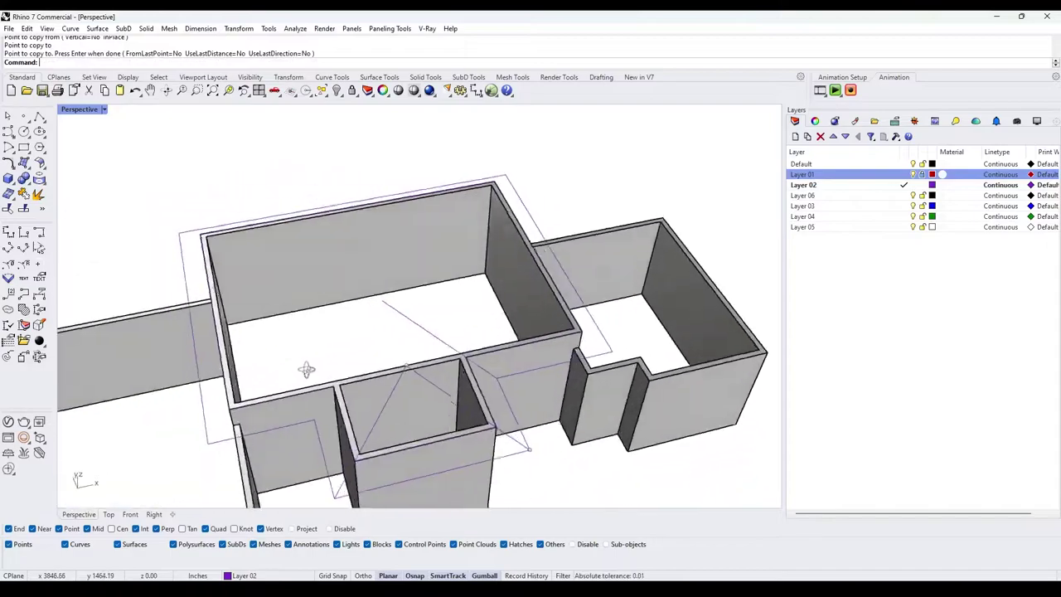
{"action": "left_click", "coordinate": [390, 401]}
{"action": "key", "text": "Escape"}
{"action": "scroll", "coordinate": [390, 403], "scroll_direction": "down", "scroll_amount": 2}
{"action": "left_click", "coordinate": [392, 396]}
{"action": "right_click", "coordinate": [354, 472]}
{"action": "left_click", "coordinate": [351, 471]}
{"action": "left_click", "coordinate": [336, 414]}
{"action": "key", "text": "Escape"}
{"action": "key", "text": "Escape"}
- Draw a ridge line joining the peak of the copied diagonals to the peak of the entry projection's front diagonals
{"action": "scroll", "coordinate": [340, 414], "scroll_direction": "down", "scroll_amount": 2}
{"action": "right_click_drag", "start_coordinate": [348, 365], "coordinate": [465, 436]}
{"action": "scroll", "coordinate": [320, 324], "scroll_direction": "up", "scroll_amount": 3}
{"action": "right_click_drag", "start_coordinate": [447, 395], "coordinate": [443, 423]}
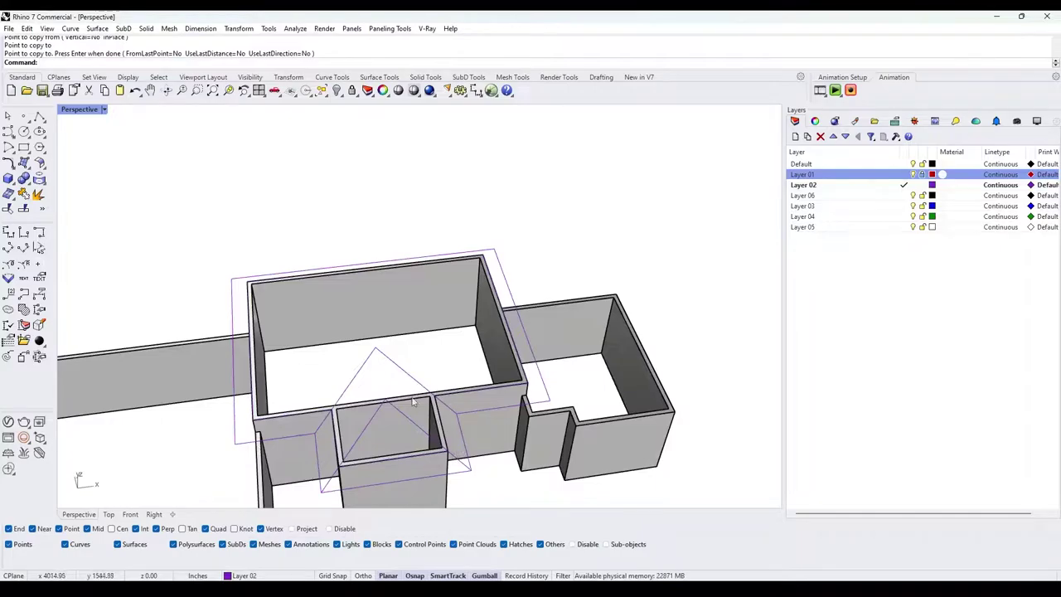
{"action": "left_click", "coordinate": [39, 117]}
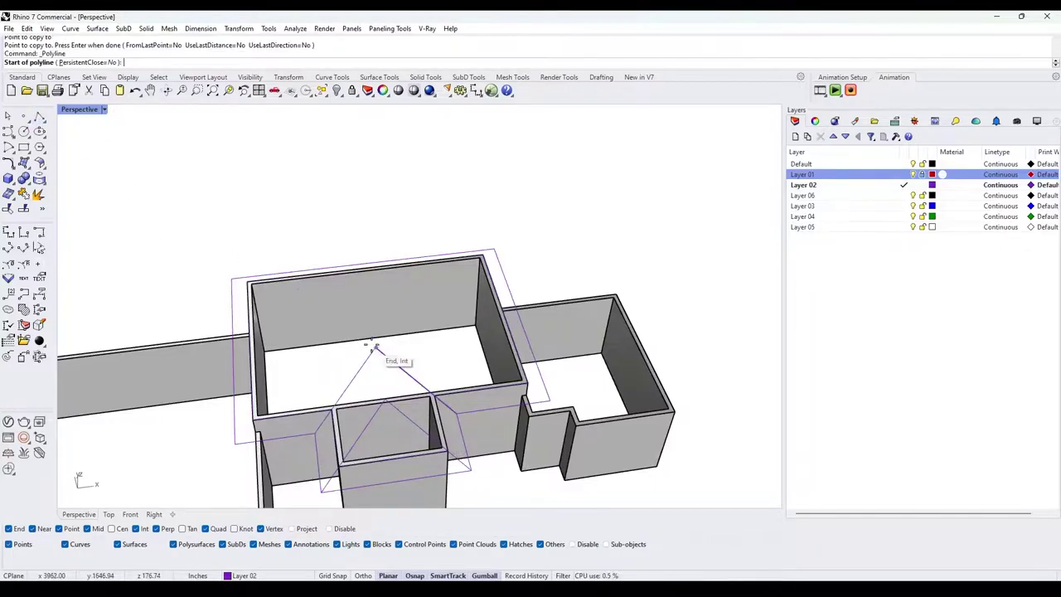
{"action": "left_click", "coordinate": [375, 349]}
{"action": "scroll", "coordinate": [378, 357], "scroll_direction": "up", "scroll_amount": 2}
{"action": "scroll", "coordinate": [388, 384], "scroll_direction": "down", "scroll_amount": 2}
{"action": "left_click", "coordinate": [381, 346]}
{"action": "key", "text": "Return"}
- Draw lines joining the central block's front-right and back-right wall-top corners to the matching corners of the lowered offset curve
{"action": "scroll", "coordinate": [382, 346], "scroll_direction": "down", "scroll_amount": 3}
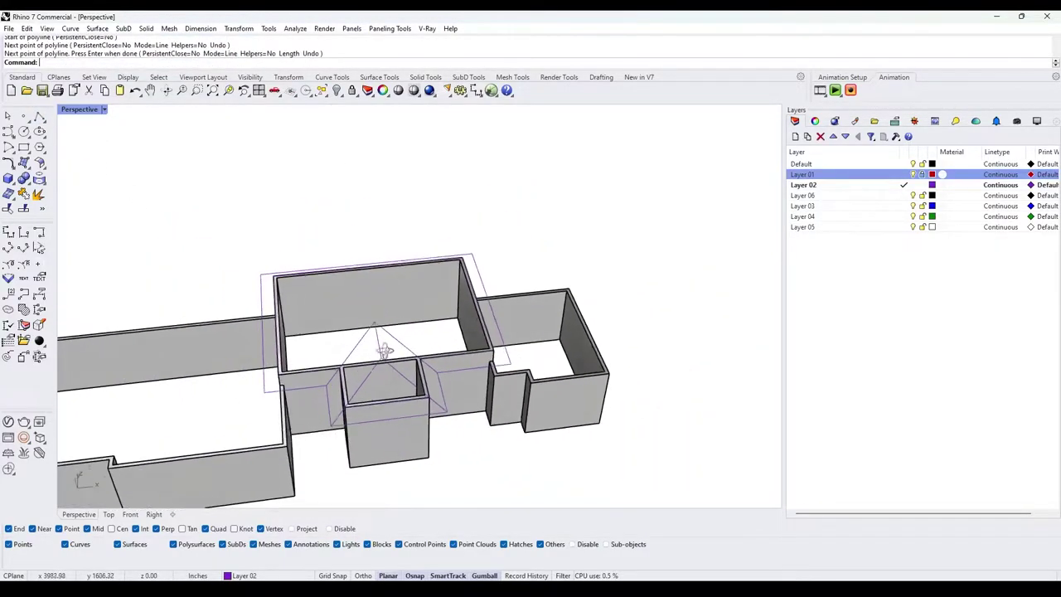
{"action": "right_click_drag", "start_coordinate": [371, 384], "coordinate": [470, 366]}
{"action": "scroll", "coordinate": [465, 358], "scroll_direction": "up", "scroll_amount": 3}
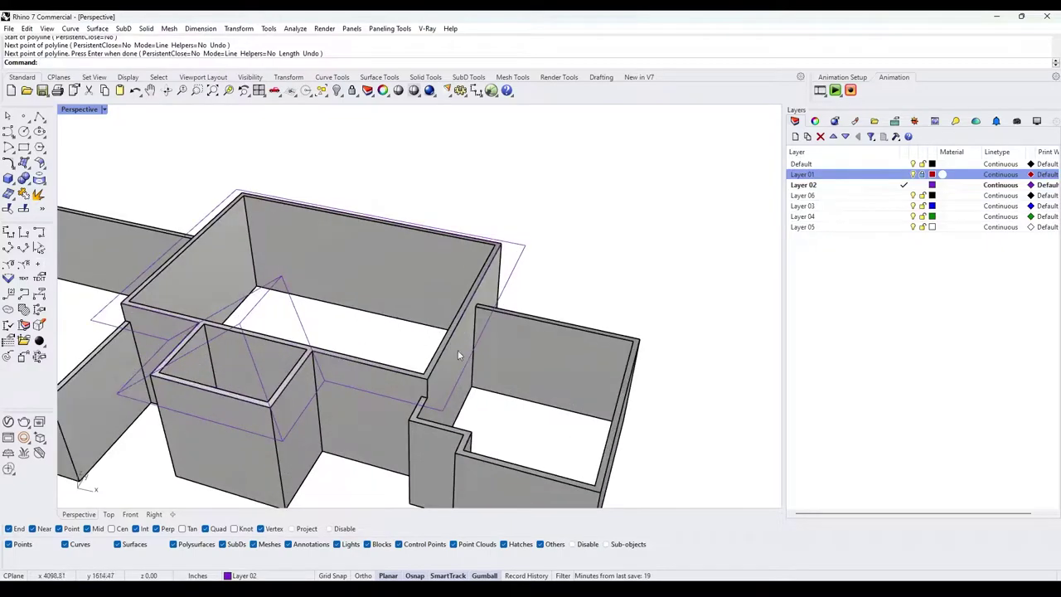
{"action": "left_click", "coordinate": [39, 116]}
{"action": "scroll", "coordinate": [460, 373], "scroll_direction": "up", "scroll_amount": 3}
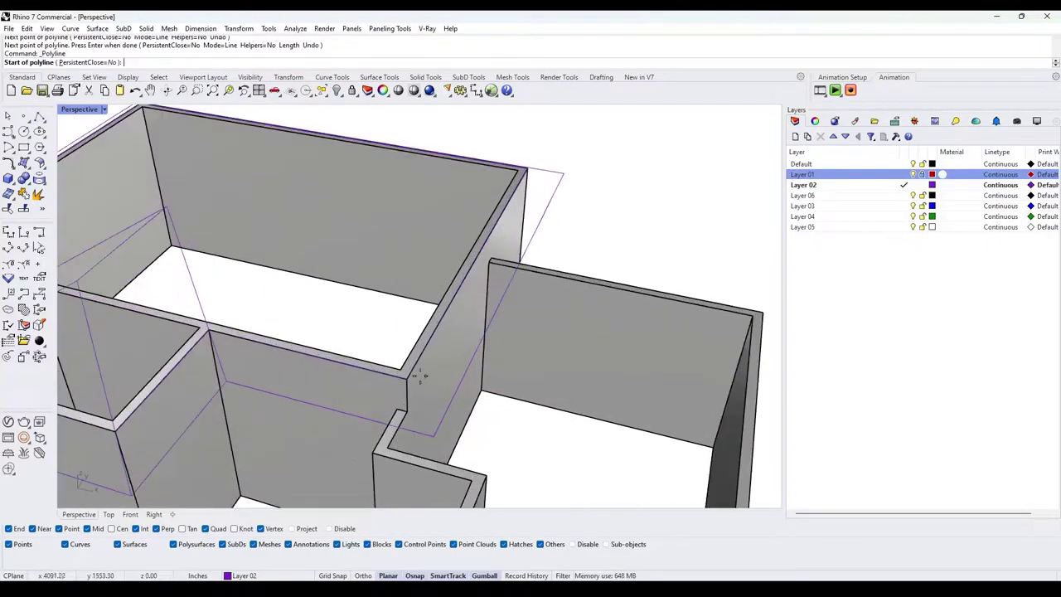
{"action": "left_click", "coordinate": [407, 378]}
{"action": "left_click", "coordinate": [434, 434]}
{"action": "right_click", "coordinate": [434, 434]}
{"action": "scroll", "coordinate": [434, 434], "scroll_direction": "down", "scroll_amount": 5}
{"action": "scroll", "coordinate": [502, 317], "scroll_direction": "up", "scroll_amount": 5}
{"action": "right_click", "coordinate": [502, 317]}
{"action": "left_click", "coordinate": [434, 337]}
{"action": "left_click", "coordinate": [475, 336]}
{"action": "key", "text": "Return"}
- Draw lines joining the central block's front-left and back-left offset-curve corners to the matching wall-top corners
{"action": "scroll", "coordinate": [474, 335], "scroll_direction": "down", "scroll_amount": 5}
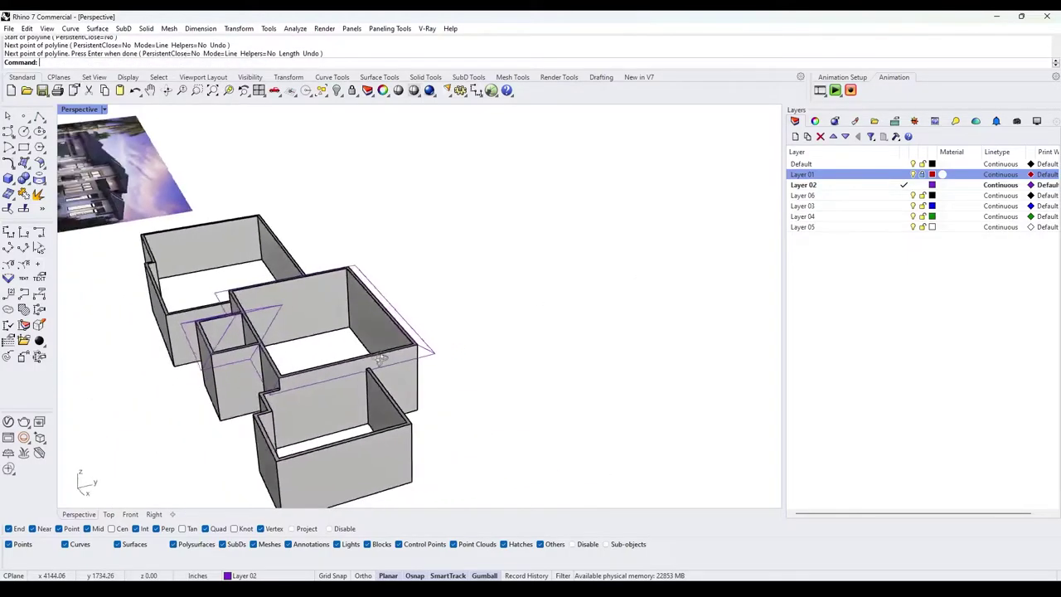
{"action": "scroll", "coordinate": [487, 376], "scroll_direction": "up", "scroll_amount": 4}
{"action": "scroll", "coordinate": [219, 418], "scroll_direction": "up", "scroll_amount": 2}
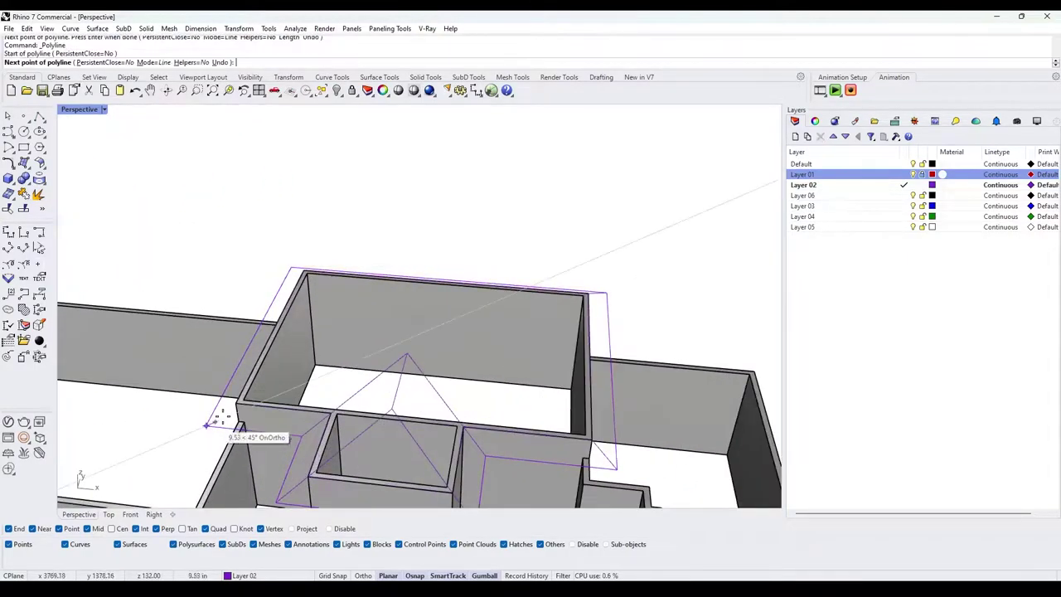
{"action": "scroll", "coordinate": [290, 264], "scroll_direction": "up", "scroll_amount": 5}
{"action": "right_click", "coordinate": [290, 260]}
{"action": "left_click", "coordinate": [290, 249]}
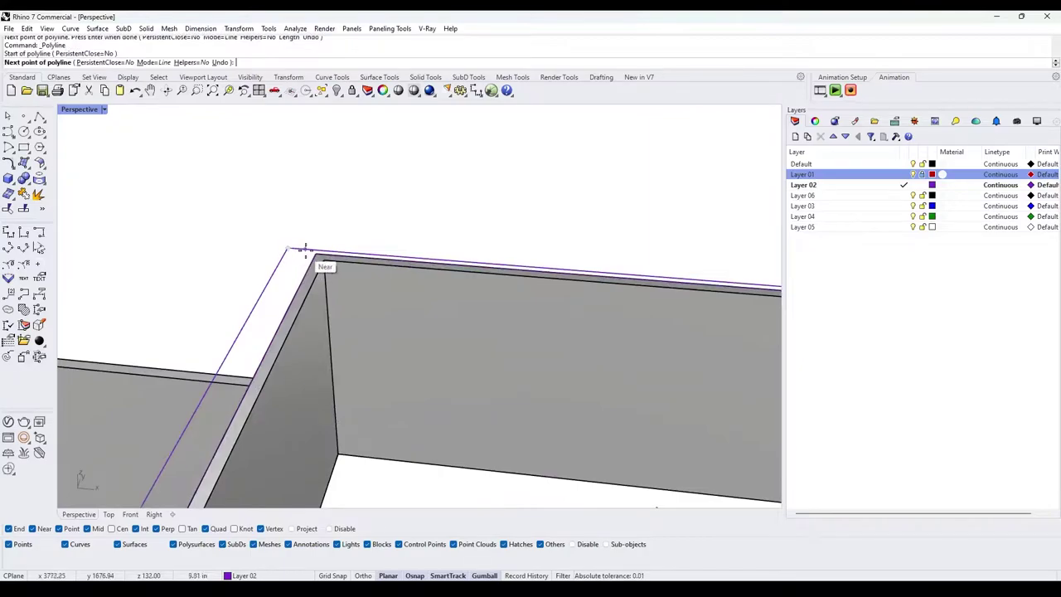
{"action": "left_click", "coordinate": [317, 253]}
{"action": "right_click", "coordinate": [317, 253]}
- Fillet the central block's front-right and back-right corner lines with radius 0 so they extend to a common point
{"action": "scroll", "coordinate": [317, 253], "scroll_direction": "down", "scroll_amount": 6}
{"action": "right_click_drag", "start_coordinate": [345, 266], "coordinate": [429, 414]}
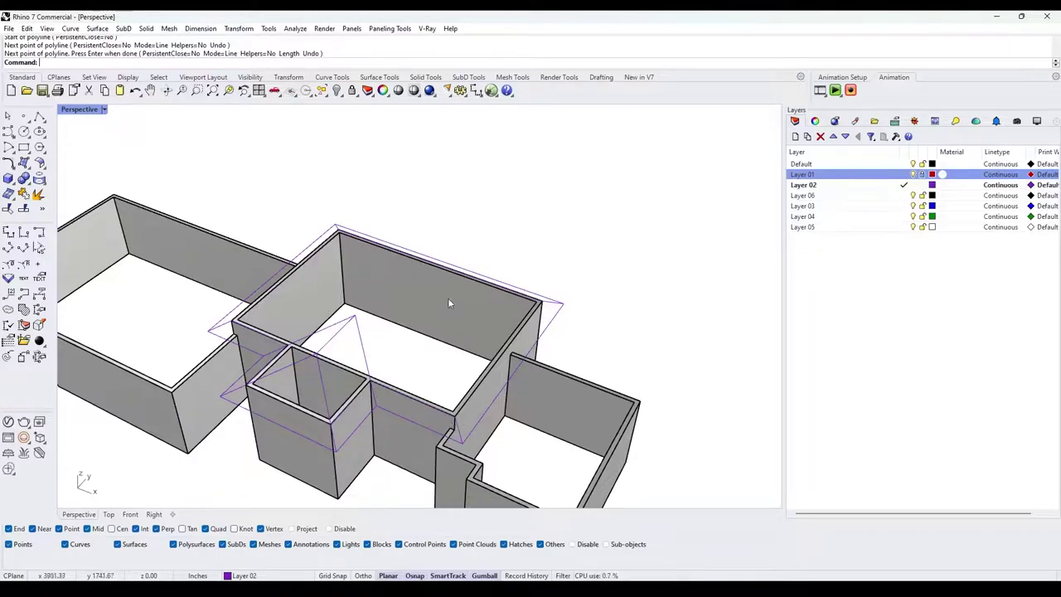
{"action": "right_click_drag", "start_coordinate": [607, 354], "coordinate": [603, 322]}
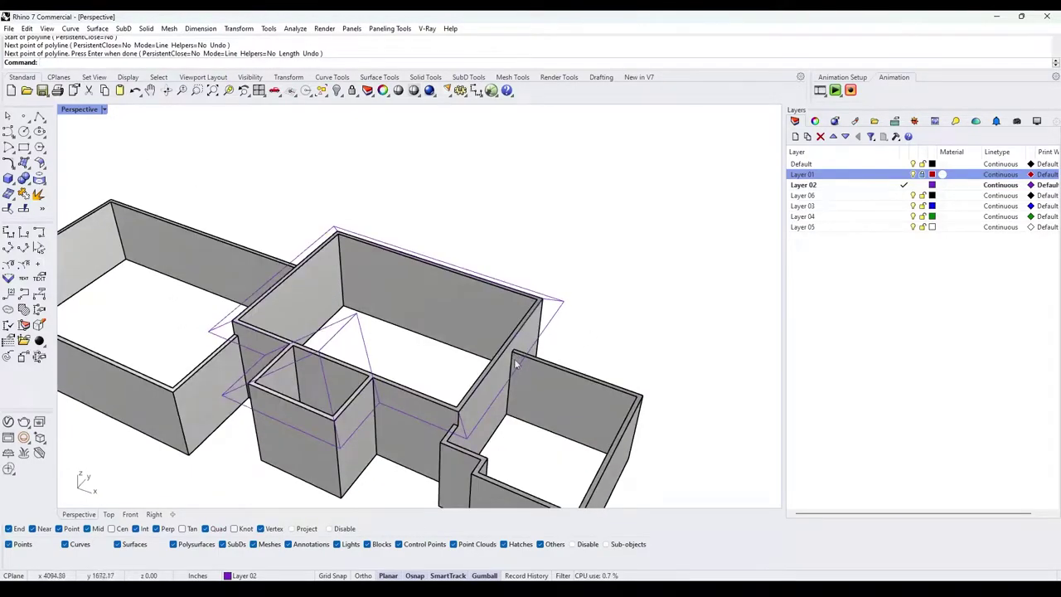
{"action": "scroll", "coordinate": [473, 365], "scroll_direction": "up", "scroll_amount": 3}
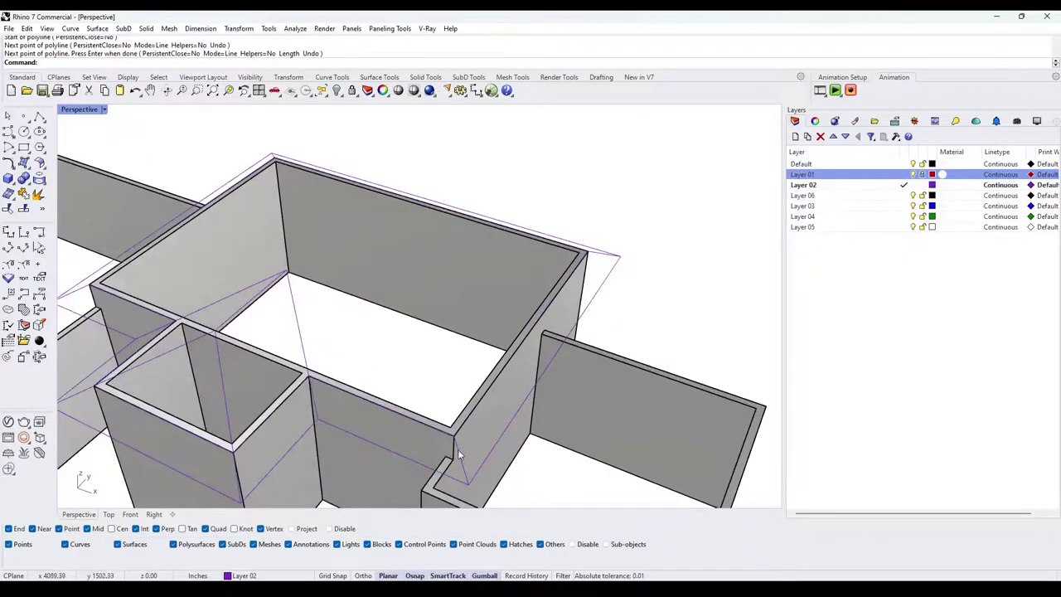
{"action": "key", "text": "Return"}
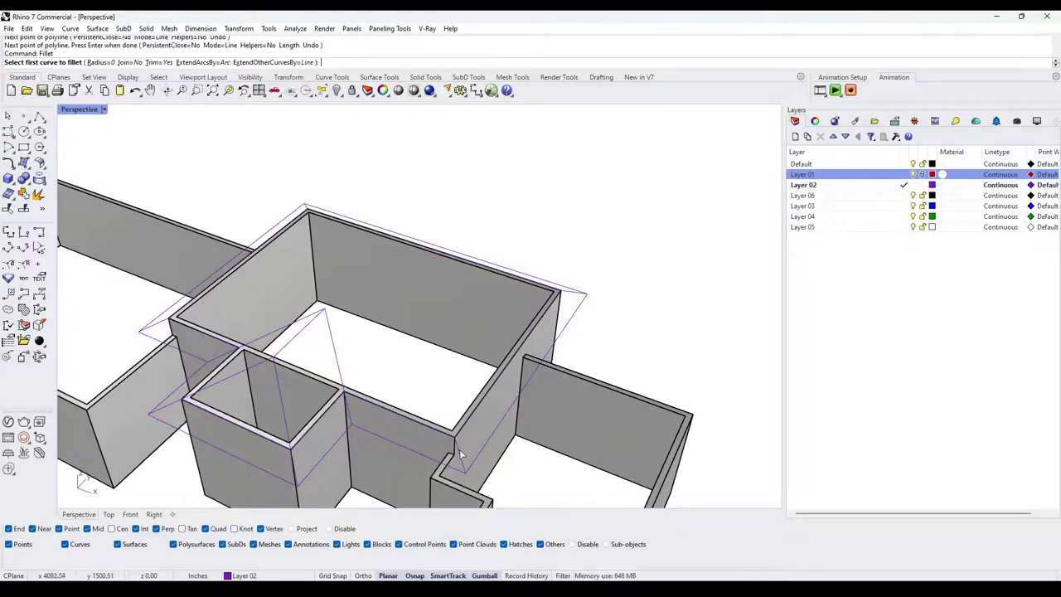
{"action": "left_click", "coordinate": [462, 454]}
{"action": "left_click", "coordinate": [565, 304]}
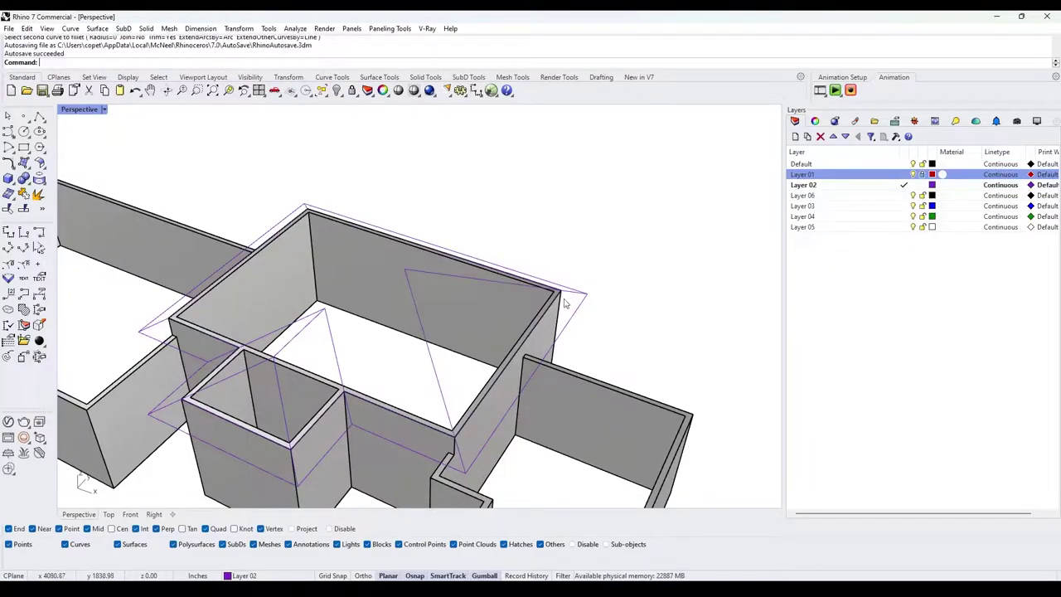
- Try to fillet the central block's front-left corner line with the front-right diagonal at radius 0
{"action": "right_click", "coordinate": [166, 318]}
{"action": "left_click", "coordinate": [157, 323]}
{"action": "left_click", "coordinate": [412, 291]}
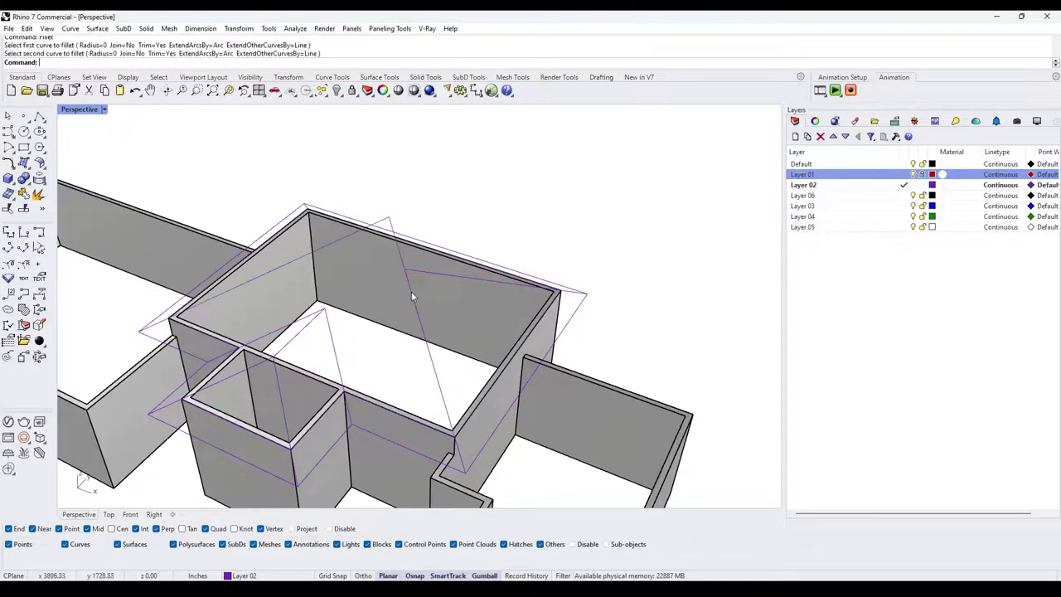
- Delete the central block's extended front-right and front-left diagonal lines
{"action": "right_click_drag", "start_coordinate": [428, 263], "coordinate": [361, 280]}
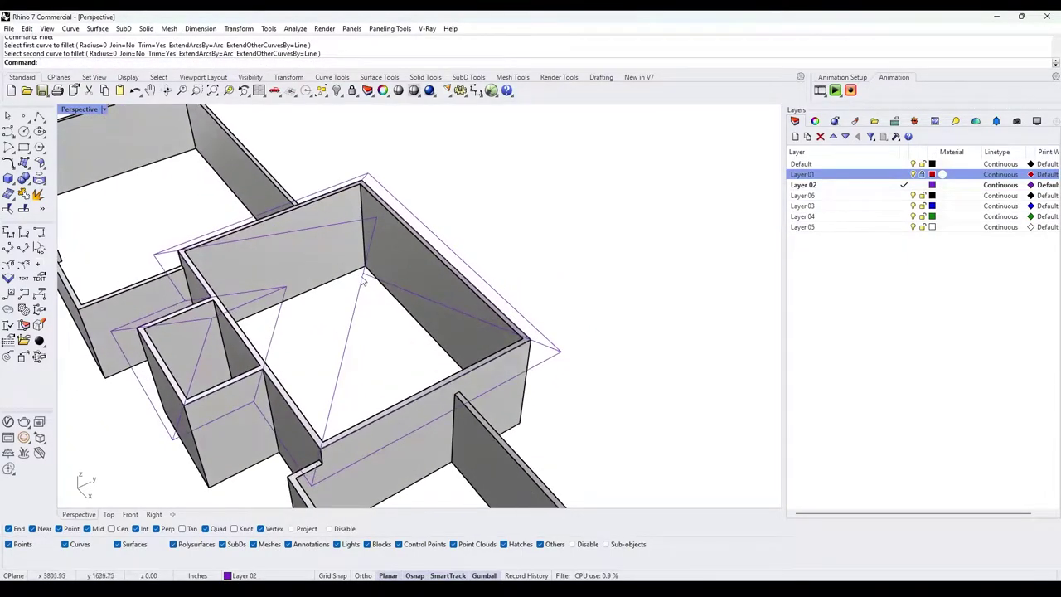
{"action": "right_click_drag", "start_coordinate": [400, 278], "coordinate": [369, 265]}
{"action": "left_click", "coordinate": [362, 225]}
{"action": "right_click_drag", "start_coordinate": [363, 225], "coordinate": [400, 259]}
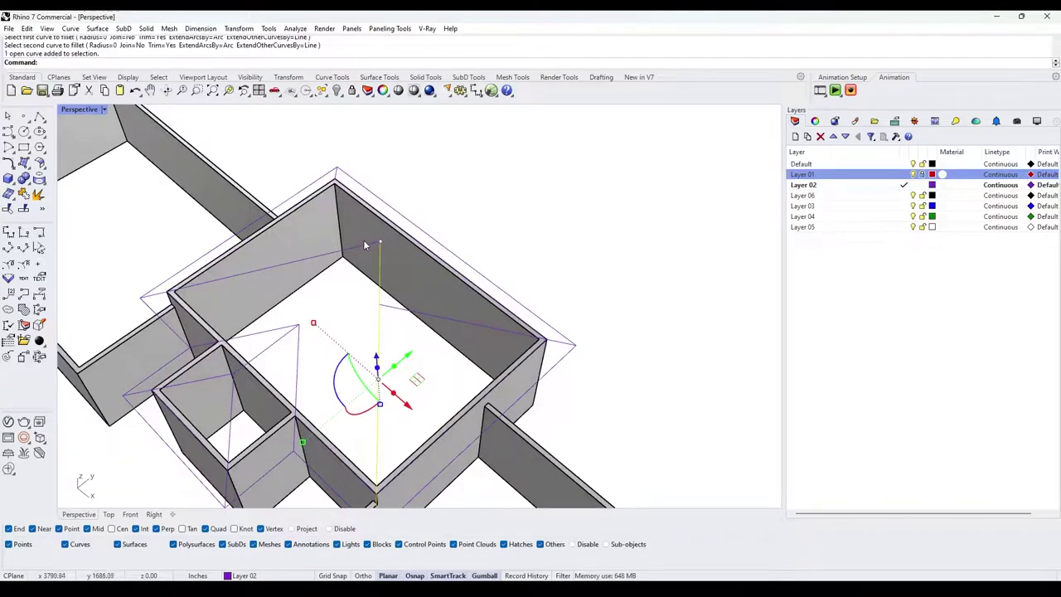
{"action": "key", "text": "Delete"}
{"action": "left_click", "coordinate": [366, 243]}
{"action": "key", "text": "Delete"}
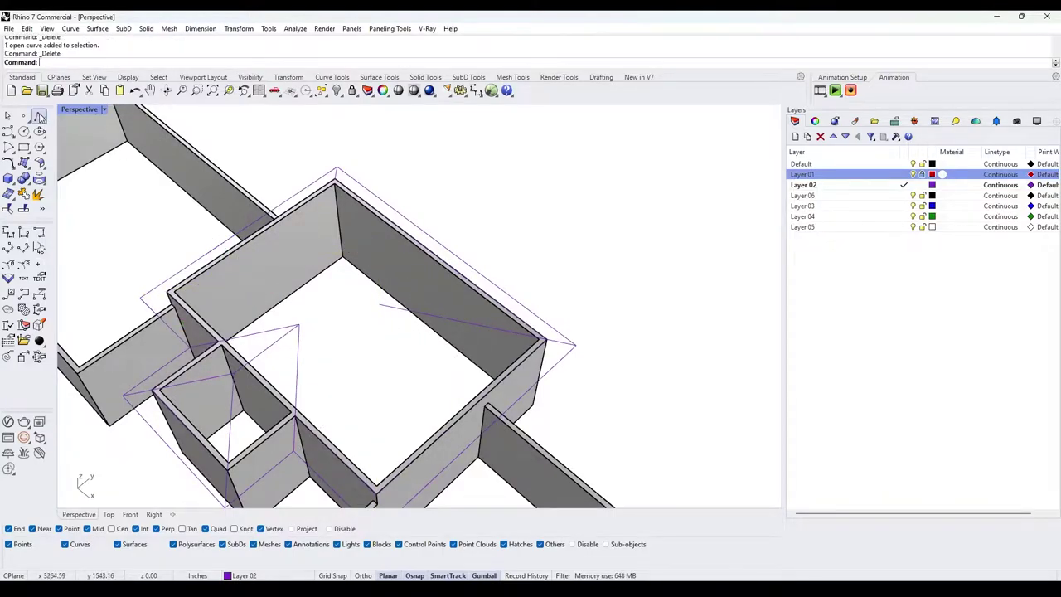
- Redraw the short line joining the central block's front-right wall-top corner to the matching corner of the offset curve
{"action": "left_click", "coordinate": [40, 116]}
{"action": "scroll", "coordinate": [370, 199], "scroll_direction": "down", "scroll_amount": 5}
{"action": "scroll", "coordinate": [372, 368], "scroll_direction": "up", "scroll_amount": 6}
{"action": "right_click_drag", "start_coordinate": [383, 370], "coordinate": [519, 358]}
{"action": "left_click", "coordinate": [433, 433]}
{"action": "left_click", "coordinate": [479, 334]}
{"action": "right_click", "coordinate": [473, 318]}
- Fillet the redrawn front-right corner line with the extended back-right diagonal at radius 0
{"action": "scroll", "coordinate": [472, 317], "scroll_direction": "down", "scroll_amount": 4}
{"action": "right_click_drag", "start_coordinate": [473, 317], "coordinate": [464, 338]}
{"action": "type", "text": "Fillet"}
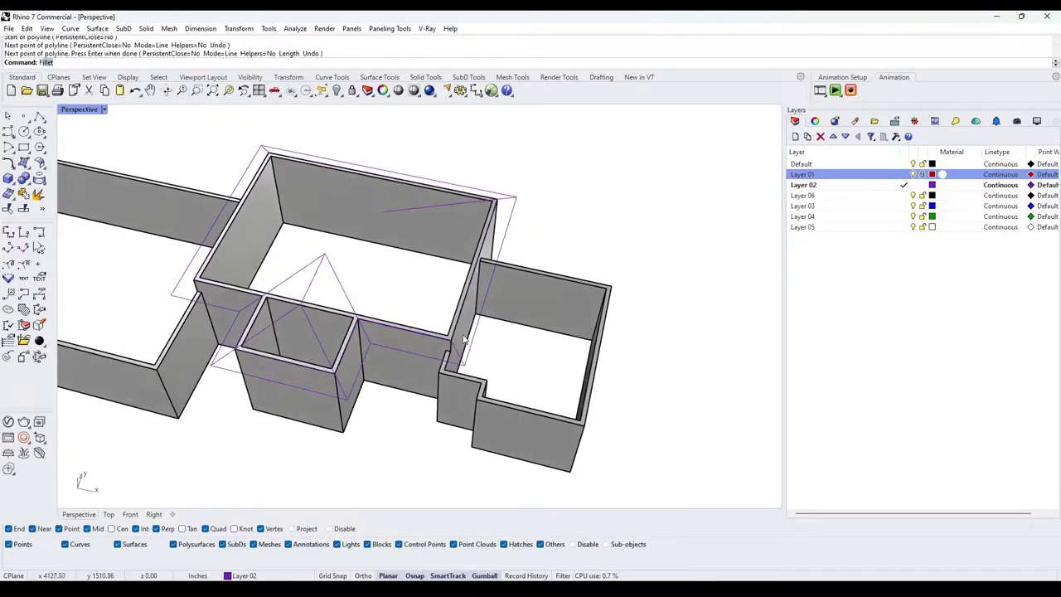
{"action": "key", "text": "Return"}
{"action": "scroll", "coordinate": [463, 340], "scroll_direction": "up", "scroll_amount": 3}
{"action": "left_click", "coordinate": [448, 358]}
{"action": "scroll", "coordinate": [453, 344], "scroll_direction": "down", "scroll_amount": 2}
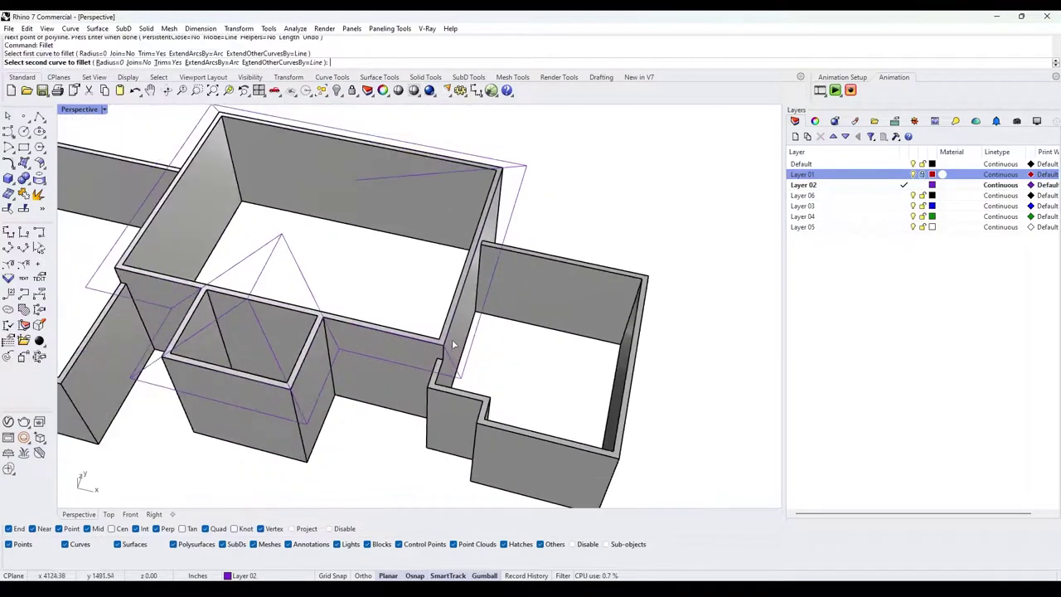
{"action": "left_click", "coordinate": [434, 181]}
- Delete the leftover short line at the central block's back-left corner
{"action": "right_click_drag", "start_coordinate": [460, 201], "coordinate": [357, 286]}
{"action": "left_click", "coordinate": [337, 261]}
{"action": "left_click", "coordinate": [315, 257], "text": "shift"}
{"action": "scroll", "coordinate": [342, 258], "scroll_direction": "down", "scroll_amount": 4}
{"action": "scroll", "coordinate": [357, 286], "scroll_direction": "up", "scroll_amount": 6}
{"action": "left_click_drag", "start_coordinate": [356, 160], "coordinate": [397, 216]}
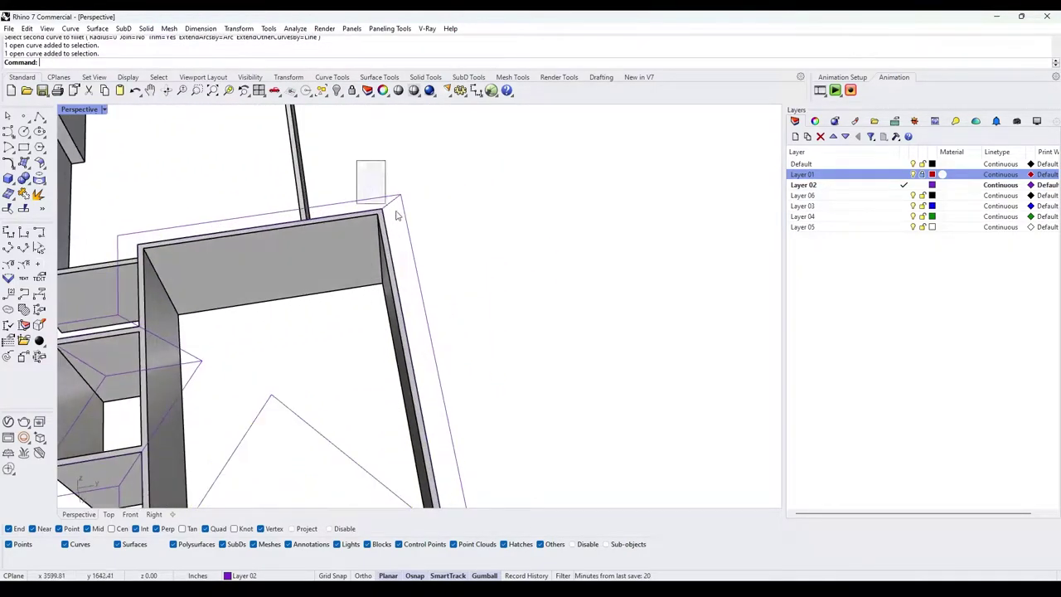
{"action": "scroll", "coordinate": [396, 215], "scroll_direction": "down", "scroll_amount": 5}
{"action": "key", "text": "Delete"}
- Mirror the two right-side hip lines to the left side of the central block about the midpoint of the back offset edge
{"action": "left_click", "coordinate": [349, 334]}
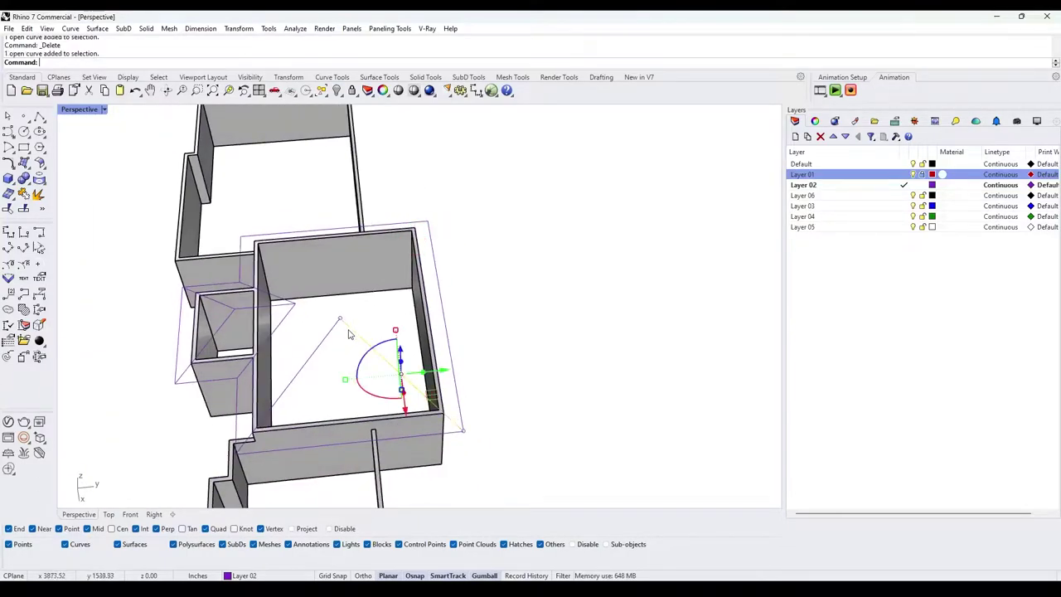
{"action": "left_click", "coordinate": [331, 334]}
{"action": "type", "text": "irror"}
{"action": "key", "text": "Return"}
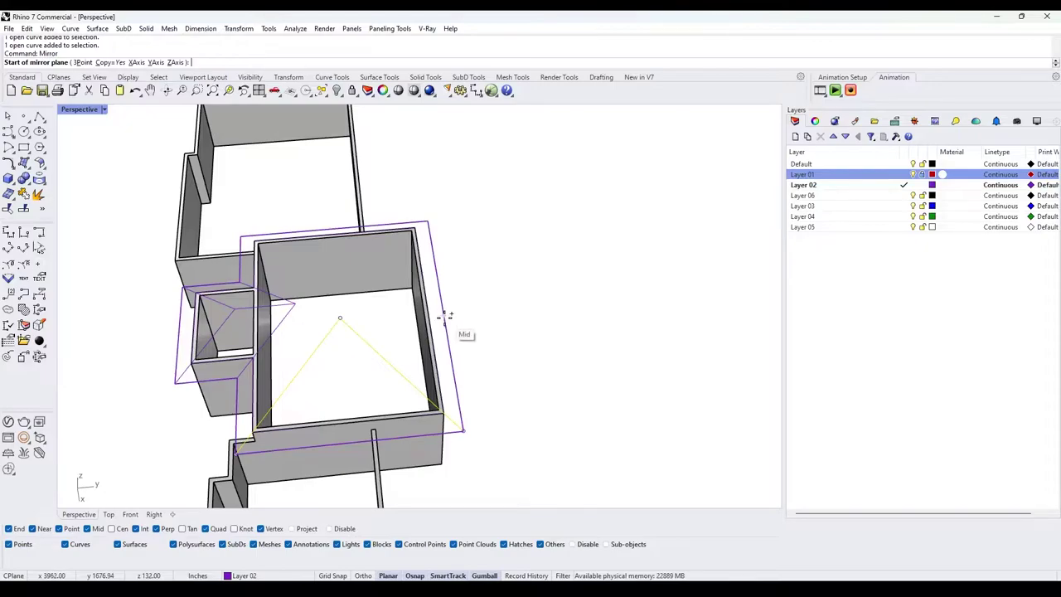
{"action": "left_click", "coordinate": [445, 316]}
{"action": "left_click", "coordinate": [471, 330]}
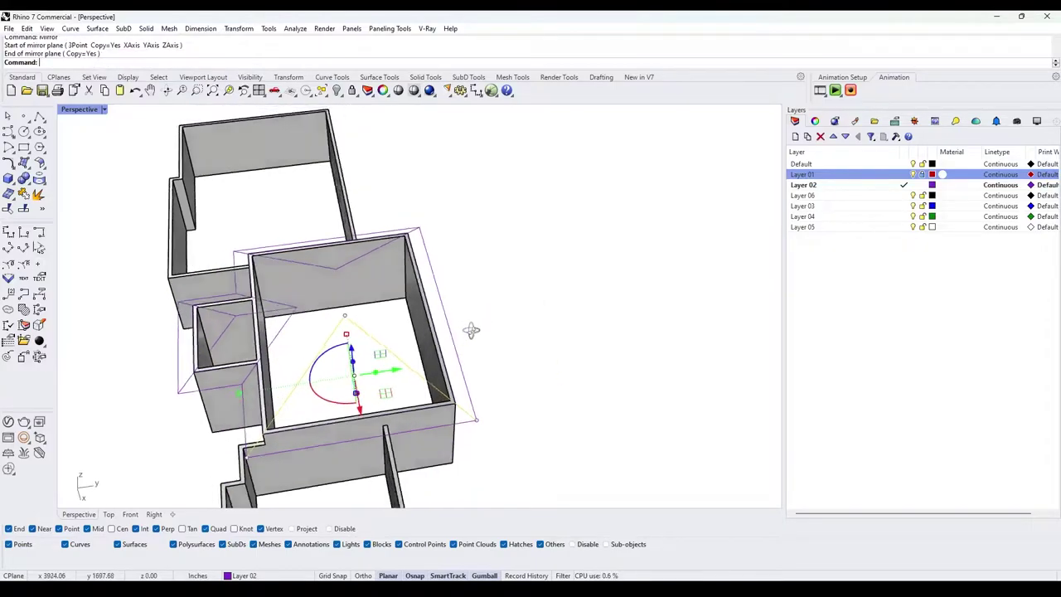
- Draw the main ridge line joining the peaks of the left and right hip line pairs over the central block
{"action": "right_click_drag", "start_coordinate": [471, 329], "coordinate": [528, 317]}
{"action": "left_click", "coordinate": [528, 317]}
{"action": "left_click", "coordinate": [40, 117]}
{"action": "right_click_drag", "start_coordinate": [457, 179], "coordinate": [448, 269]}
{"action": "left_click", "coordinate": [357, 328]}
{"action": "left_click", "coordinate": [401, 370]}
{"action": "key", "text": "Return"}
- Make Layer 03 the current layer
{"action": "scroll", "coordinate": [400, 367], "scroll_direction": "down", "scroll_amount": 4}
{"action": "mouse_move", "coordinate": [401, 367]}
{"action": "right_mouse_down"}
{"action": "mouse_move", "coordinate": [402, 340]}
{"action": "mouse_move", "coordinate": [505, 279]}
{"action": "mouse_move", "coordinate": [582, 271]}
{"action": "mouse_move", "coordinate": [462, 241]}
{"action": "mouse_move", "coordinate": [364, 256]}
{"action": "mouse_move", "coordinate": [362, 307]}
{"action": "mouse_move", "coordinate": [473, 323]}
{"action": "mouse_move", "coordinate": [464, 298]}
{"action": "mouse_move", "coordinate": [439, 328]}
{"action": "mouse_move", "coordinate": [462, 363]}
{"action": "mouse_move", "coordinate": [477, 359]}
{"action": "right_mouse_up"}
{"action": "scroll", "coordinate": [406, 347], "scroll_direction": "down", "scroll_amount": 6}
{"action": "scroll", "coordinate": [401, 350], "scroll_direction": "up", "scroll_amount": 6}
{"action": "scroll", "coordinate": [480, 358], "scroll_direction": "up", "scroll_amount": 3}
{"action": "scroll", "coordinate": [489, 406], "scroll_direction": "up", "scroll_amount": 2}
{"action": "right_click_drag", "start_coordinate": [469, 423], "coordinate": [417, 354], "text": "shift"}
{"action": "scroll", "coordinate": [417, 353], "scroll_direction": "down", "scroll_amount": 4}
{"action": "right_click_drag", "start_coordinate": [446, 279], "coordinate": [443, 304]}
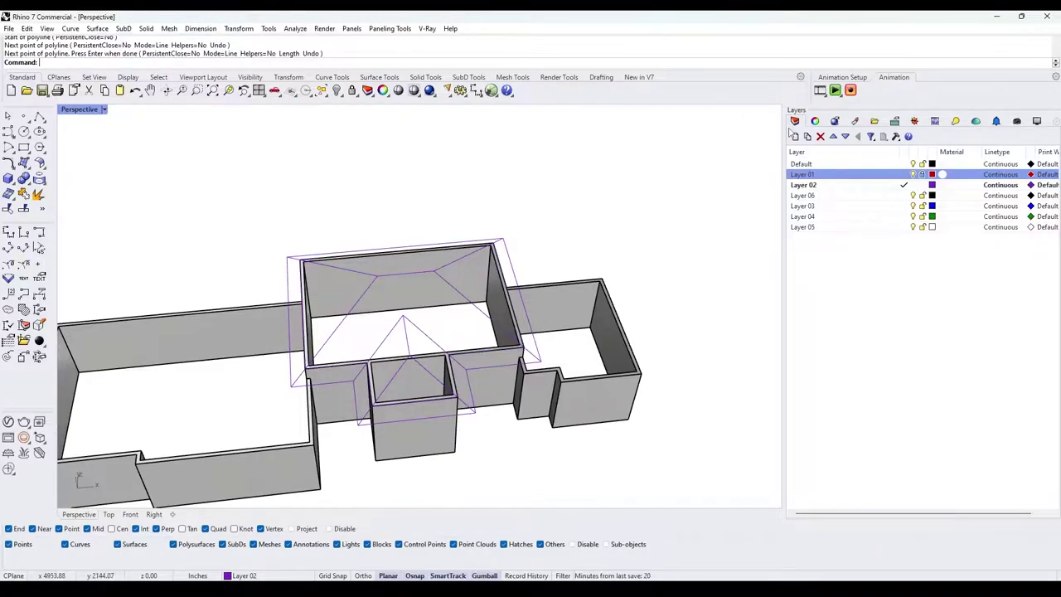
{"action": "left_click", "coordinate": [904, 206]}
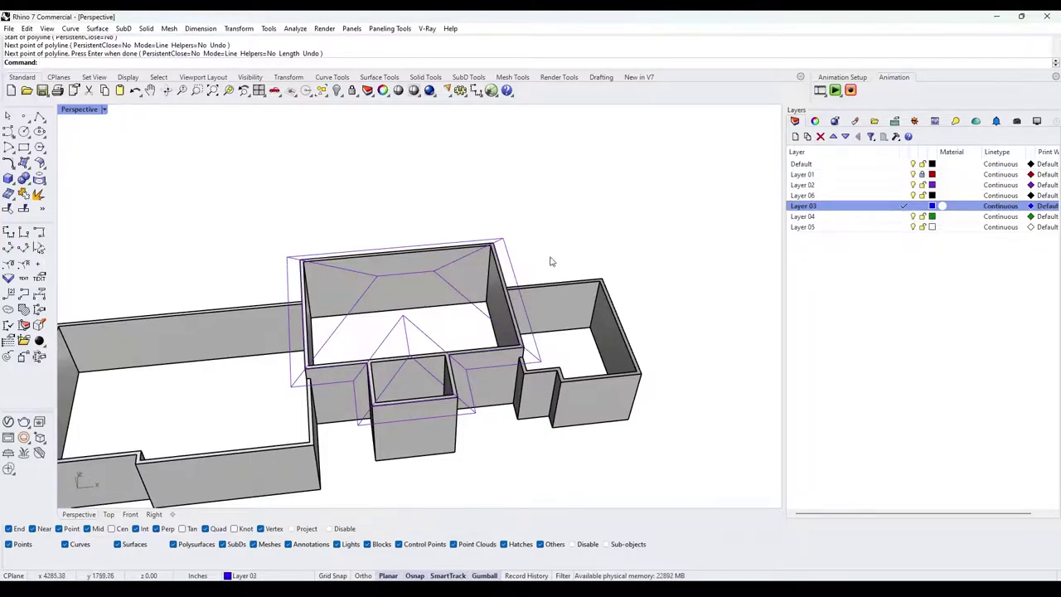
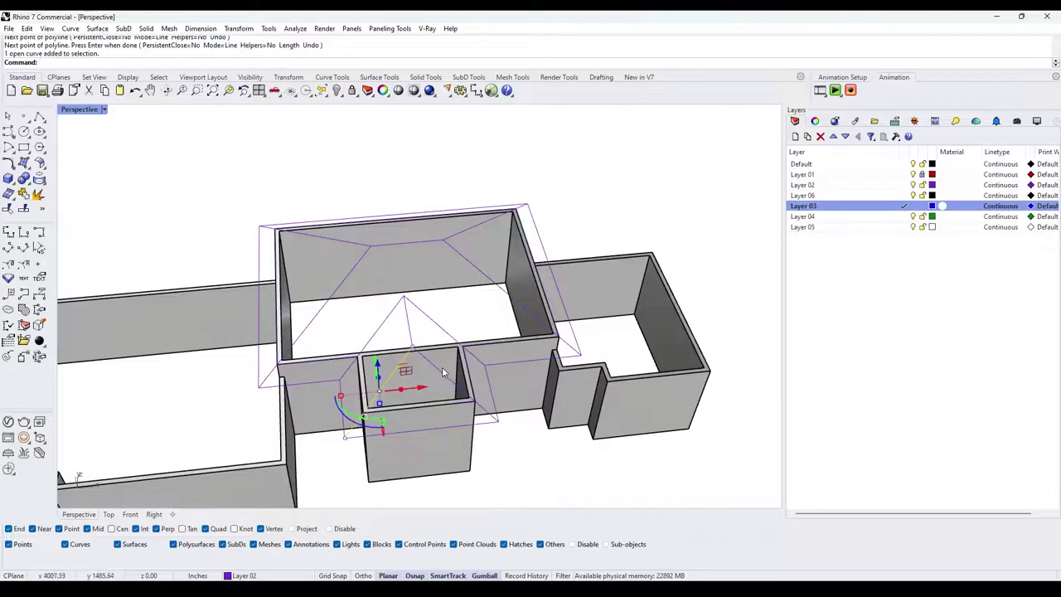
{"action": "left_click", "coordinate": [440, 369]}
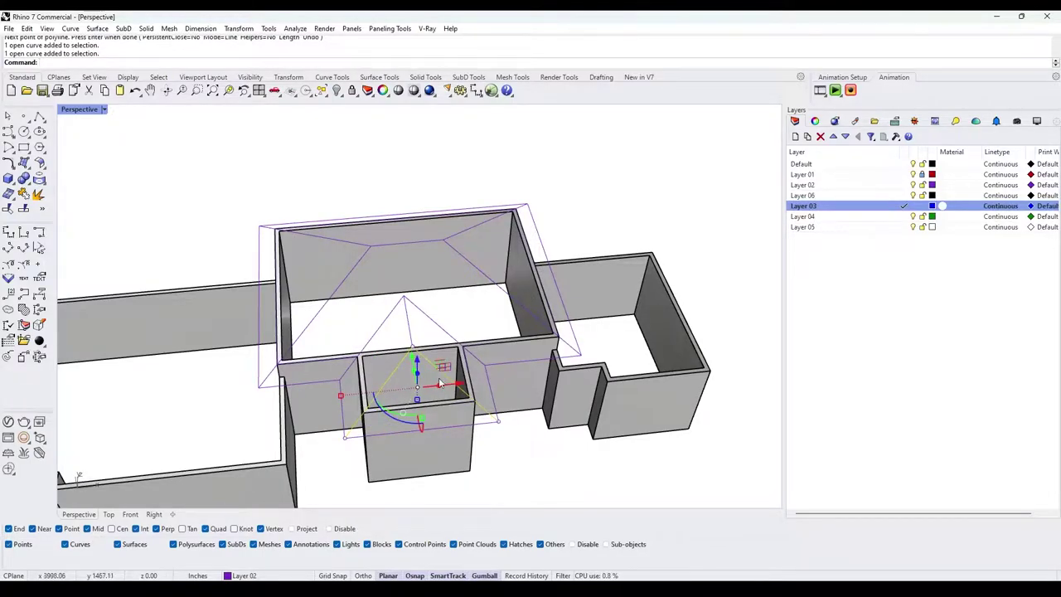
{"action": "scroll", "coordinate": [410, 356], "scroll_direction": "up", "scroll_amount": 5}
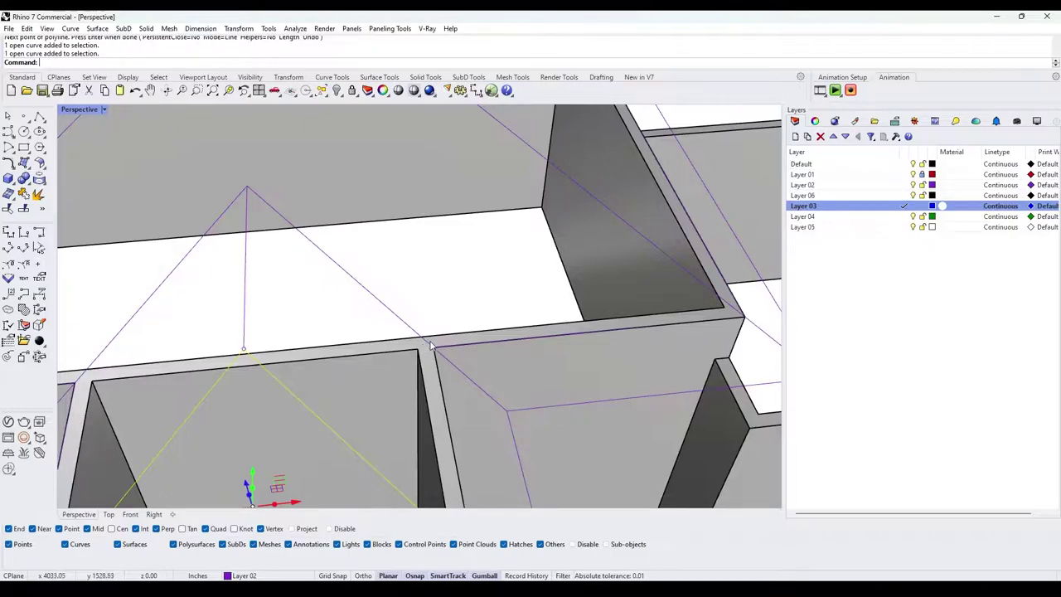
{"action": "scroll", "coordinate": [436, 353], "scroll_direction": "down", "scroll_amount": 3}
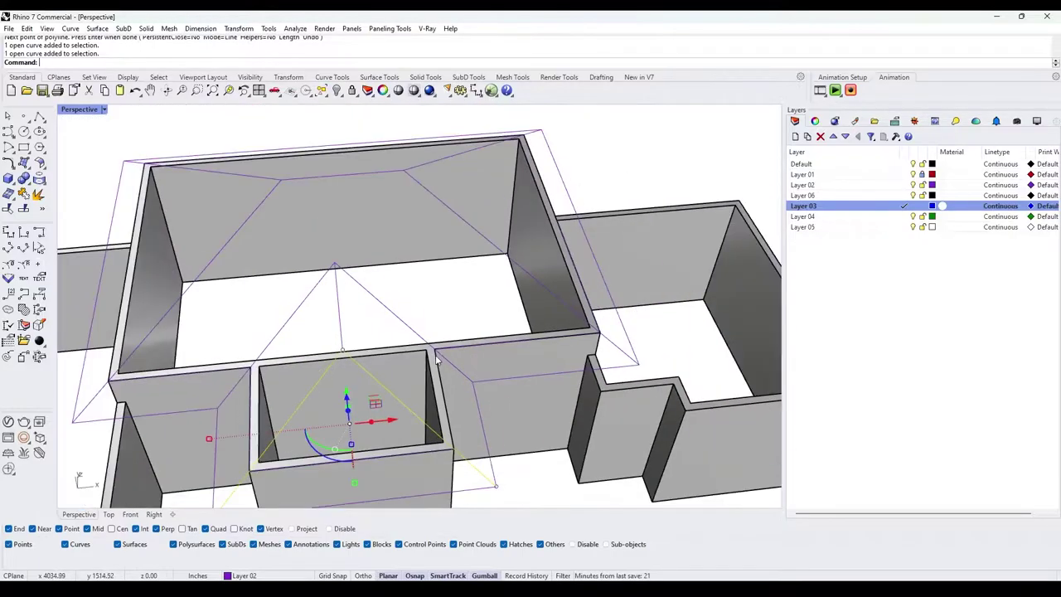
{"action": "scroll", "coordinate": [611, 363], "scroll_direction": "down", "scroll_amount": 3}
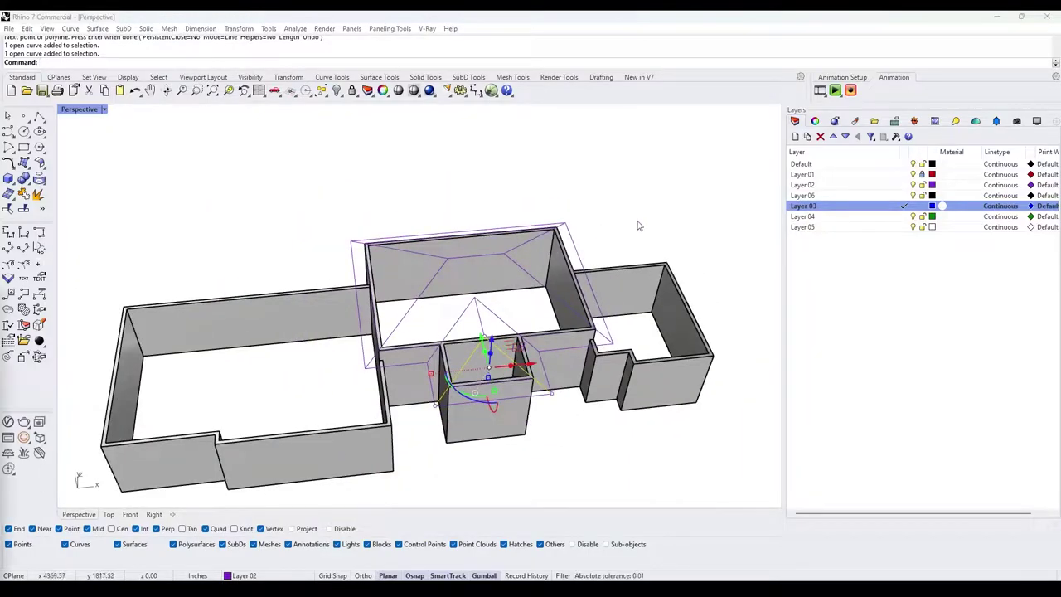
{"action": "scroll", "coordinate": [498, 331], "scroll_direction": "up", "scroll_amount": 5}
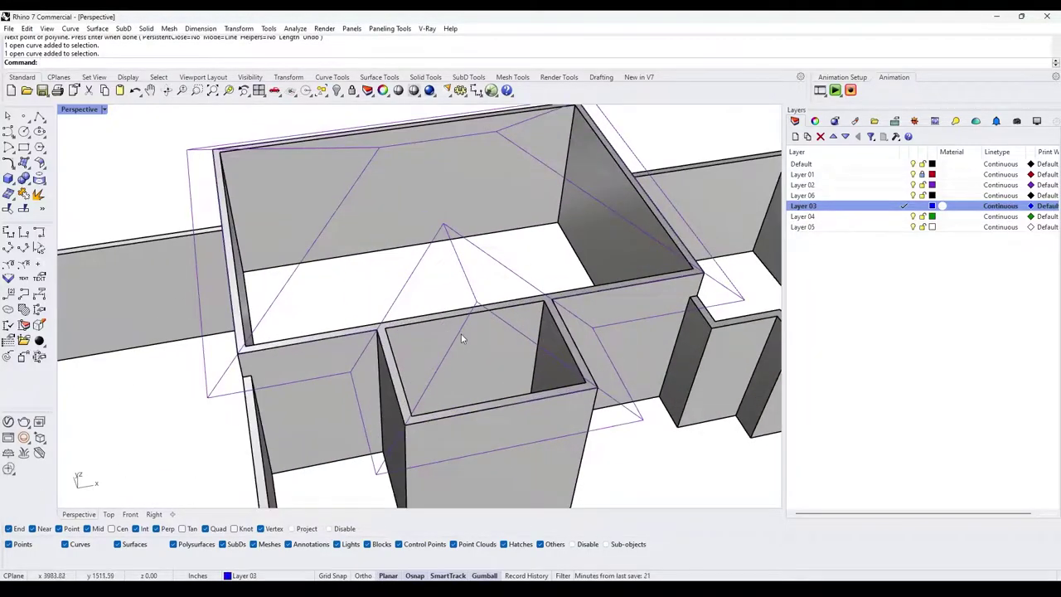
- Try to loft the front roof slope of the entry projection between its two front hip lines, and undo it
{"action": "left_click", "coordinate": [503, 321], "text": "shift"}
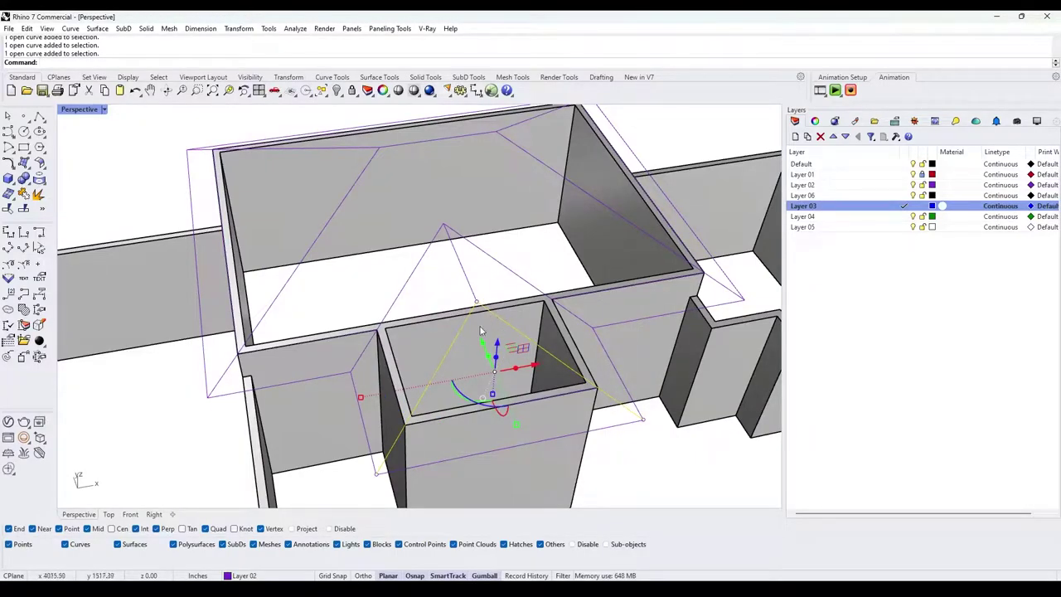
{"action": "type", "text": "LoT"}
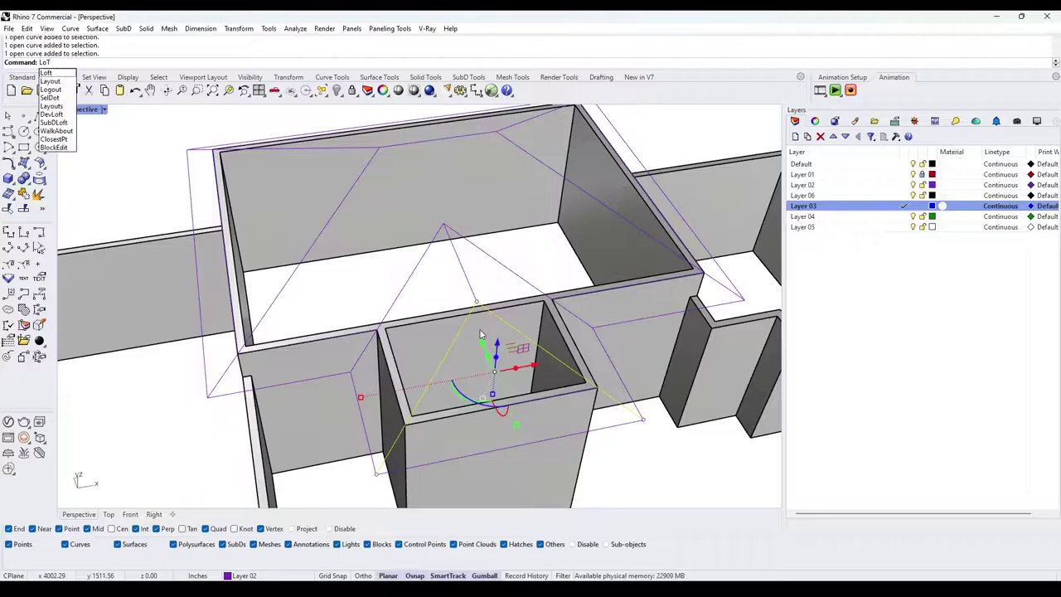
{"action": "type", "text": "t"}
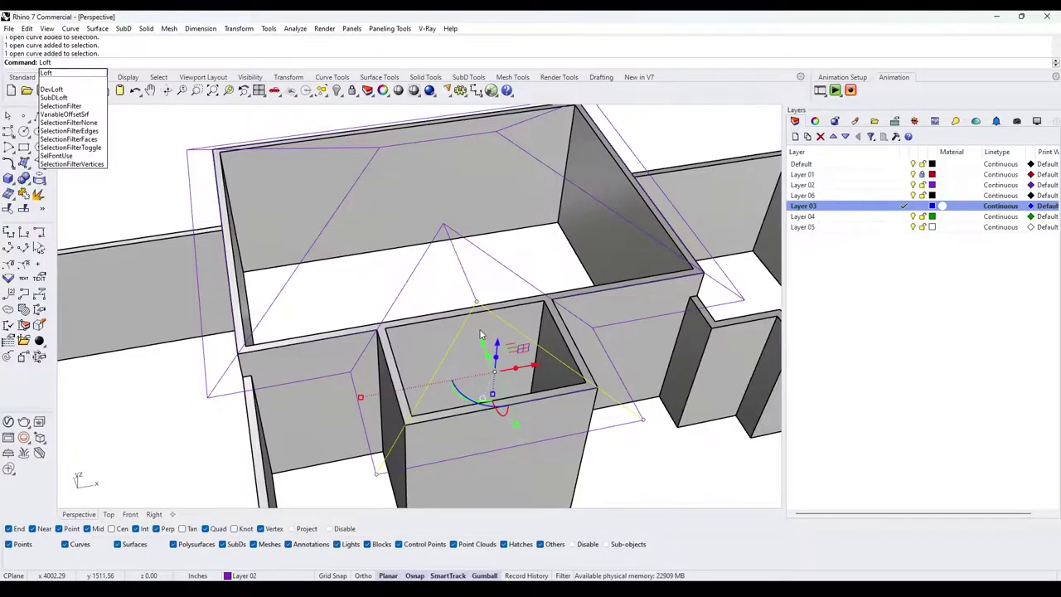
{"action": "key", "text": "Return"}
{"action": "key", "text": "Return"}
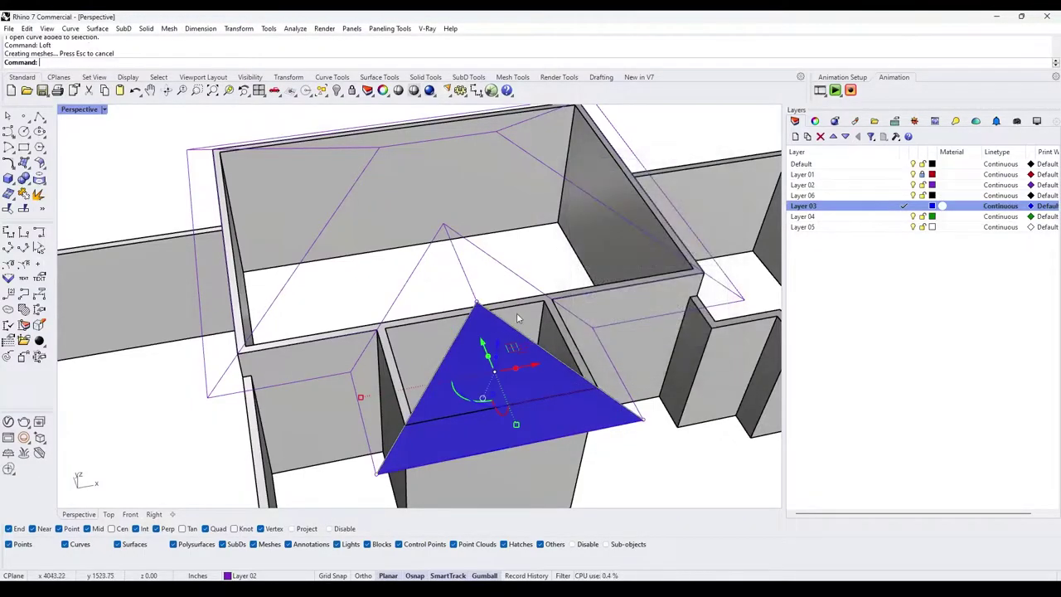
{"action": "key", "text": "ctrl+z"}
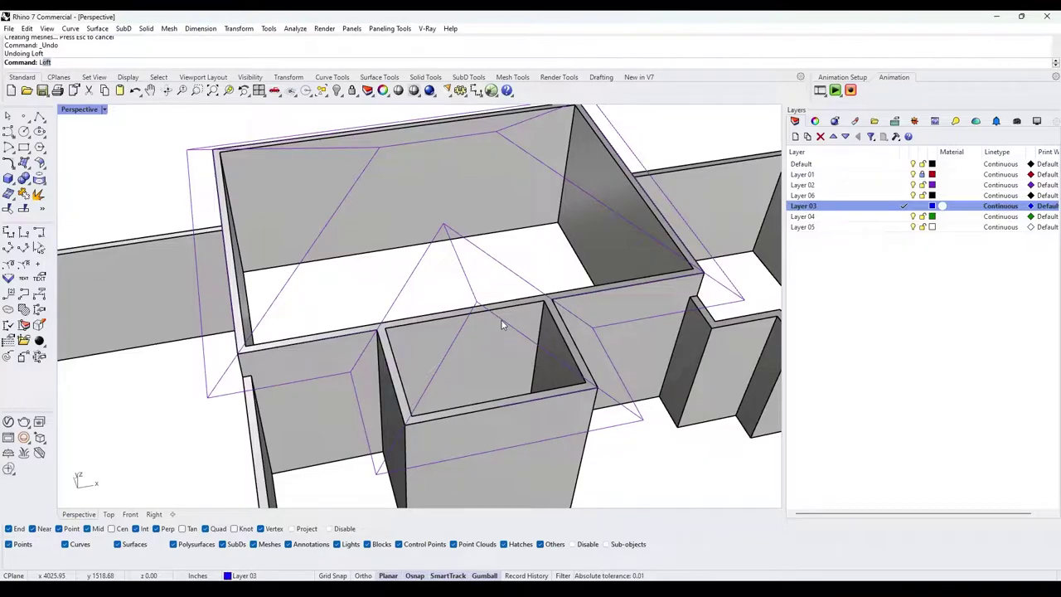
{"action": "key", "text": "Return"}
{"action": "left_click", "coordinate": [466, 326]}
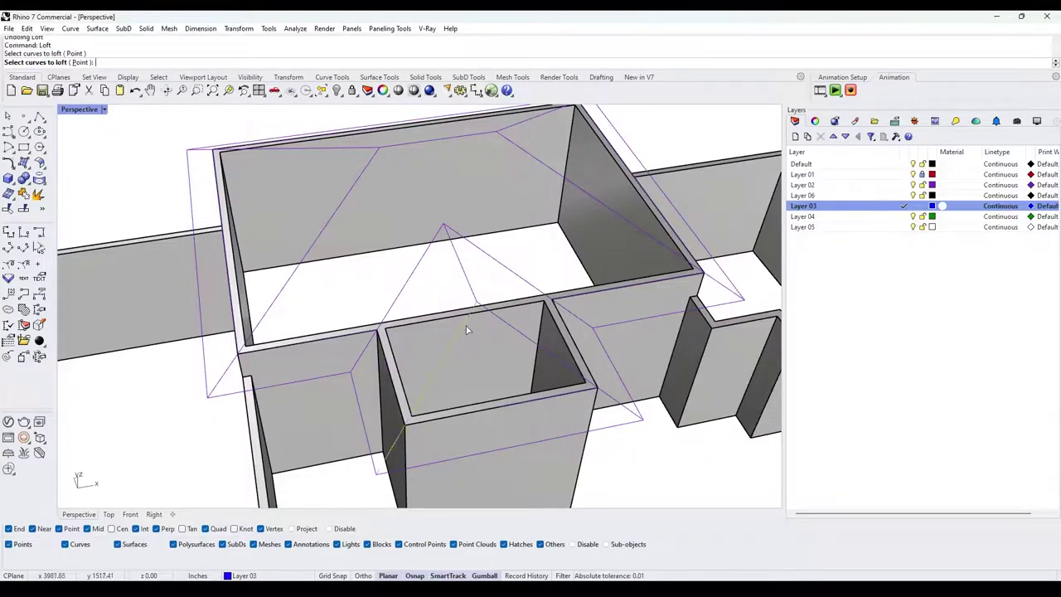
{"action": "left_click", "coordinate": [627, 415]}
{"action": "key", "text": "Return"}
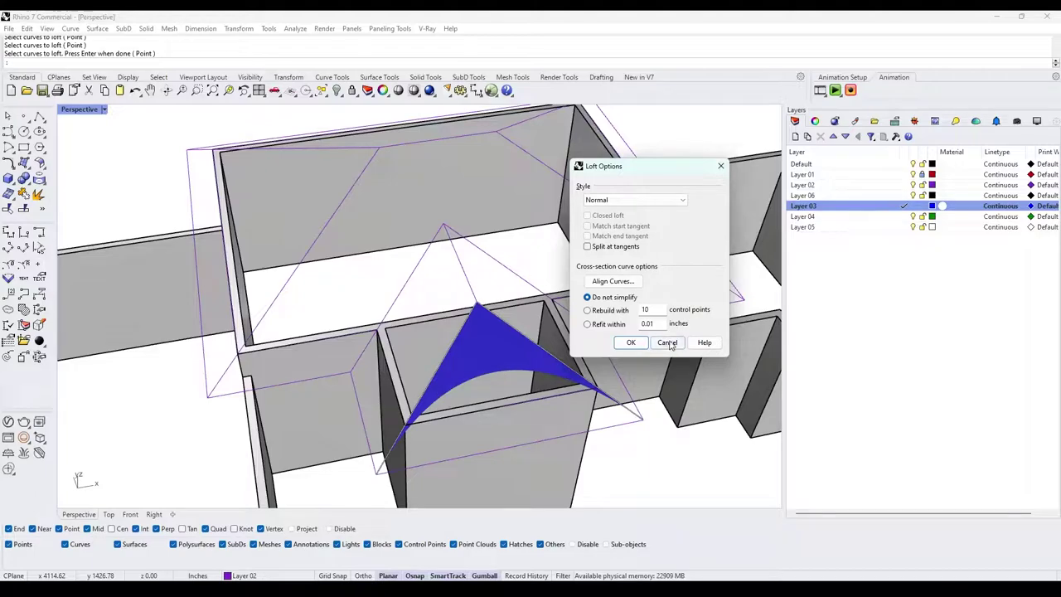
{"action": "left_click", "coordinate": [668, 342]}
- Loft the entry projection's triangular front roof slope between its left and right front hip lines
{"action": "key", "text": "Return"}
{"action": "left_click", "coordinate": [463, 329]}
{"action": "left_click", "coordinate": [503, 320]}
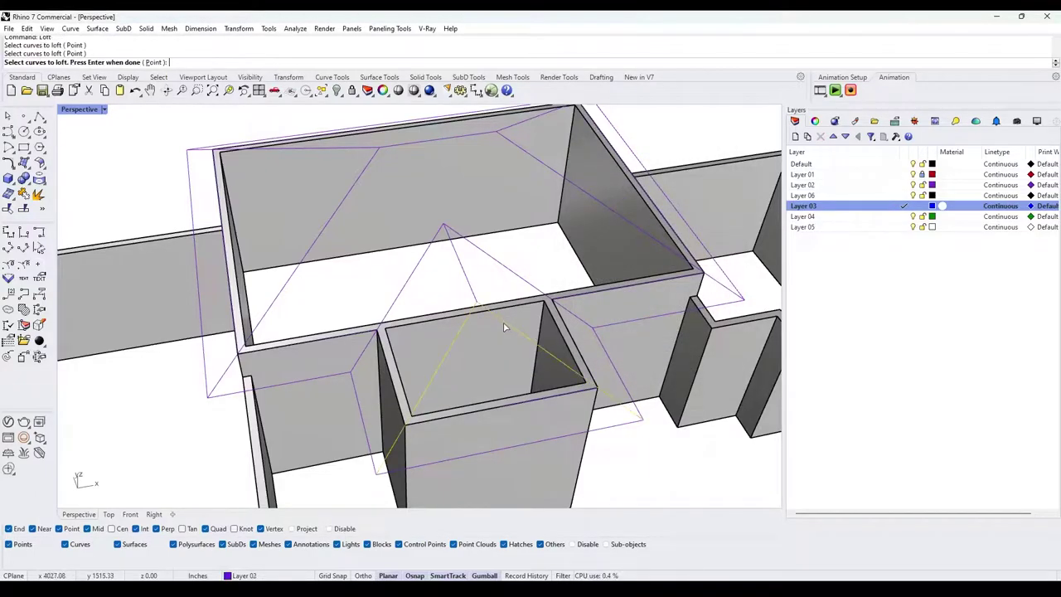
{"action": "key", "text": "Return"}
{"action": "key", "text": "Return"}
- Loft the entry roof's right slope between its right hip line and the right valley line, using the Normal style without simplification
{"action": "right_click_drag", "start_coordinate": [507, 268], "coordinate": [372, 294]}
{"action": "key", "text": "Return"}
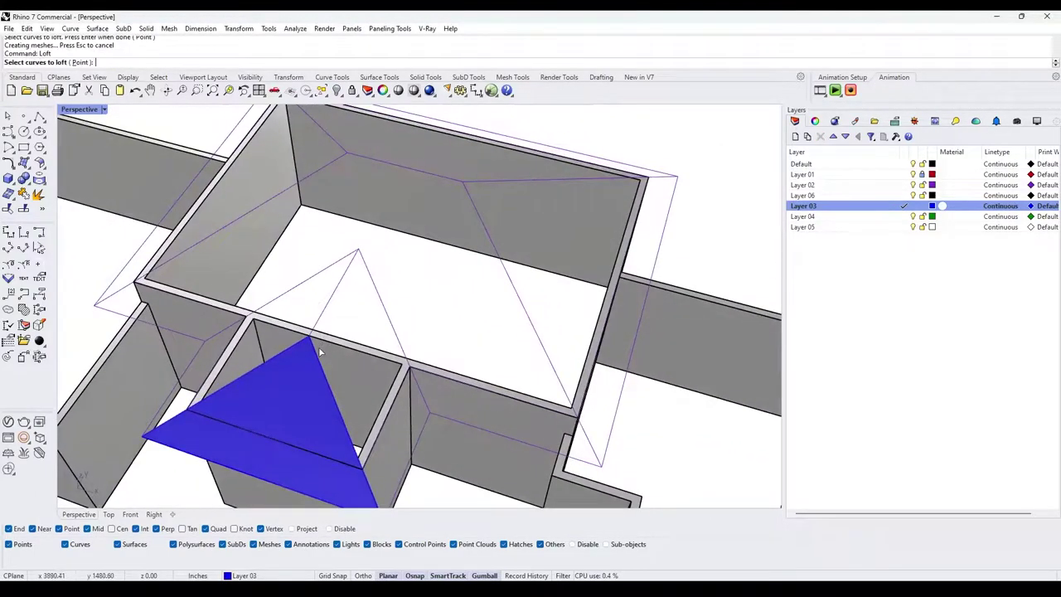
{"action": "left_click", "coordinate": [320, 353]}
{"action": "left_click", "coordinate": [360, 277]}
{"action": "left_click", "coordinate": [364, 268]}
{"action": "key", "text": "Return"}
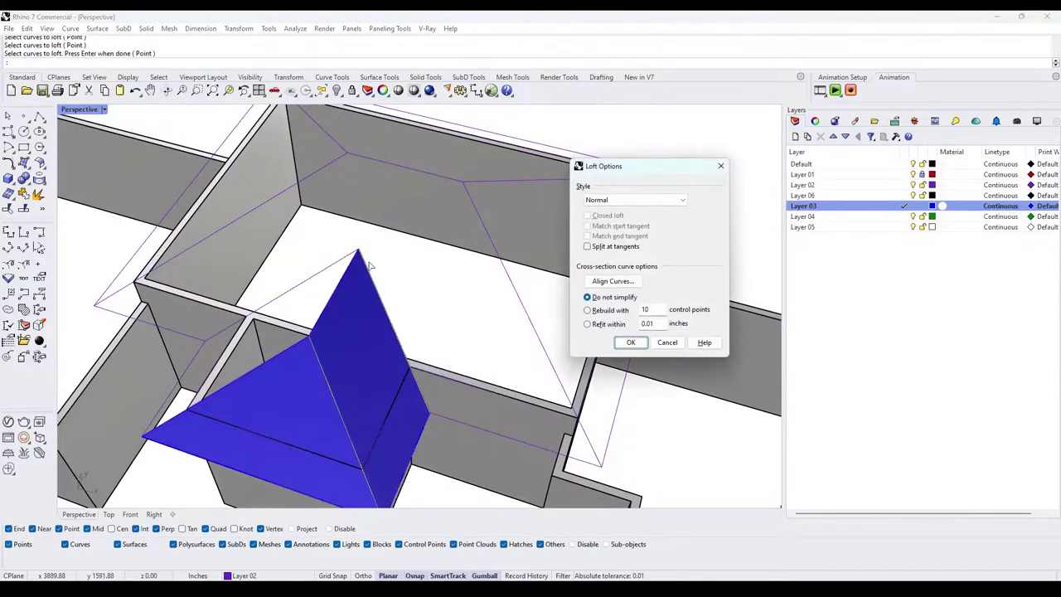
{"action": "key", "text": "Return"}
- Mirror the entry roof's right slope to the left side about a vertical plane through the rear end of the entry ridge
{"action": "mouse_move", "coordinate": [462, 299]}
{"action": "right_mouse_down"}
{"action": "mouse_move", "coordinate": [349, 293]}
{"action": "mouse_move", "coordinate": [450, 284]}
{"action": "mouse_move", "coordinate": [480, 299]}
{"action": "right_mouse_up"}
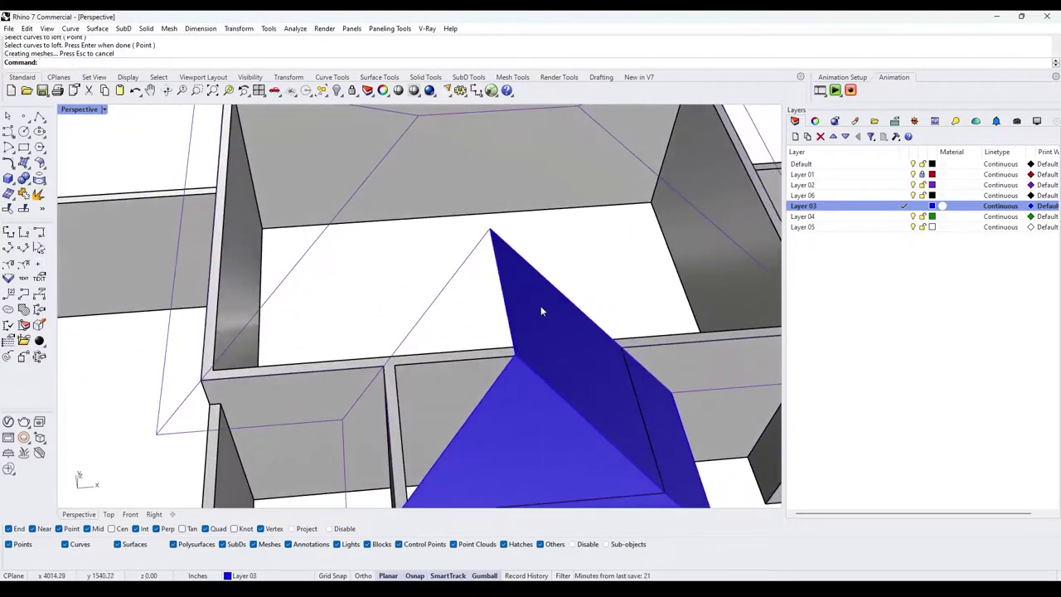
{"action": "scroll", "coordinate": [540, 305], "scroll_direction": "down", "scroll_amount": 6}
{"action": "left_click", "coordinate": [533, 307]}
{"action": "type", "text": "mirror"}
{"action": "key", "text": "Return"}
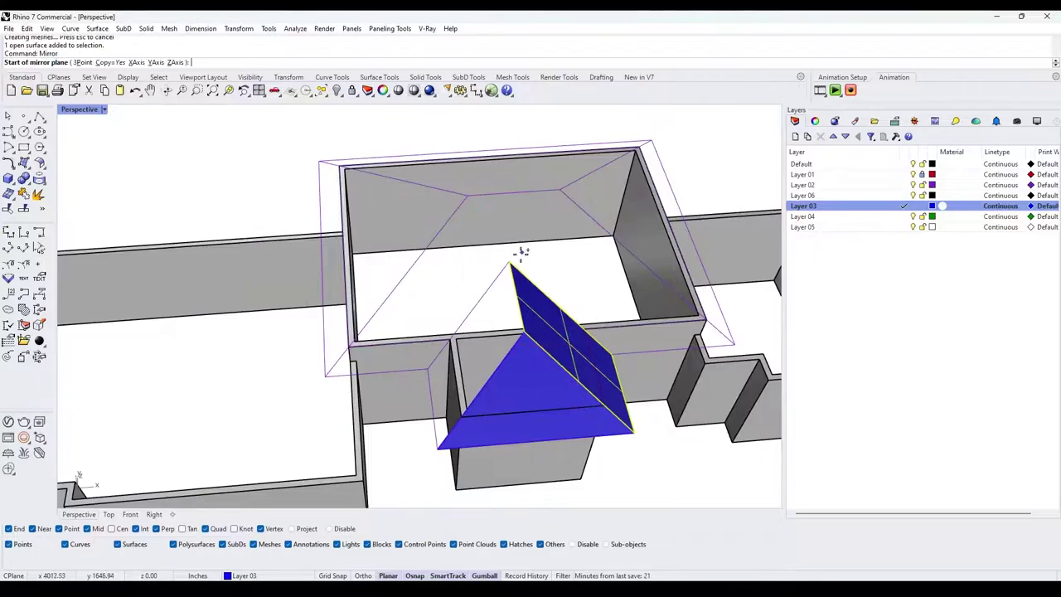
{"action": "left_click", "coordinate": [509, 263]}
{"action": "left_click", "coordinate": [509, 116]}
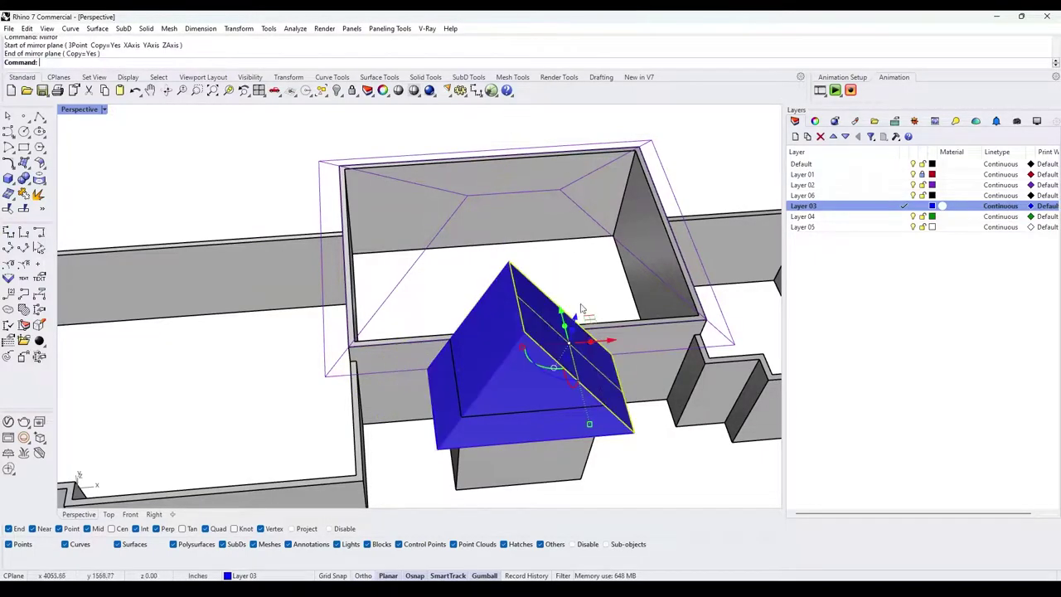
- Loft the central block's right end slope between its two right-side hip lines
{"action": "right_click_drag", "start_coordinate": [478, 260], "coordinate": [596, 251]}
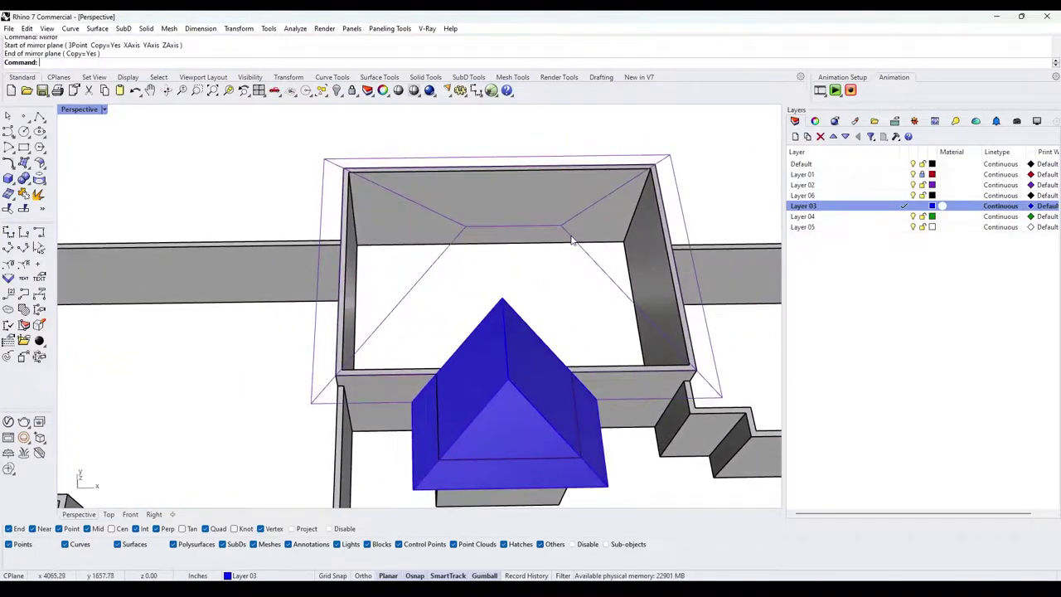
{"action": "left_click", "coordinate": [575, 216]}
{"action": "left_click", "coordinate": [575, 216]}
{"action": "left_click", "coordinate": [571, 236], "text": "shift"}
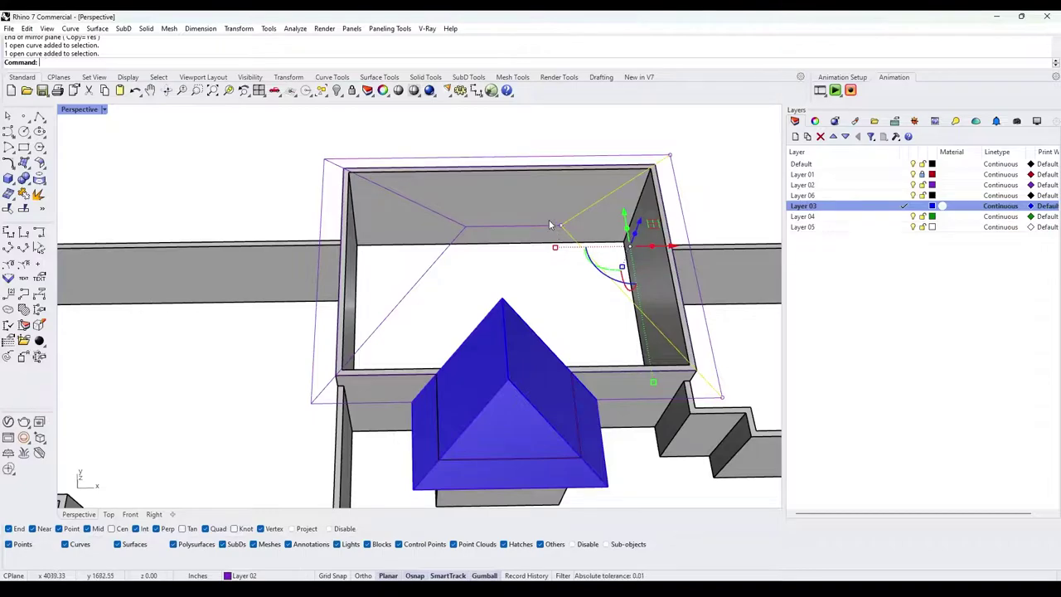
{"action": "type", "text": "loft"}
{"action": "key", "text": "Return"}
{"action": "key", "text": "Return"}
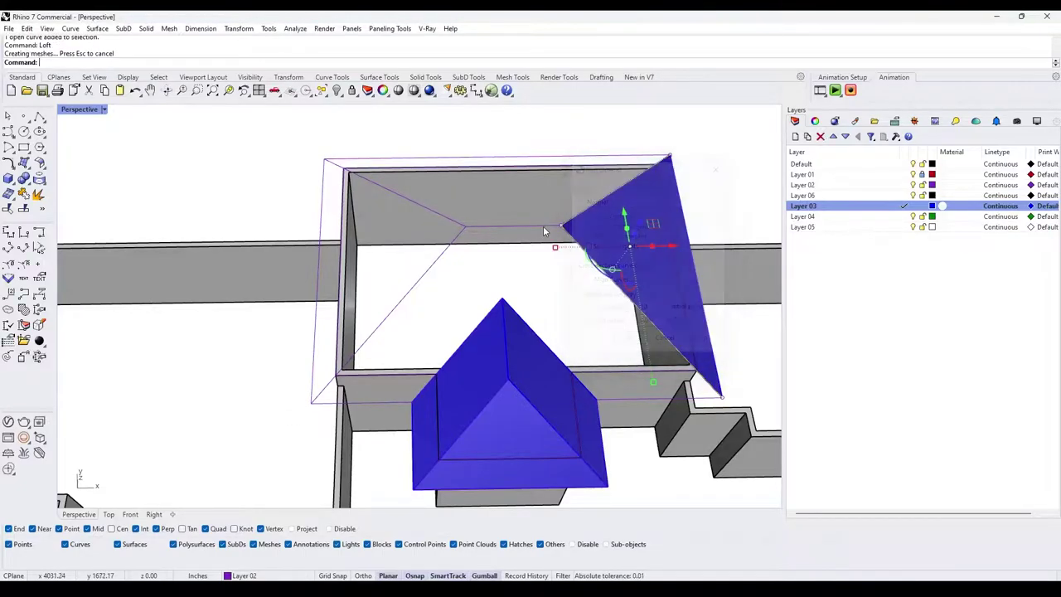
- Mirror the central block's right end slope to the left side about the midpoint of the main ridge
{"action": "left_click", "coordinate": [605, 232]}
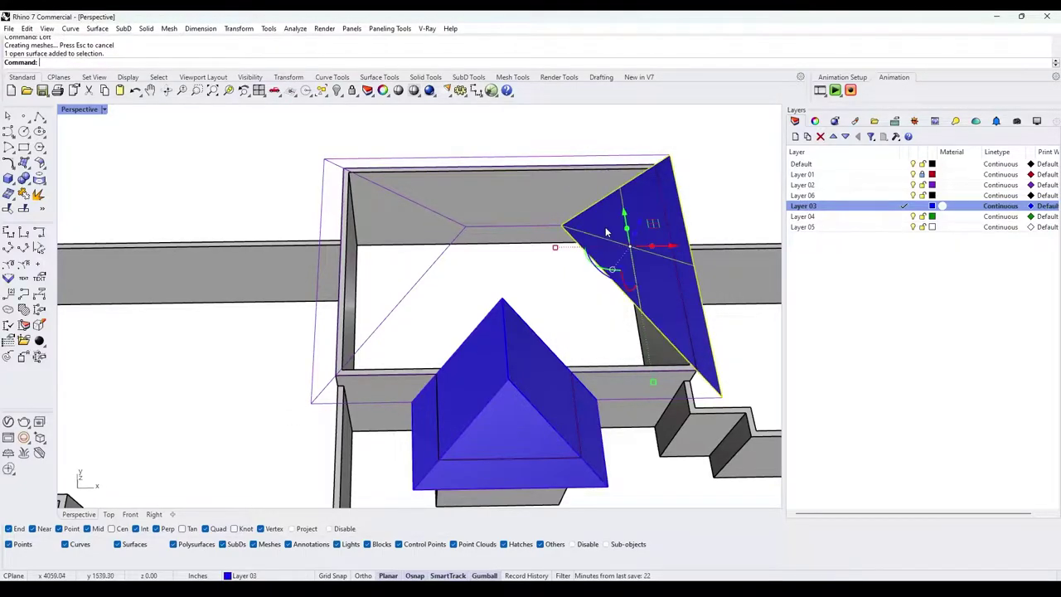
{"action": "key", "text": "Return"}
{"action": "left_click", "coordinate": [514, 224]}
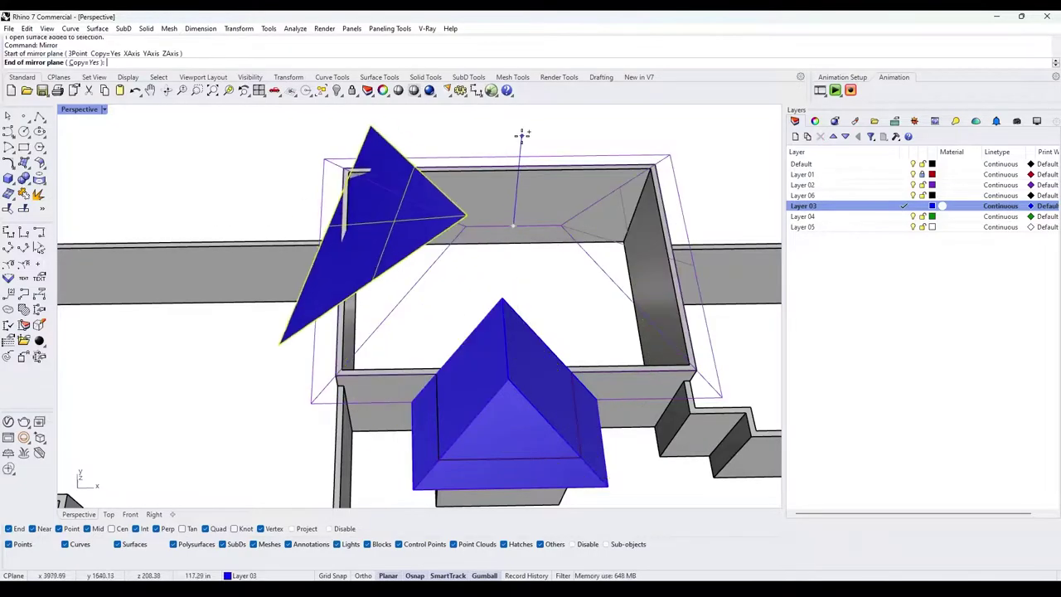
{"action": "left_click", "coordinate": [519, 136]}
{"action": "key", "text": "Escape"}
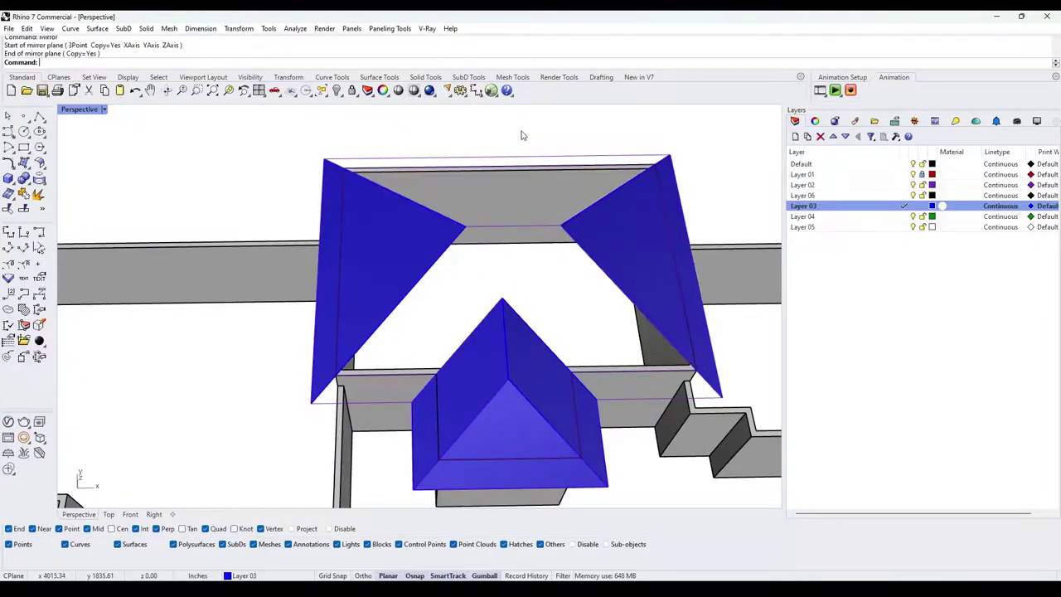
- Loft the central block's front roof slope between its front-left and front-right hip edges, using the Normal style without simplification
{"action": "type", "text": "Loft"}
{"action": "key", "text": "Return"}
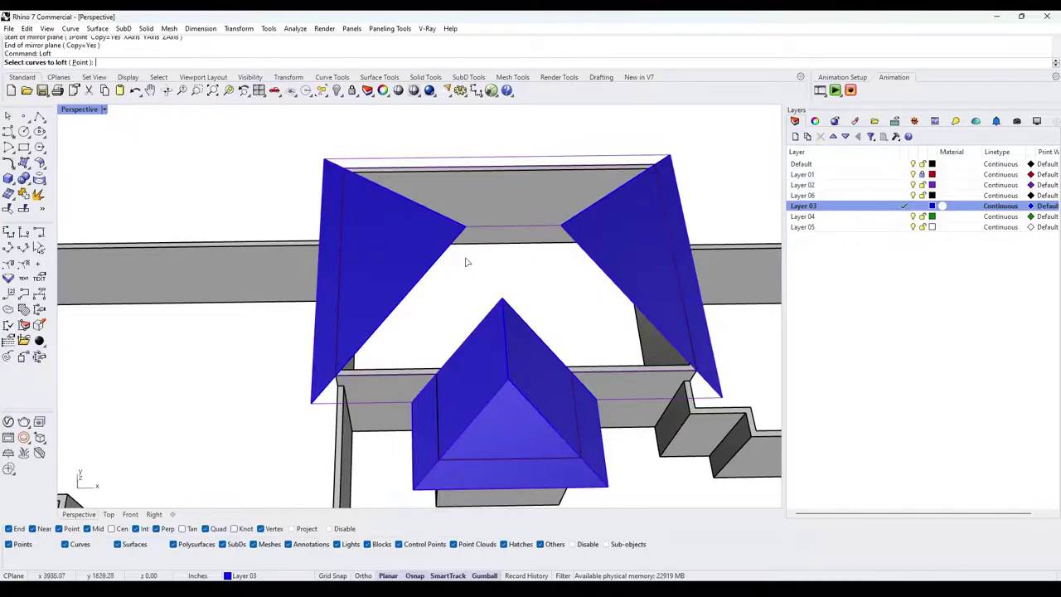
{"action": "left_click", "coordinate": [442, 259]}
{"action": "left_click", "coordinate": [498, 284]}
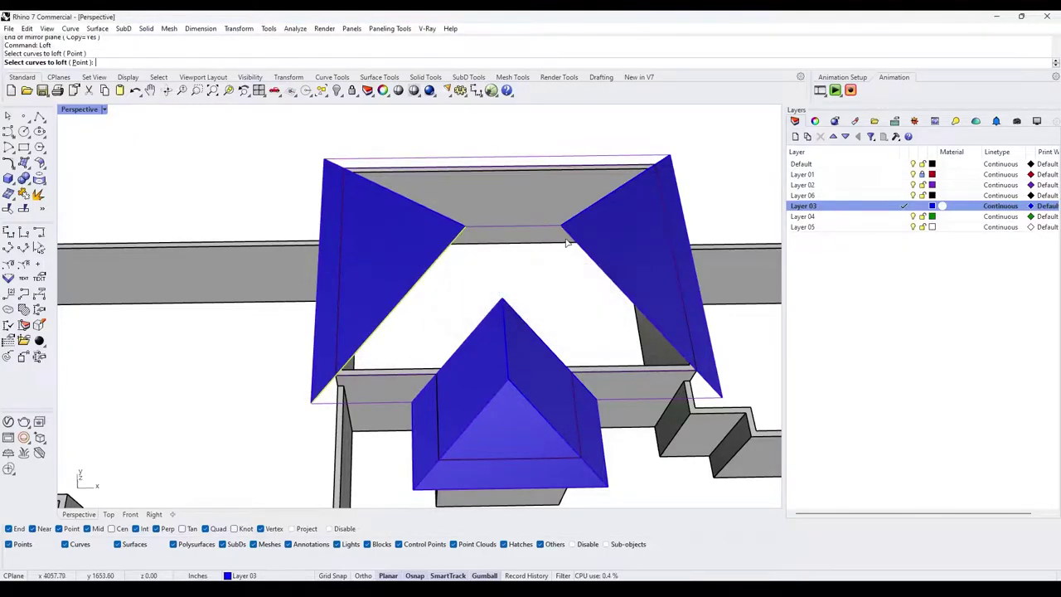
{"action": "left_click", "coordinate": [578, 252]}
{"action": "left_click", "coordinate": [601, 263]}
{"action": "key", "text": "Return"}
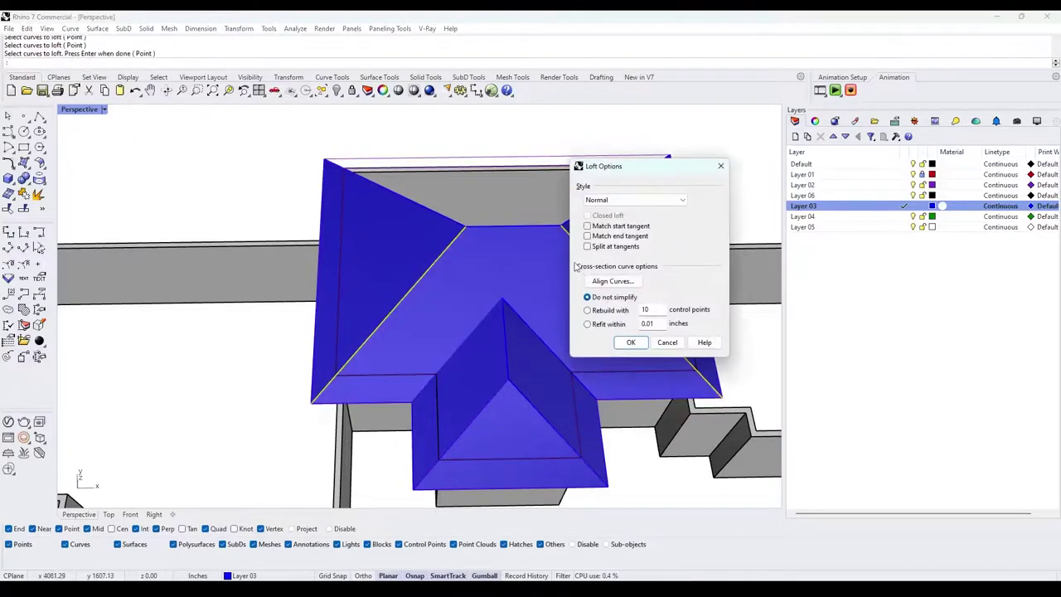
{"action": "key", "text": "Return"}
- Mirror the central block's front slope across the main ridge line to form the back slope
{"action": "left_click", "coordinate": [484, 248]}
{"action": "type", "text": "Mirror"}
{"action": "key", "text": "Return"}
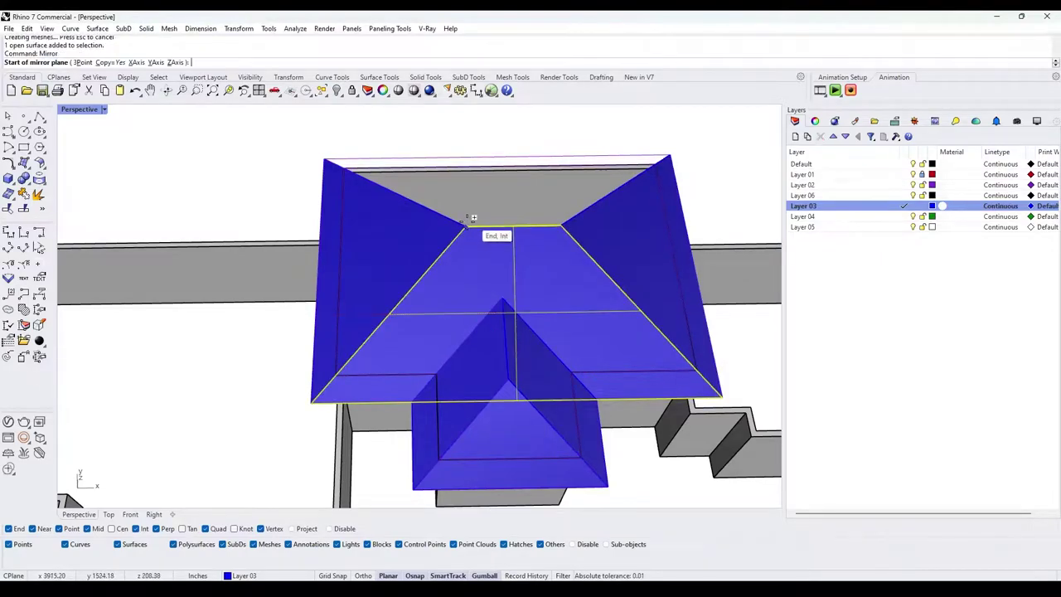
{"action": "left_click", "coordinate": [467, 225]}
{"action": "left_click", "coordinate": [250, 196], "text": "shift"}
{"action": "key", "text": "Escape"}
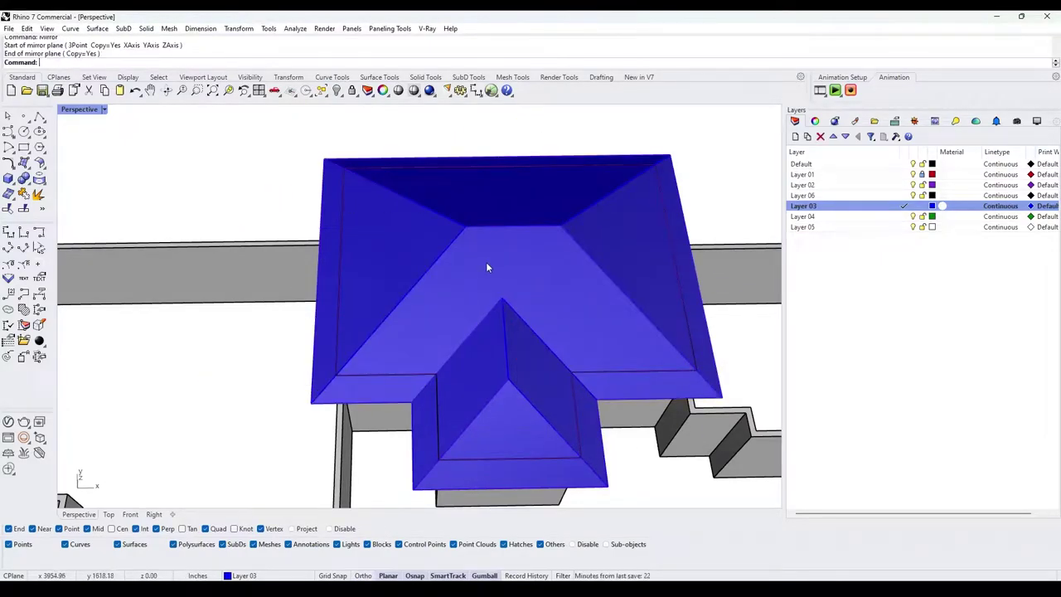
- Hide the wall polysurface so that the roof stands alone
{"action": "left_click", "coordinate": [486, 267]}
{"action": "right_click_drag", "start_coordinate": [486, 267], "coordinate": [504, 325]}
{"action": "left_click", "coordinate": [484, 346]}
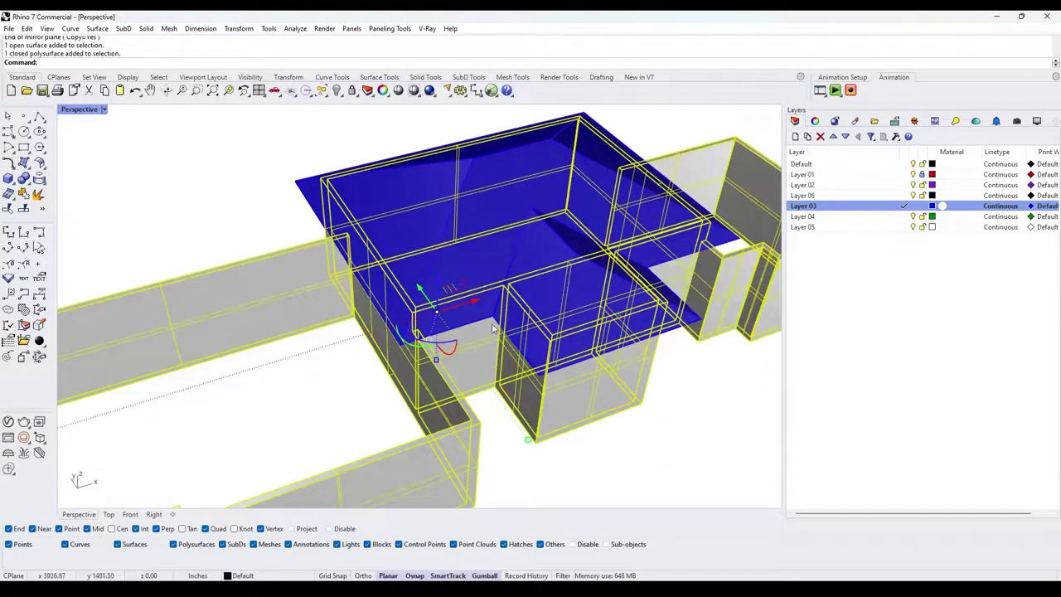
{"action": "key", "text": "ctrl+h"}
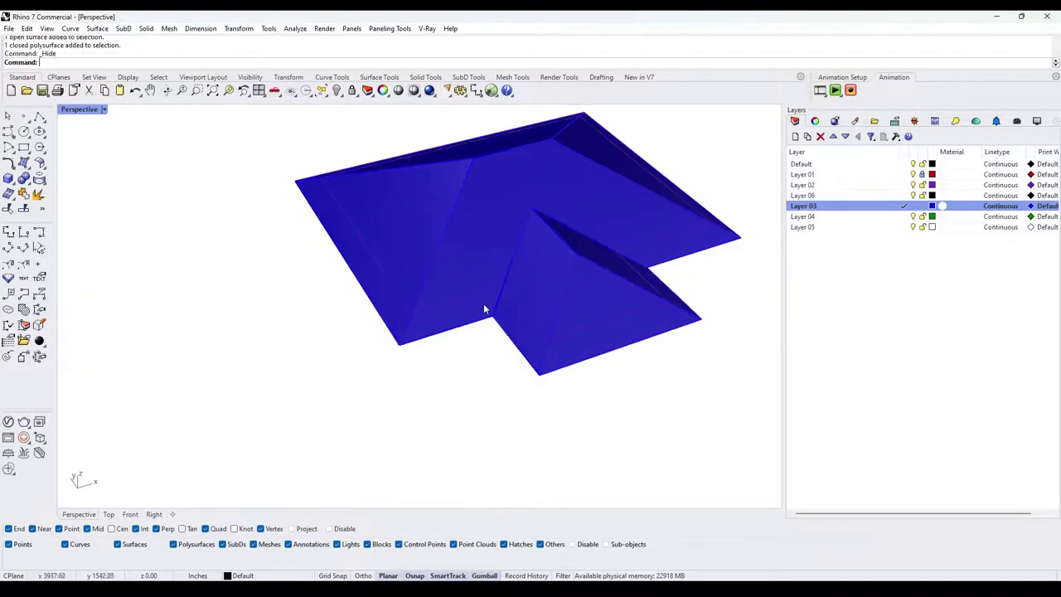
- Trim away the part of the central block's front slope lying under the entry roof, using the two entry side slopes as cutters
{"action": "right_click_drag", "start_coordinate": [485, 305], "coordinate": [469, 195]}
{"action": "scroll", "coordinate": [578, 222], "scroll_direction": "up", "scroll_amount": 5}
{"action": "left_click", "coordinate": [474, 188]}
{"action": "right_click_drag", "start_coordinate": [507, 236], "coordinate": [433, 194]}
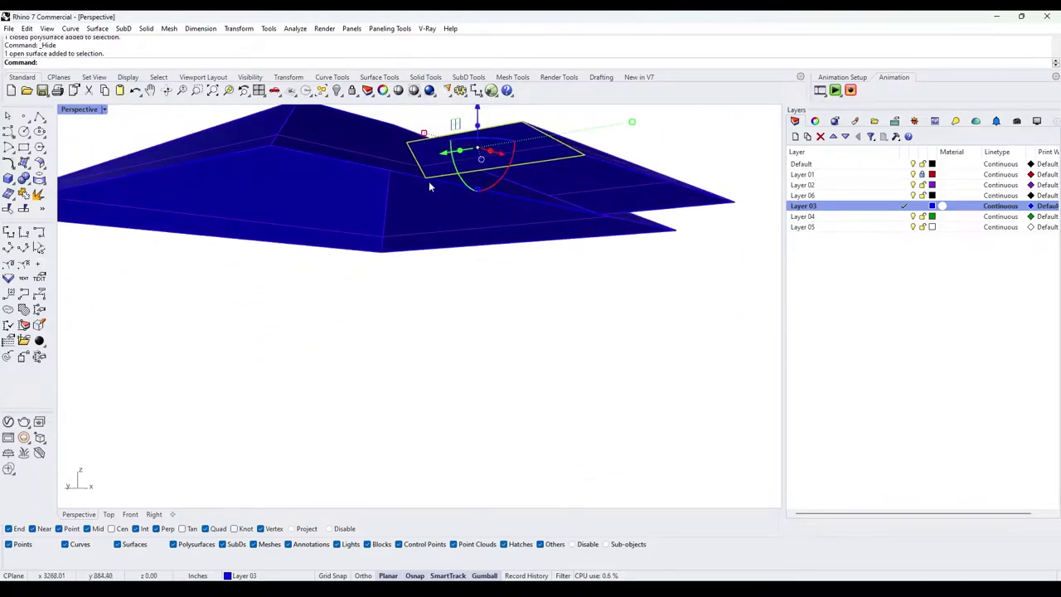
{"action": "left_click", "coordinate": [584, 209]}
{"action": "right_click_drag", "start_coordinate": [585, 209], "coordinate": [467, 279]}
{"action": "type", "text": "trim"}
{"action": "key", "text": "Return"}
{"action": "left_click", "coordinate": [481, 187]}
{"action": "key", "text": "Return"}
{"action": "key", "text": "Escape"}
- Join the entry and central block roof slopes into one polysurface
{"action": "left_click", "coordinate": [492, 216]}
{"action": "left_click", "coordinate": [483, 195], "text": "shift"}
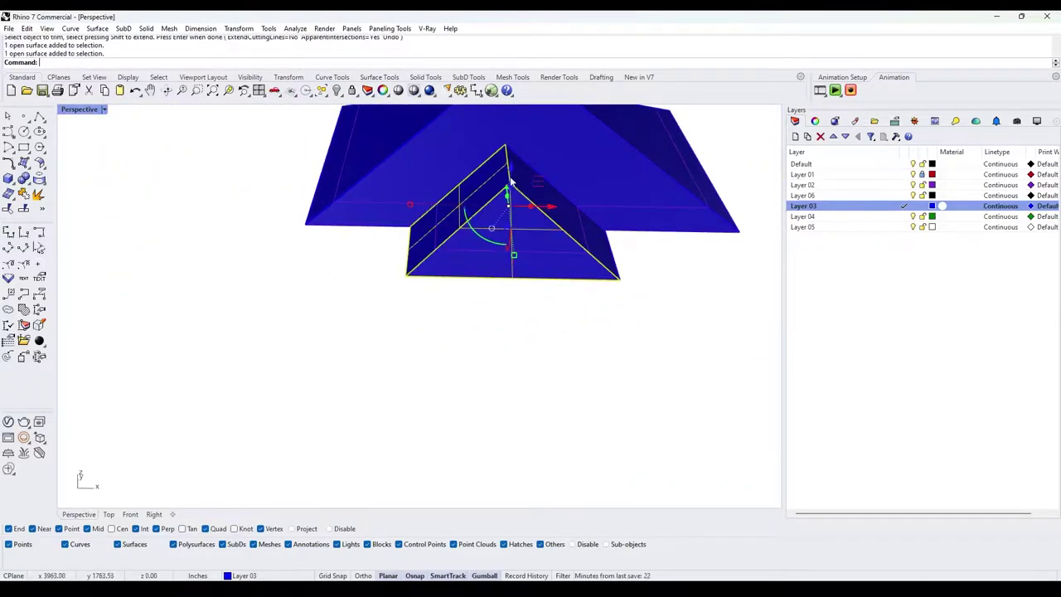
{"action": "left_click", "coordinate": [515, 177], "text": "shift"}
{"action": "right_click_drag", "start_coordinate": [534, 132], "coordinate": [511, 194]}
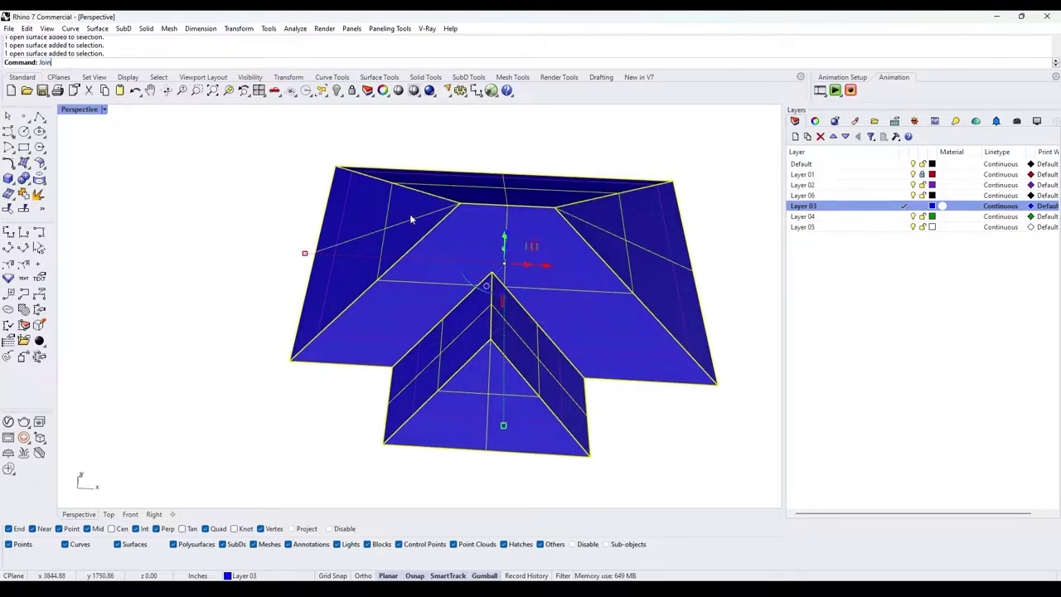
{"action": "key", "text": "Return"}
{"action": "key", "text": "Escape"}
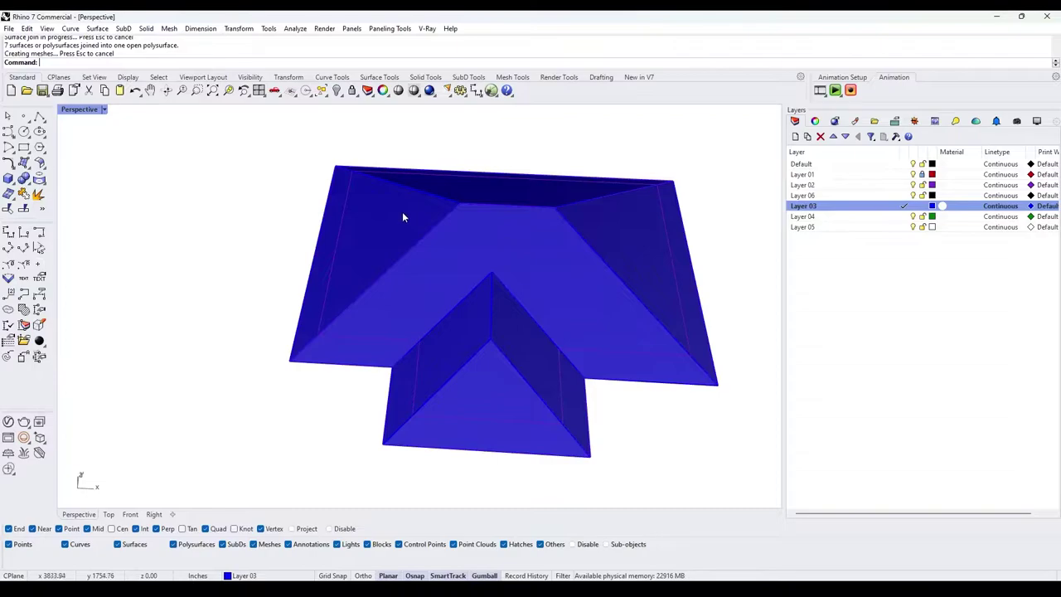
- Identify the roof construction curves by selecting everything except the joined roof, and turn off their layer, Layer 02
{"action": "scroll", "coordinate": [402, 212], "scroll_direction": "down", "scroll_amount": 2}
{"action": "left_click_drag", "start_coordinate": [245, 136], "coordinate": [745, 427]}
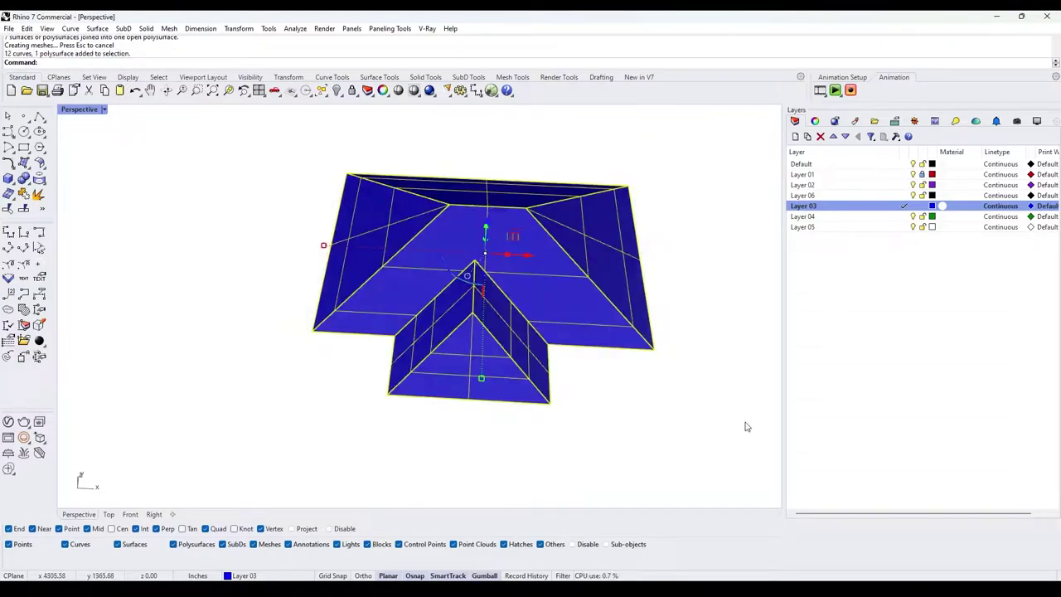
{"action": "left_click", "coordinate": [550, 284], "text": "ctrl"}
{"action": "left_click", "coordinate": [719, 363]}
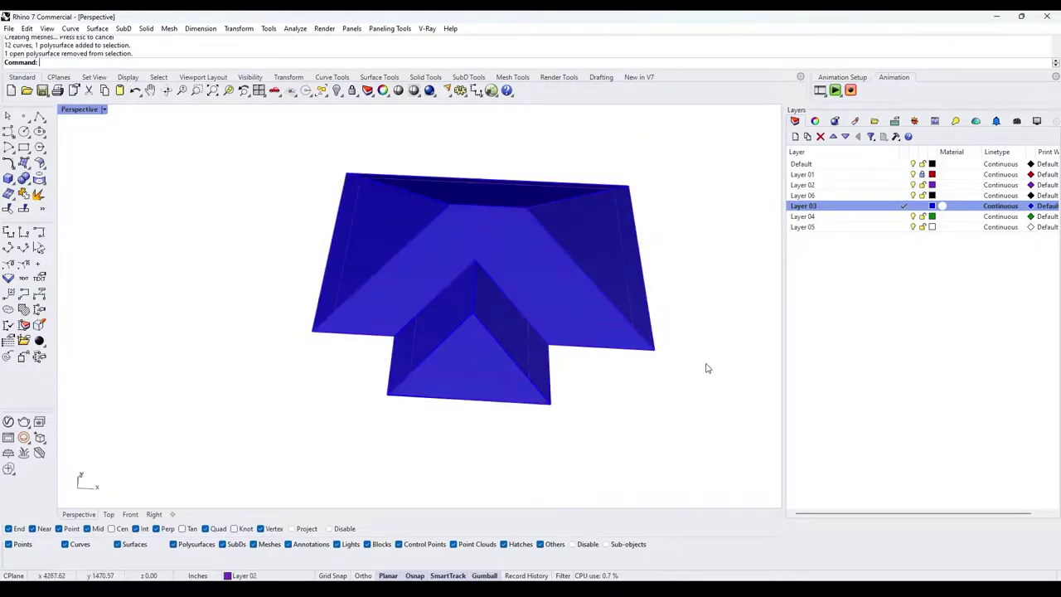
{"action": "left_click", "coordinate": [920, 185]}
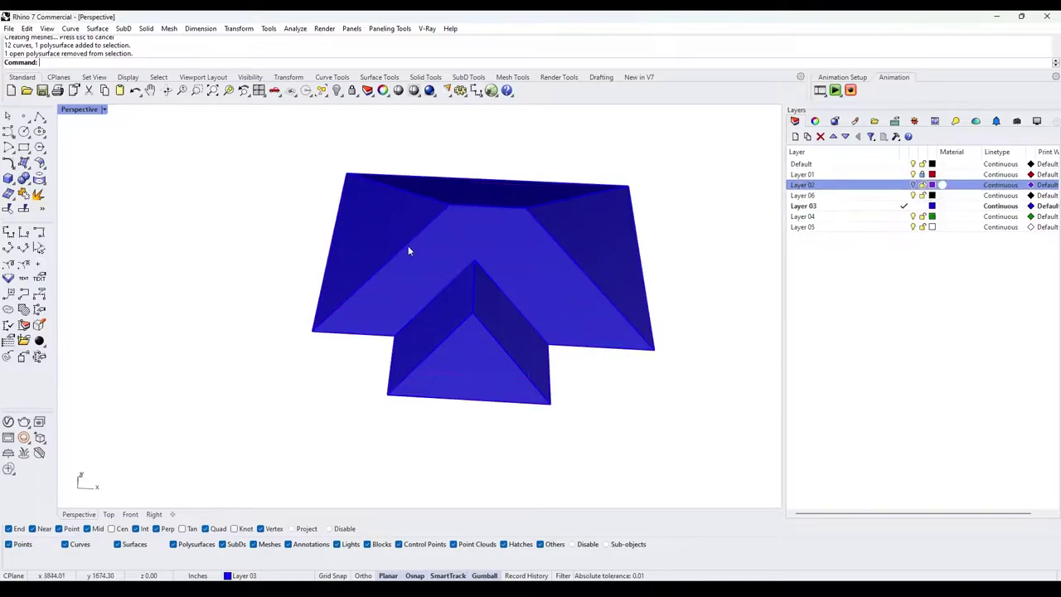
- Show all hidden objects again
{"action": "type", "text": "Show"}
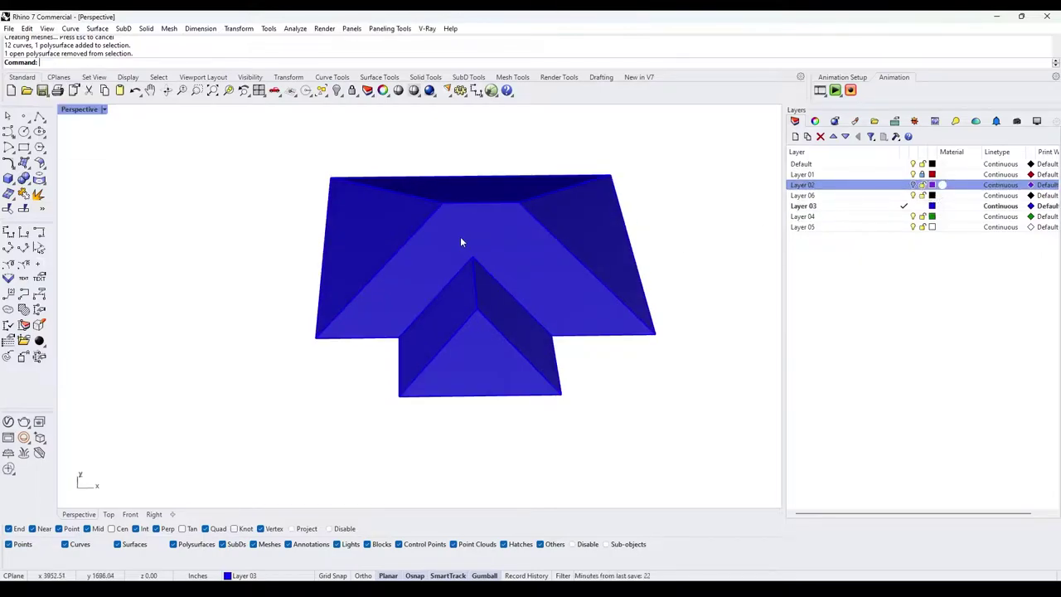
{"action": "type", "text": "Show"}
{"action": "key", "text": "Return"}
- Inspect the finished roof on the house model and examine the roof shapes in the reference photo
{"action": "scroll", "coordinate": [515, 264], "scroll_direction": "down", "scroll_amount": 8}
{"action": "right_click_drag", "start_coordinate": [533, 287], "coordinate": [390, 372]}
{"action": "scroll", "coordinate": [267, 320], "scroll_direction": "up", "scroll_amount": 8}
{"action": "right_click_drag", "start_coordinate": [249, 319], "coordinate": [602, 367]}
{"action": "scroll", "coordinate": [282, 320], "scroll_direction": "down", "scroll_amount": 6}
{"action": "scroll", "coordinate": [563, 325], "scroll_direction": "up", "scroll_amount": 6}
{"action": "left_click", "coordinate": [560, 323]}
{"action": "scroll", "coordinate": [555, 323], "scroll_direction": "down", "scroll_amount": 4}
{"action": "right_click_drag", "start_coordinate": [551, 324], "coordinate": [531, 354]}
{"action": "scroll", "coordinate": [530, 344], "scroll_direction": "down", "scroll_amount": 4}
{"action": "left_click", "coordinate": [687, 376]}
{"action": "left_click_drag", "start_coordinate": [701, 373], "coordinate": [404, 229]}
{"action": "right_click_drag", "start_coordinate": [240, 332], "coordinate": [530, 360]}
{"action": "scroll", "coordinate": [414, 355], "scroll_direction": "up", "scroll_amount": 9}
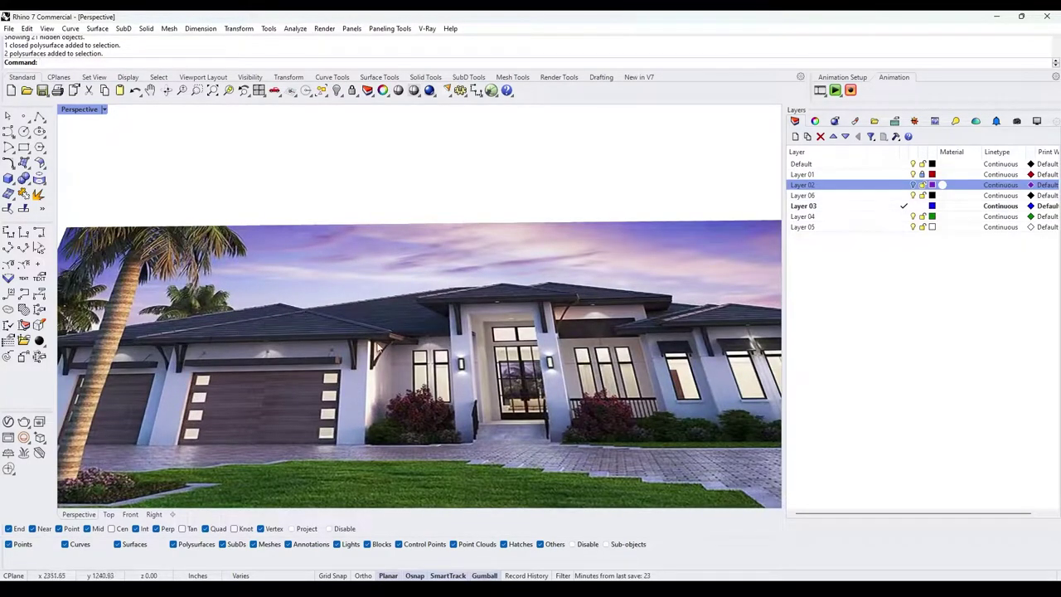
- Isolate the house model that carries the roof and turn off the reference images' layer, Layer 01
{"action": "scroll", "coordinate": [465, 315], "scroll_direction": "down", "scroll_amount": 7}
{"action": "right_click_drag", "start_coordinate": [447, 330], "coordinate": [398, 369], "text": "shift"}
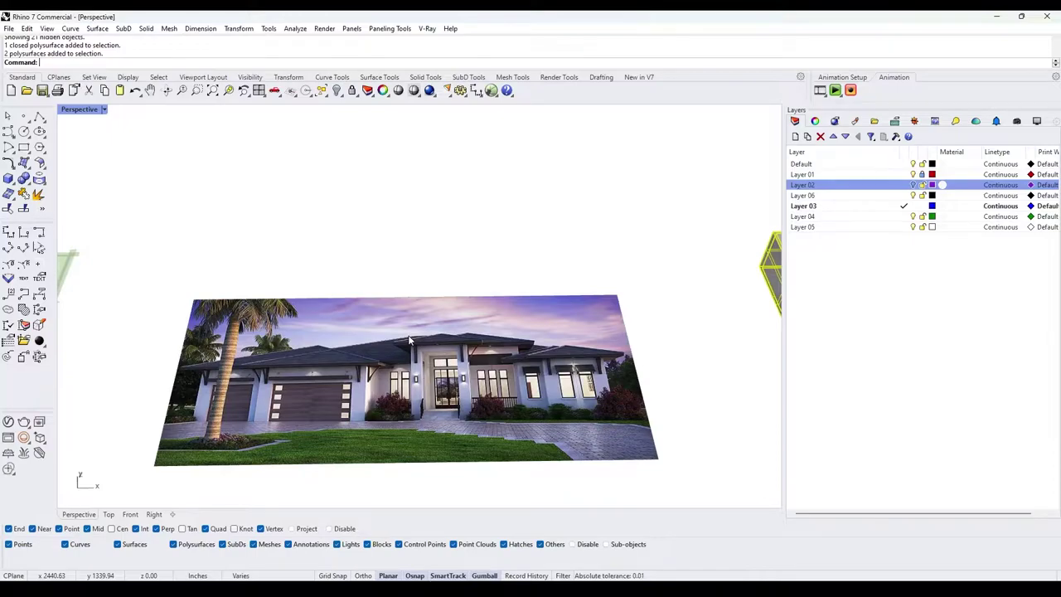
{"action": "scroll", "coordinate": [533, 285], "scroll_direction": "down", "scroll_amount": 5}
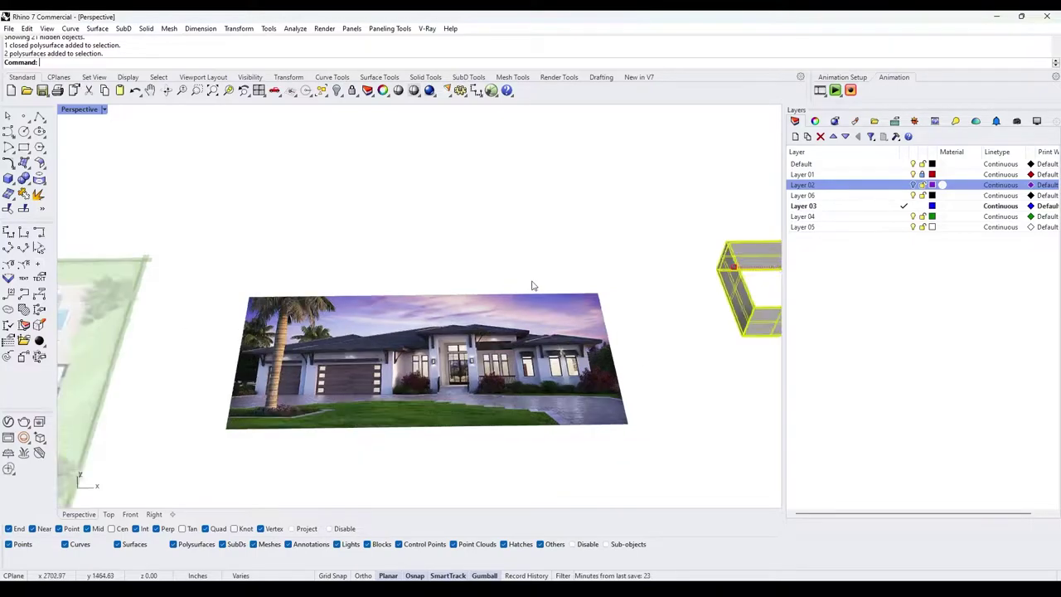
{"action": "right_click_drag", "start_coordinate": [547, 286], "coordinate": [373, 290], "text": "shift"}
{"action": "left_click", "coordinate": [564, 379]}
{"action": "right_click_drag", "start_coordinate": [565, 335], "coordinate": [569, 308]}
{"action": "scroll", "coordinate": [580, 309], "scroll_direction": "down", "scroll_amount": 5}
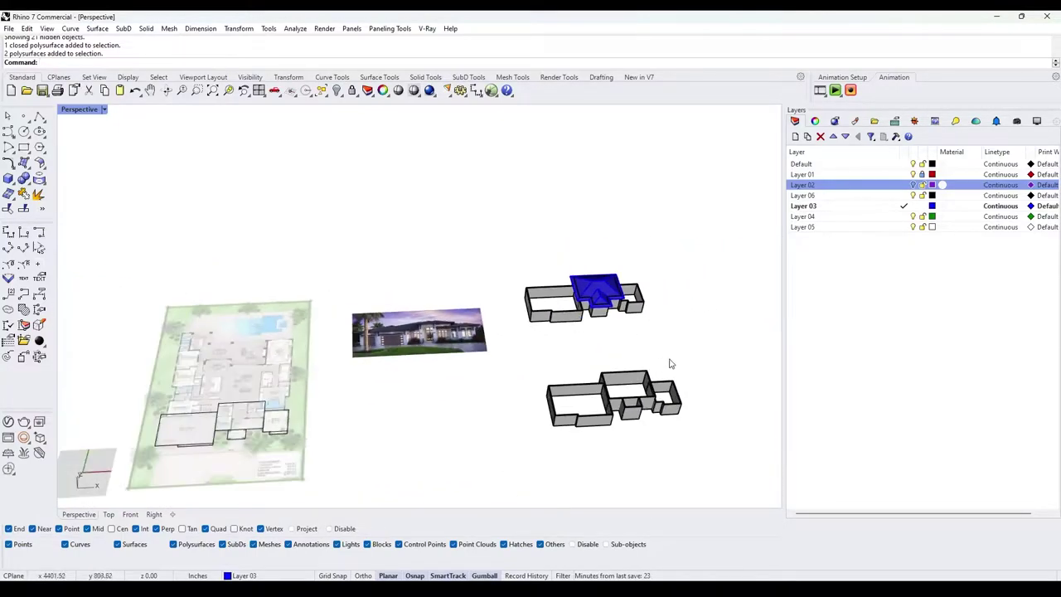
{"action": "left_click_drag", "start_coordinate": [670, 367], "coordinate": [524, 252]}
{"action": "type", "text": "I"}
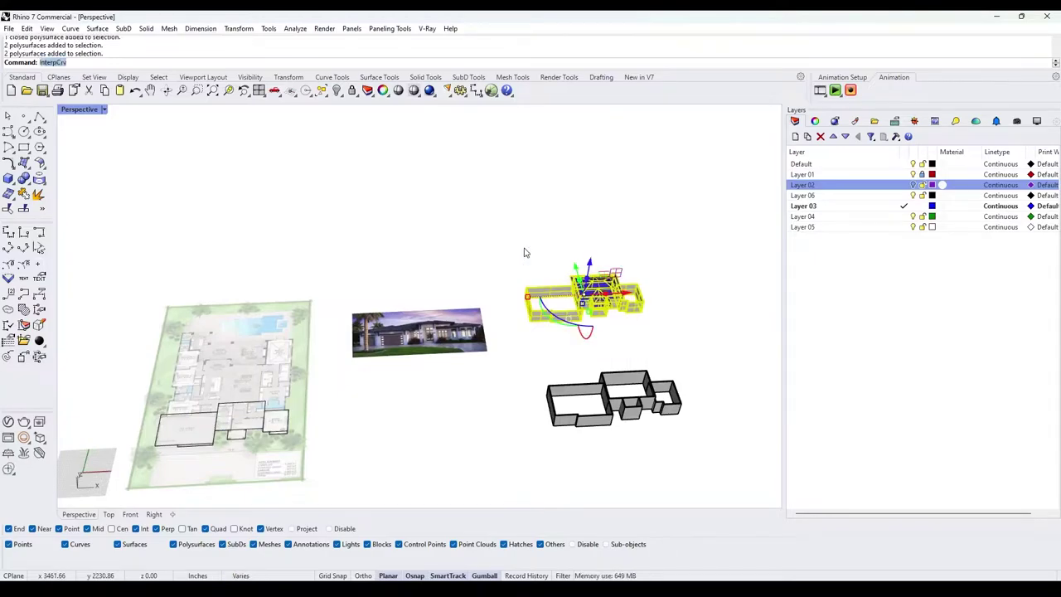
{"action": "type", "text": "solate"}
{"action": "key", "text": "Return"}
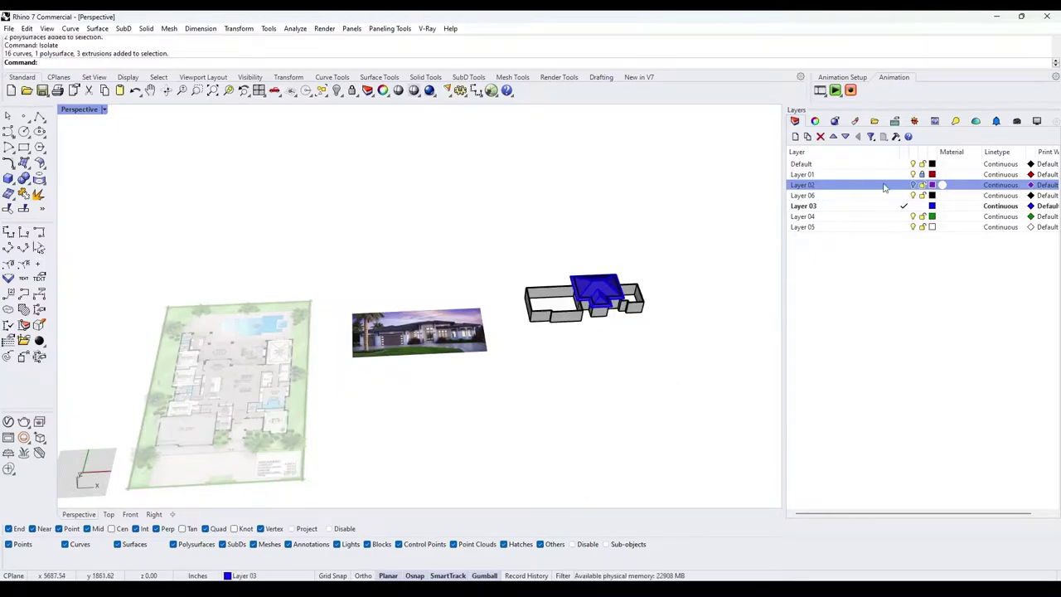
{"action": "left_click", "coordinate": [914, 175]}
- Duplicate the outer top edges of the garage block's walls and join them into one open curve
{"action": "scroll", "coordinate": [567, 297], "scroll_direction": "up", "scroll_amount": 10}
{"action": "right_click_drag", "start_coordinate": [570, 374], "coordinate": [453, 323]}
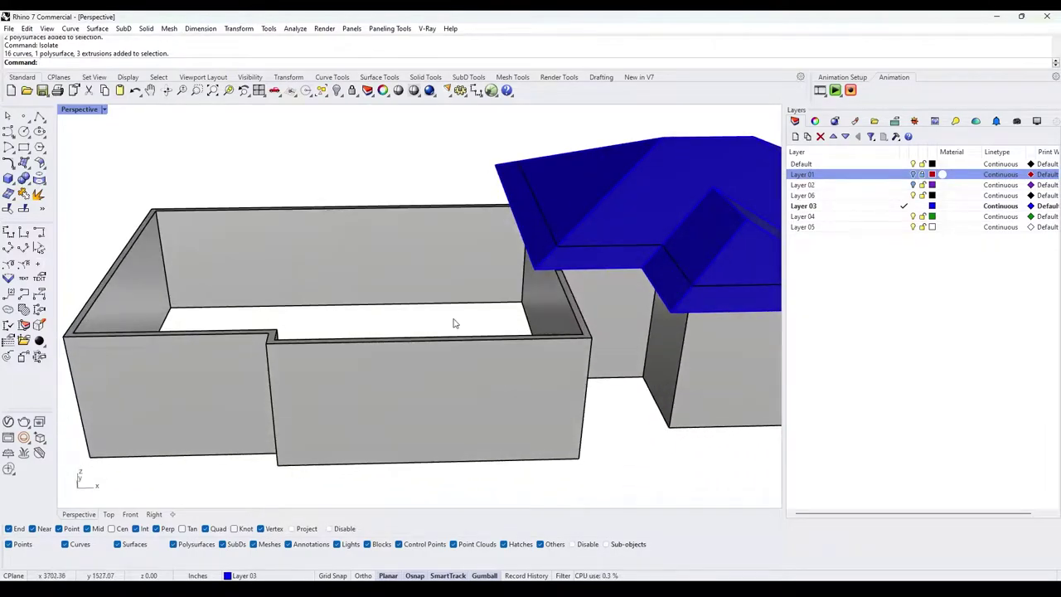
{"action": "type", "text": "DupEdge"}
{"action": "key", "text": "Return"}
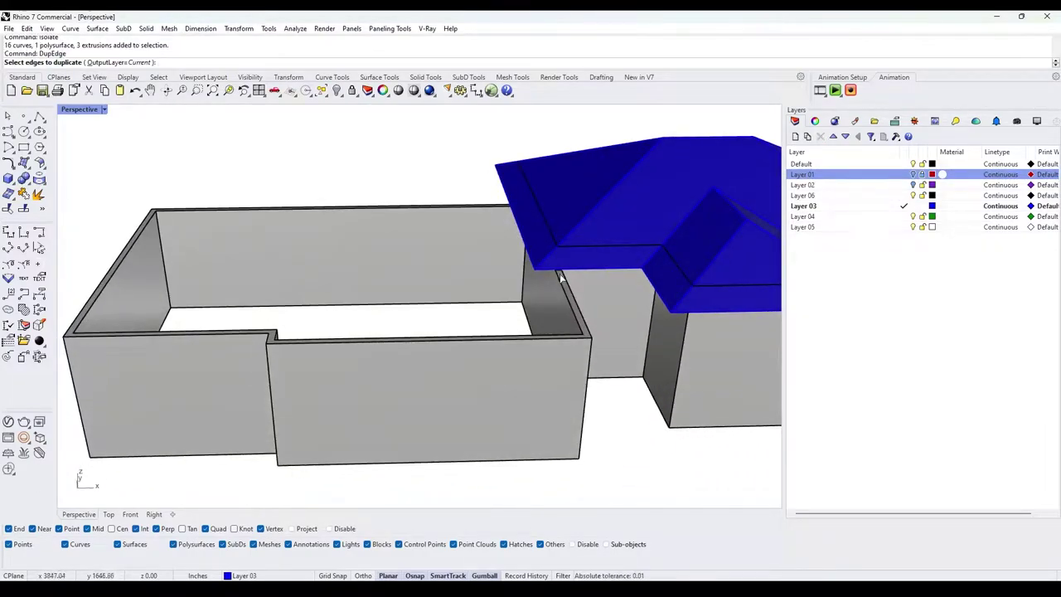
{"action": "left_click", "coordinate": [571, 288]}
{"action": "left_click", "coordinate": [507, 343]}
{"action": "scroll", "coordinate": [262, 366], "scroll_direction": "up", "scroll_amount": 5}
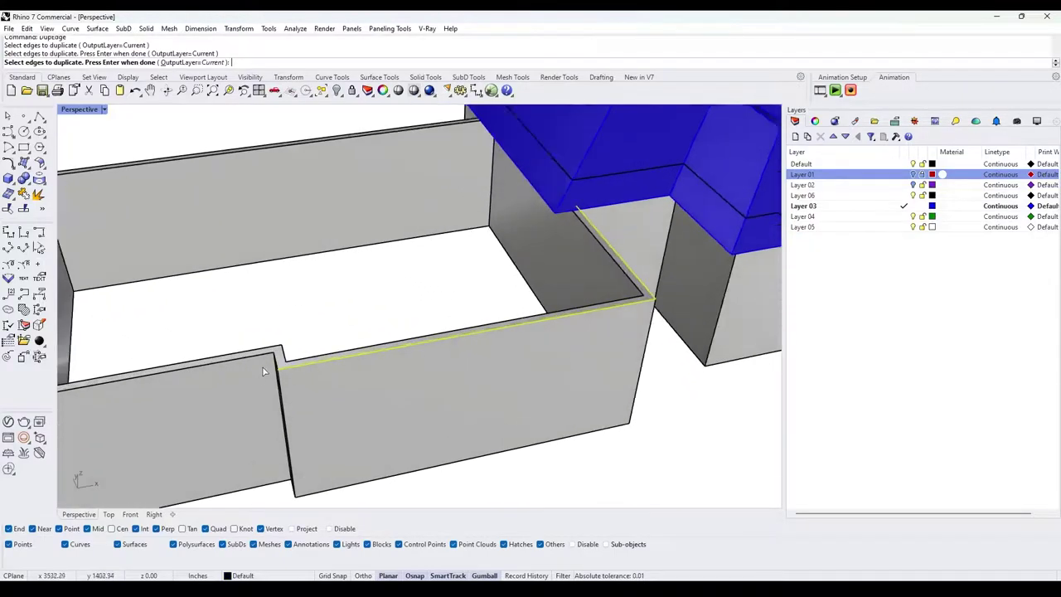
{"action": "left_click", "coordinate": [268, 358]}
{"action": "scroll", "coordinate": [267, 358], "scroll_direction": "down", "scroll_amount": 5}
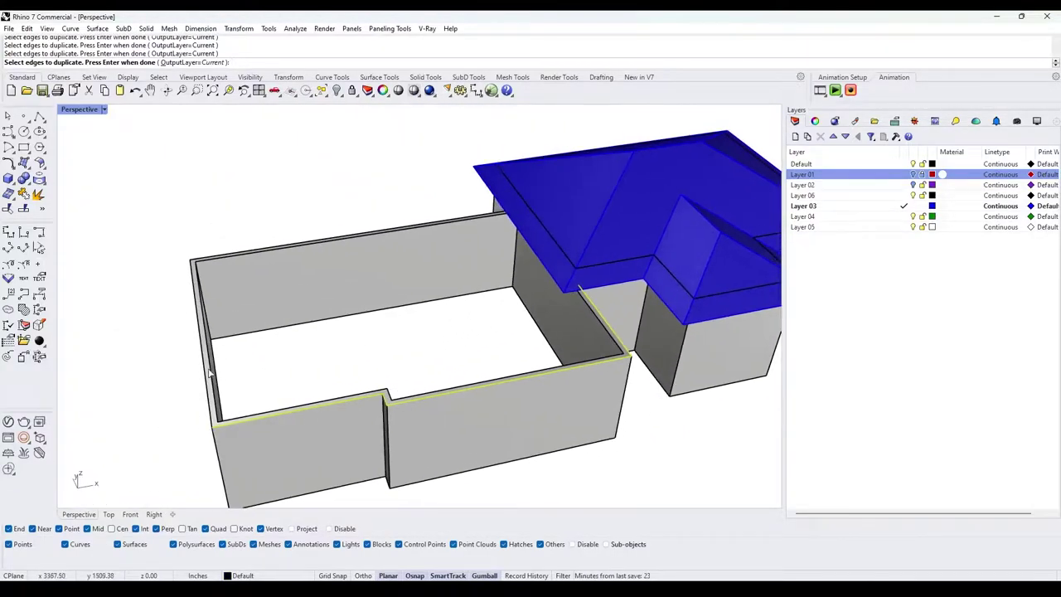
{"action": "left_click", "coordinate": [205, 365]}
{"action": "left_click", "coordinate": [217, 262]}
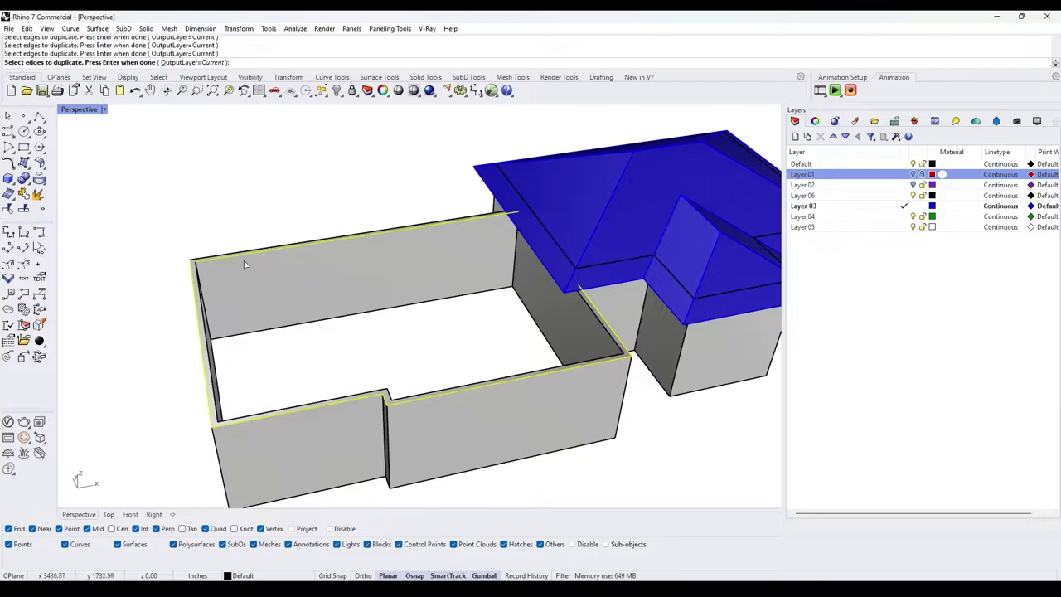
{"action": "left_click", "coordinate": [250, 249]}
{"action": "right_click_drag", "start_coordinate": [259, 250], "coordinate": [452, 294]}
{"action": "key", "text": "Return"}
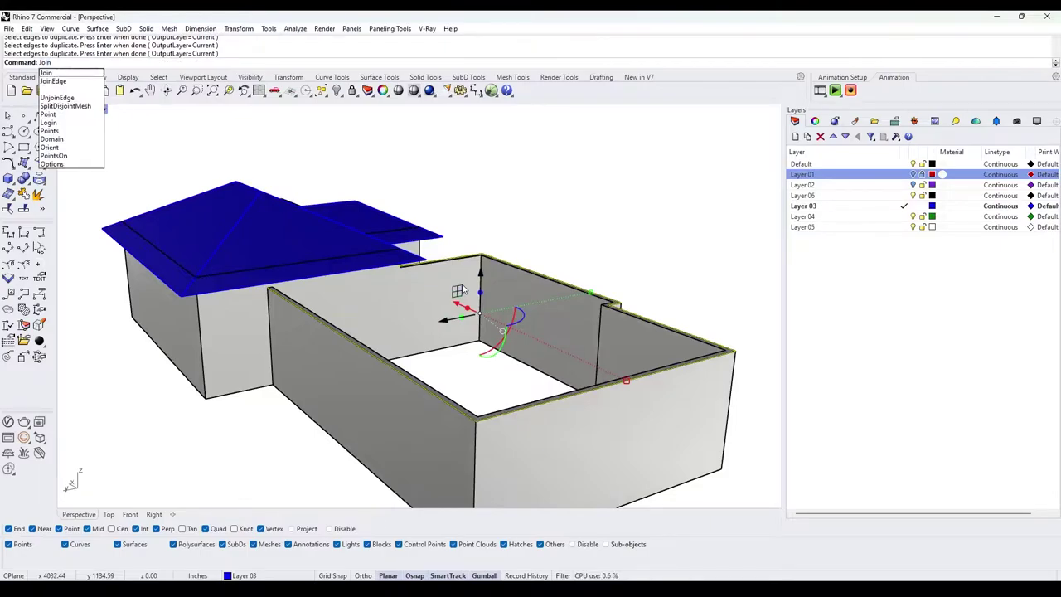
{"action": "key", "text": "Return"}
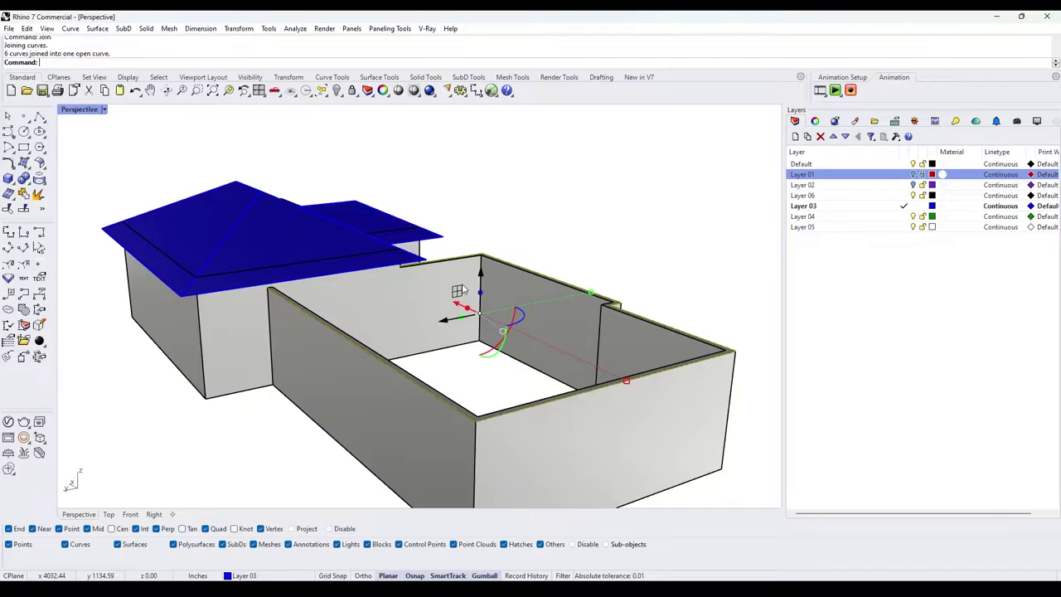
- Offset the joined wall-top curve outward by 3 feet (36 inches) to form the garage roof's eave line
{"action": "type", "text": "OFSET"}
{"action": "key", "text": "Return"}
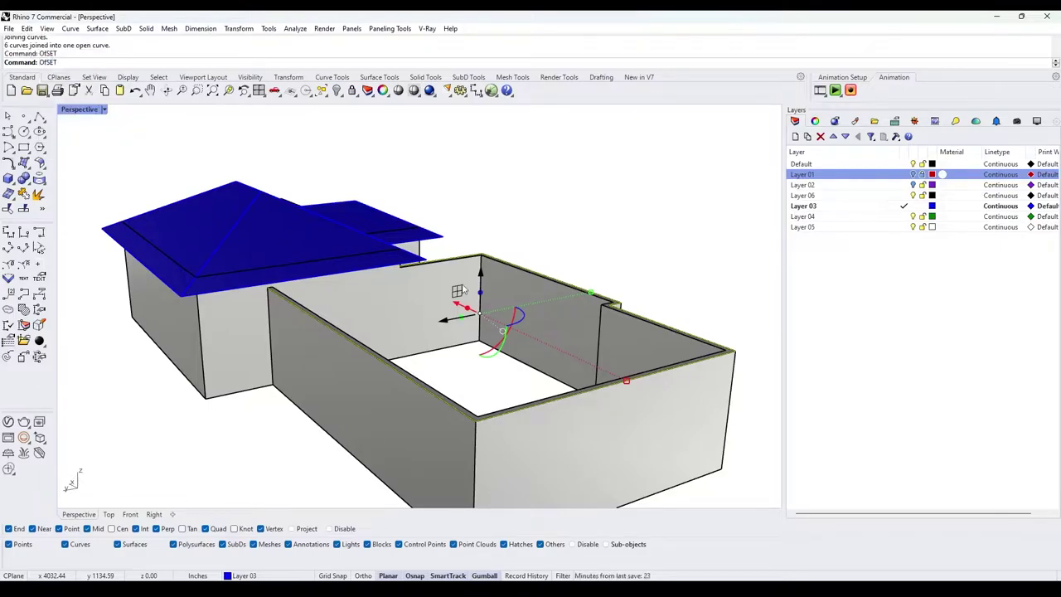
{"action": "key", "text": "Return"}
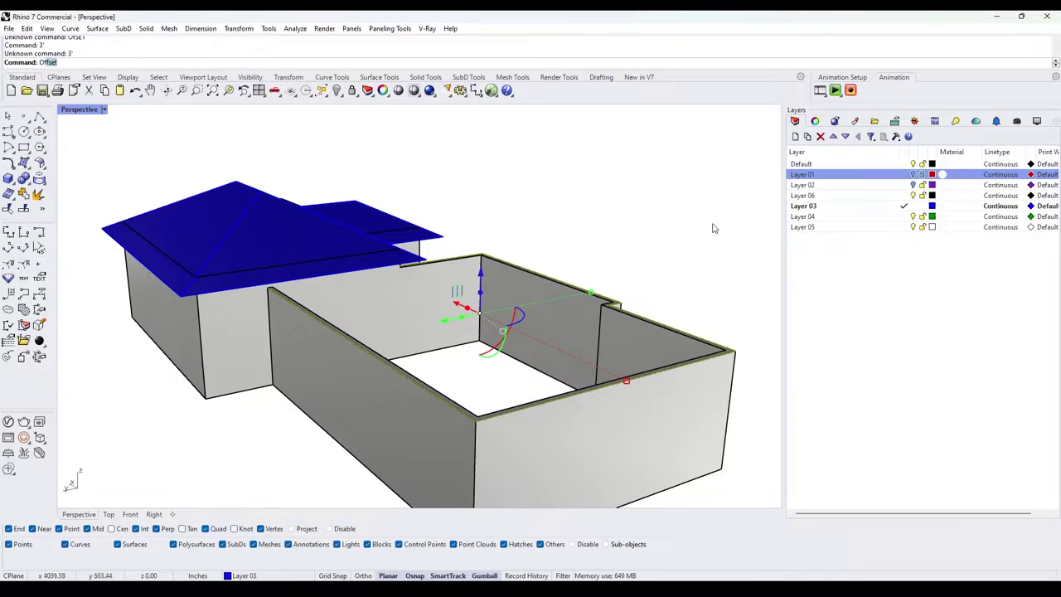
{"action": "type", "text": "Offset"}
{"action": "key", "text": "Return"}
{"action": "type", "text": "36"}
{"action": "key", "text": "Return"}
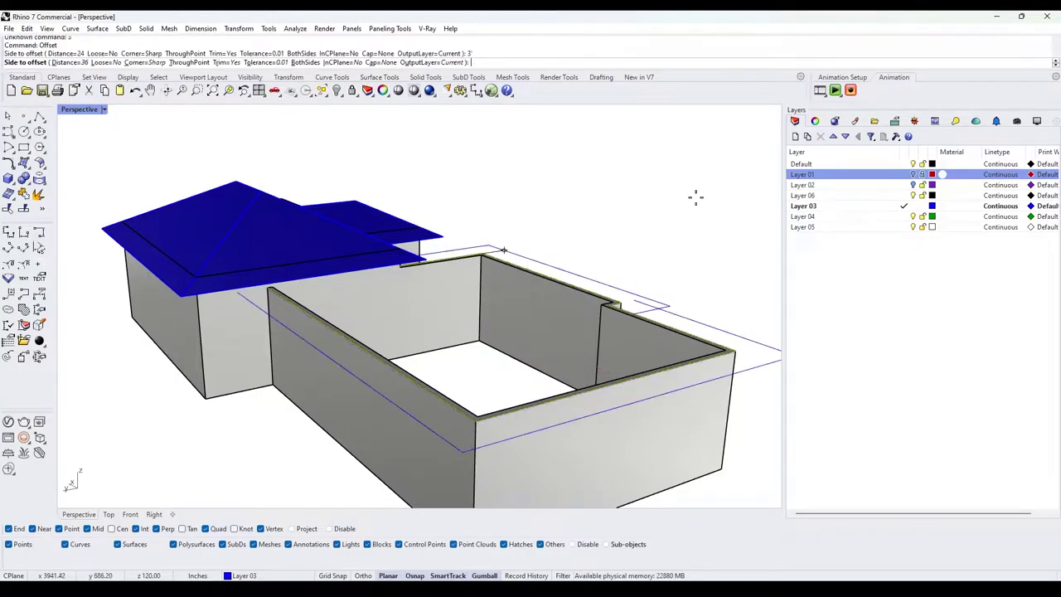
{"action": "left_click", "coordinate": [695, 196]}
- Lower the garage eave curve to 18 inches below the wall tops in equal downward moves
{"action": "right_click_drag", "start_coordinate": [694, 197], "coordinate": [589, 264]}
{"action": "left_click", "coordinate": [670, 316]}
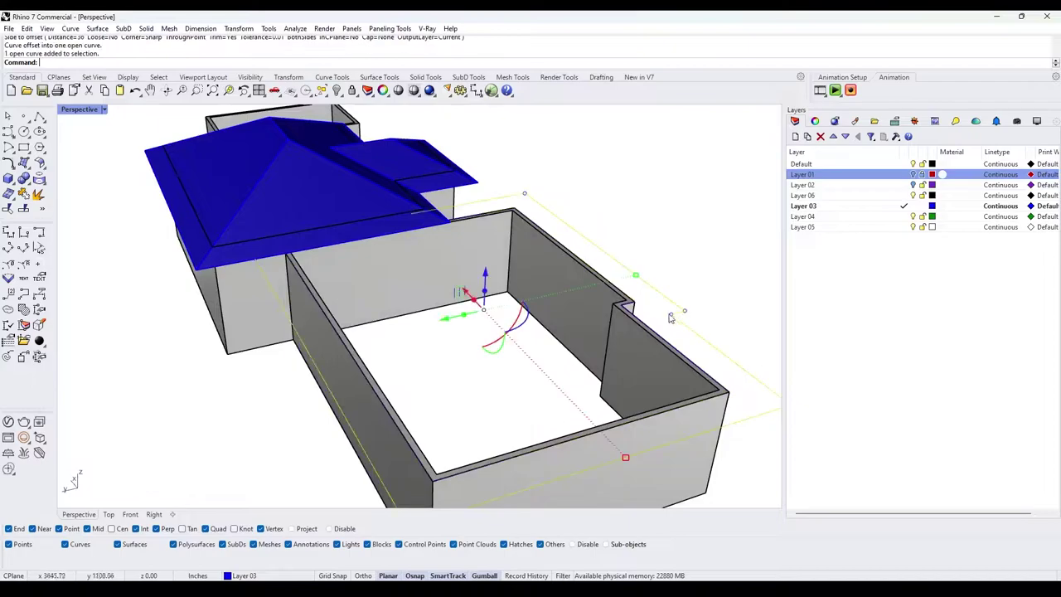
{"action": "left_click", "coordinate": [490, 270]}
{"action": "key", "text": "Escape"}
{"action": "left_click", "coordinate": [558, 219]}
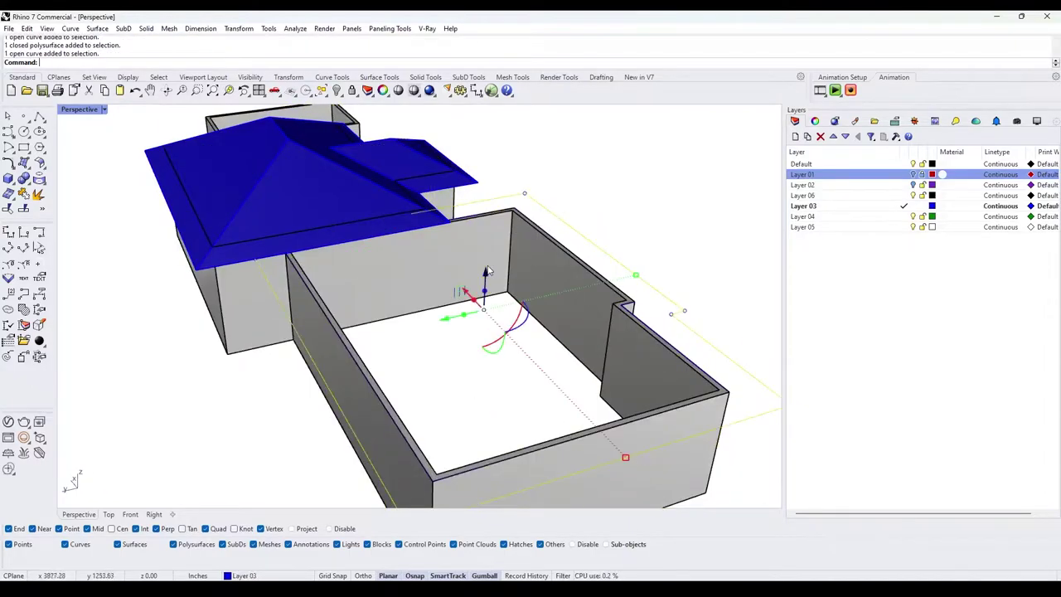
{"action": "left_click", "coordinate": [486, 270]}
{"action": "key", "text": "Return"}
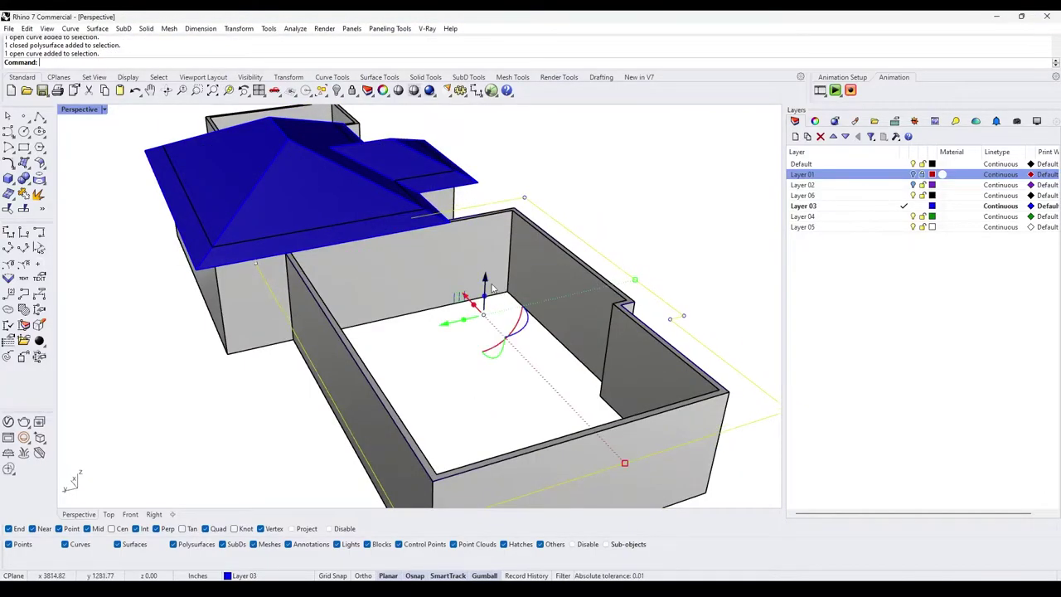
{"action": "left_click", "coordinate": [483, 278]}
{"action": "key", "text": "Return"}
{"action": "left_click", "coordinate": [486, 284]}
{"action": "key", "text": "Return"}
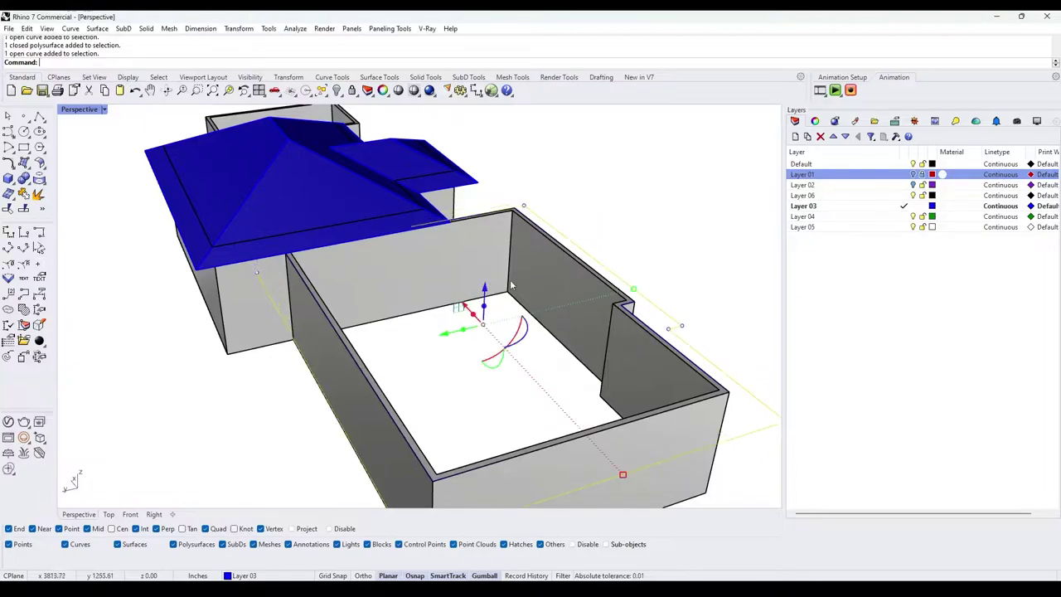
{"action": "left_click", "coordinate": [665, 273]}
- Draw a hip line between the garage's front wall corner nearest the entry and the matching eave corner
{"action": "scroll", "coordinate": [646, 307], "scroll_direction": "down", "scroll_amount": 3}
{"action": "right_click_drag", "start_coordinate": [633, 350], "coordinate": [482, 283]}
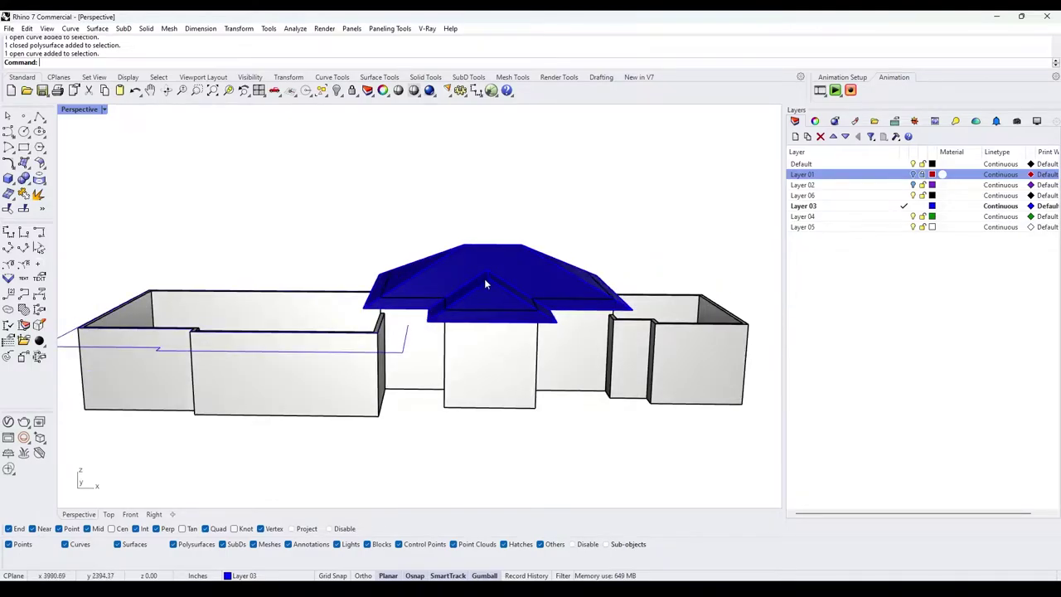
{"action": "right_click_drag", "start_coordinate": [348, 274], "coordinate": [411, 373]}
{"action": "scroll", "coordinate": [368, 320], "scroll_direction": "up", "scroll_amount": 3}
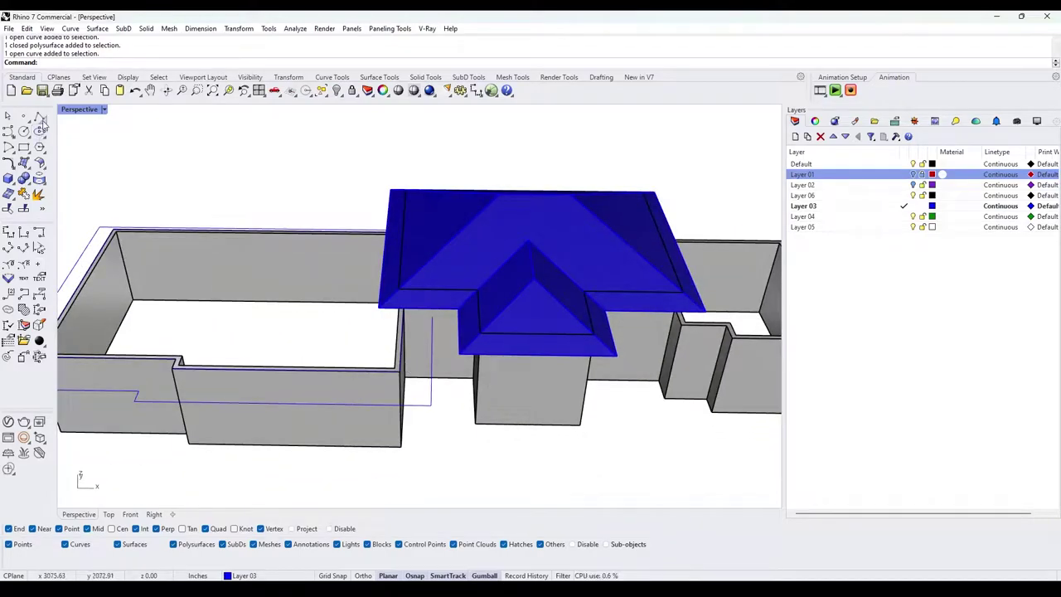
{"action": "left_click", "coordinate": [39, 117]}
{"action": "scroll", "coordinate": [374, 390], "scroll_direction": "up", "scroll_amount": 5}
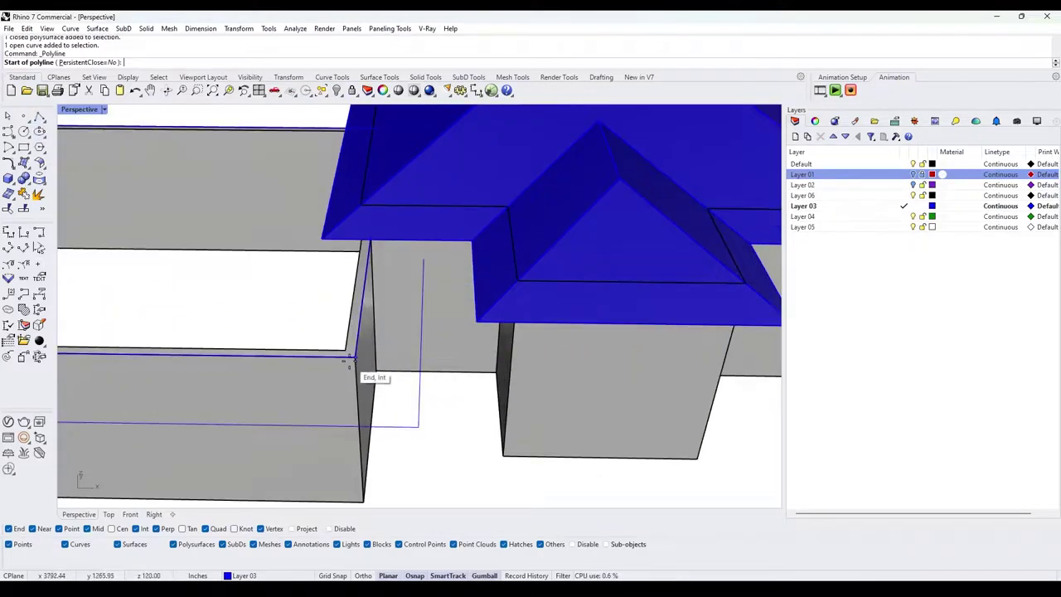
{"action": "left_click", "coordinate": [374, 383]}
{"action": "left_click", "coordinate": [419, 425]}
{"action": "scroll", "coordinate": [398, 406], "scroll_direction": "down", "scroll_amount": 5}
{"action": "key", "text": "Return"}
- Draw a hip line between the garage's front outer wall corner and the eave corner below it
{"action": "right_click_drag", "start_coordinate": [379, 393], "coordinate": [466, 378]}
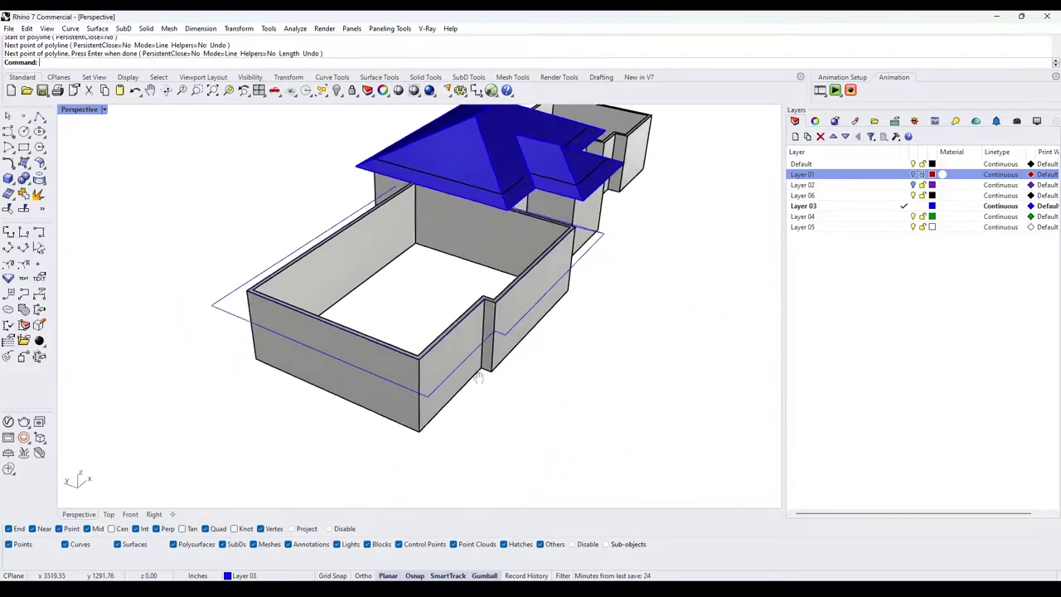
{"action": "scroll", "coordinate": [420, 397], "scroll_direction": "up", "scroll_amount": 5}
{"action": "right_click", "coordinate": [419, 393]}
{"action": "left_click", "coordinate": [416, 392]}
{"action": "left_click", "coordinate": [404, 330]}
{"action": "scroll", "coordinate": [405, 331], "scroll_direction": "down", "scroll_amount": 5}
{"action": "right_click", "coordinate": [401, 332]}
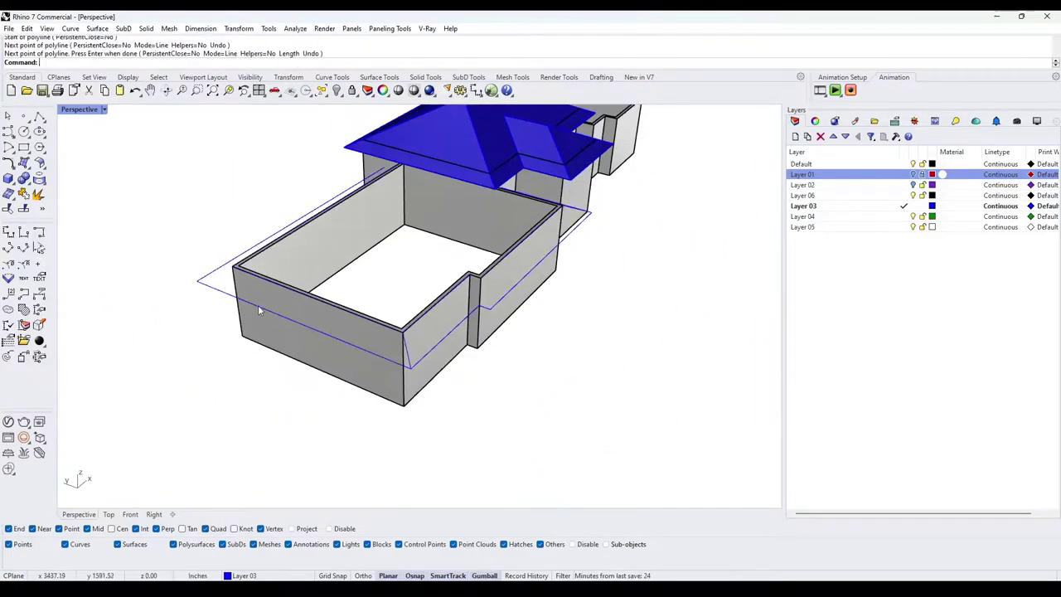
- Draw a hip line from the garage's back outer eave corner to the matching wall corner
{"action": "scroll", "coordinate": [226, 280], "scroll_direction": "up", "scroll_amount": 8}
{"action": "right_click", "coordinate": [186, 272]}
{"action": "left_click", "coordinate": [157, 266]}
{"action": "left_click", "coordinate": [224, 239]}
{"action": "key", "text": "Return"}
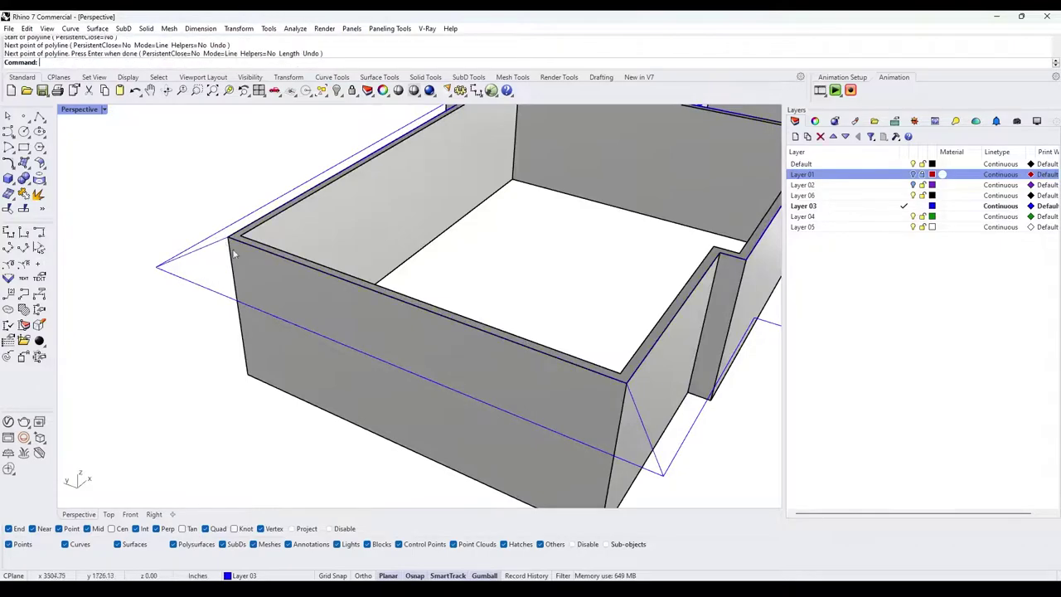
- Fillet the two hip lines at the garage's outer end with radius 0 so they meet at an apex
{"action": "scroll", "coordinate": [374, 315], "scroll_direction": "down", "scroll_amount": 5}
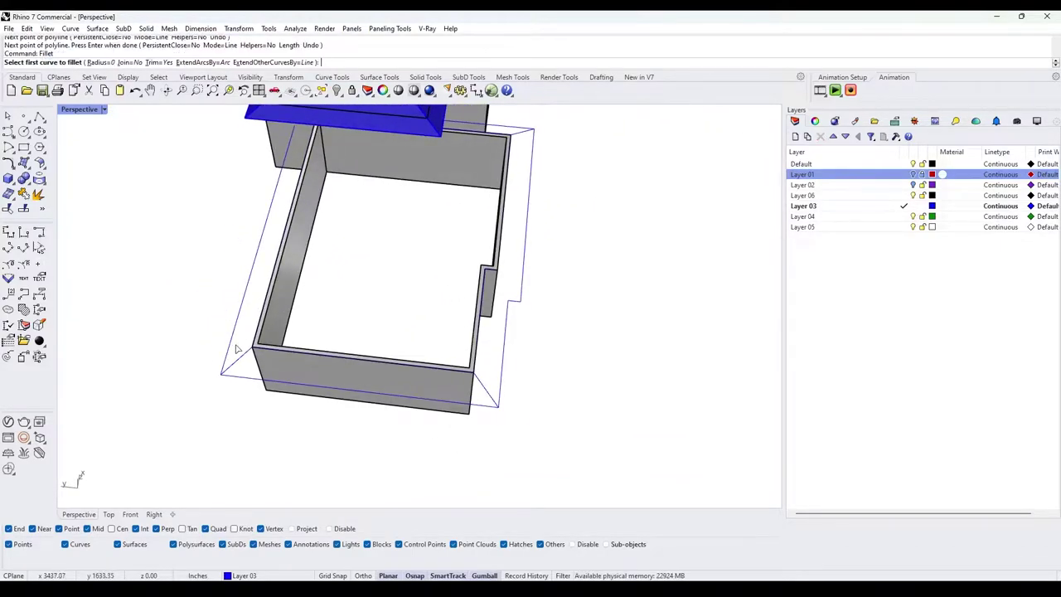
{"action": "left_click", "coordinate": [482, 386]}
{"action": "scroll", "coordinate": [483, 384], "scroll_direction": "down", "scroll_amount": 2}
{"action": "right_click_drag", "start_coordinate": [482, 382], "coordinate": [437, 314]}
- Copy the front outer hip line from its eave corner to the inner corner of the eave's jog
{"action": "scroll", "coordinate": [393, 324], "scroll_direction": "up", "scroll_amount": 3}
{"action": "scroll", "coordinate": [390, 318], "scroll_direction": "up", "scroll_amount": 2}
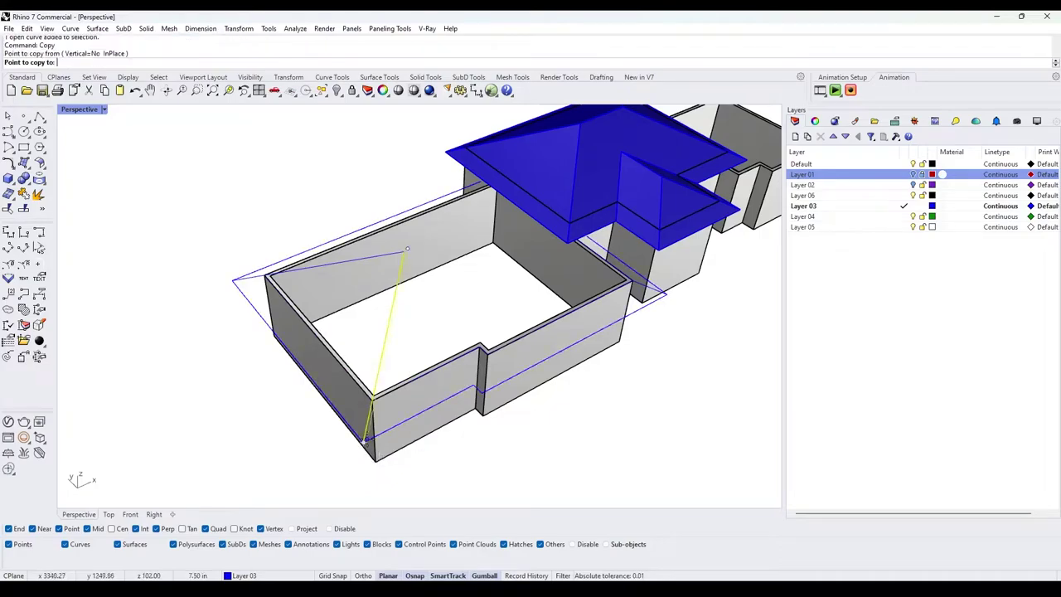
{"action": "scroll", "coordinate": [440, 340], "scroll_direction": "down", "scroll_amount": 3}
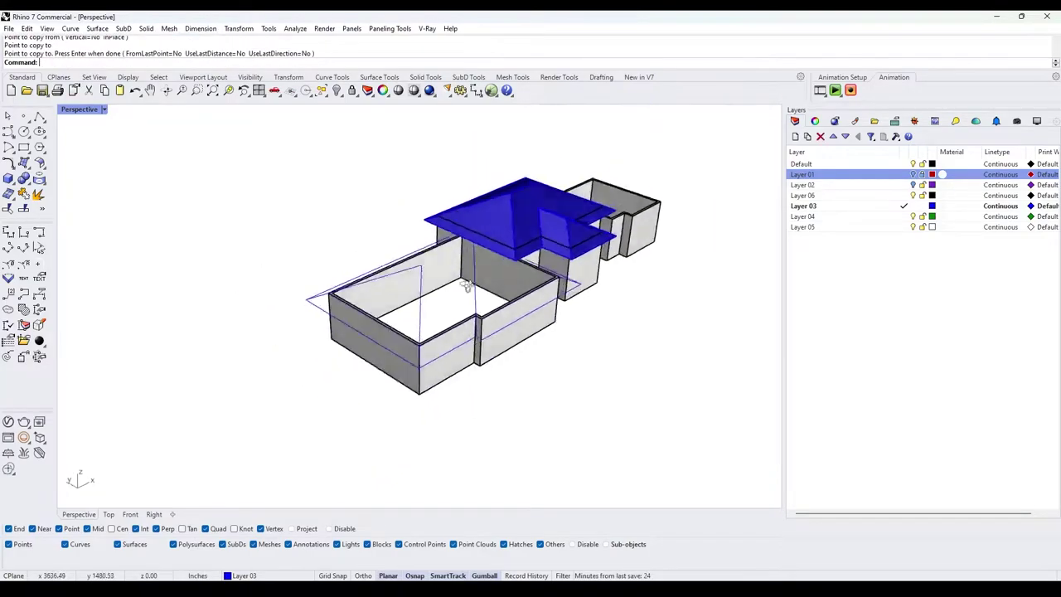
{"action": "right_click_drag", "start_coordinate": [440, 340], "coordinate": [418, 302]}
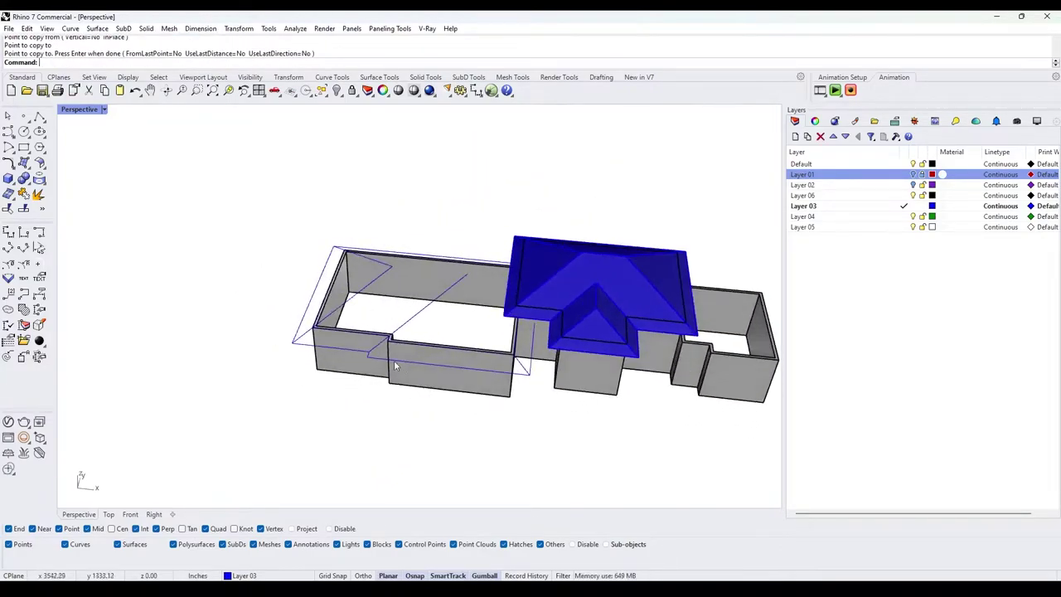
- Copy the jog hip line to the jog's outer corner and fillet the copy with the entry-side hip at radius 0
{"action": "scroll", "coordinate": [435, 296], "scroll_direction": "up", "scroll_amount": 3}
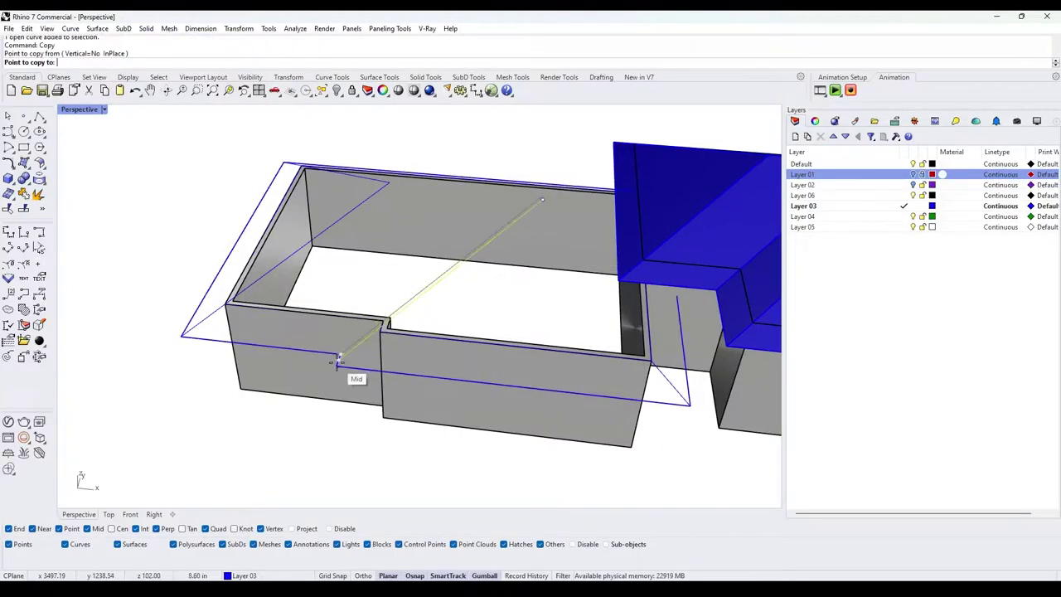
{"action": "key", "text": "Escape"}
{"action": "scroll", "coordinate": [495, 370], "scroll_direction": "down", "scroll_amount": 4}
{"action": "scroll", "coordinate": [593, 387], "scroll_direction": "up", "scroll_amount": 2}
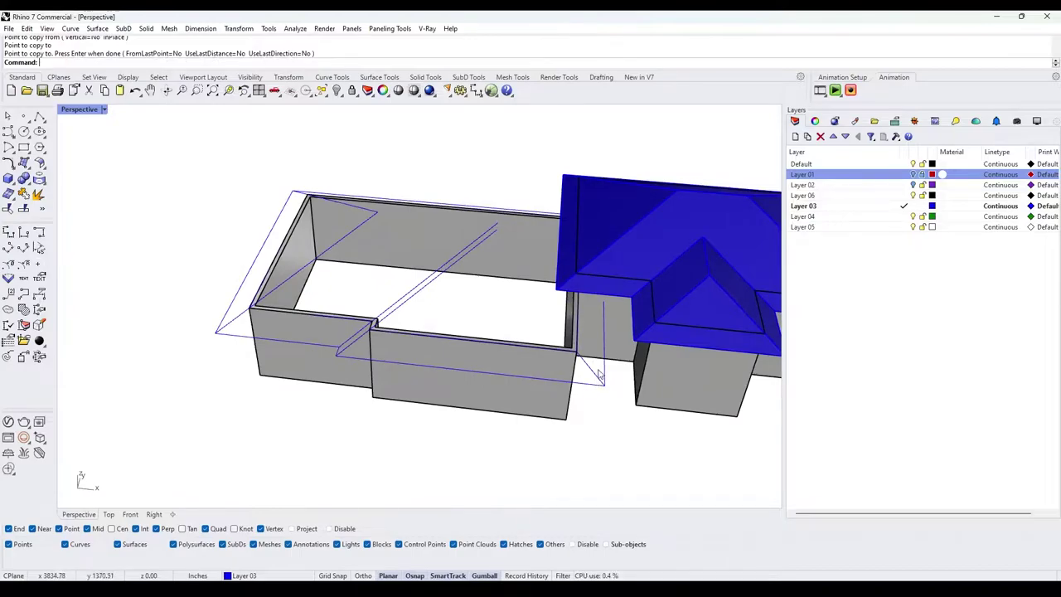
{"action": "left_click", "coordinate": [411, 302]}
{"action": "mouse_move", "coordinate": [420, 308]}
{"action": "right_mouse_down"}
{"action": "mouse_move", "coordinate": [471, 302]}
{"action": "mouse_move", "coordinate": [516, 254]}
{"action": "mouse_move", "coordinate": [410, 271]}
{"action": "mouse_move", "coordinate": [460, 270]}
{"action": "mouse_move", "coordinate": [435, 222]}
{"action": "mouse_move", "coordinate": [409, 318]}
{"action": "right_mouse_up"}
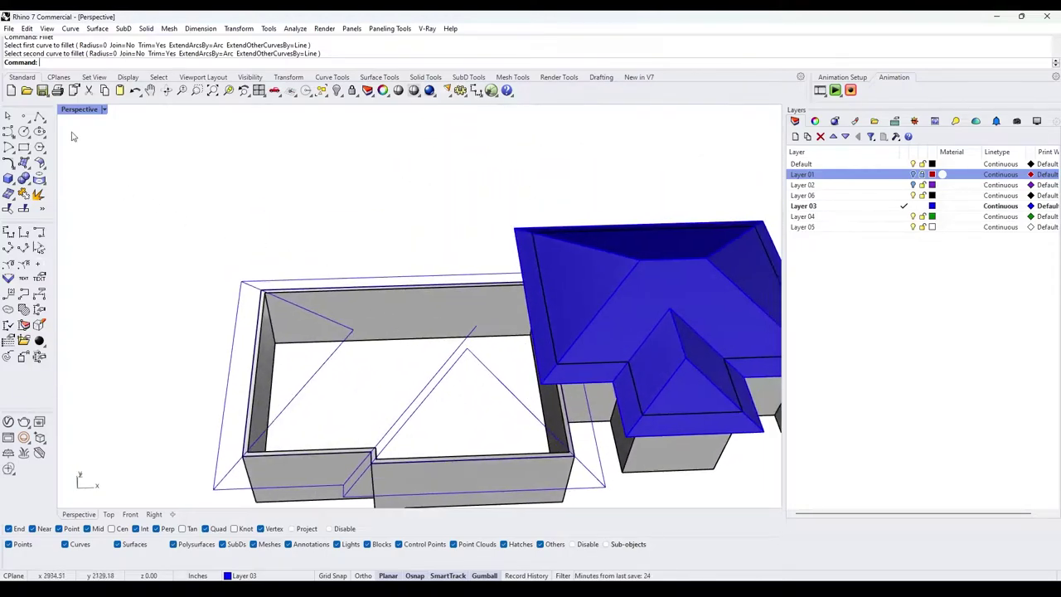
- Draw the ridge line from the outer end hips' apex and fillet it with the inner jog hip line at radius 0
{"action": "left_click", "coordinate": [39, 117]}
{"action": "scroll", "coordinate": [335, 341], "scroll_direction": "up", "scroll_amount": 2}
{"action": "left_click", "coordinate": [336, 340]}
{"action": "scroll", "coordinate": [539, 344], "scroll_direction": "up", "scroll_amount": 4}
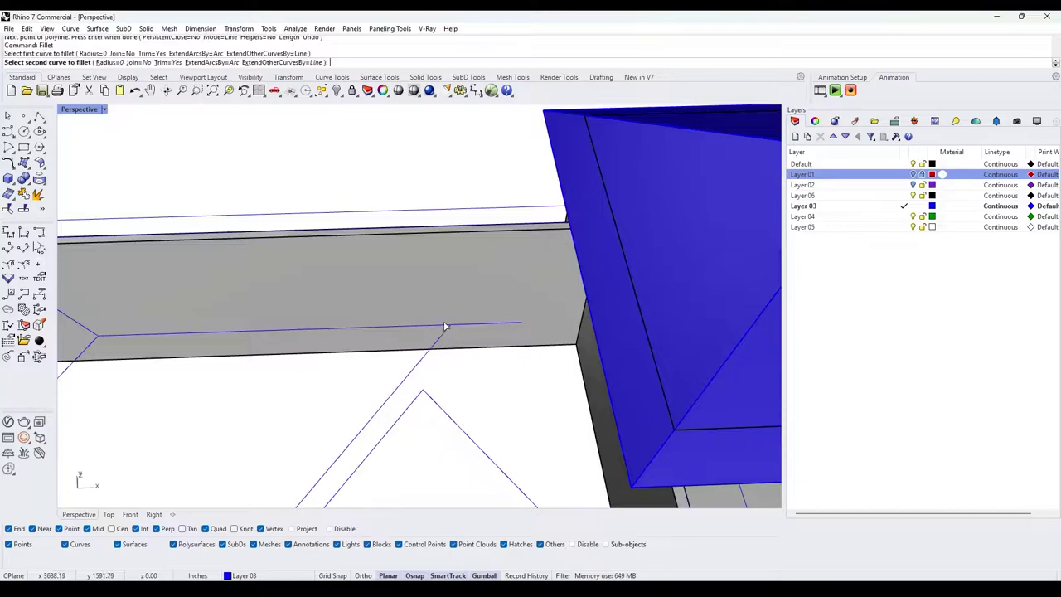
{"action": "scroll", "coordinate": [443, 331], "scroll_direction": "down", "scroll_amount": 8}
{"action": "right_click_drag", "start_coordinate": [444, 340], "coordinate": [428, 305]}
{"action": "scroll", "coordinate": [442, 268], "scroll_direction": "up", "scroll_amount": 5}
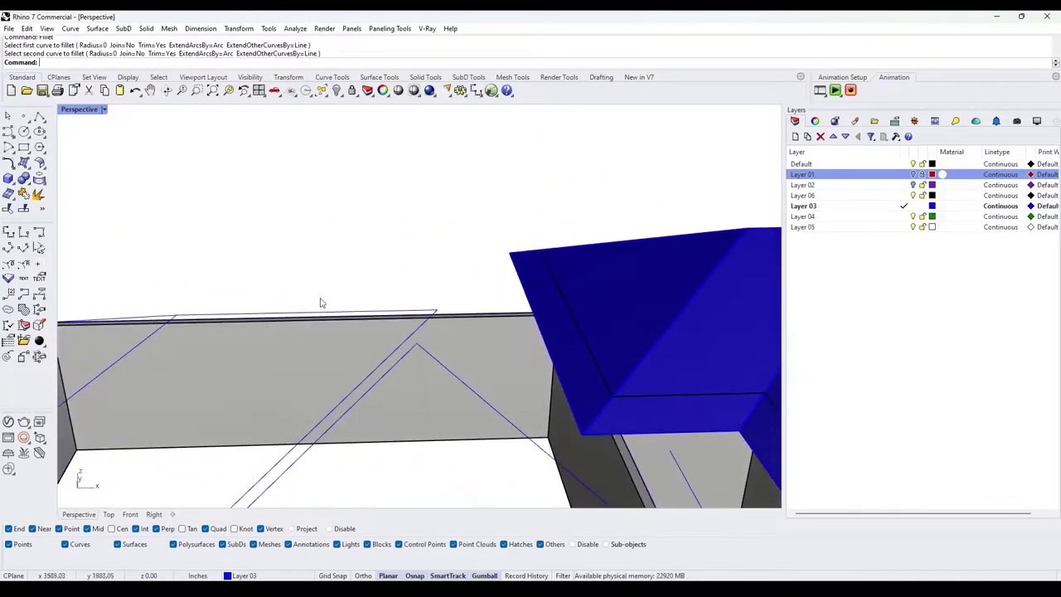
- Draw a short line from the apex of the entry-side and outer jog hips to the inner jog hip line
{"action": "left_click", "coordinate": [39, 116]}
{"action": "scroll", "coordinate": [308, 395], "scroll_direction": "up", "scroll_amount": 4}
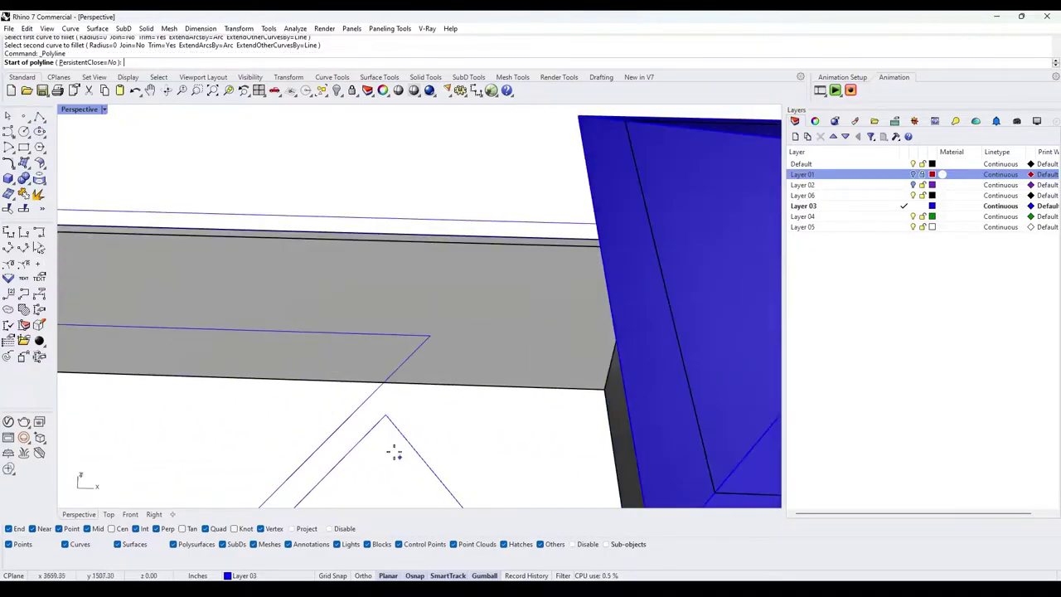
{"action": "scroll", "coordinate": [386, 373], "scroll_direction": "up", "scroll_amount": 3}
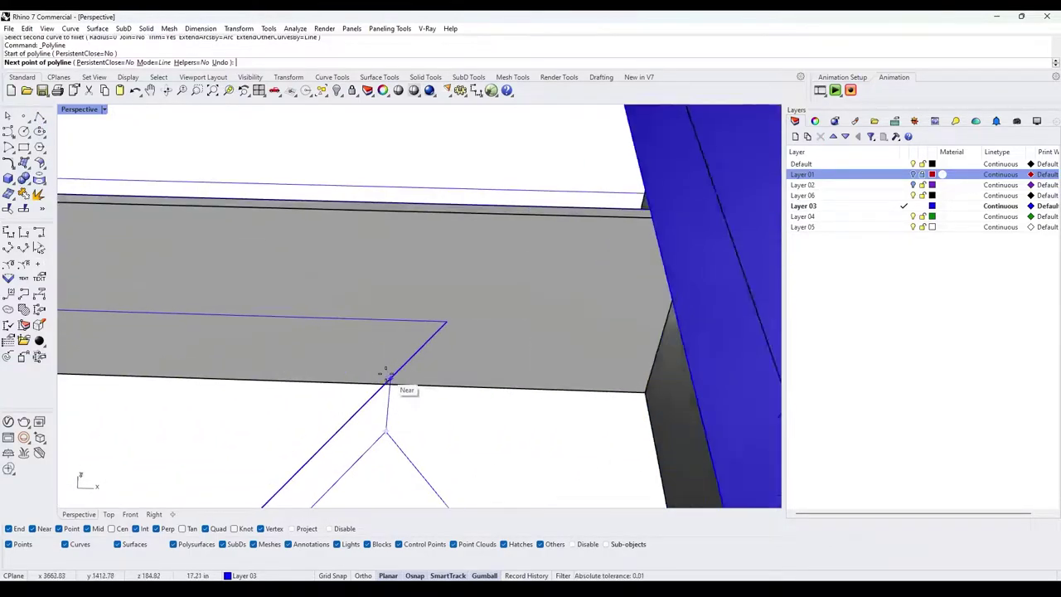
{"action": "right_click_drag", "start_coordinate": [391, 458], "coordinate": [338, 467]}
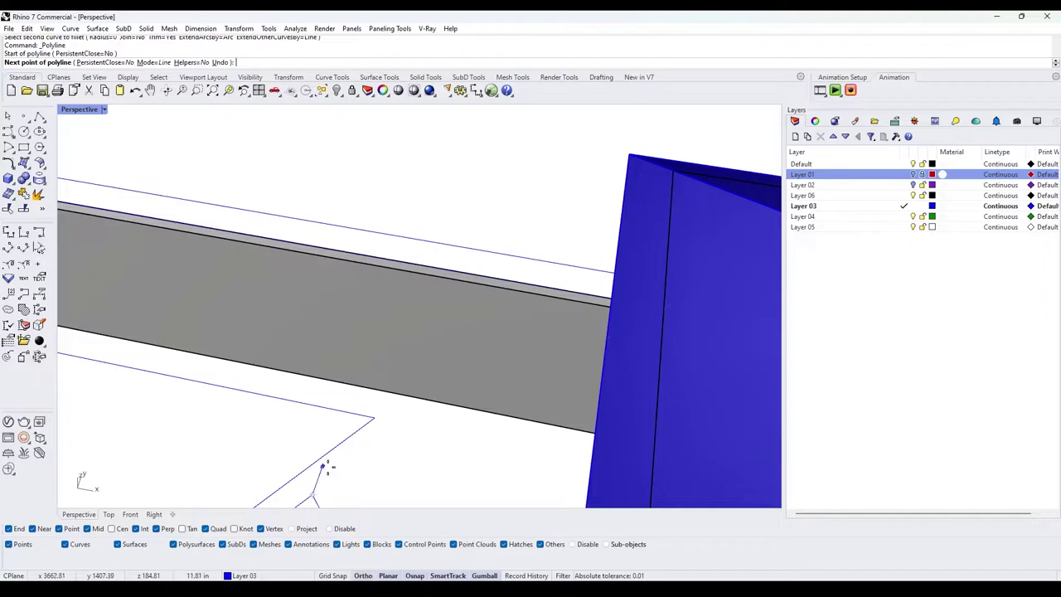
{"action": "scroll", "coordinate": [336, 455], "scroll_direction": "up", "scroll_amount": 2}
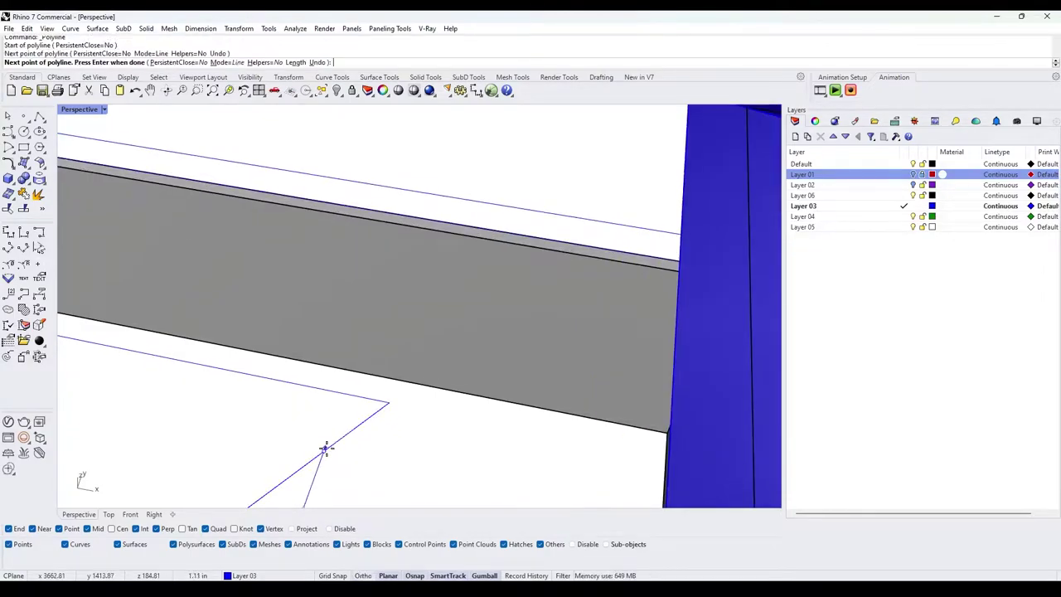
{"action": "scroll", "coordinate": [325, 448], "scroll_direction": "down", "scroll_amount": 8}
{"action": "right_click", "coordinate": [348, 443]}
- Draw a line from the end of the garage's entry-side eave to the adjacent wall corner
{"action": "right_click_drag", "start_coordinate": [348, 443], "coordinate": [414, 379]}
{"action": "scroll", "coordinate": [414, 379], "scroll_direction": "down", "scroll_amount": 5}
{"action": "right_click_drag", "start_coordinate": [504, 424], "coordinate": [490, 330]}
{"action": "scroll", "coordinate": [355, 301], "scroll_direction": "up", "scroll_amount": 5}
{"action": "scroll", "coordinate": [494, 330], "scroll_direction": "up", "scroll_amount": 5}
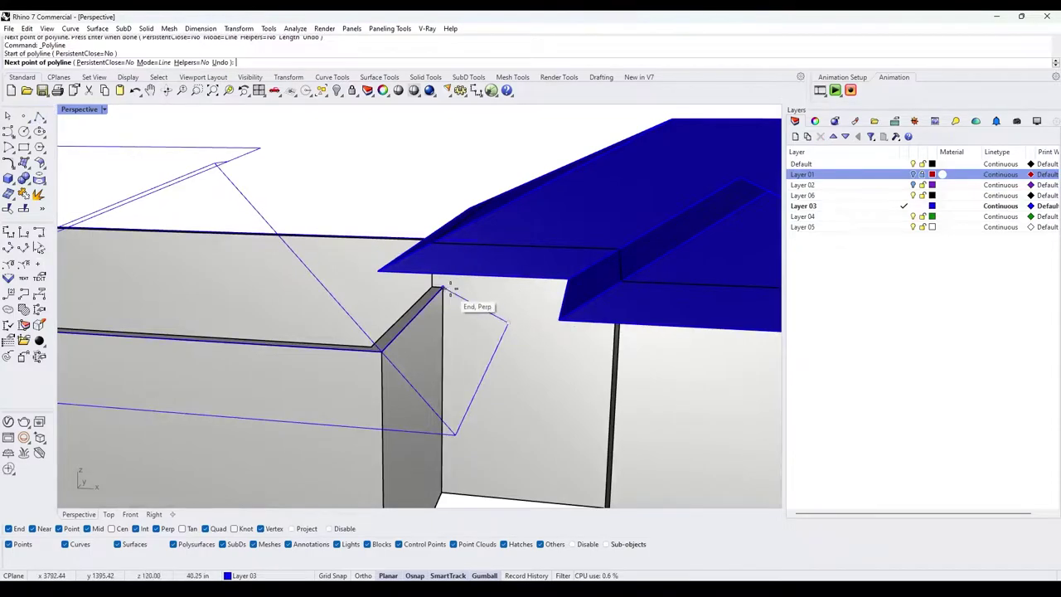
{"action": "scroll", "coordinate": [446, 292], "scroll_direction": "down", "scroll_amount": 5}
{"action": "scroll", "coordinate": [359, 367], "scroll_direction": "up", "scroll_amount": 3}
{"action": "right_click_drag", "start_coordinate": [446, 292], "coordinate": [479, 325]}
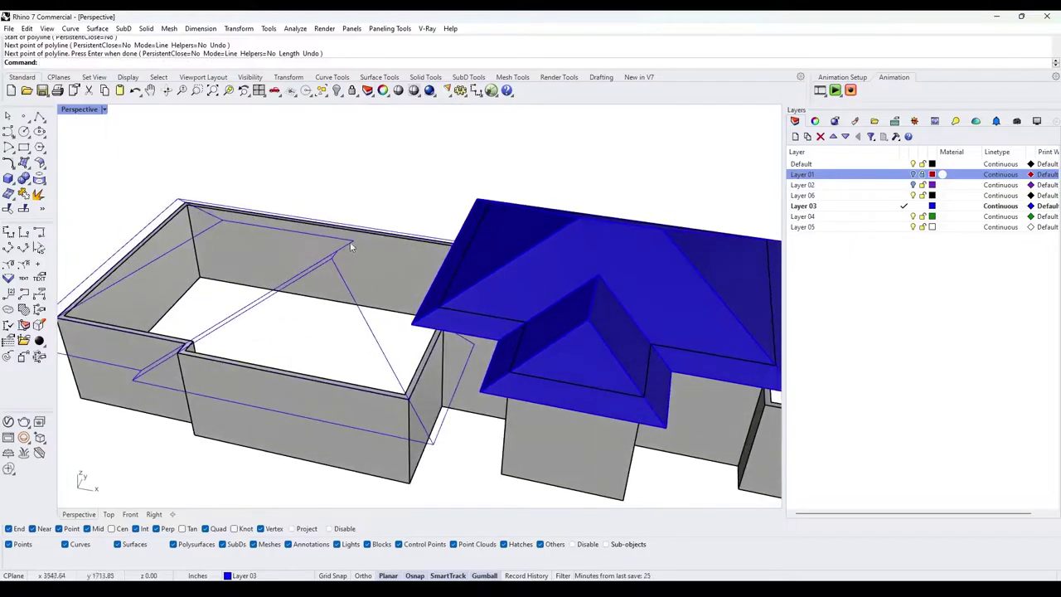
- Fillet the short line at the entry-side eave's end with the hip line at radius 0 to reach the apex
{"action": "right_click_drag", "start_coordinate": [350, 245], "coordinate": [332, 290]}
{"action": "scroll", "coordinate": [312, 285], "scroll_direction": "up", "scroll_amount": 3}
{"action": "left_click", "coordinate": [327, 295]}
{"action": "scroll", "coordinate": [326, 295], "scroll_direction": "down", "scroll_amount": 3}
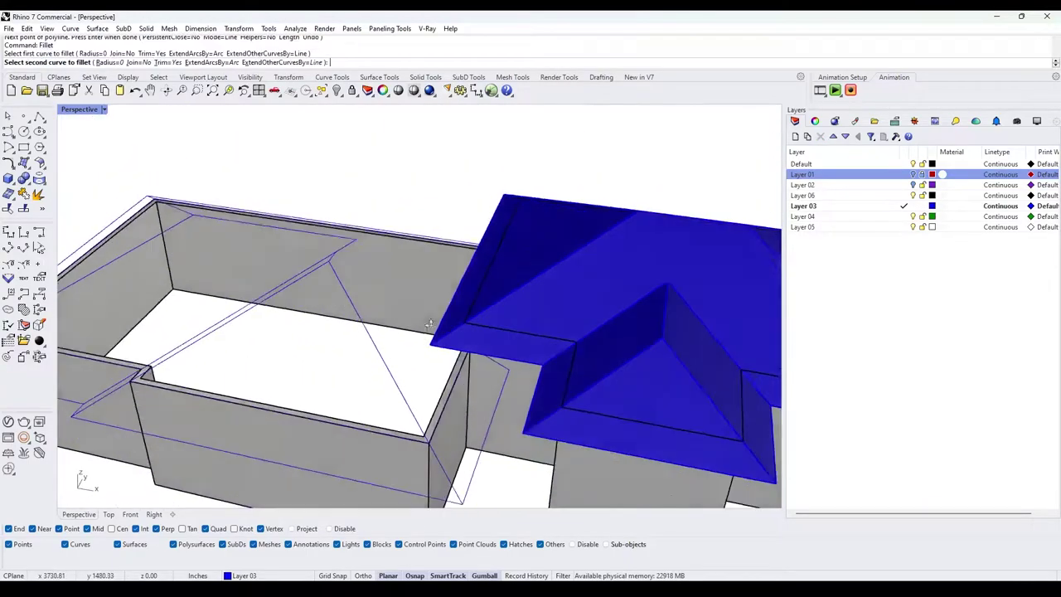
{"action": "scroll", "coordinate": [484, 358], "scroll_direction": "up", "scroll_amount": 3}
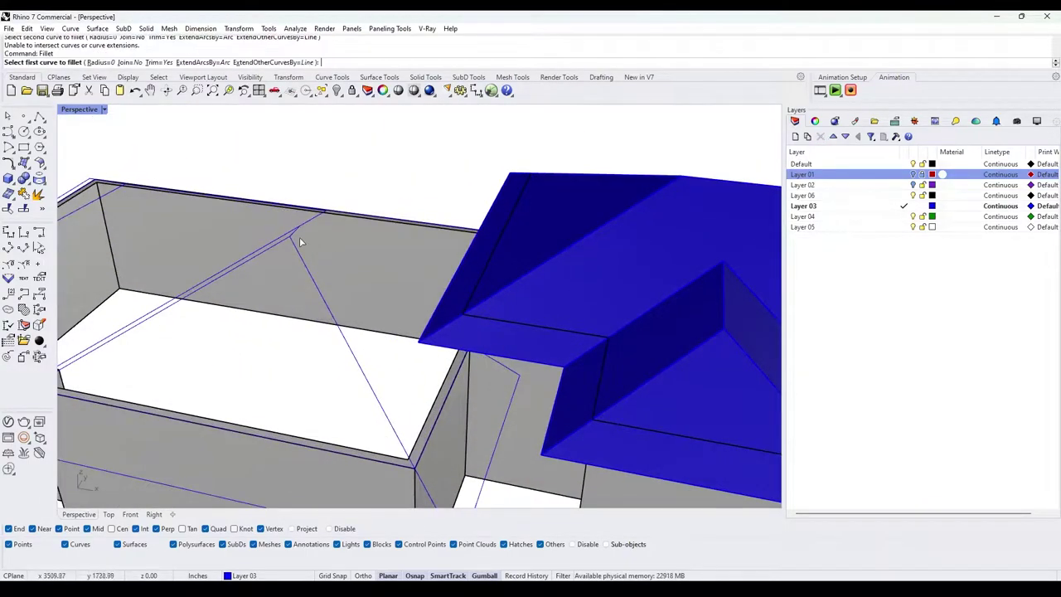
{"action": "left_click", "coordinate": [501, 368]}
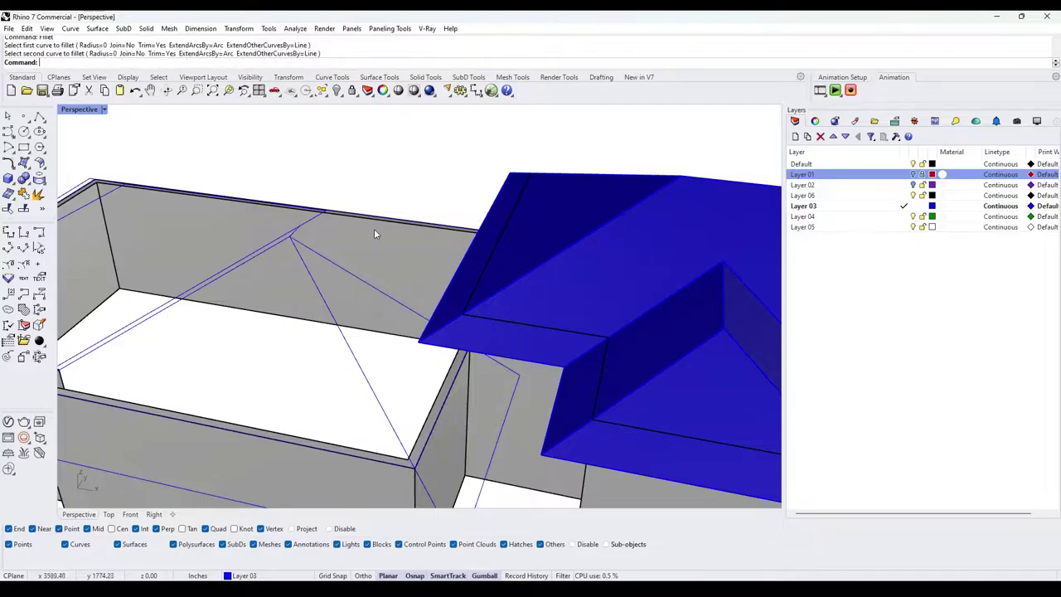
- Hide the central roof and draw a line from the rear eave's inner end to the adjacent wall corner
{"action": "right_click_drag", "start_coordinate": [374, 229], "coordinate": [206, 295]}
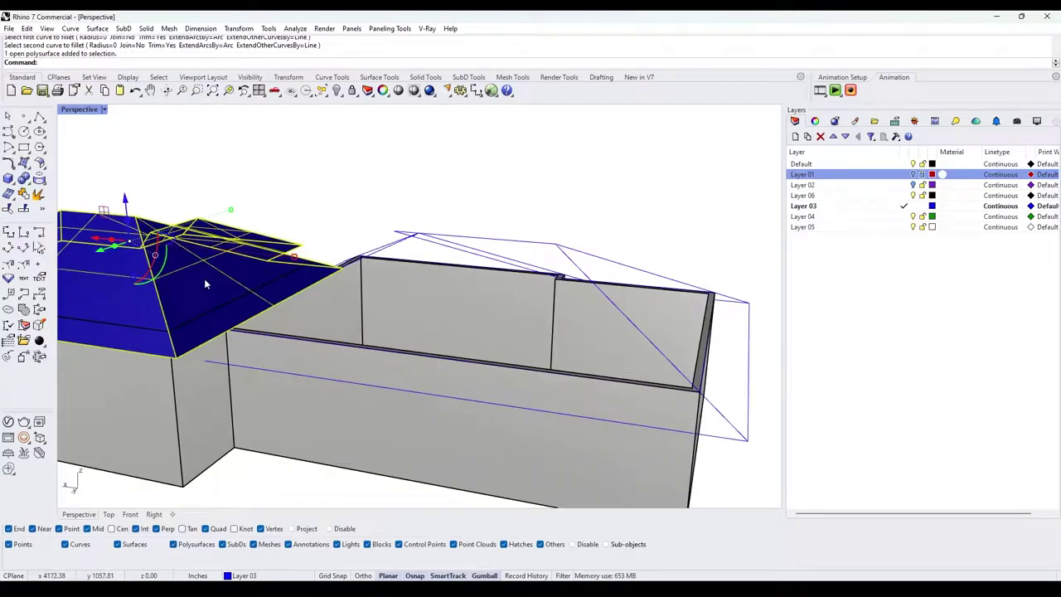
{"action": "key", "text": "ctrl+h"}
{"action": "scroll", "coordinate": [193, 331], "scroll_direction": "up", "scroll_amount": 5}
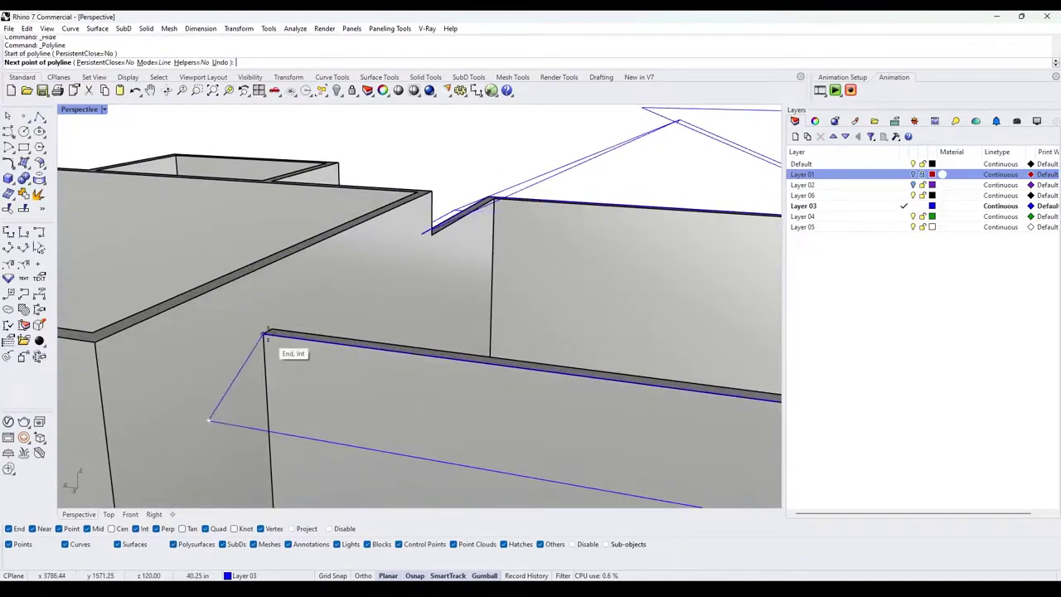
{"action": "scroll", "coordinate": [262, 333], "scroll_direction": "up", "scroll_amount": 2}
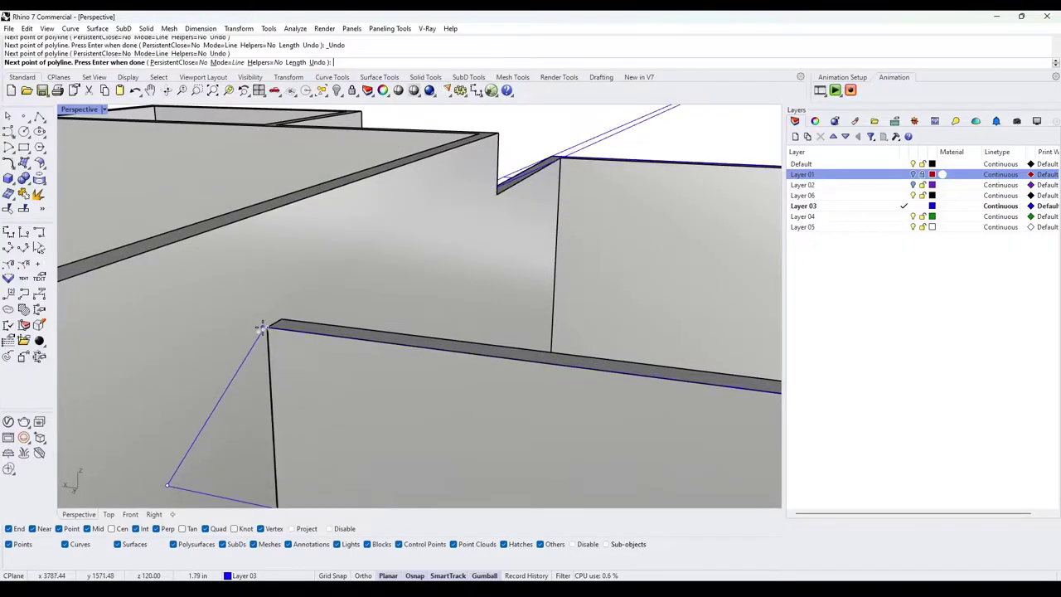
{"action": "left_click", "coordinate": [261, 328]}
{"action": "key", "text": "Return"}
{"action": "key", "text": "Delete"}
{"action": "scroll", "coordinate": [245, 364], "scroll_direction": "down", "scroll_amount": 1}
{"action": "key", "text": "Return"}
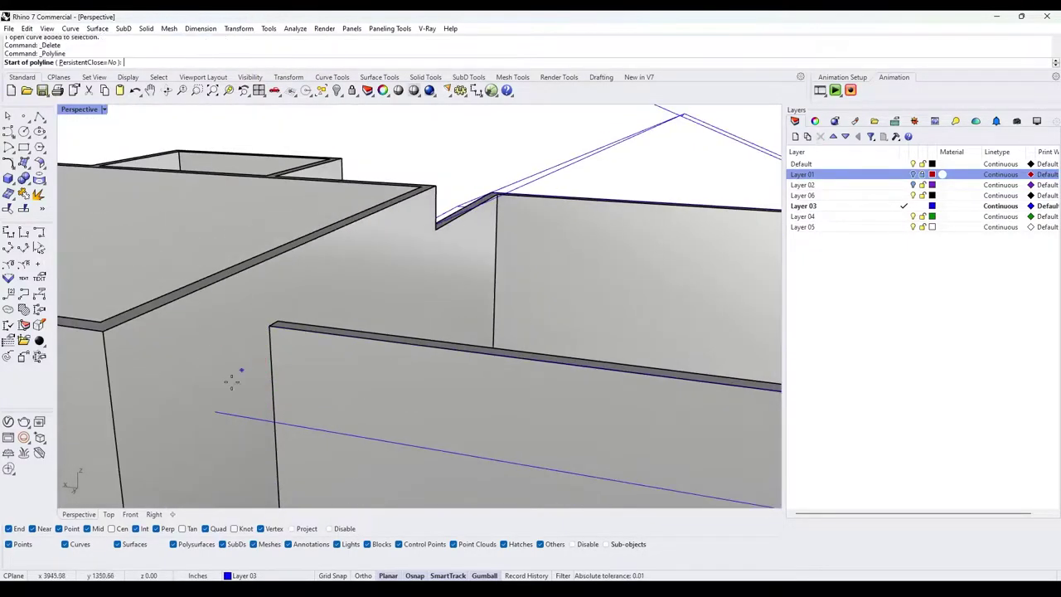
{"action": "key", "text": "Return"}
- Fillet the line at the rear eave's inner end with the garage ridge at radius 0
{"action": "scroll", "coordinate": [267, 329], "scroll_direction": "down", "scroll_amount": 8}
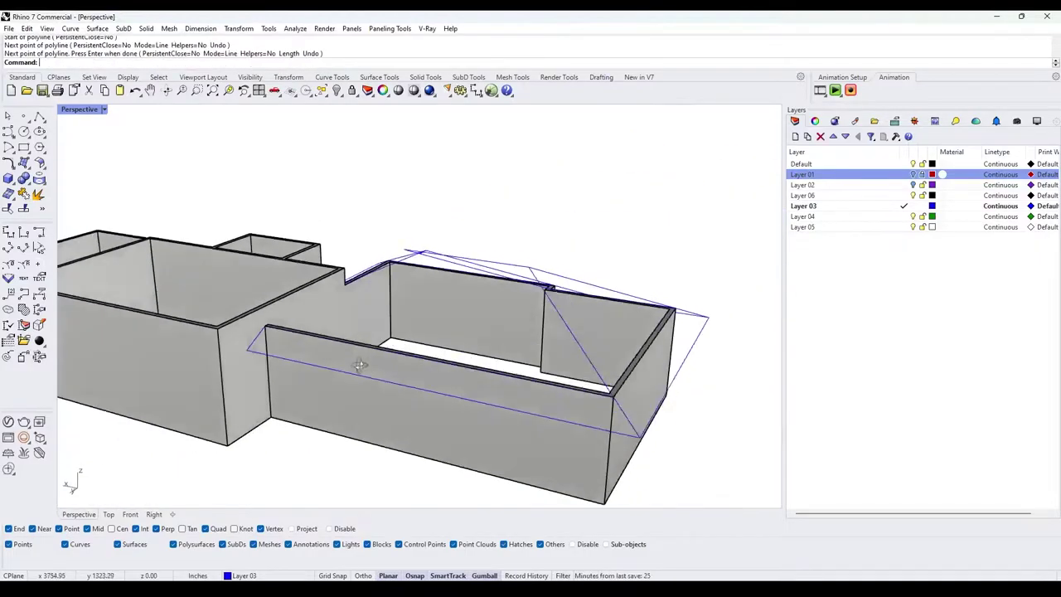
{"action": "right_click_drag", "start_coordinate": [360, 365], "coordinate": [466, 271]}
{"action": "right_click_drag", "start_coordinate": [397, 367], "coordinate": [295, 269]}
{"action": "right_click_drag", "start_coordinate": [434, 261], "coordinate": [303, 269]}
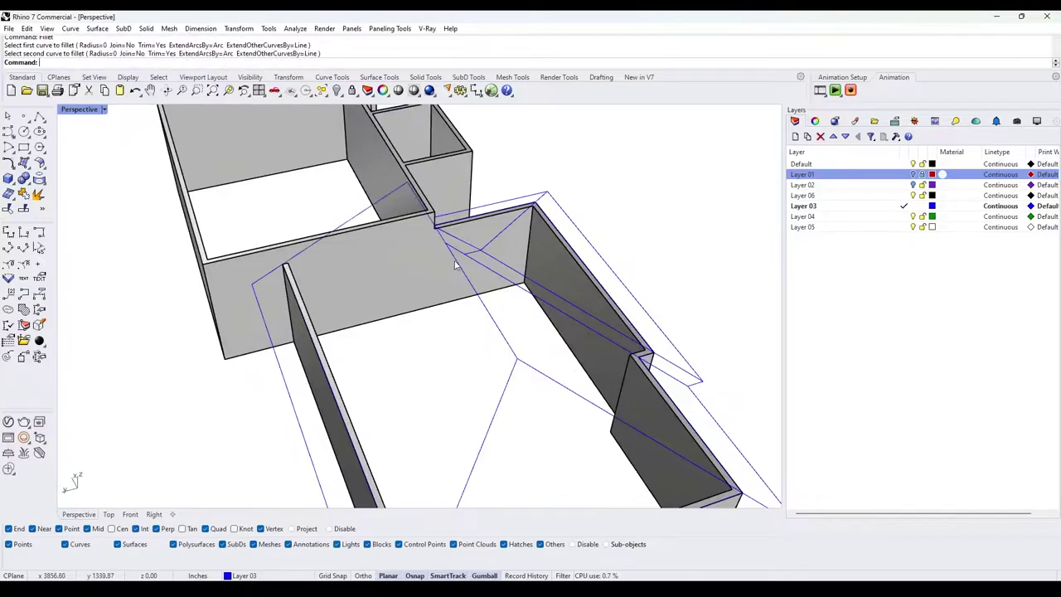
{"action": "right_click_drag", "start_coordinate": [455, 264], "coordinate": [429, 236]}
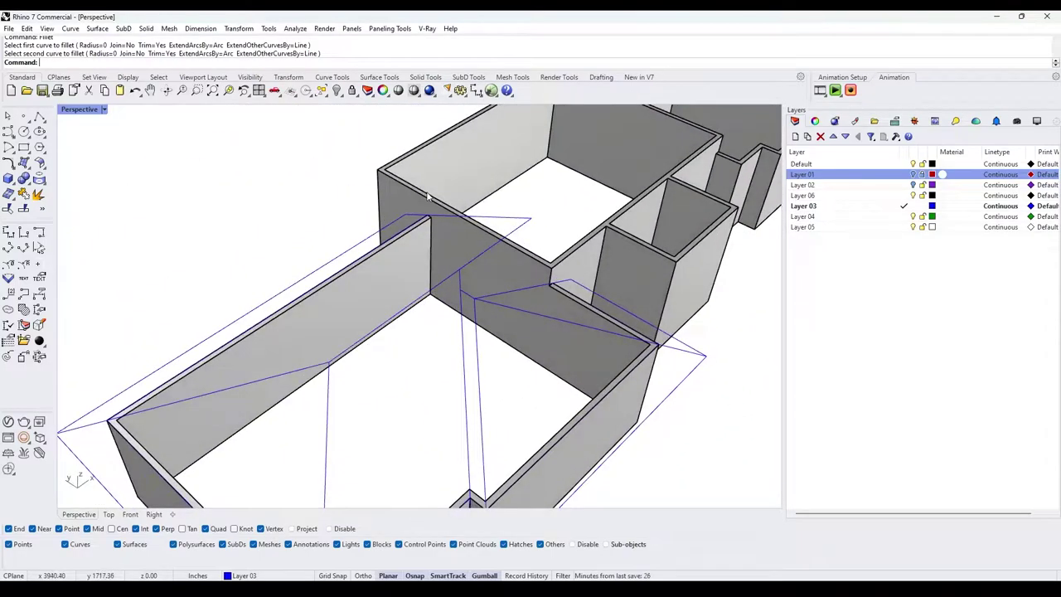
{"action": "right_click_drag", "start_coordinate": [424, 199], "coordinate": [565, 298]}
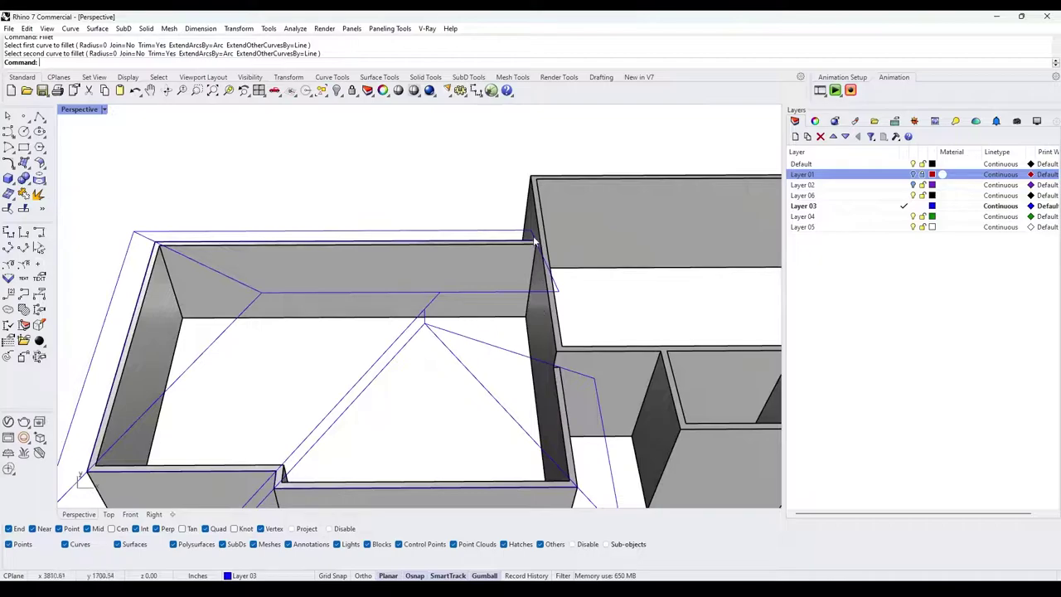
- Trim the inner jog hip line beyond the short connecting line at the entry-side apex
{"action": "right_click_drag", "start_coordinate": [488, 342], "coordinate": [434, 315]}
{"action": "scroll", "coordinate": [419, 306], "scroll_direction": "up", "scroll_amount": 3}
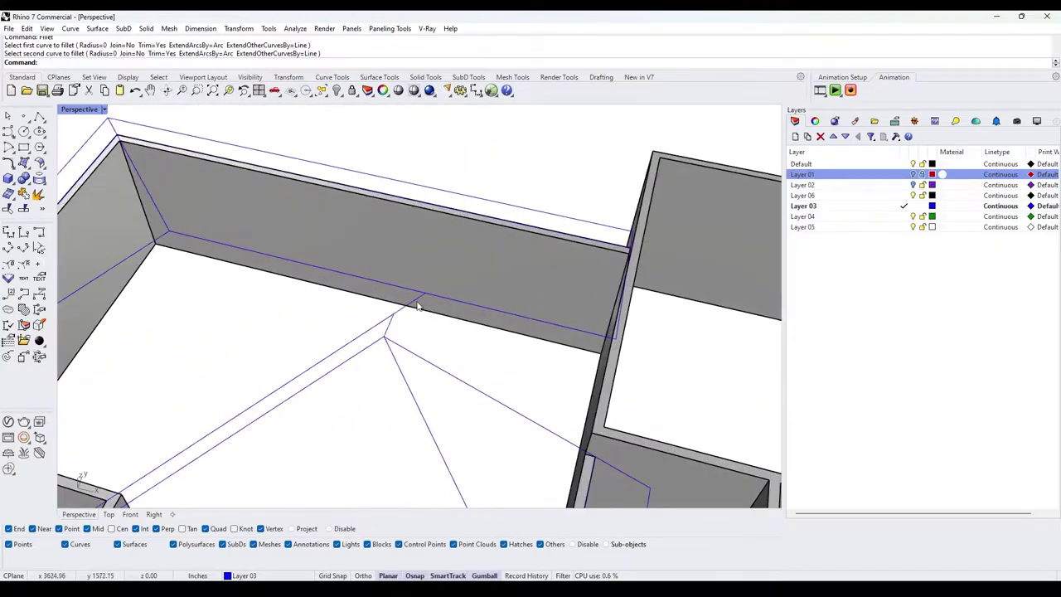
{"action": "left_click", "coordinate": [390, 325]}
{"action": "scroll", "coordinate": [419, 306], "scroll_direction": "up", "scroll_amount": 6}
{"action": "scroll", "coordinate": [424, 303], "scroll_direction": "down", "scroll_amount": 5}
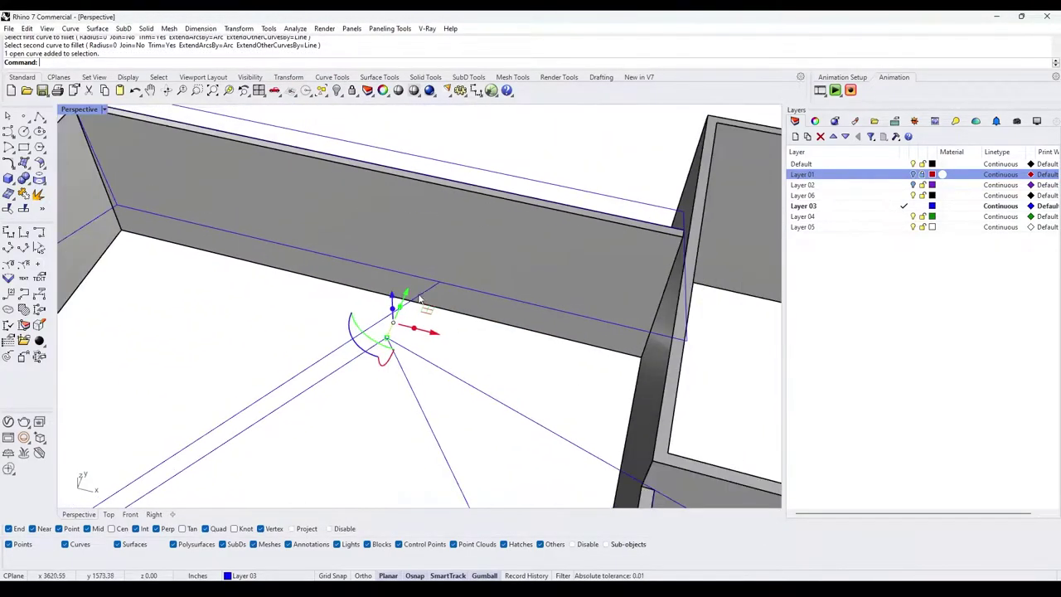
{"action": "scroll", "coordinate": [430, 295], "scroll_direction": "down", "scroll_amount": 6}
{"action": "key", "text": "Escape"}
{"action": "key", "text": "Escape"}
{"action": "mouse_move", "coordinate": [441, 334]}
{"action": "right_mouse_down"}
{"action": "mouse_move", "coordinate": [464, 305]}
{"action": "mouse_move", "coordinate": [472, 362]}
{"action": "mouse_move", "coordinate": [426, 334]}
{"action": "right_mouse_up"}
{"action": "scroll", "coordinate": [489, 301], "scroll_direction": "up", "scroll_amount": 5}
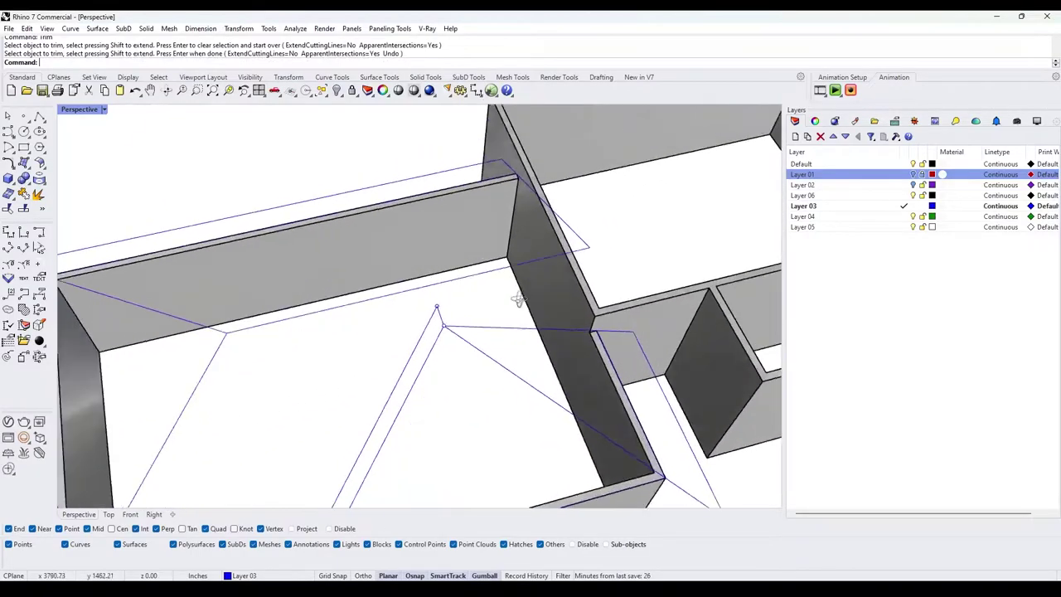
- Loft a triangular roof face between the outer jog hip and the entry-side hip
{"action": "right_click_drag", "start_coordinate": [519, 301], "coordinate": [388, 295]}
{"action": "right_click_drag", "start_coordinate": [373, 184], "coordinate": [387, 372]}
{"action": "left_click", "coordinate": [387, 372]}
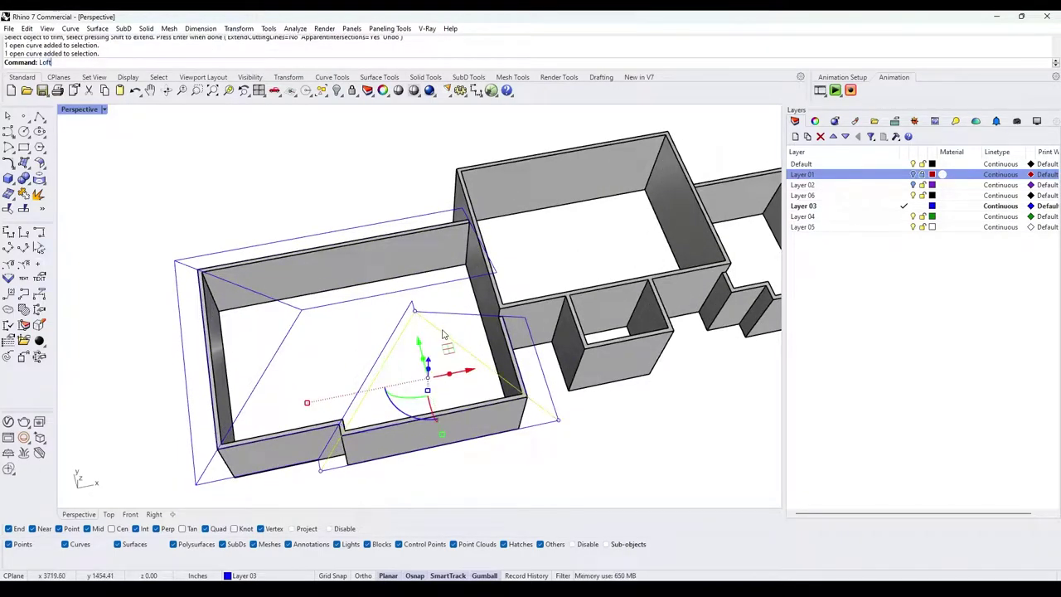
{"action": "key", "text": "Return"}
{"action": "key", "text": "Return"}
- Loft the triangular end face between the two hip lines at the garage's outer end
{"action": "right_click_drag", "start_coordinate": [443, 334], "coordinate": [395, 354]}
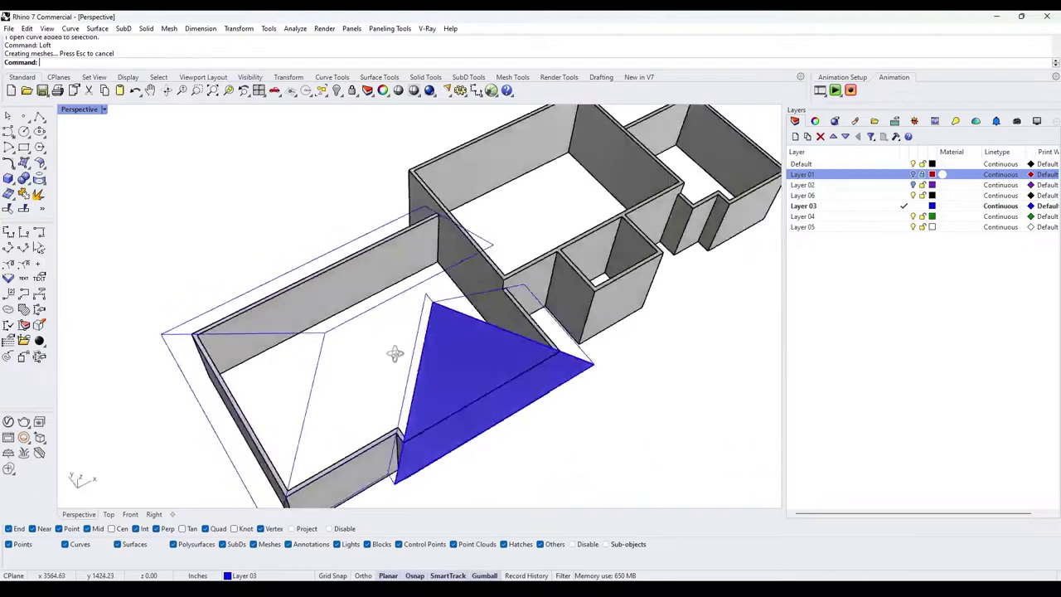
{"action": "scroll", "coordinate": [395, 354], "scroll_direction": "up", "scroll_amount": 3}
{"action": "scroll", "coordinate": [450, 312], "scroll_direction": "down", "scroll_amount": 4}
{"action": "scroll", "coordinate": [370, 318], "scroll_direction": "down", "scroll_amount": 4}
{"action": "right_click_drag", "start_coordinate": [335, 406], "coordinate": [335, 320], "text": "shift"}
{"action": "scroll", "coordinate": [335, 320], "scroll_direction": "up", "scroll_amount": 4}
{"action": "key", "text": "Return"}
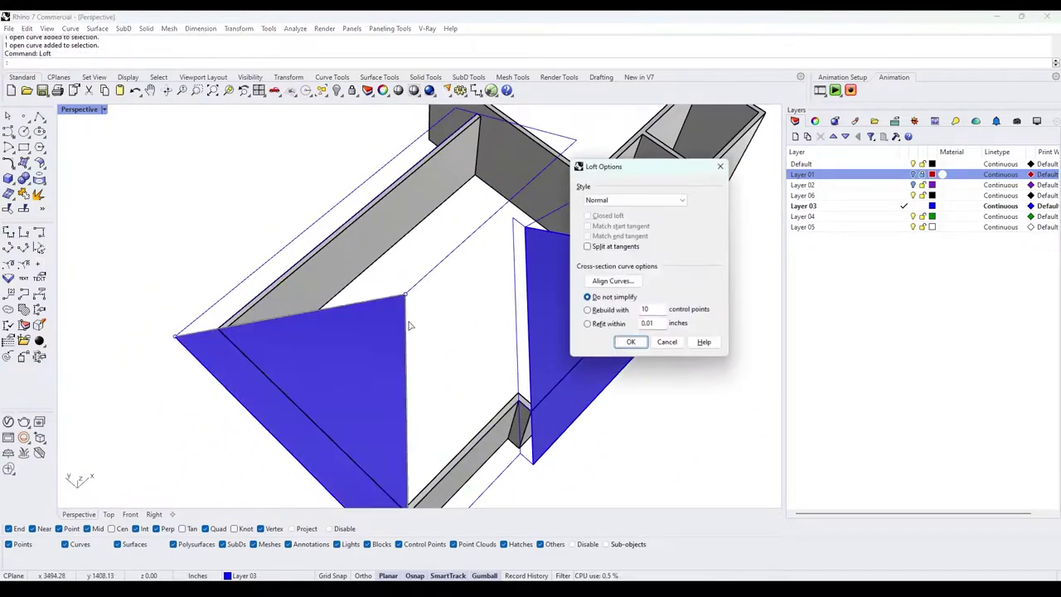
{"action": "key", "text": "Return"}
- Loft the rear roof slope between the rear outer hip and the line at the rear eave's inner end
{"action": "scroll", "coordinate": [329, 390], "scroll_direction": "up", "scroll_amount": 2}
{"action": "left_click", "coordinate": [330, 405]}
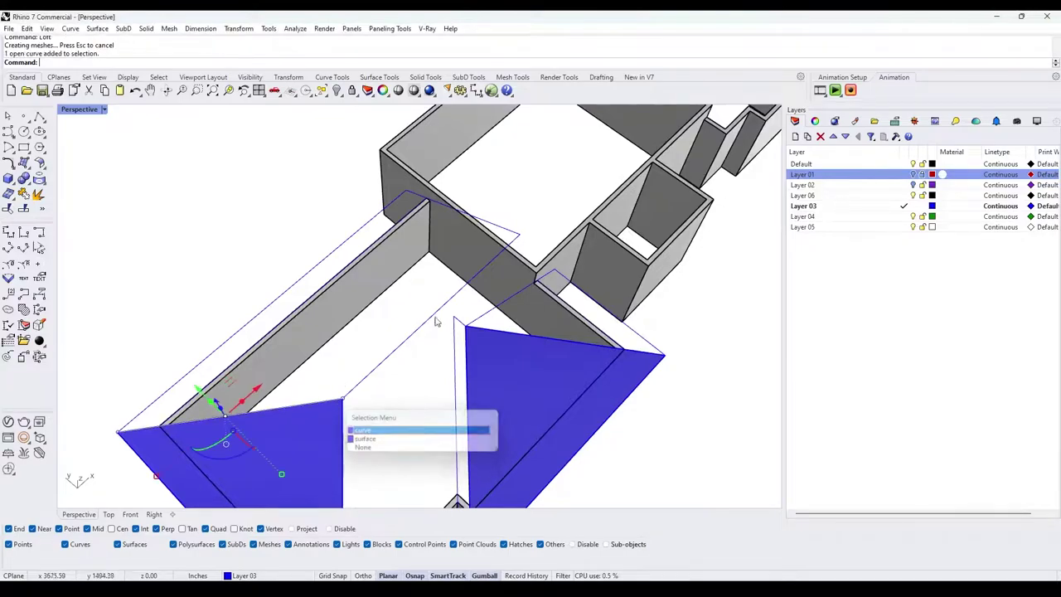
{"action": "left_click", "coordinate": [512, 233], "text": "shift"}
{"action": "key", "text": "Return"}
{"action": "key", "text": "Return"}
- Try to mirror the rear roof slope about the garage ridge, and delete the copy
{"action": "right_click_drag", "start_coordinate": [430, 363], "coordinate": [457, 326]}
{"action": "scroll", "coordinate": [485, 318], "scroll_direction": "down", "scroll_amount": 4}
{"action": "scroll", "coordinate": [457, 327], "scroll_direction": "up", "scroll_amount": 4}
{"action": "right_click_drag", "start_coordinate": [472, 396], "coordinate": [439, 322], "text": "shift"}
{"action": "scroll", "coordinate": [446, 314], "scroll_direction": "up", "scroll_amount": 5}
{"action": "scroll", "coordinate": [452, 296], "scroll_direction": "down", "scroll_amount": 5}
{"action": "right_click_drag", "start_coordinate": [495, 300], "coordinate": [327, 255]}
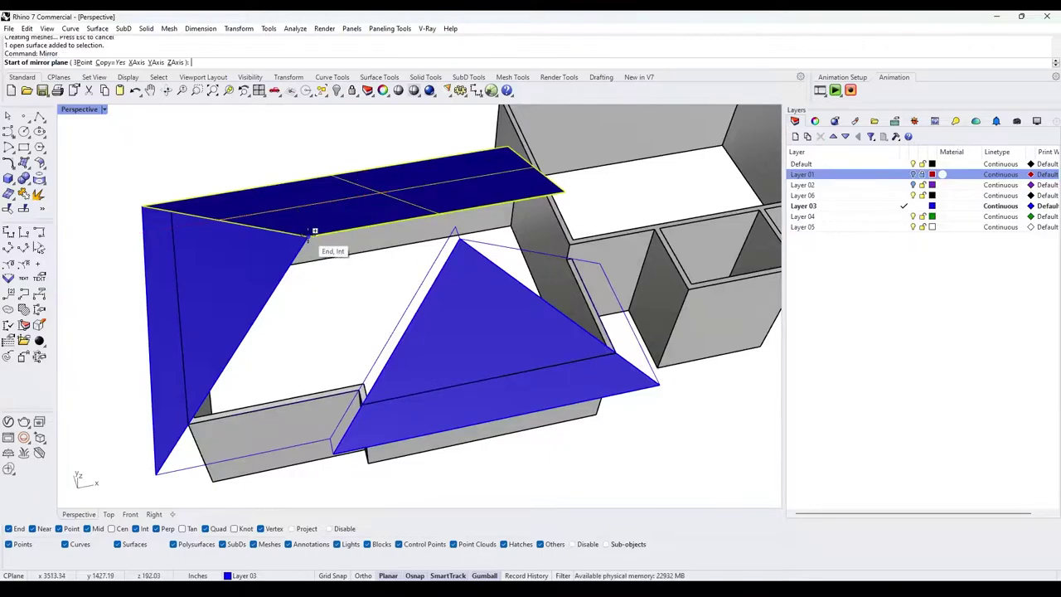
{"action": "left_click", "coordinate": [314, 232]}
{"action": "left_click", "coordinate": [88, 230], "text": "shift"}
{"action": "right_click_drag", "start_coordinate": [162, 257], "coordinate": [364, 369]}
{"action": "key", "text": "Delete"}
- Extrude the front outer hip line as a surface along the front eave's direction, from its eave corner to the jog's inner corner
{"action": "right_click_drag", "start_coordinate": [461, 295], "coordinate": [308, 431]}
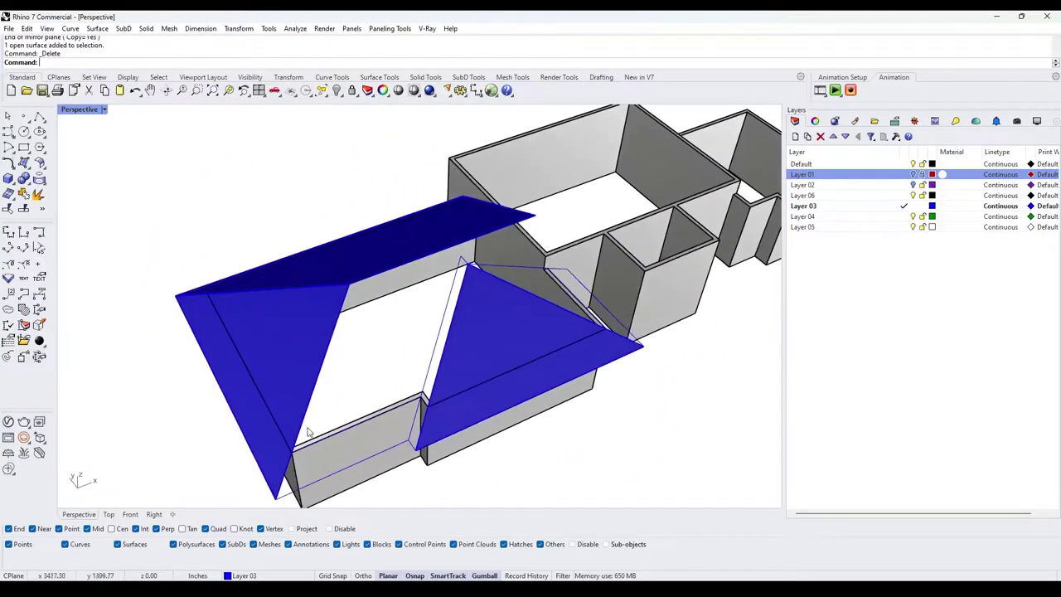
{"action": "left_click", "coordinate": [312, 409]}
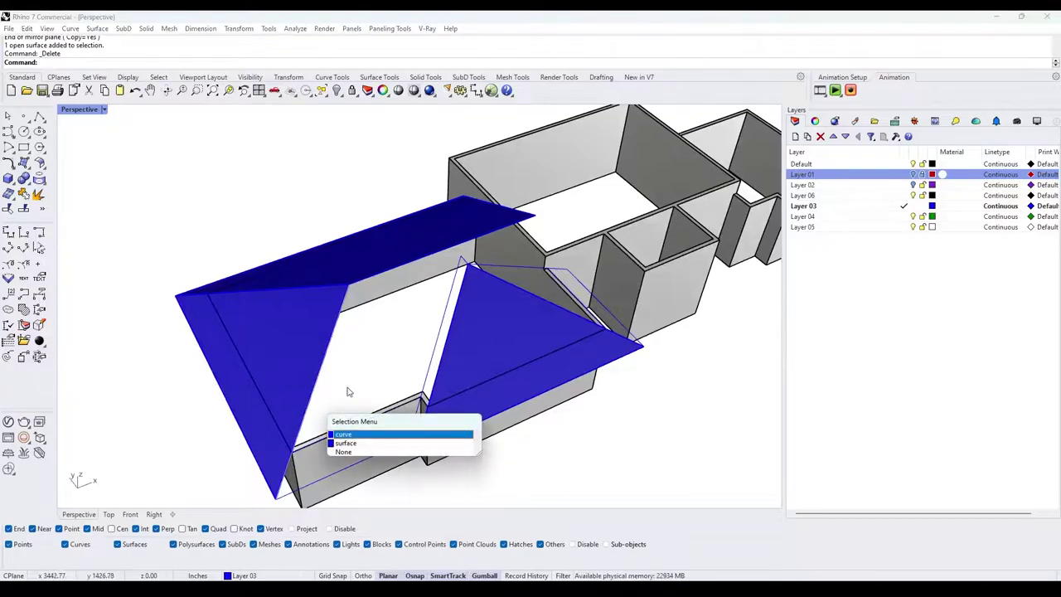
{"action": "left_click", "coordinate": [373, 431]}
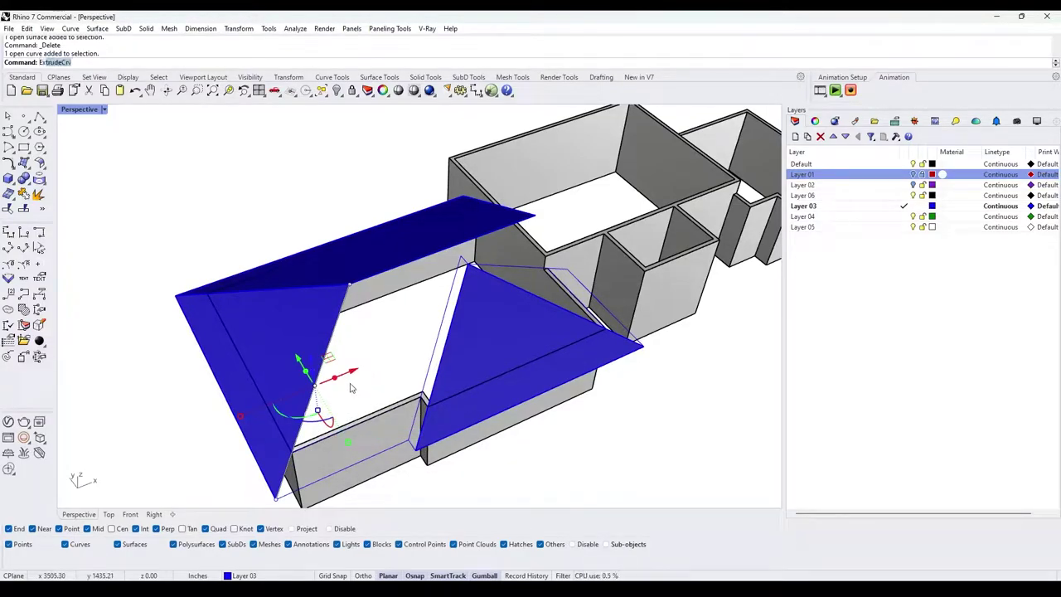
{"action": "key", "text": "Return"}
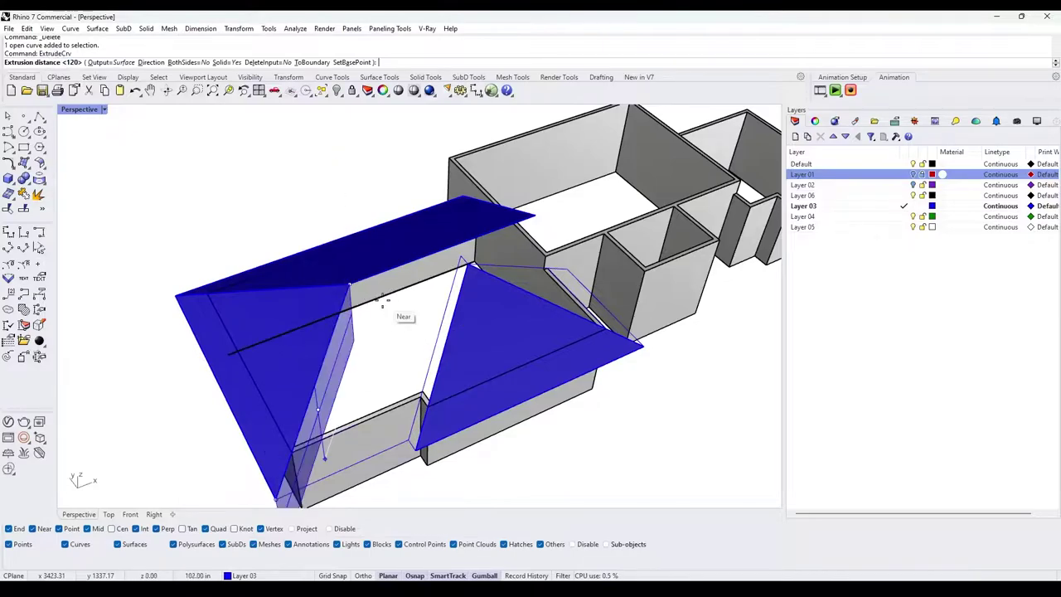
{"action": "right_click_drag", "start_coordinate": [391, 338], "coordinate": [408, 276], "text": "shift"}
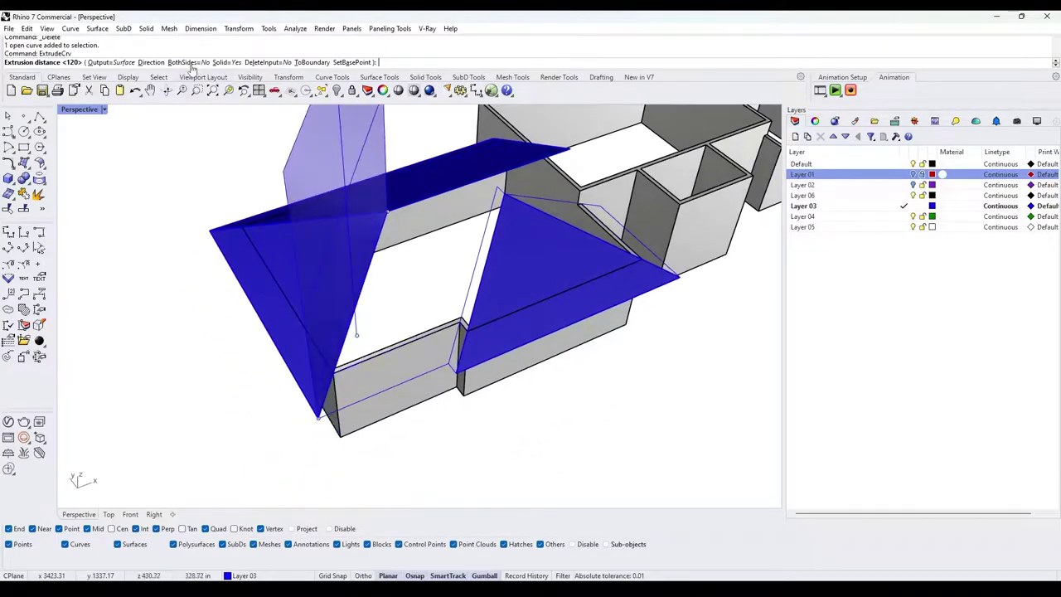
{"action": "left_click", "coordinate": [151, 62]}
{"action": "scroll", "coordinate": [296, 424], "scroll_direction": "up", "scroll_amount": 3}
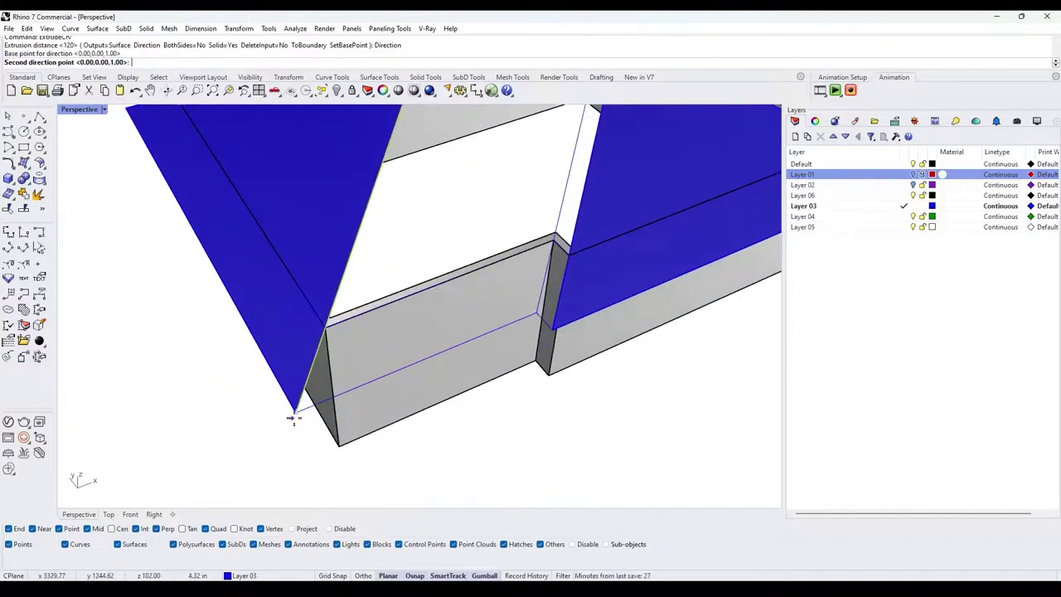
{"action": "left_click", "coordinate": [402, 370]}
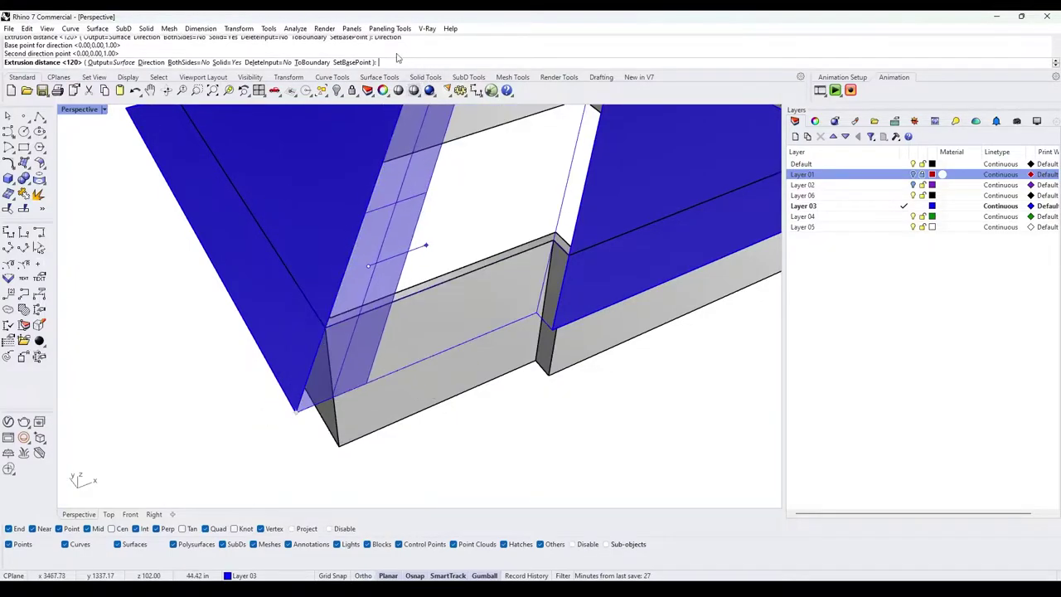
{"action": "left_click", "coordinate": [365, 63]}
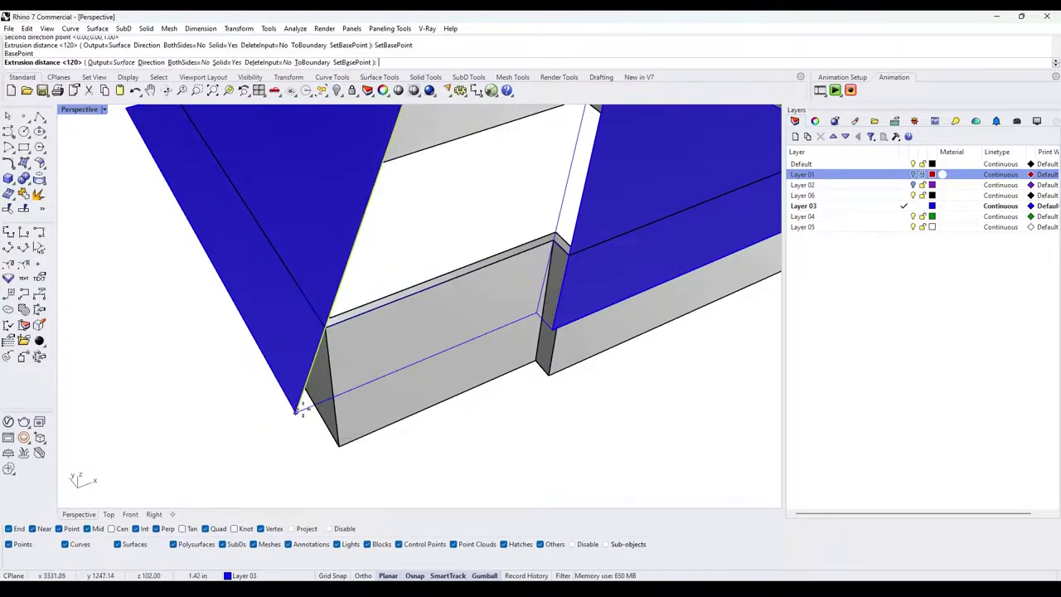
{"action": "left_click", "coordinate": [528, 319]}
{"action": "scroll", "coordinate": [513, 318], "scroll_direction": "down", "scroll_amount": 5}
{"action": "scroll", "coordinate": [500, 315], "scroll_direction": "up", "scroll_amount": 2}
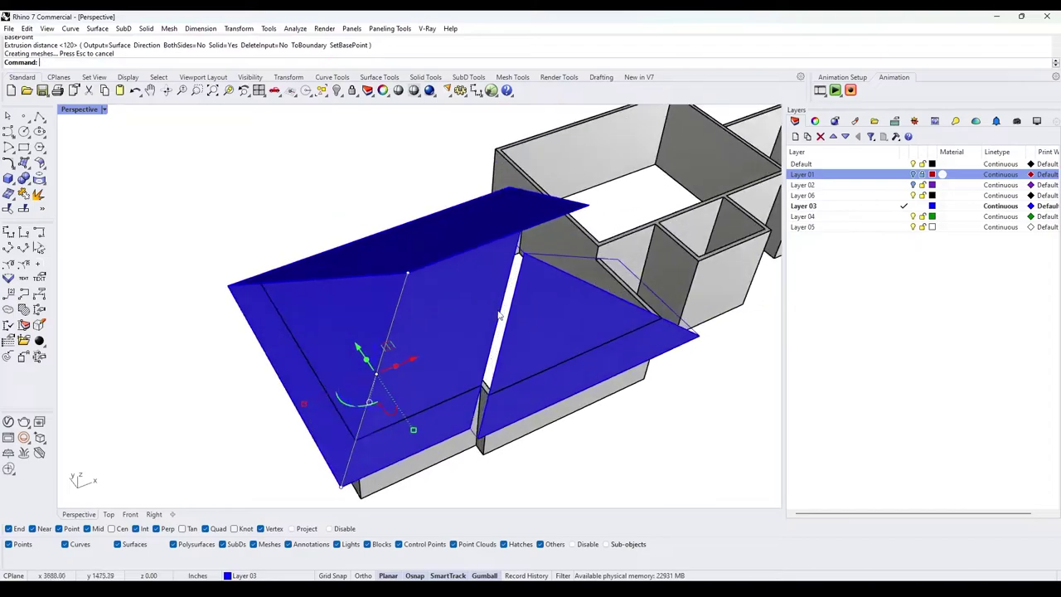
{"action": "scroll", "coordinate": [535, 327], "scroll_direction": "down", "scroll_amount": 3}
{"action": "scroll", "coordinate": [600, 235], "scroll_direction": "up", "scroll_amount": 8}
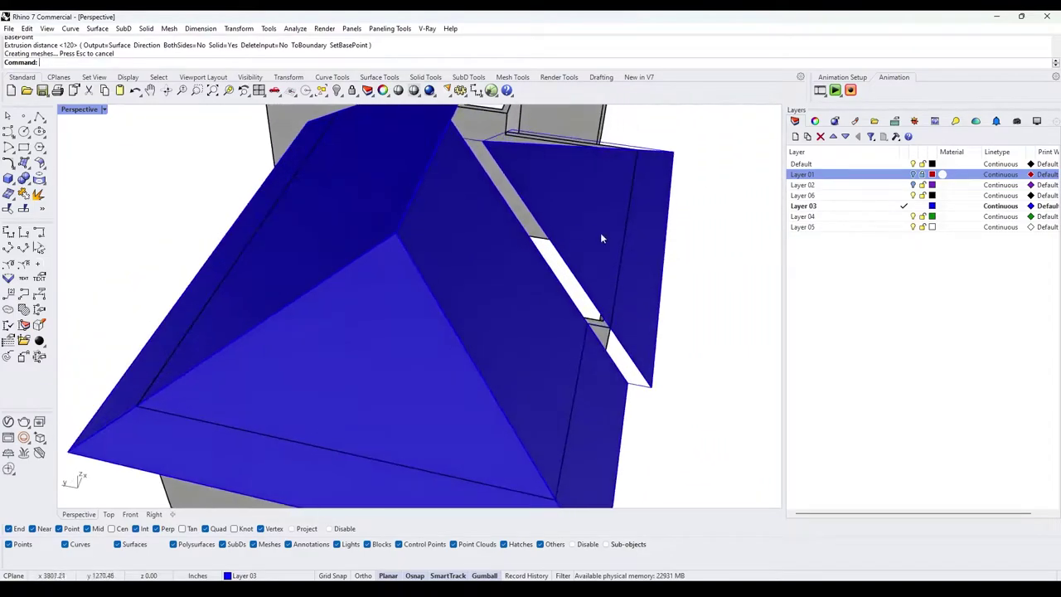
- Extrude the projecting front slope's inner hip line as a surface along the jog's eave direction, ending at the recessed slope's eave corner
{"action": "scroll", "coordinate": [451, 312], "scroll_direction": "down", "scroll_amount": 5}
{"action": "right_click_drag", "start_coordinate": [451, 312], "coordinate": [449, 287]}
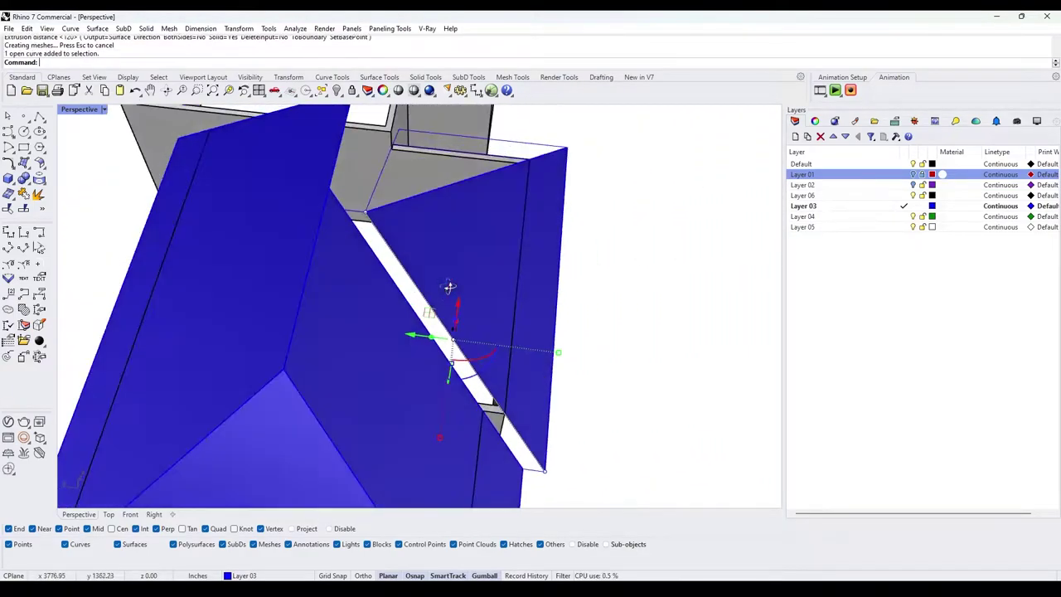
{"action": "right_click", "coordinate": [448, 286]}
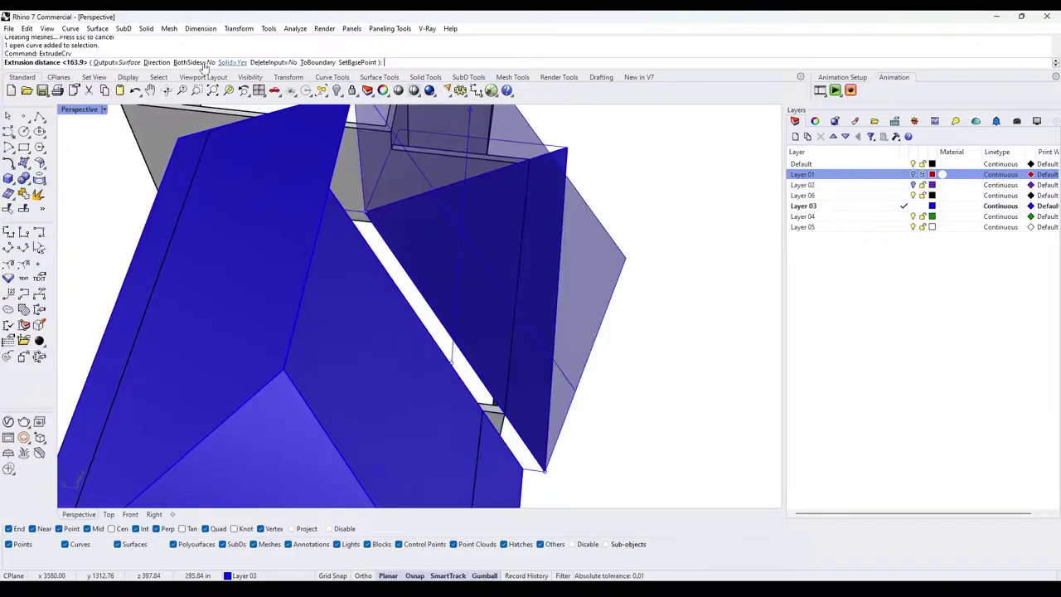
{"action": "left_click", "coordinate": [157, 63]}
{"action": "scroll", "coordinate": [555, 485], "scroll_direction": "up", "scroll_amount": 2}
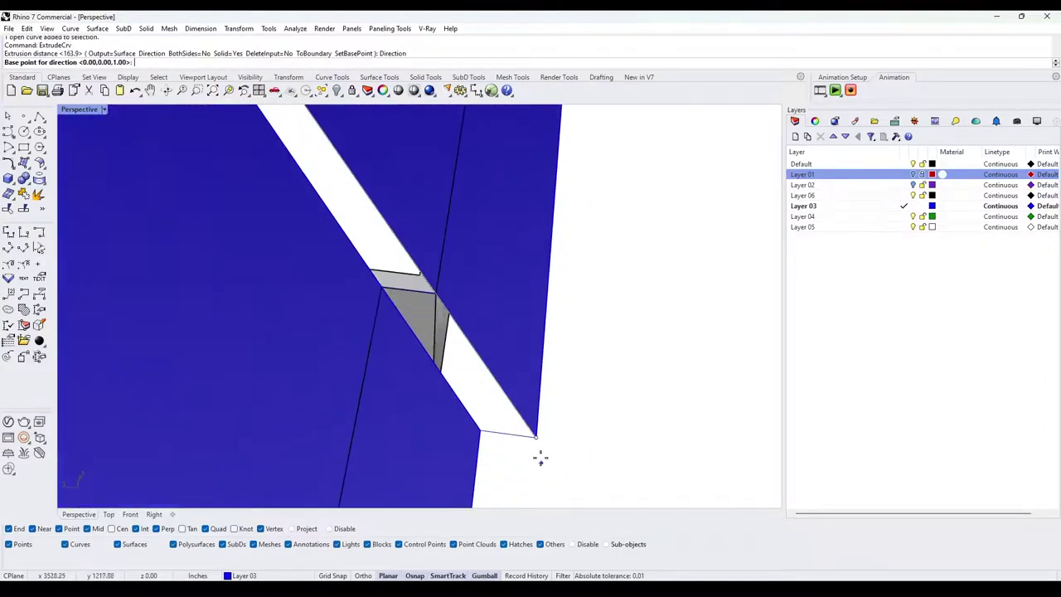
{"action": "left_click", "coordinate": [508, 441]}
{"action": "scroll", "coordinate": [507, 434], "scroll_direction": "down", "scroll_amount": 2}
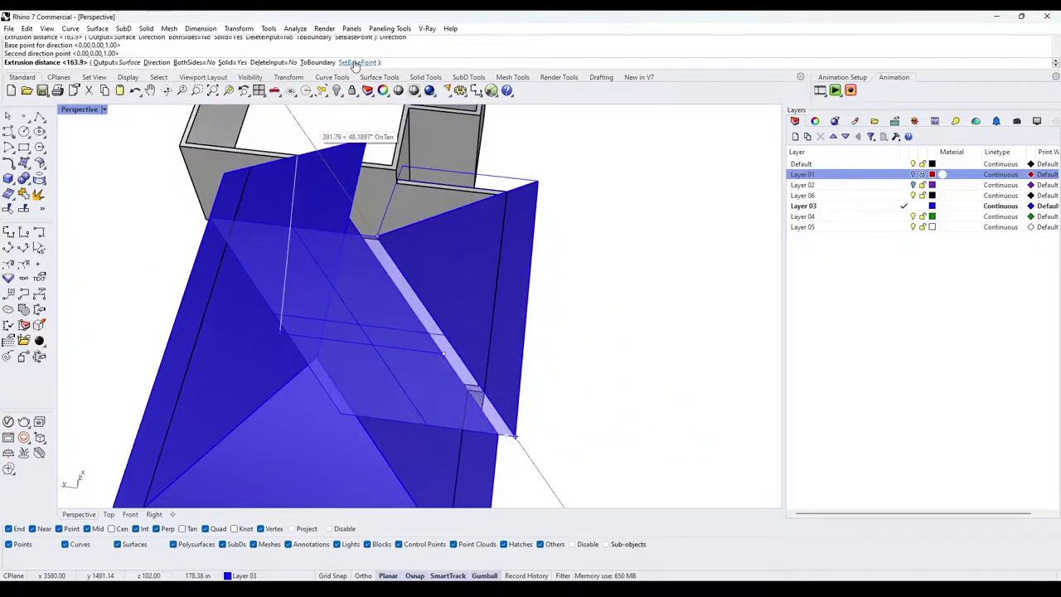
{"action": "left_click", "coordinate": [354, 63]}
{"action": "scroll", "coordinate": [580, 328], "scroll_direction": "up", "scroll_amount": 2}
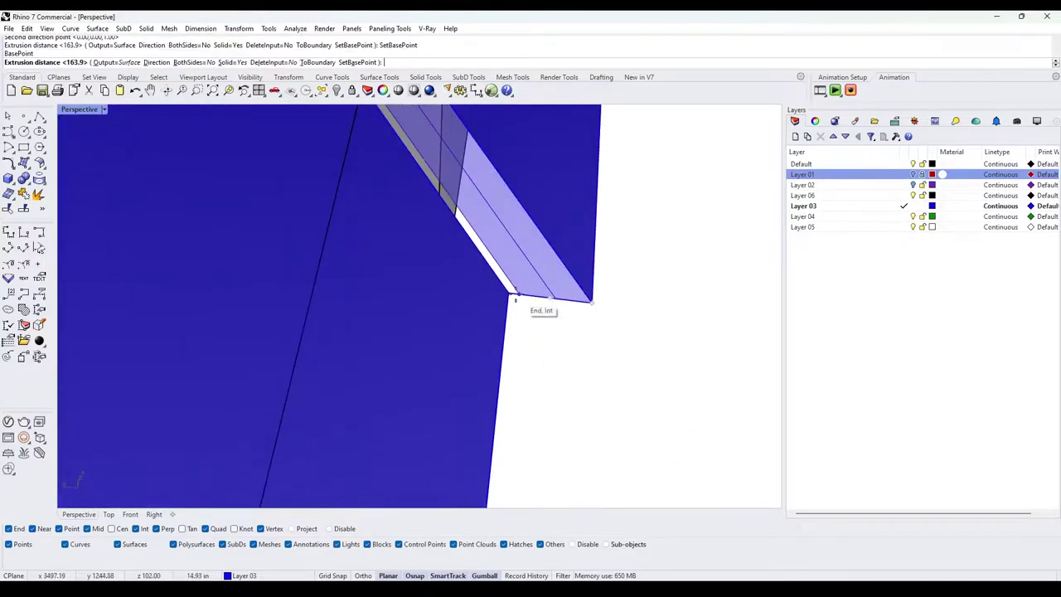
{"action": "left_click", "coordinate": [531, 302]}
{"action": "scroll", "coordinate": [489, 325], "scroll_direction": "down", "scroll_amount": 5}
{"action": "right_click_drag", "start_coordinate": [488, 326], "coordinate": [501, 224]}
{"action": "scroll", "coordinate": [494, 268], "scroll_direction": "up", "scroll_amount": 3}
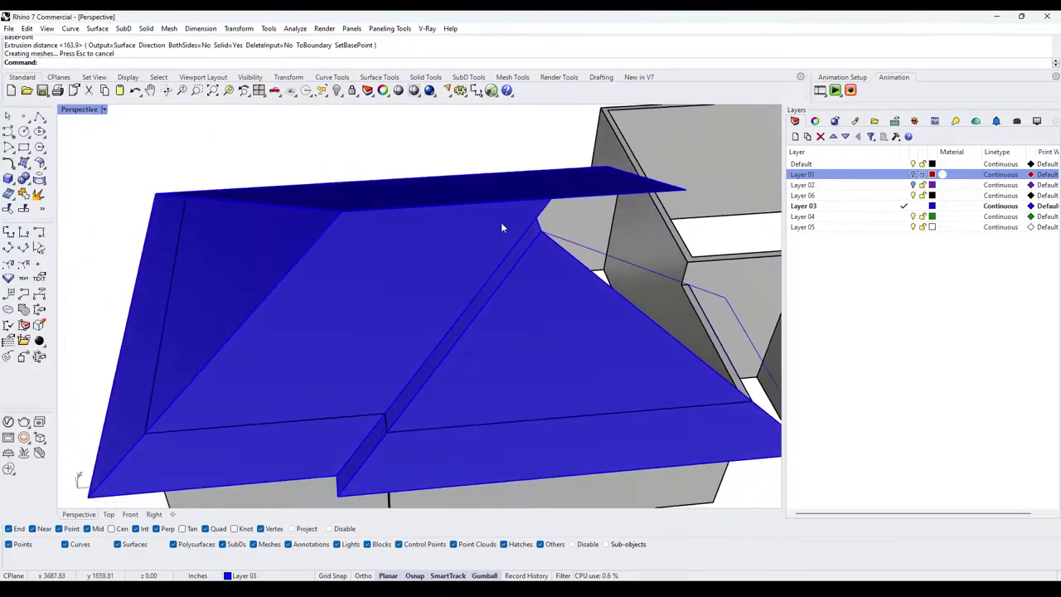
- Delete the leftover construction curves at the garage roof's inner end
{"action": "scroll", "coordinate": [497, 241], "scroll_direction": "down", "scroll_amount": 4}
{"action": "right_click_drag", "start_coordinate": [485, 284], "coordinate": [421, 284]}
{"action": "scroll", "coordinate": [421, 310], "scroll_direction": "up", "scroll_amount": 5}
{"action": "right_click_drag", "start_coordinate": [347, 235], "coordinate": [442, 283]}
{"action": "left_click", "coordinate": [402, 295]}
{"action": "scroll", "coordinate": [402, 295], "scroll_direction": "down", "scroll_amount": 5}
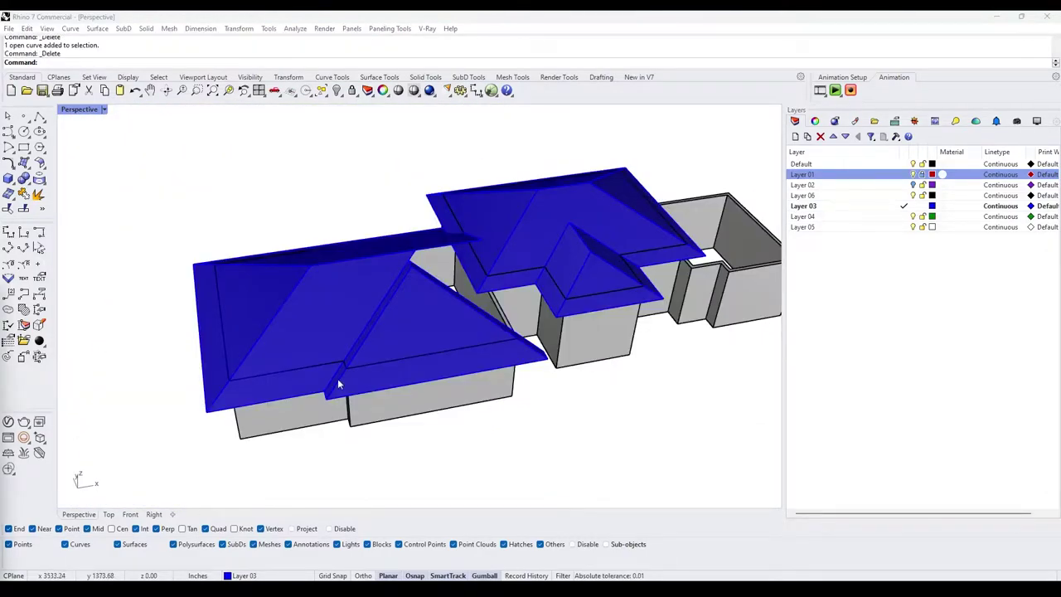
- Mirror the garage's rear roof slope about the garage ridge, keeping the original
{"action": "right_click_drag", "start_coordinate": [522, 329], "coordinate": [450, 319]}
{"action": "scroll", "coordinate": [530, 322], "scroll_direction": "up", "scroll_amount": 4}
{"action": "right_click_drag", "start_coordinate": [564, 320], "coordinate": [513, 304]}
{"action": "scroll", "coordinate": [513, 305], "scroll_direction": "down", "scroll_amount": 5}
{"action": "right_click_drag", "start_coordinate": [305, 309], "coordinate": [277, 285]}
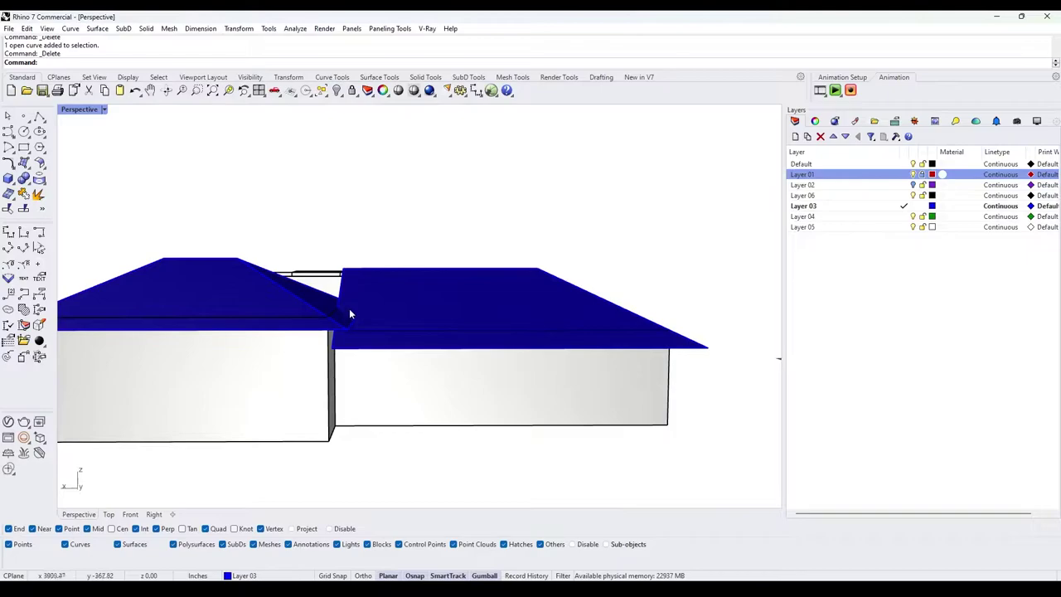
{"action": "right_click_drag", "start_coordinate": [361, 284], "coordinate": [492, 270]}
{"action": "scroll", "coordinate": [418, 240], "scroll_direction": "up", "scroll_amount": 3}
{"action": "left_click", "coordinate": [440, 233]}
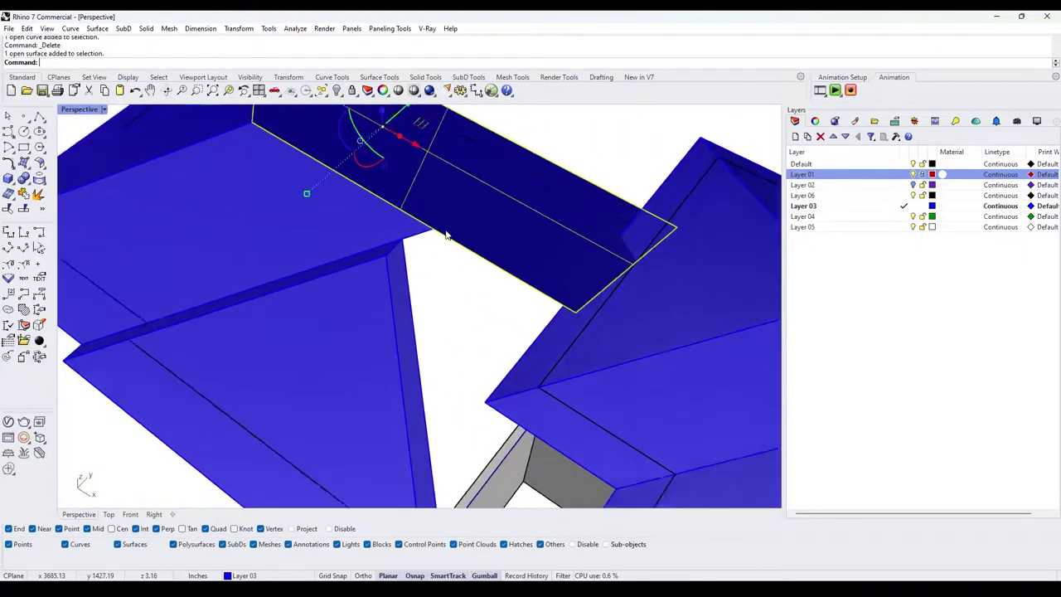
{"action": "type", "text": "Mirror"}
{"action": "key", "text": "Return"}
{"action": "left_click", "coordinate": [404, 244]}
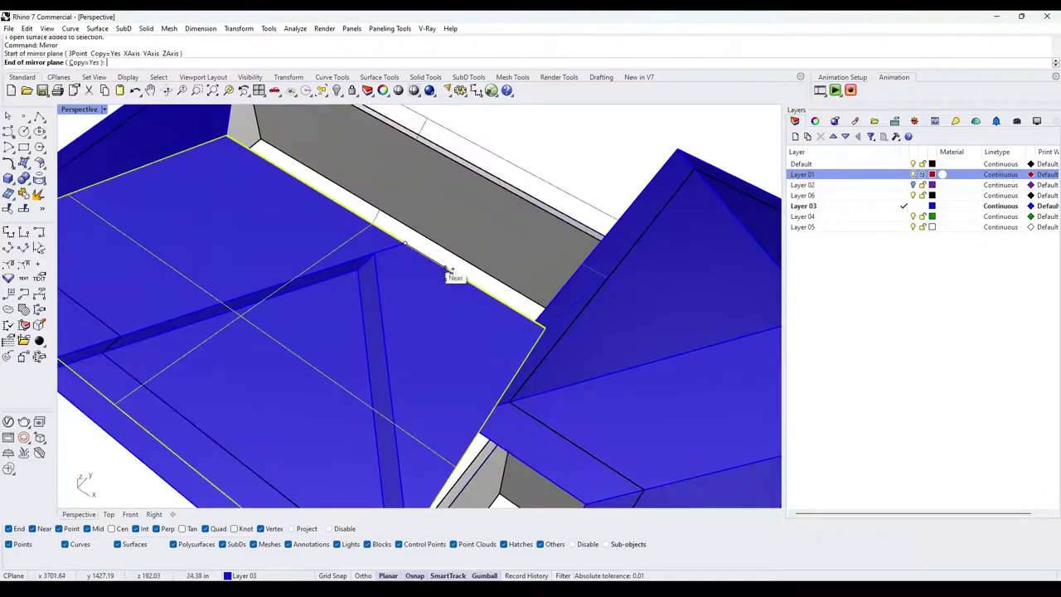
{"action": "left_click", "coordinate": [467, 287]}
- Trim the mirrored slope with the existing recessed front slope, removing the area where the two overlap
{"action": "scroll", "coordinate": [440, 291], "scroll_direction": "down", "scroll_amount": 2}
{"action": "right_click_drag", "start_coordinate": [440, 290], "coordinate": [418, 264]}
{"action": "key", "text": "Escape"}
{"action": "left_click", "coordinate": [434, 297]}
{"action": "right_click_drag", "start_coordinate": [434, 315], "coordinate": [419, 259]}
{"action": "key", "text": "Escape"}
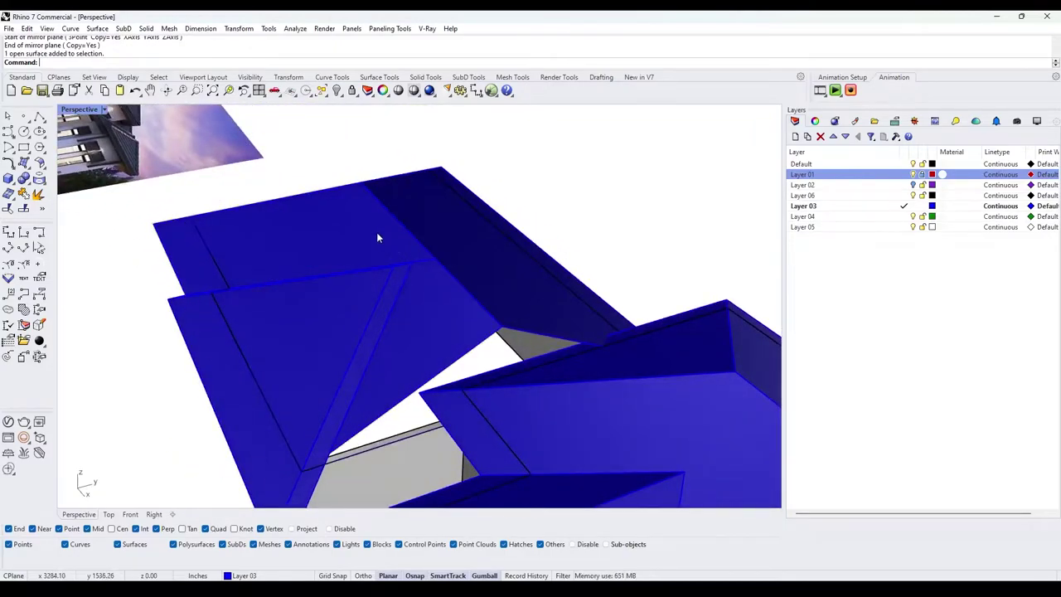
{"action": "left_click", "coordinate": [380, 231]}
{"action": "left_click", "coordinate": [421, 272]}
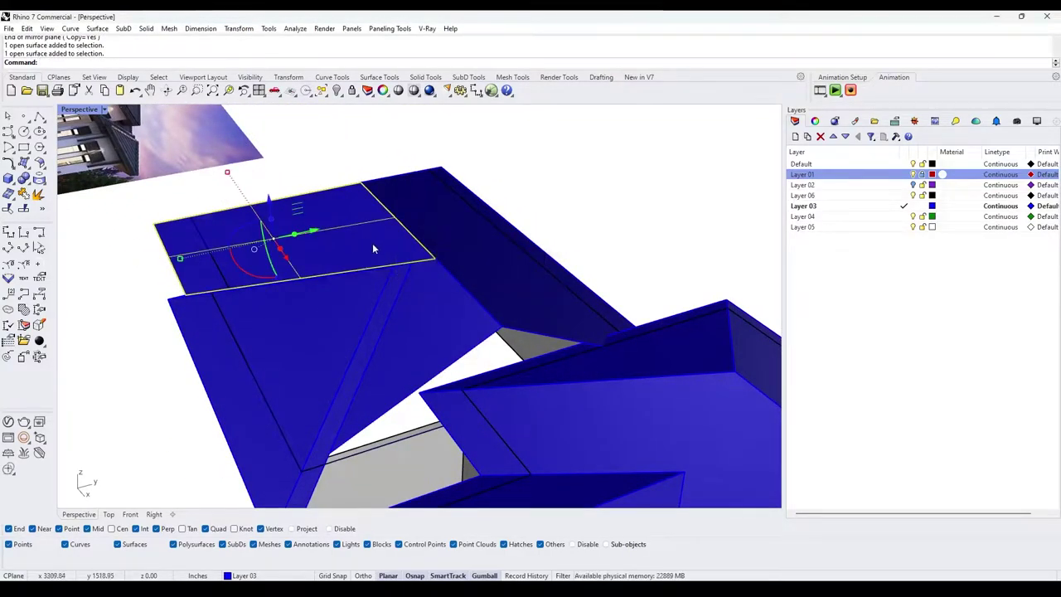
{"action": "key", "text": "Return"}
{"action": "left_click", "coordinate": [395, 249]}
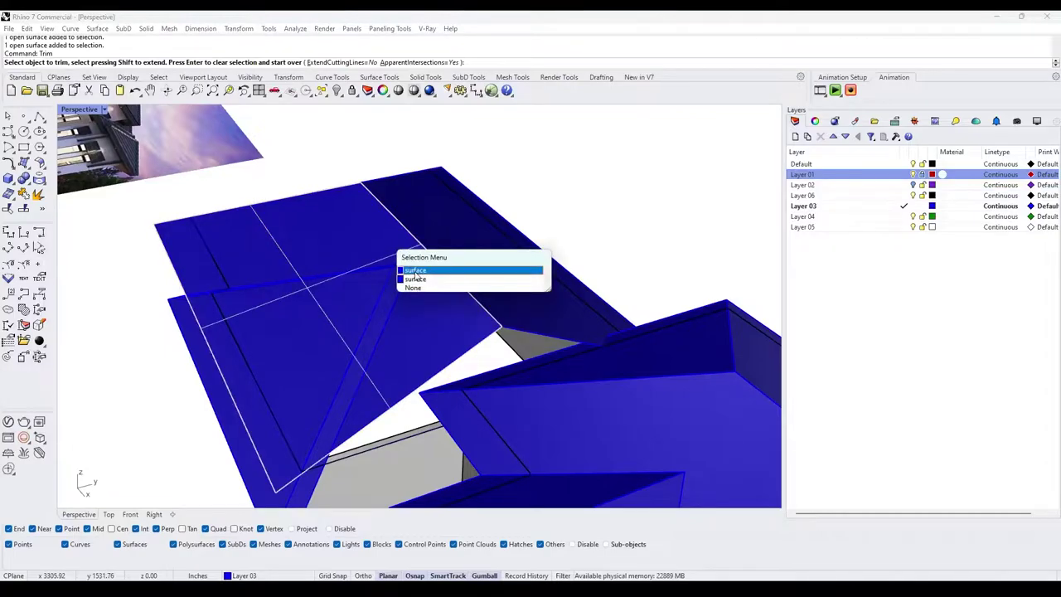
{"action": "left_click", "coordinate": [416, 280]}
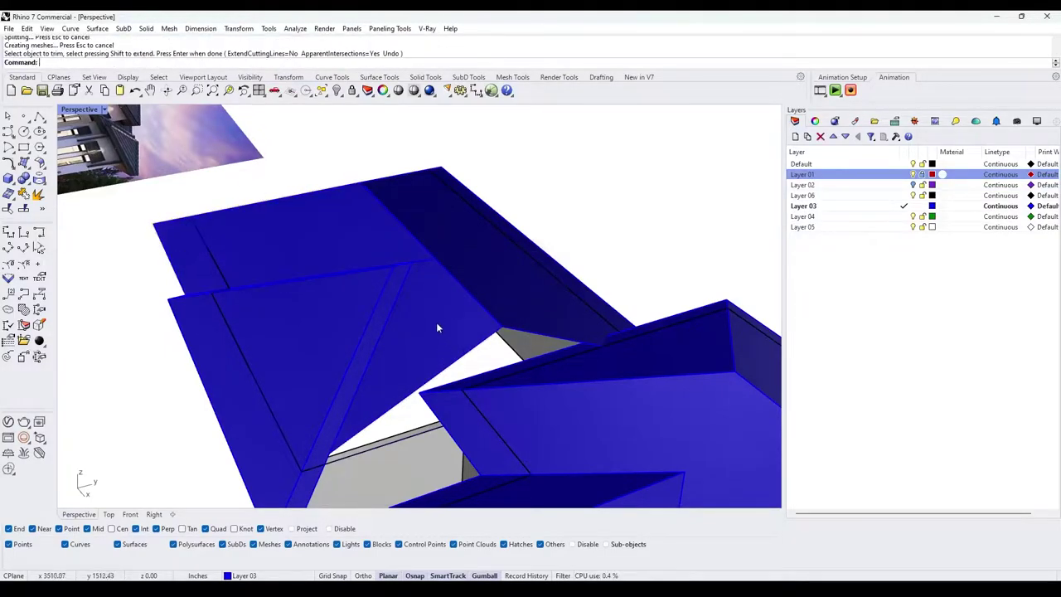
{"action": "key", "text": "Return"}
- Trim the mirrored slope with the projecting triangular slope and its two side strips, removing the part beneath them
{"action": "left_click", "coordinate": [353, 366]}
{"action": "right_click_drag", "start_coordinate": [353, 366], "coordinate": [535, 243]}
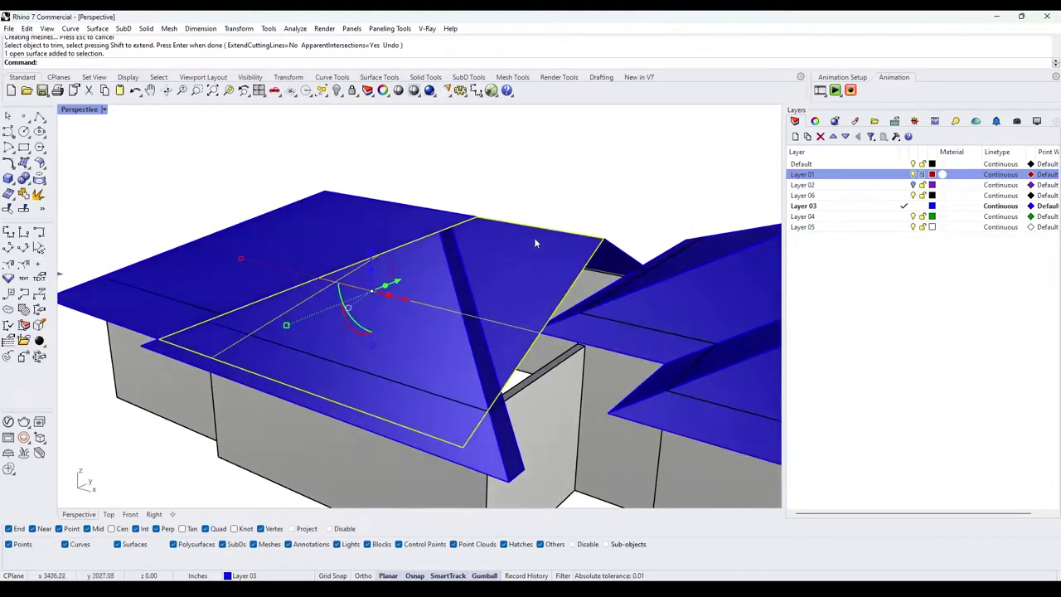
{"action": "right_click_drag", "start_coordinate": [390, 341], "coordinate": [517, 318]}
{"action": "left_click", "coordinate": [465, 334]}
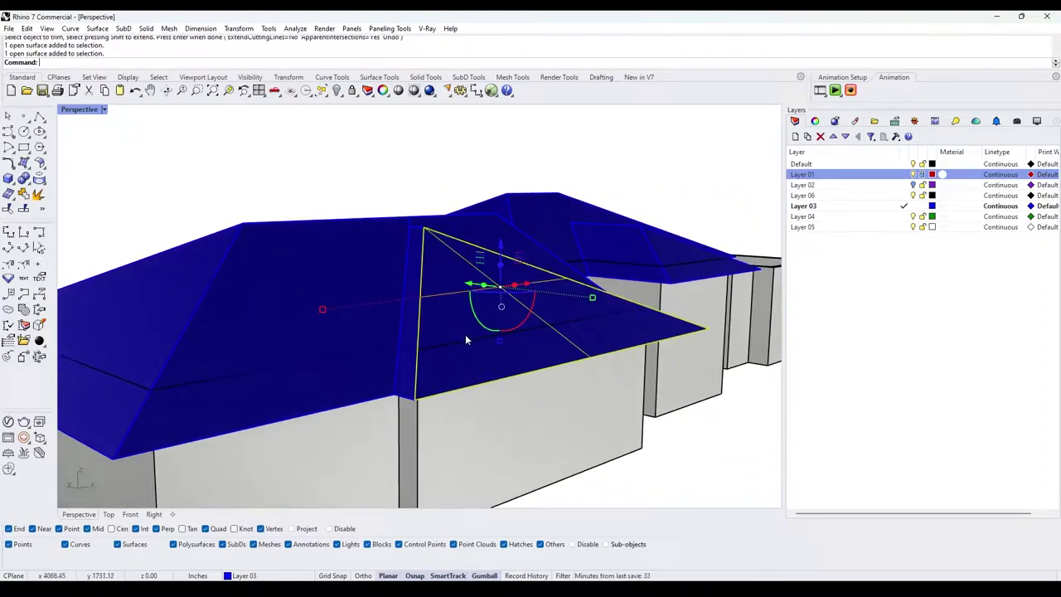
{"action": "left_click", "coordinate": [413, 367], "text": "shift"}
{"action": "right_click_drag", "start_coordinate": [450, 355], "coordinate": [513, 333]}
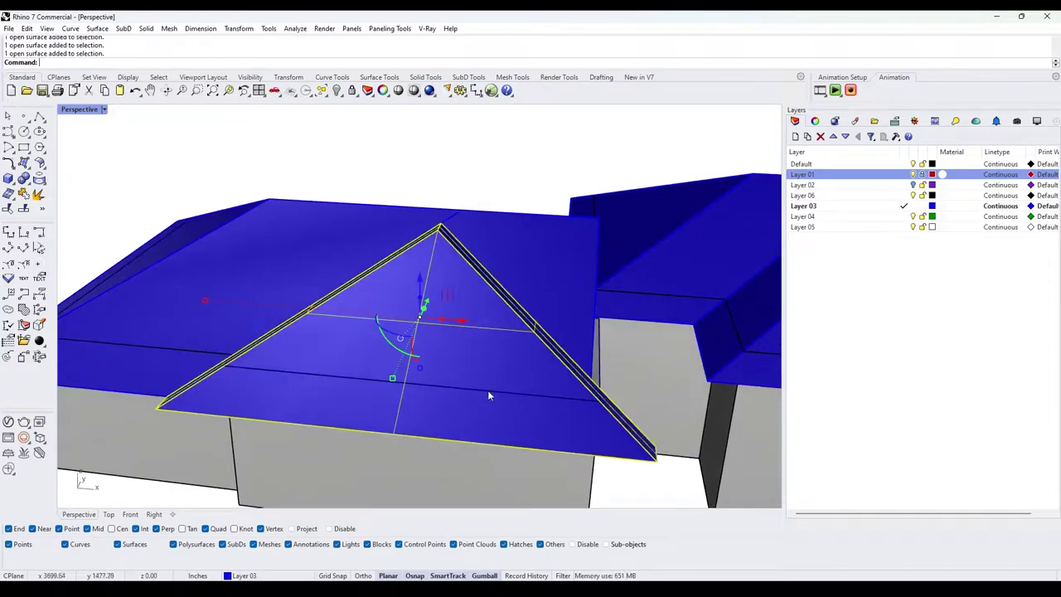
{"action": "right_click_drag", "start_coordinate": [487, 396], "coordinate": [509, 288]}
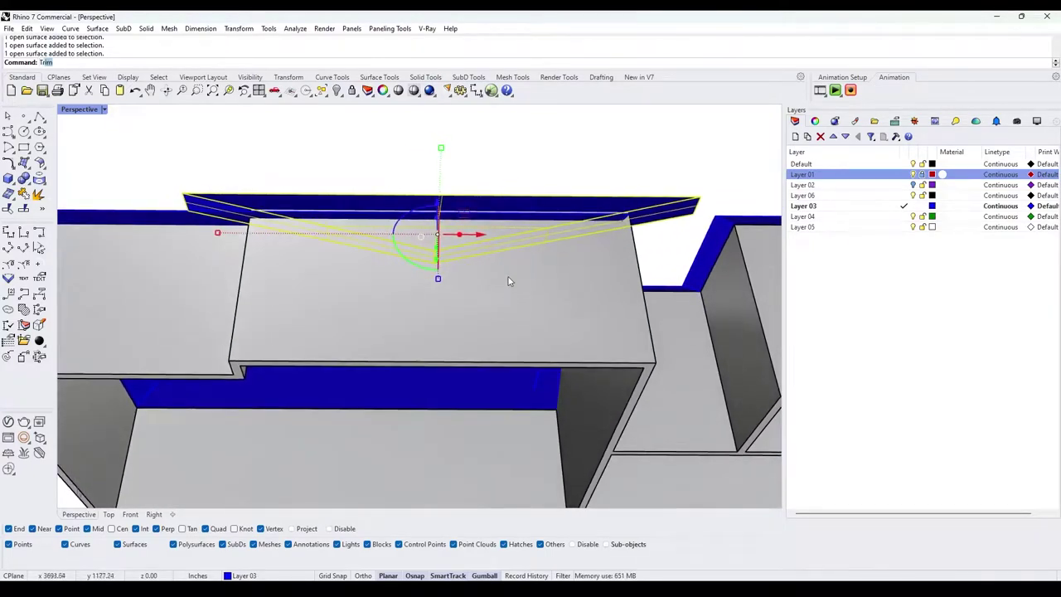
{"action": "key", "text": "Return"}
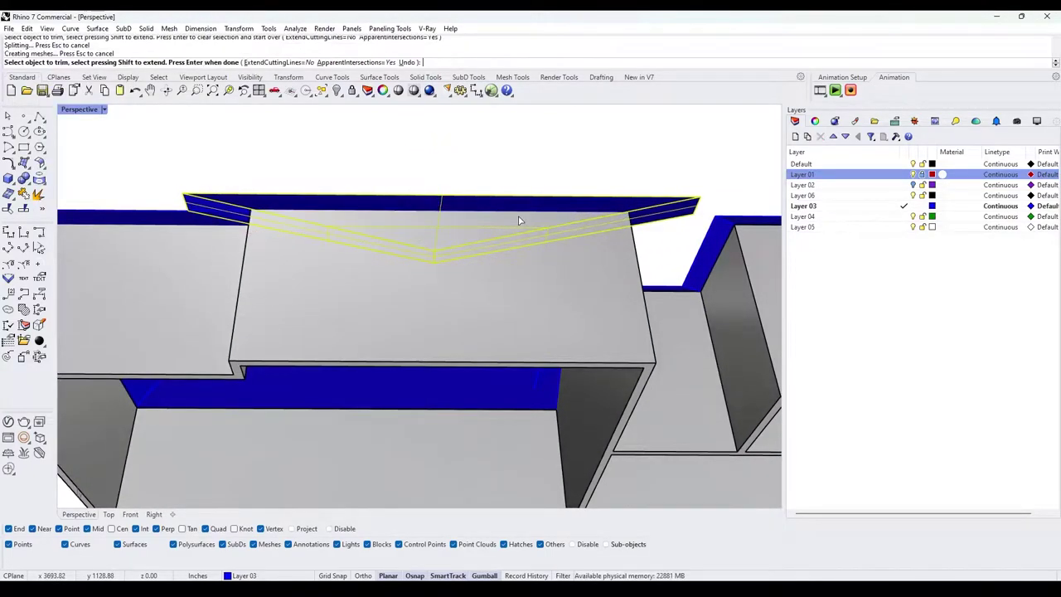
{"action": "right_click_drag", "start_coordinate": [519, 220], "coordinate": [601, 191]}
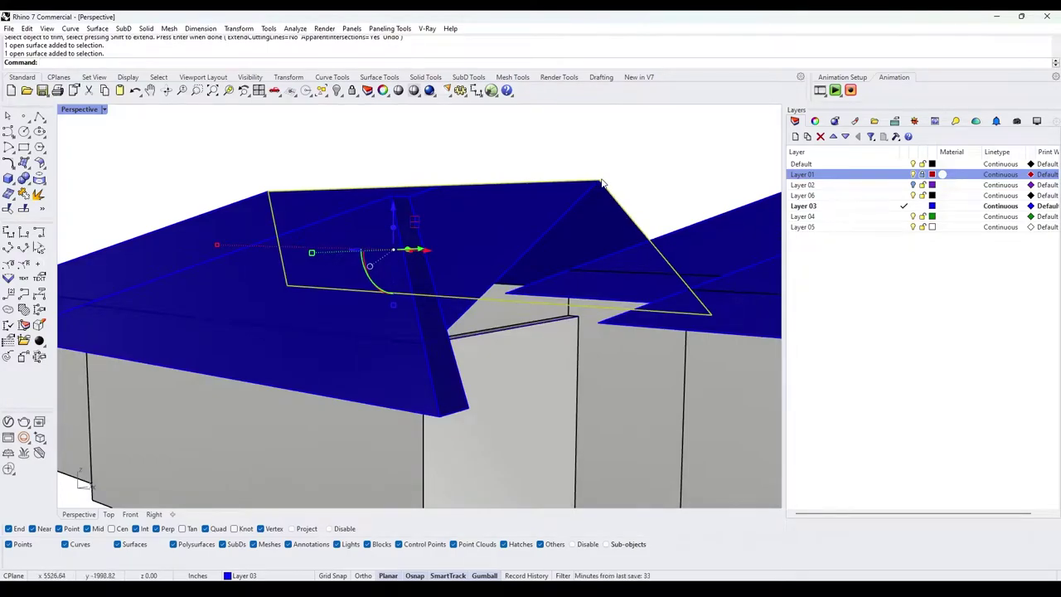
- Examine how the garage roof's ridge and inner end meet the adjoining house roof from several directions
{"action": "right_click_drag", "start_coordinate": [602, 184], "coordinate": [441, 206]}
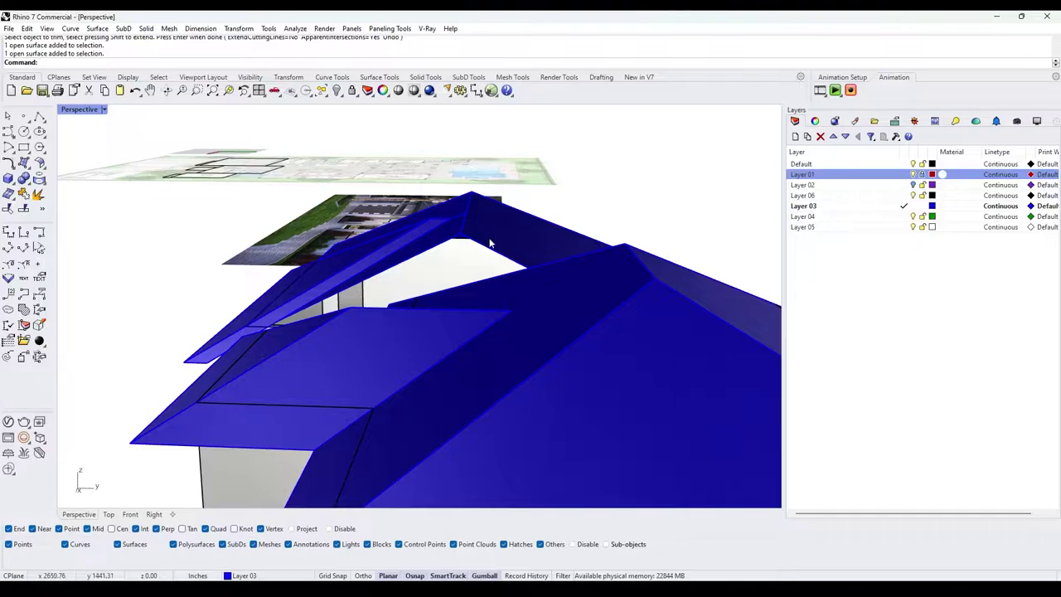
{"action": "mouse_move", "coordinate": [489, 242]}
{"action": "right_mouse_down"}
{"action": "mouse_move", "coordinate": [486, 213]}
{"action": "mouse_move", "coordinate": [479, 238]}
{"action": "right_mouse_up"}
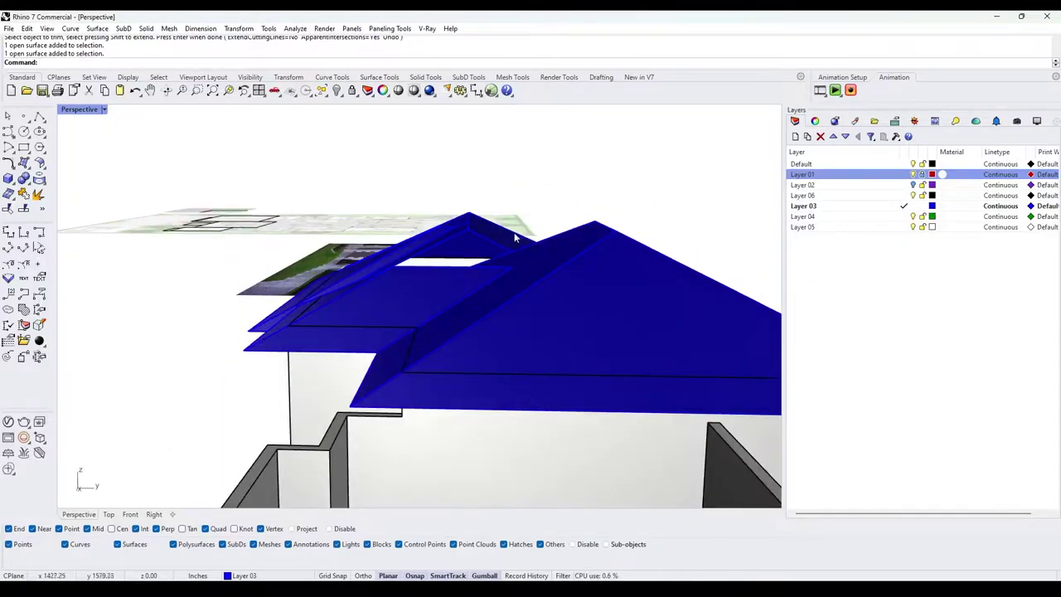
{"action": "right_click_drag", "start_coordinate": [570, 242], "coordinate": [237, 341]}
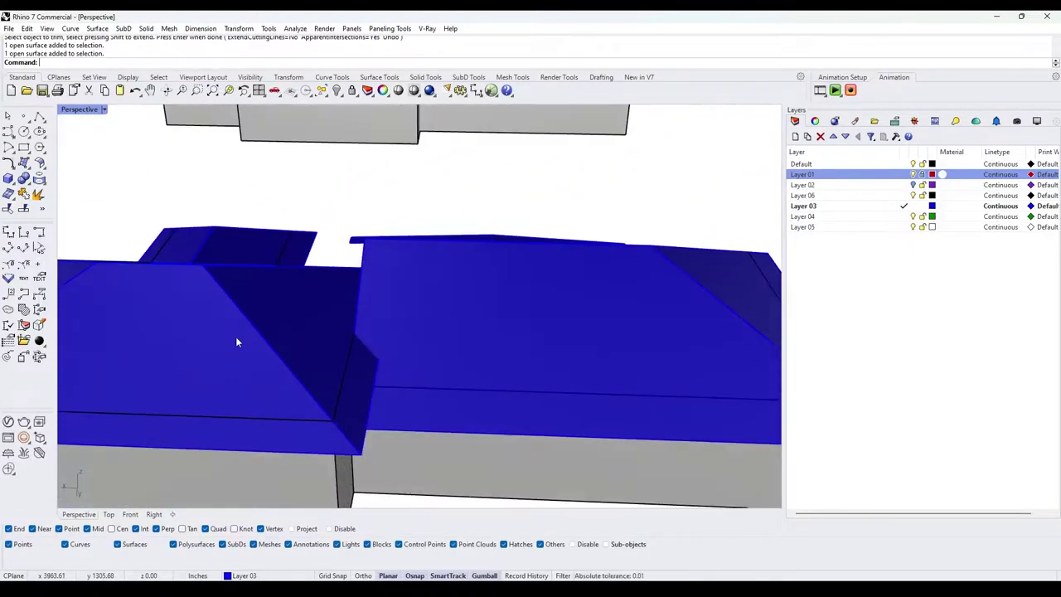
{"action": "left_click", "coordinate": [293, 321]}
{"action": "key", "text": "Escape"}
{"action": "right_click_drag", "start_coordinate": [294, 321], "coordinate": [475, 251]}
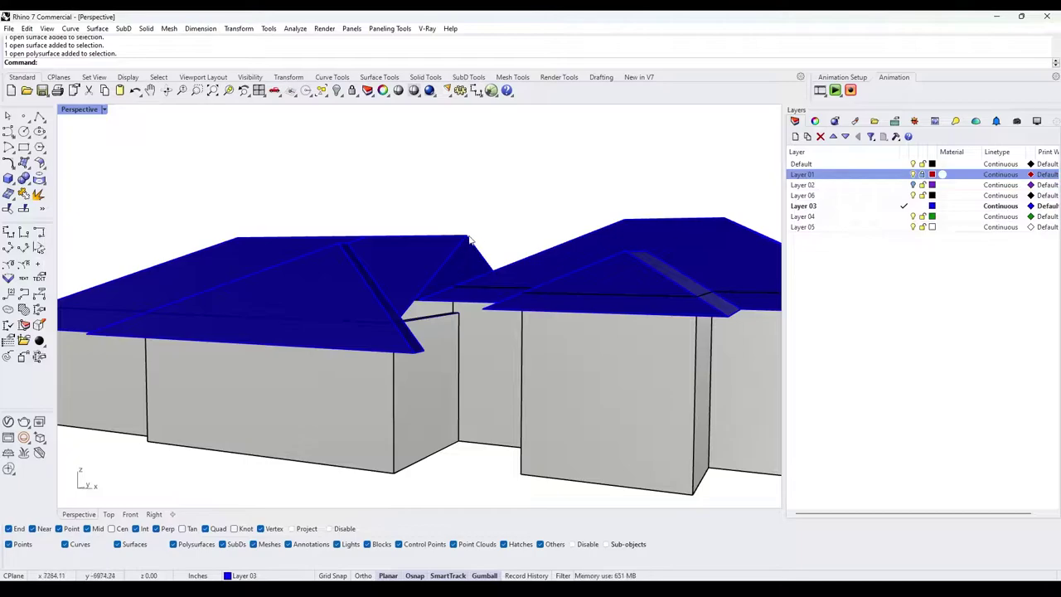
{"action": "right_click_drag", "start_coordinate": [452, 284], "coordinate": [486, 377]}
- Offset the garage's wall-top outline curve outward by 36 inches
{"action": "scroll", "coordinate": [486, 372], "scroll_direction": "up", "scroll_amount": 2}
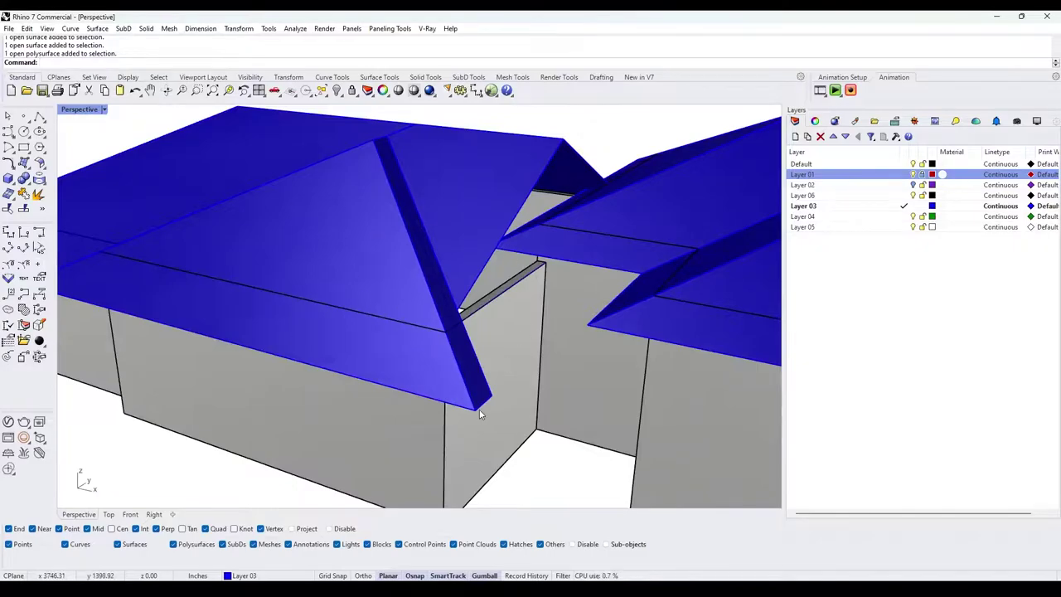
{"action": "left_click", "coordinate": [479, 409]}
{"action": "left_click", "coordinate": [493, 332]}
{"action": "left_click", "coordinate": [508, 294]}
{"action": "left_click", "coordinate": [533, 320]}
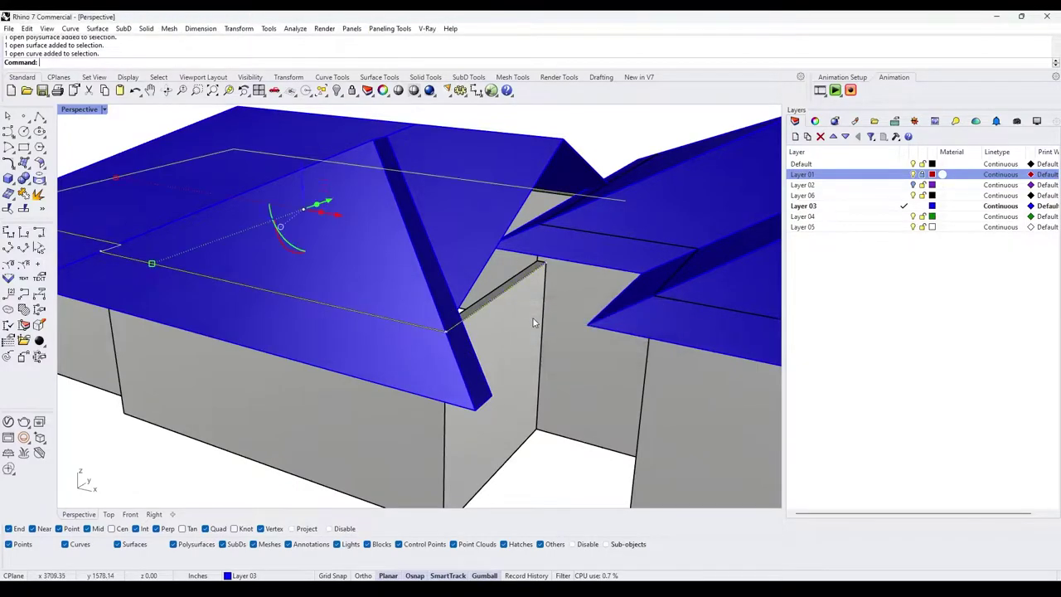
{"action": "key", "text": "Return"}
{"action": "type", "text": "Offset"}
{"action": "key", "text": "Return"}
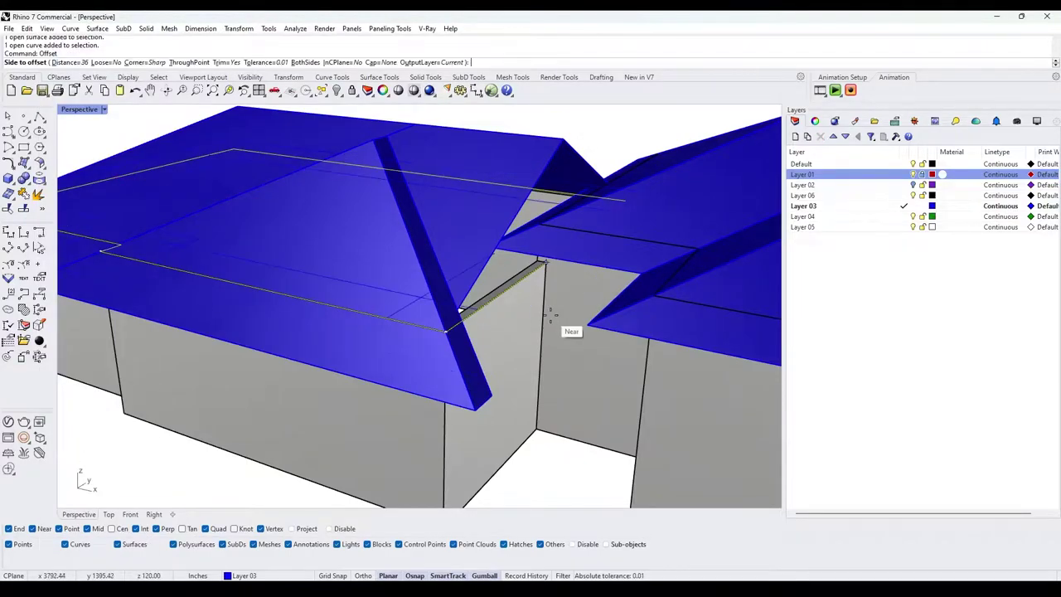
{"action": "left_click", "coordinate": [551, 311]}
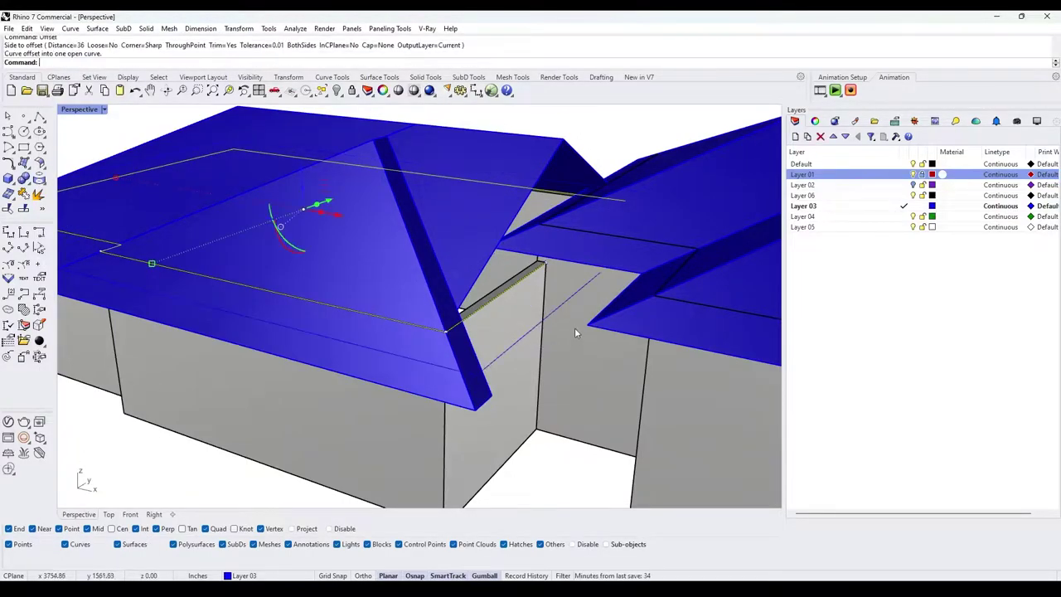
- Lower the offset eave curve by 1'6"
{"action": "left_click", "coordinate": [574, 293]}
{"action": "left_click", "coordinate": [299, 168]}
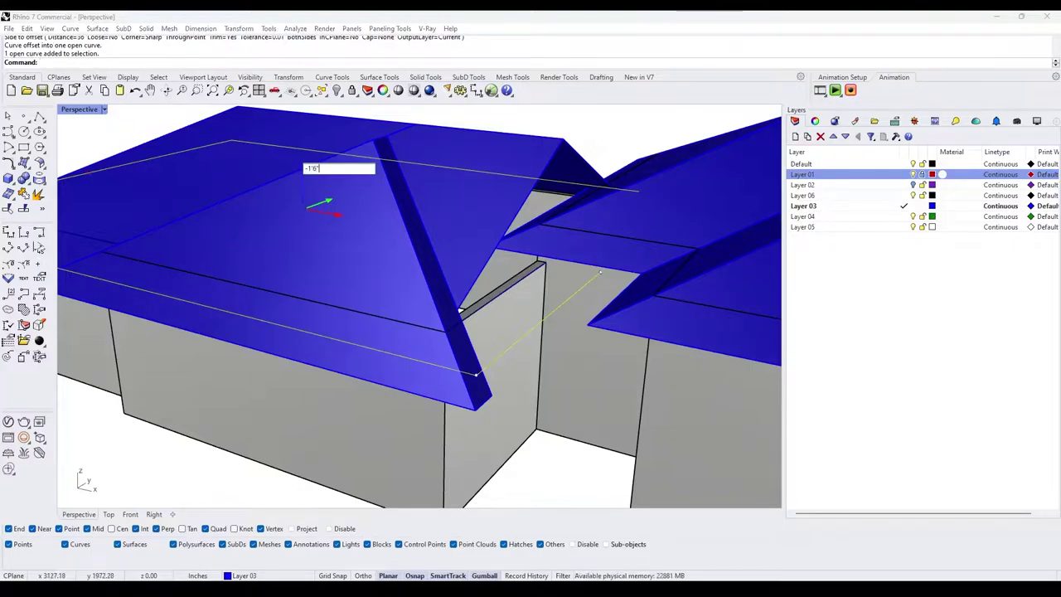
{"action": "type", "text": "-1'6\""}
{"action": "key", "text": "Return"}
{"action": "key", "text": "Escape"}
- Draw a line from the garage's inner wall-top corner to the end of the lowered eave curve
{"action": "left_click", "coordinate": [39, 116]}
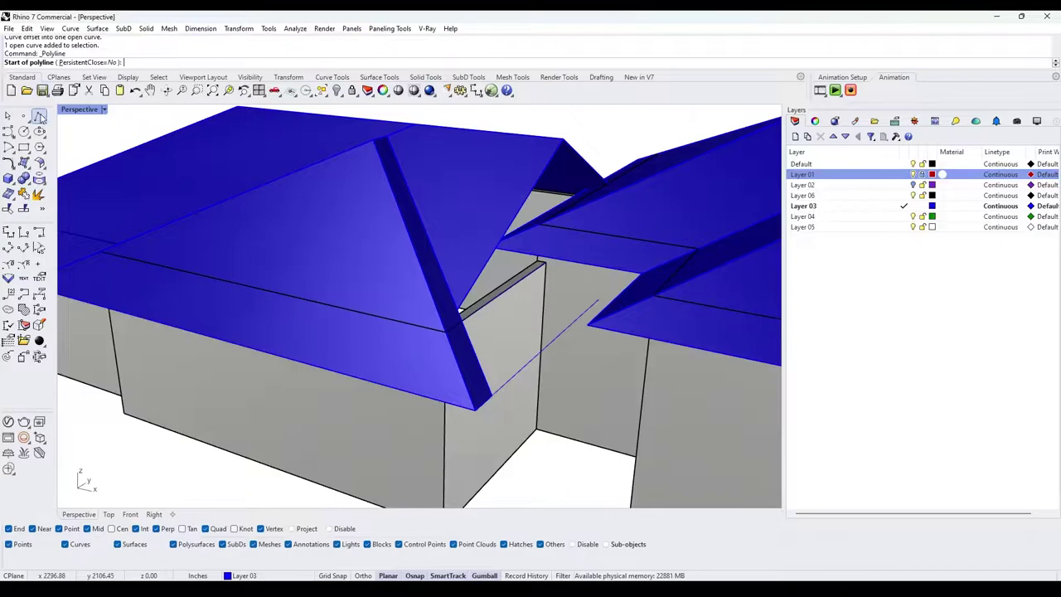
{"action": "left_click", "coordinate": [549, 260]}
{"action": "left_click", "coordinate": [600, 299]}
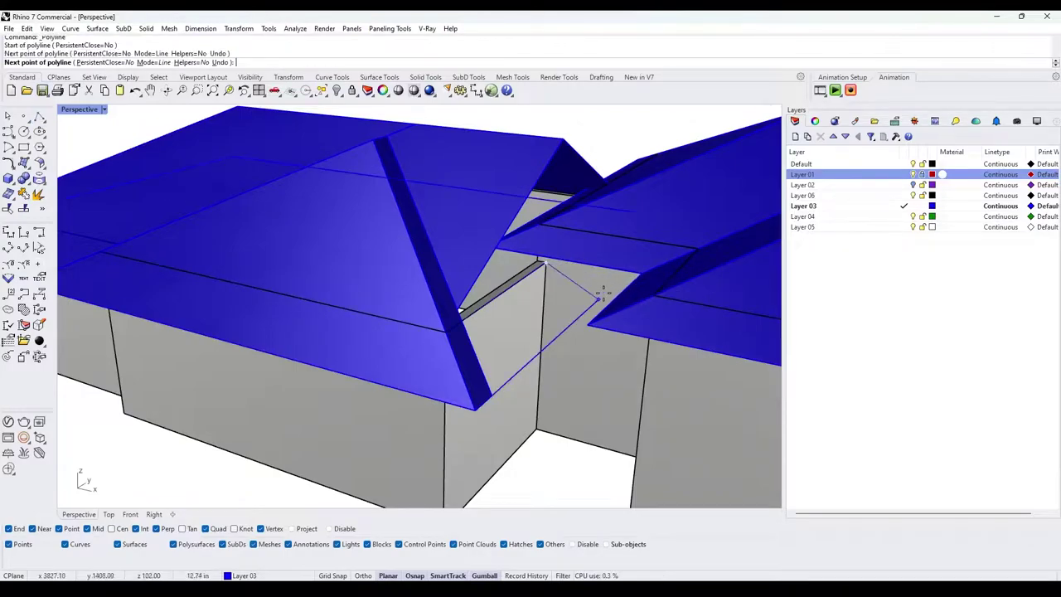
{"action": "mouse_move", "coordinate": [600, 298]}
{"action": "right_mouse_down"}
{"action": "mouse_move", "coordinate": [595, 278]}
{"action": "mouse_move", "coordinate": [586, 300]}
{"action": "mouse_move", "coordinate": [569, 249]}
{"action": "mouse_move", "coordinate": [540, 260]}
{"action": "mouse_move", "coordinate": [558, 268]}
{"action": "mouse_move", "coordinate": [549, 262]}
{"action": "right_mouse_up"}
{"action": "key", "text": "Return"}
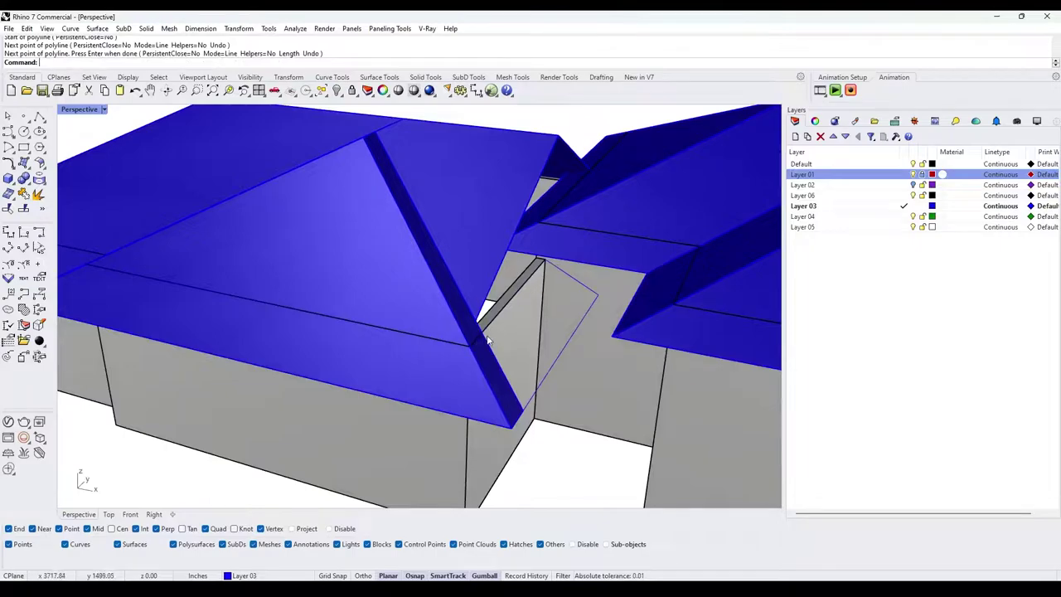
- Draw a closed four-point polyline around the inner eave, through the wall-top line's ends, the eave curve's end and the strip's eave corner
{"action": "left_click", "coordinate": [562, 276]}
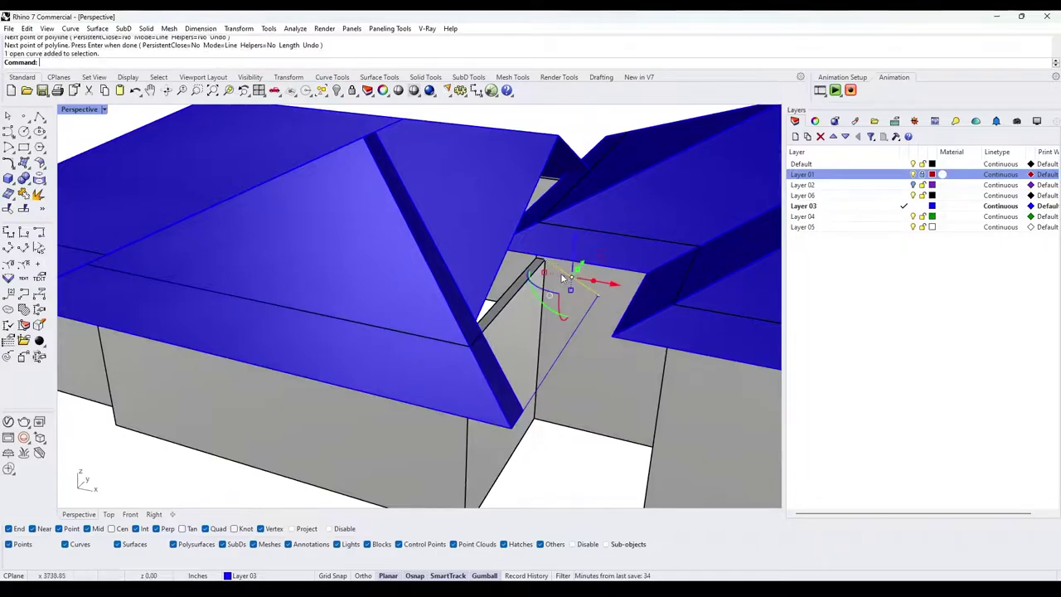
{"action": "right_click", "coordinate": [492, 338]}
{"action": "left_click", "coordinate": [480, 332]}
{"action": "left_click", "coordinate": [545, 262]}
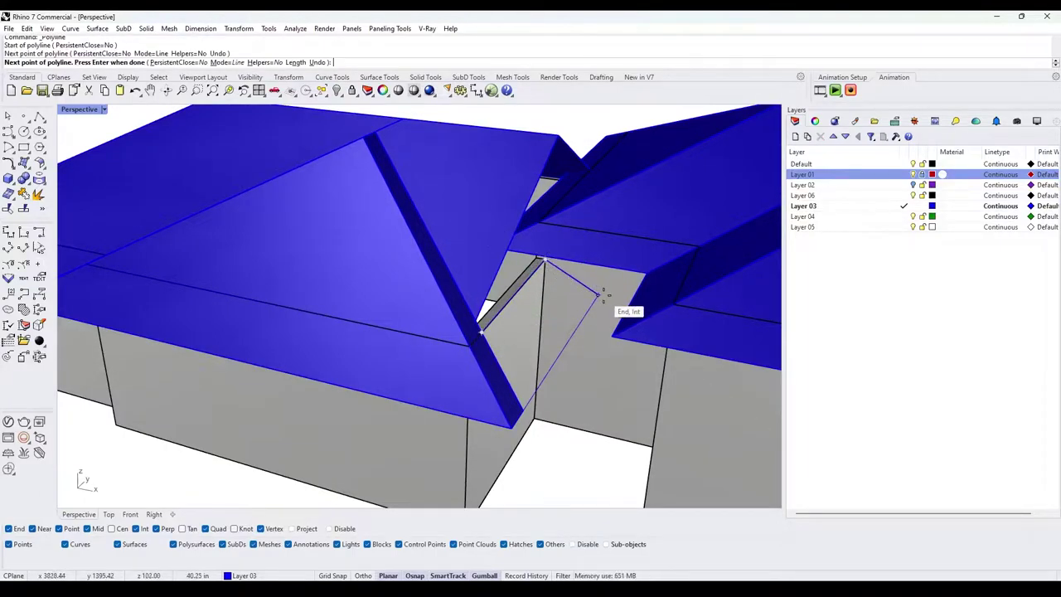
{"action": "left_click", "coordinate": [597, 294]}
{"action": "left_click", "coordinate": [525, 408]}
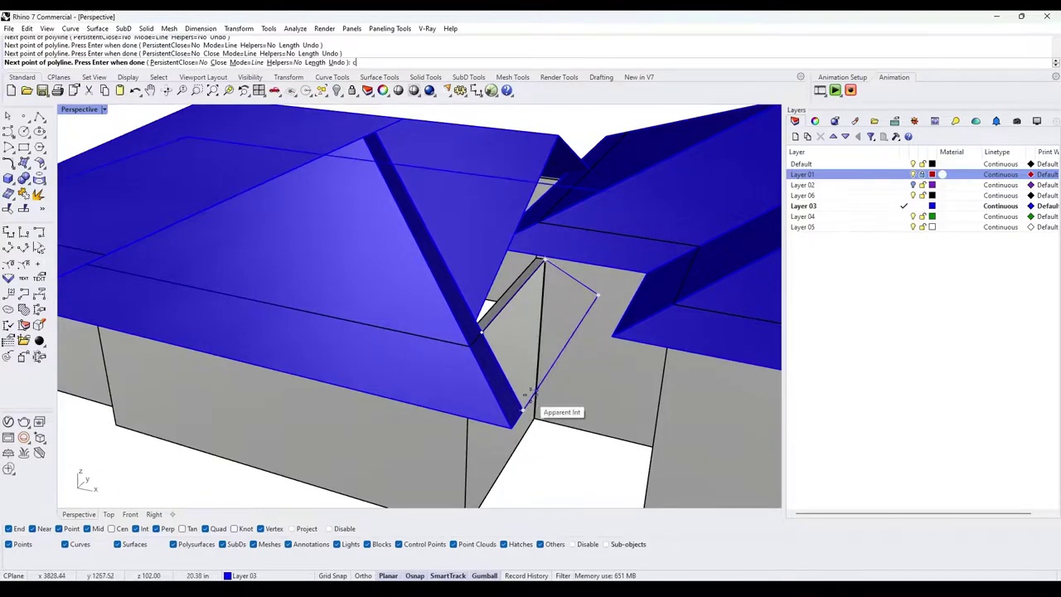
{"action": "key", "text": "Return"}
- Fill the closed eave outline with a planar surface and delete the outline curve
{"action": "left_click", "coordinate": [544, 406]}
{"action": "left_click", "coordinate": [580, 426]}
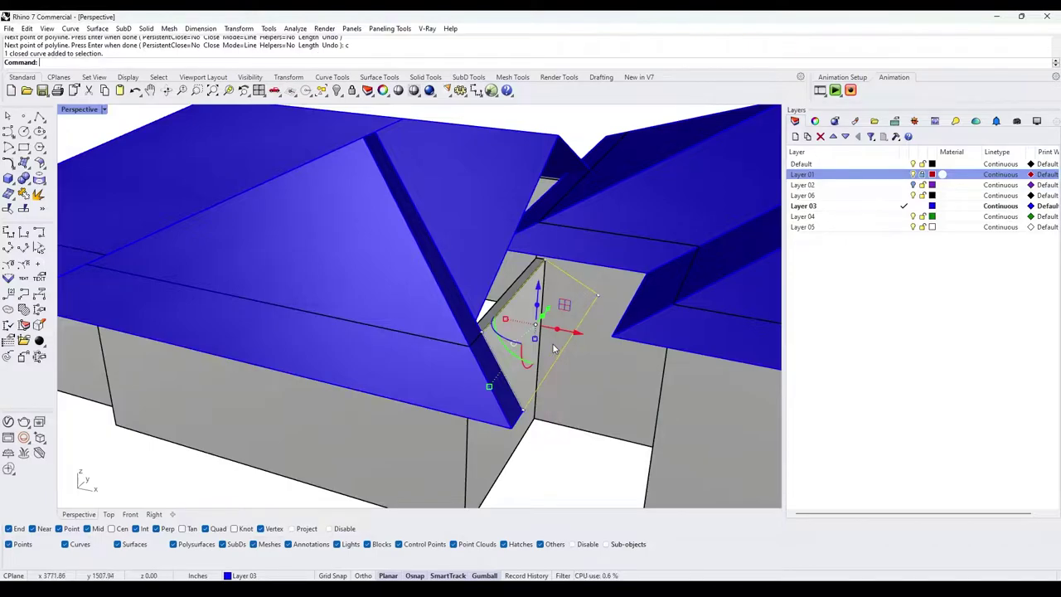
{"action": "type", "text": "PlanarSrf"}
{"action": "key", "text": "Return"}
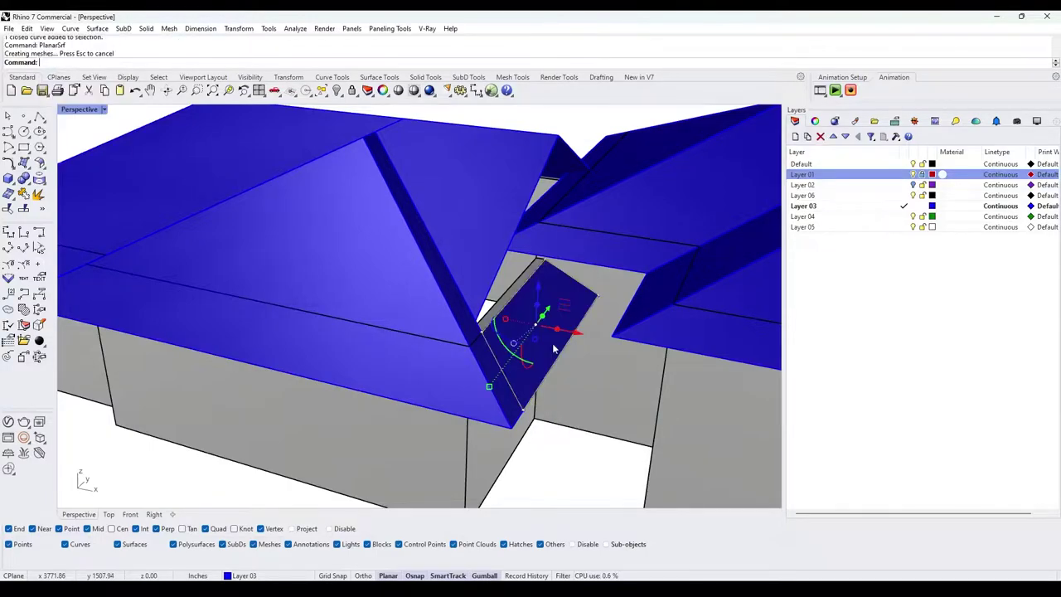
{"action": "key", "text": "Delete"}
- Join the new eave surface with the adjoining side strip of the projecting roof slope
{"action": "left_click", "coordinate": [486, 352]}
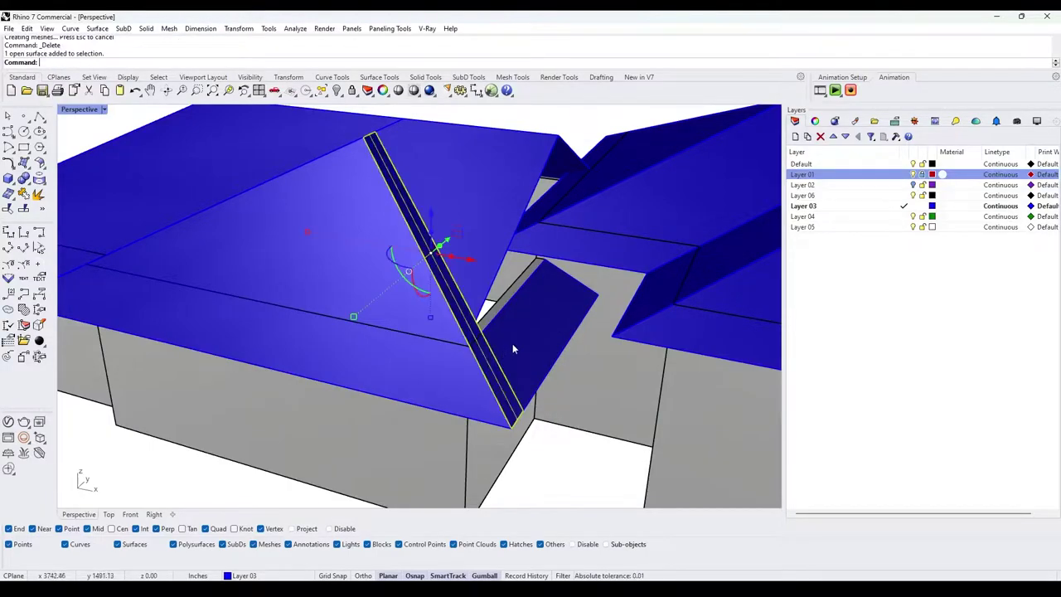
{"action": "key", "text": "ctrl+j"}
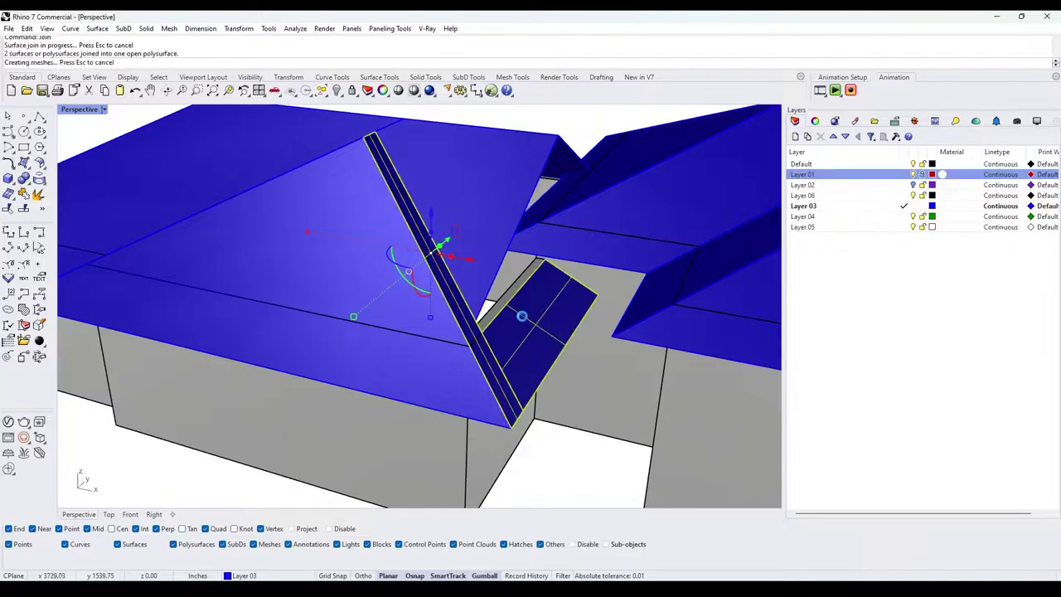
- Merge all coplanar faces of the joined hip strip and small eave polysurface
{"action": "type", "text": "MergeAllCoplanarFaces"}
{"action": "key", "text": "Return"}
{"action": "key", "text": "Escape"}
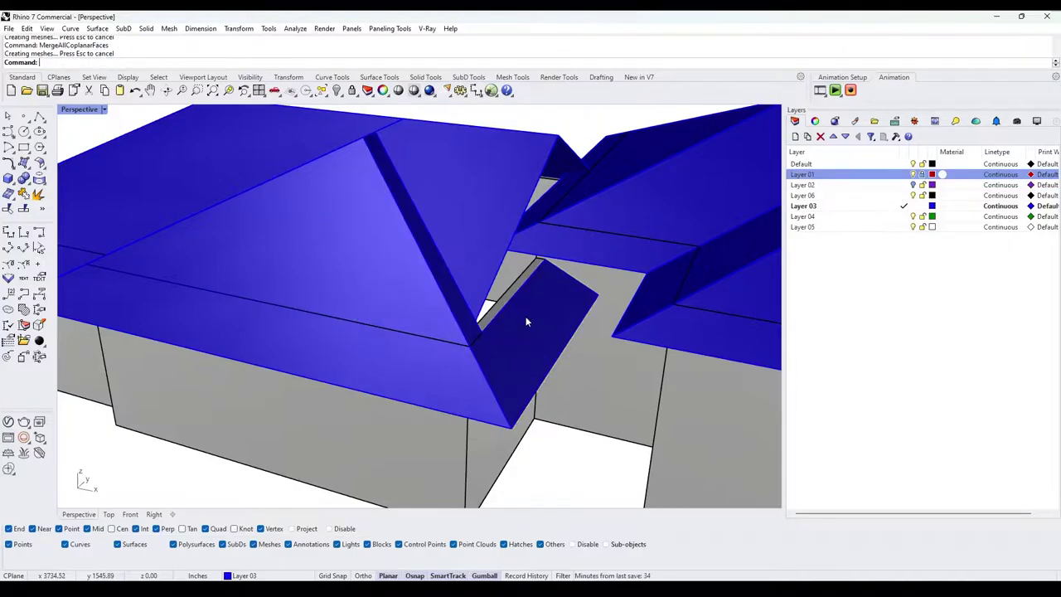
{"action": "scroll", "coordinate": [525, 321], "scroll_direction": "down", "scroll_amount": 5}
{"action": "right_click_drag", "start_coordinate": [525, 321], "coordinate": [591, 347]}
{"action": "scroll", "coordinate": [529, 332], "scroll_direction": "up", "scroll_amount": 8}
{"action": "left_click", "coordinate": [622, 348]}
{"action": "scroll", "coordinate": [628, 349], "scroll_direction": "down", "scroll_amount": 5}
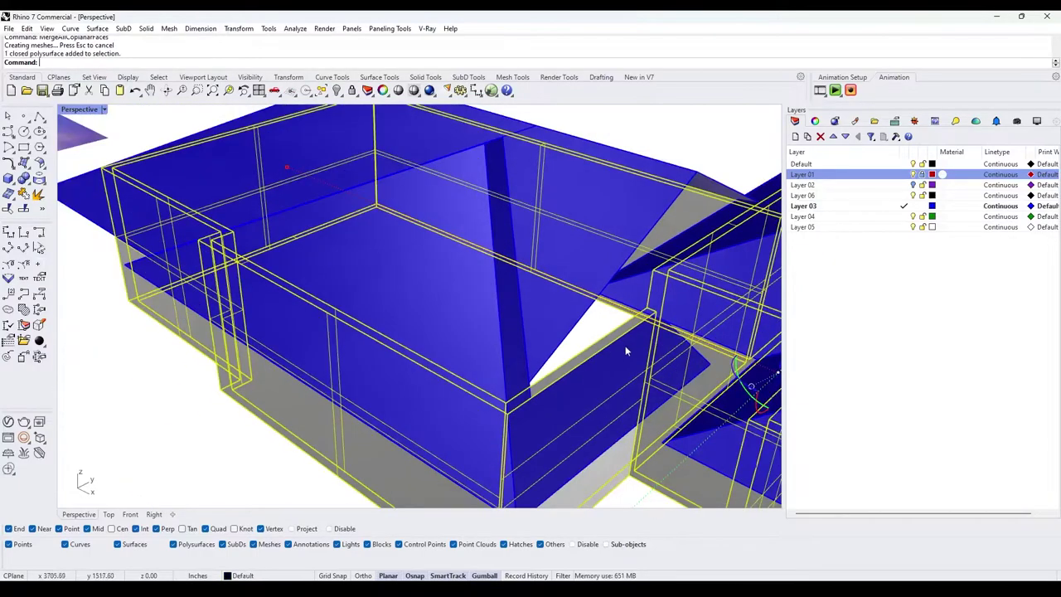
{"action": "key", "text": "Escape"}
- Start a curve extrusion from the wall edge along the small eave and the edge at the neighbouring roof's valley
{"action": "scroll", "coordinate": [634, 346], "scroll_direction": "up", "scroll_amount": 5}
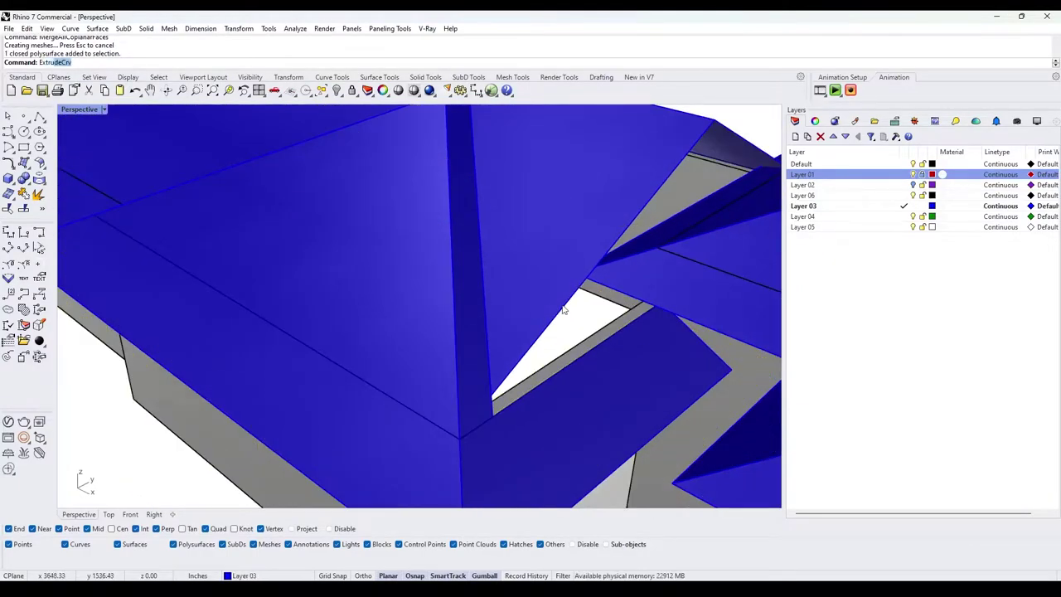
{"action": "key", "text": "Return"}
{"action": "left_click", "coordinate": [596, 352]}
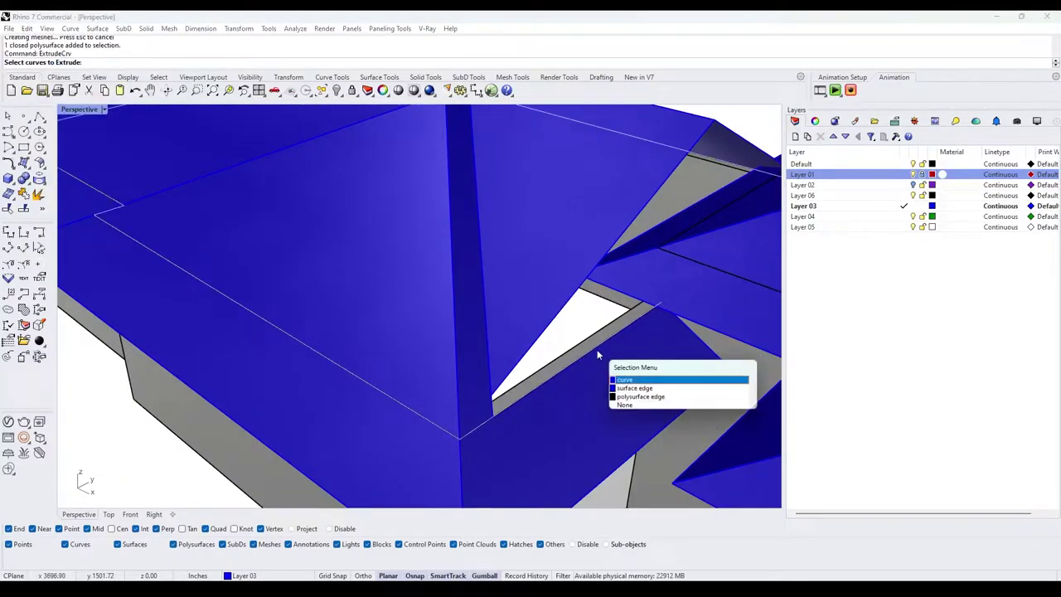
{"action": "left_click", "coordinate": [635, 398]}
{"action": "scroll", "coordinate": [545, 372], "scroll_direction": "down", "scroll_amount": 4}
{"action": "scroll", "coordinate": [585, 332], "scroll_direction": "up", "scroll_amount": 3}
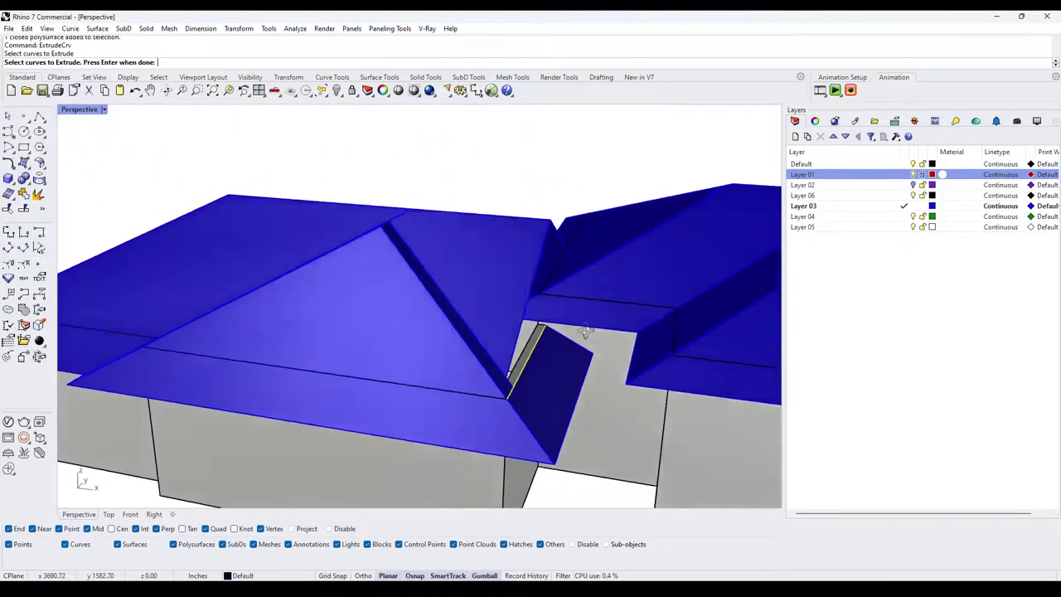
{"action": "scroll", "coordinate": [547, 313], "scroll_direction": "up", "scroll_amount": 4}
{"action": "scroll", "coordinate": [555, 285], "scroll_direction": "down", "scroll_amount": 3}
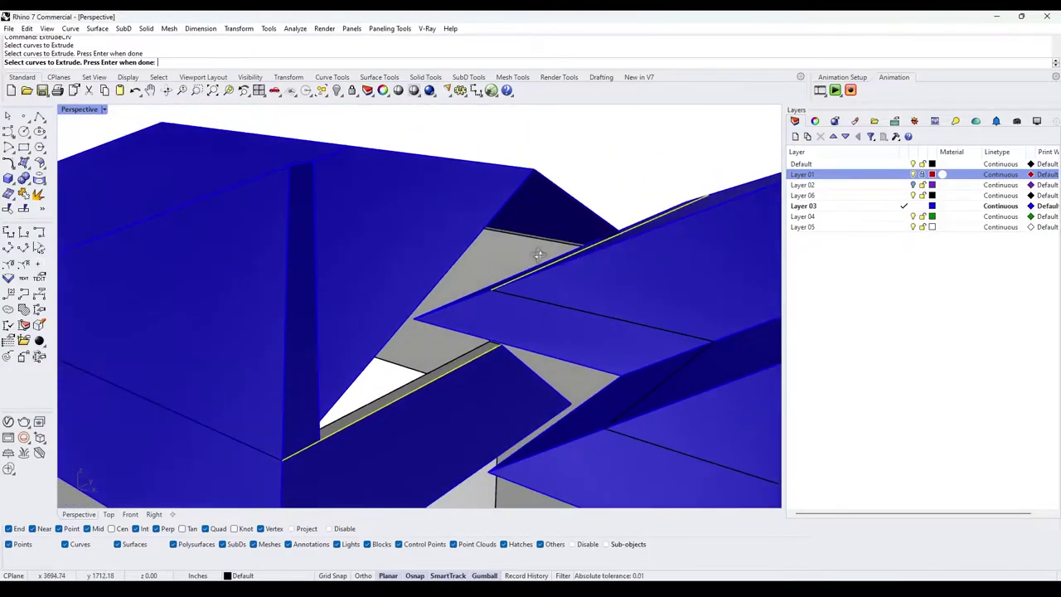
{"action": "key", "text": "Return"}
- Set a vertical extrusion direction from two points in the Front view and extrude both edges upward as surfaces
{"action": "scroll", "coordinate": [549, 165], "scroll_direction": "down", "scroll_amount": 3}
{"action": "right_click_drag", "start_coordinate": [555, 178], "coordinate": [566, 191]}
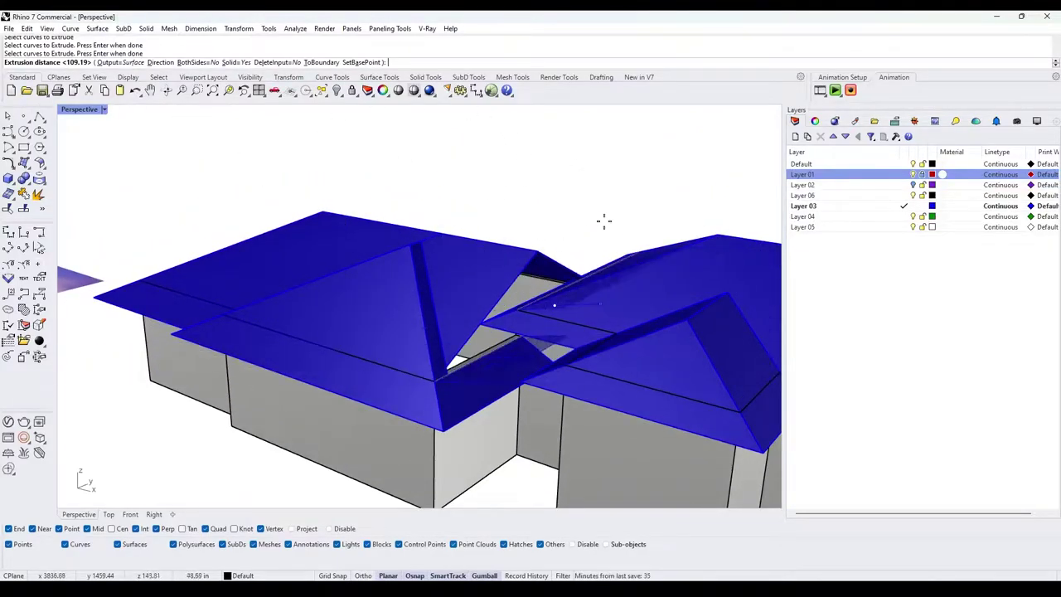
{"action": "right_click_drag", "start_coordinate": [604, 221], "coordinate": [665, 191]}
{"action": "key", "text": "Return"}
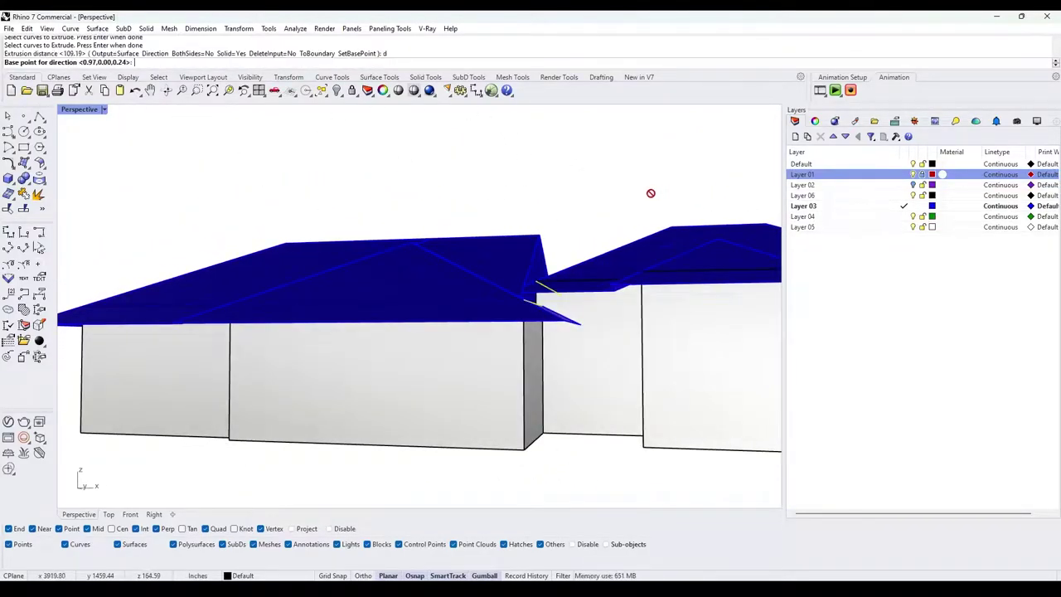
{"action": "double_click", "coordinate": [93, 112]}
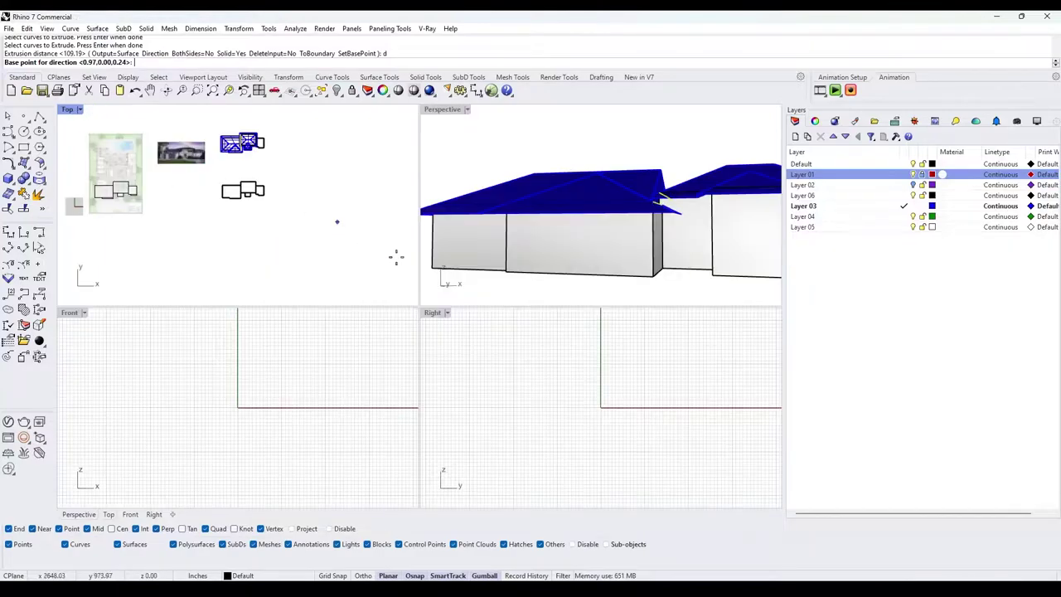
{"action": "left_click", "coordinate": [307, 367]}
{"action": "left_click", "coordinate": [312, 339], "text": "shift"}
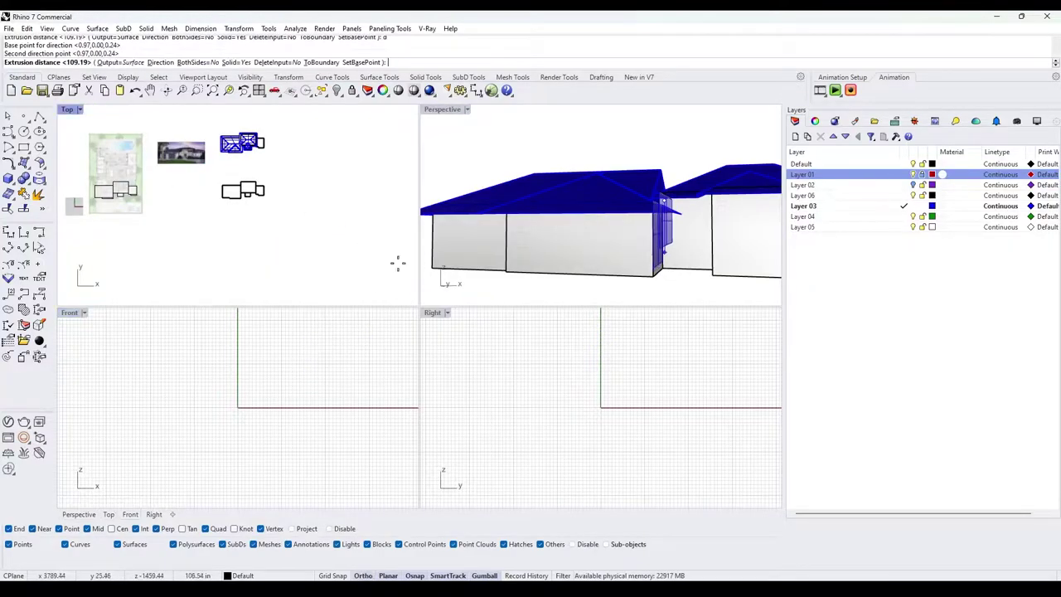
{"action": "double_click", "coordinate": [443, 110]}
{"action": "right_click_drag", "start_coordinate": [488, 151], "coordinate": [390, 193]}
{"action": "scroll", "coordinate": [485, 173], "scroll_direction": "down", "scroll_amount": 5}
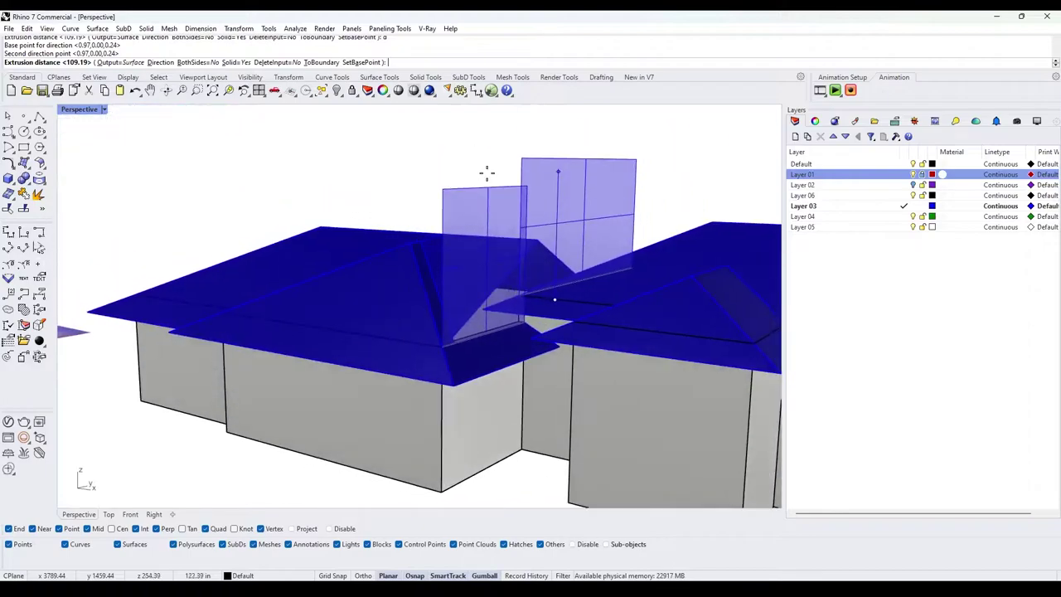
{"action": "key", "text": "Return"}
- Trim the rear upright surface against the adjoining roof slopes
{"action": "right_click_drag", "start_coordinate": [589, 221], "coordinate": [615, 262]}
{"action": "scroll", "coordinate": [552, 322], "scroll_direction": "up", "scroll_amount": 3}
{"action": "right_click_drag", "start_coordinate": [552, 323], "coordinate": [545, 333]}
{"action": "scroll", "coordinate": [546, 332], "scroll_direction": "up", "scroll_amount": 8}
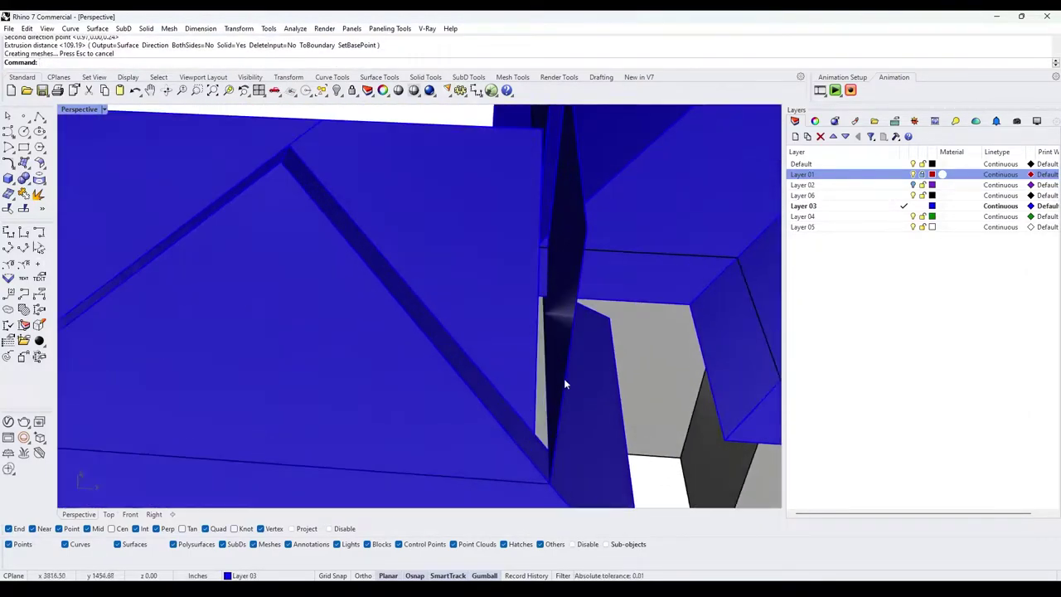
{"action": "right_click_drag", "start_coordinate": [561, 296], "coordinate": [453, 274]}
{"action": "left_click", "coordinate": [396, 366]}
{"action": "left_click", "coordinate": [355, 350], "text": "shift"}
{"action": "key", "text": "Return"}
{"action": "scroll", "coordinate": [453, 273], "scroll_direction": "up", "scroll_amount": 2}
{"action": "left_click", "coordinate": [455, 272]}
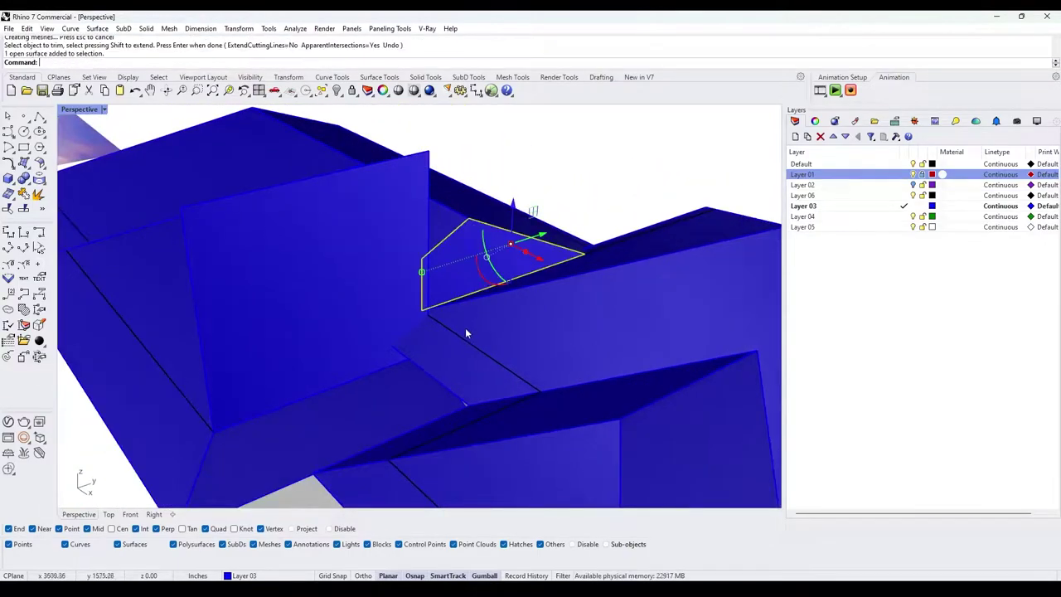
{"action": "right_click_drag", "start_coordinate": [465, 329], "coordinate": [558, 287]}
{"action": "left_click", "coordinate": [486, 303]}
{"action": "key", "text": "Delete"}
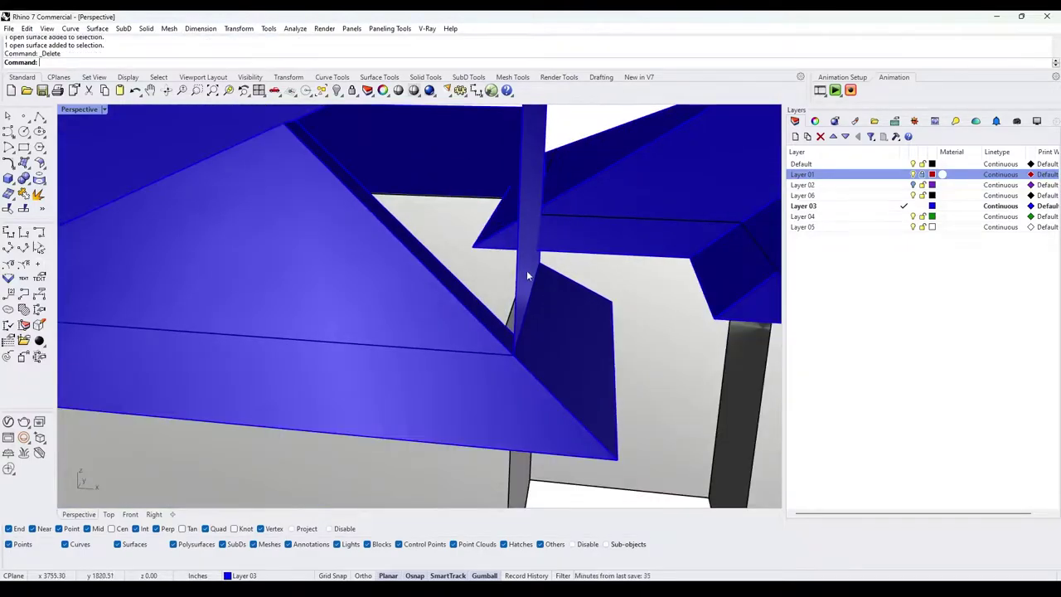
{"action": "key", "text": "ctrl+z"}
- Delete the extruded upright surface standing on the small eave's inner edge
{"action": "left_click", "coordinate": [530, 278]}
{"action": "key", "text": "Delete"}
{"action": "right_click_drag", "start_coordinate": [542, 290], "coordinate": [534, 314]}
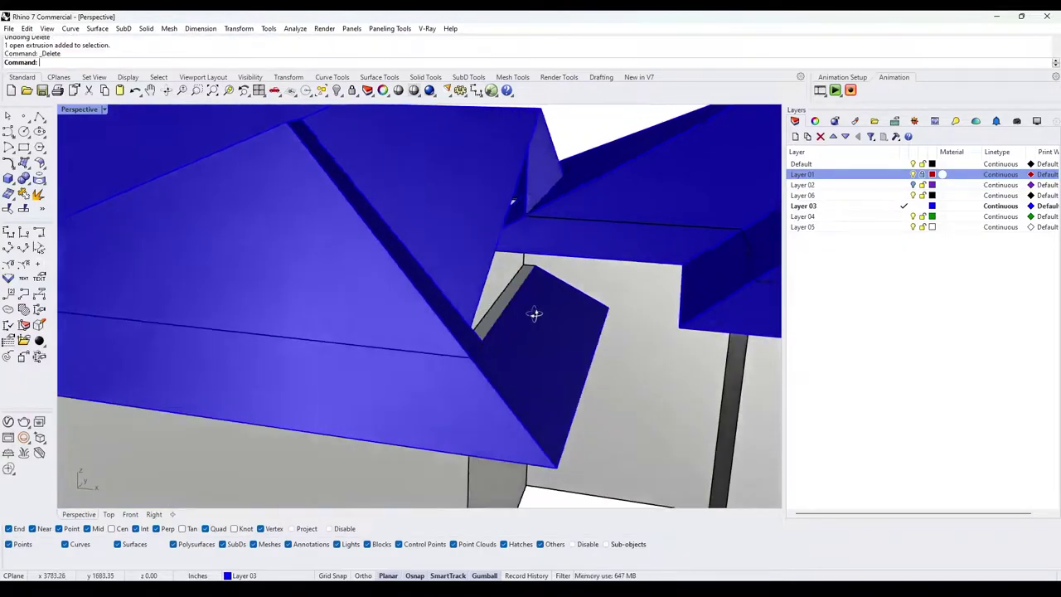
- Draw a short polyline from the main roof's lower corner to the inner corner where the hip strip meets the small eave
{"action": "left_click", "coordinate": [534, 317]}
{"action": "scroll", "coordinate": [499, 345], "scroll_direction": "up", "scroll_amount": 3}
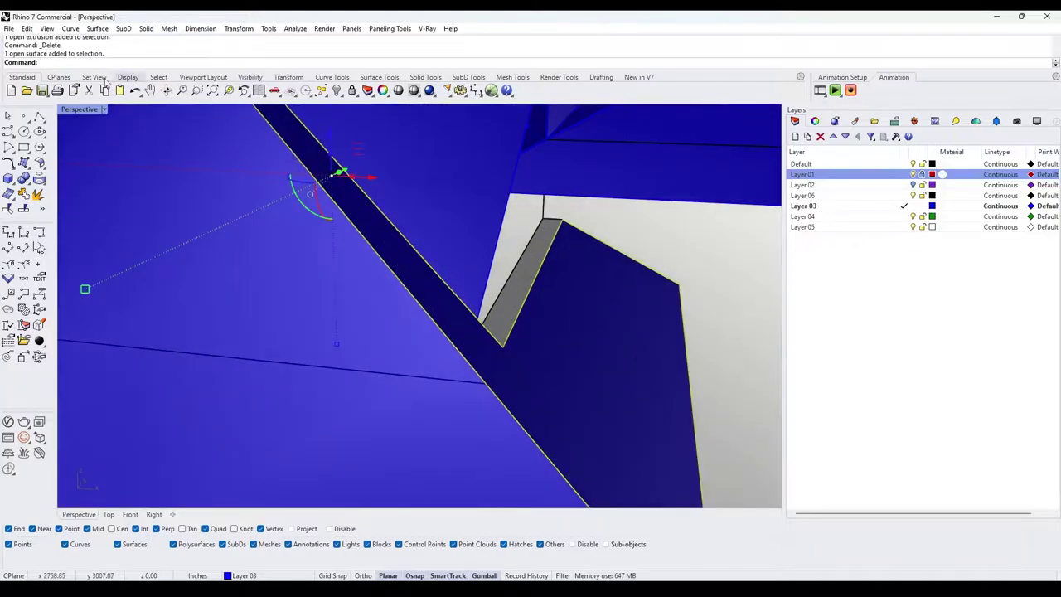
{"action": "left_click", "coordinate": [39, 118]}
{"action": "left_click", "coordinate": [478, 317]}
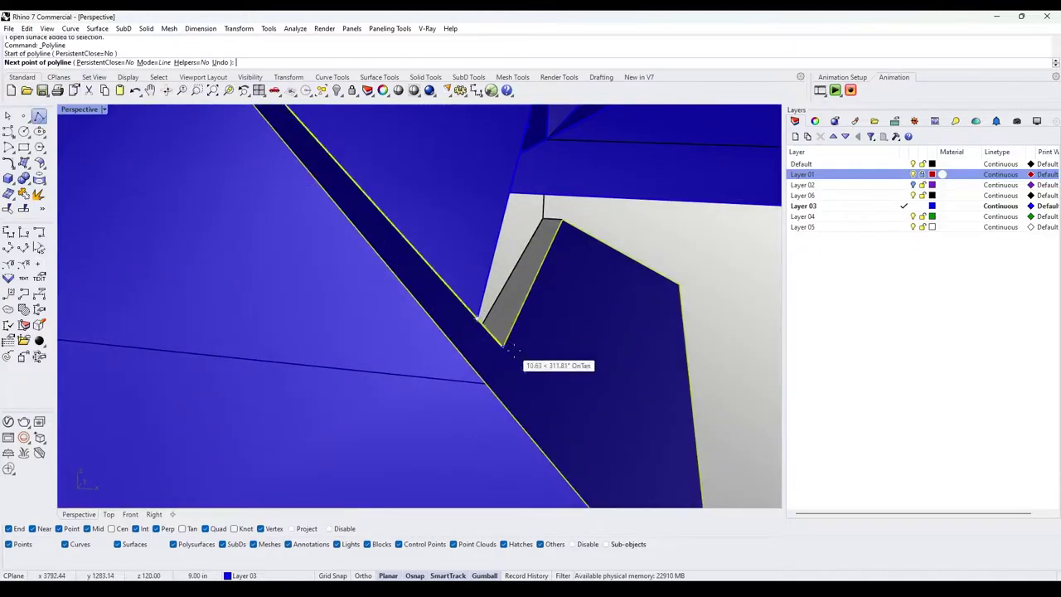
{"action": "left_click", "coordinate": [502, 347]}
{"action": "key", "text": "Return"}
- Move the short line from the eave's inner corner to the far end of the eave's upper edge
{"action": "left_click", "coordinate": [500, 344]}
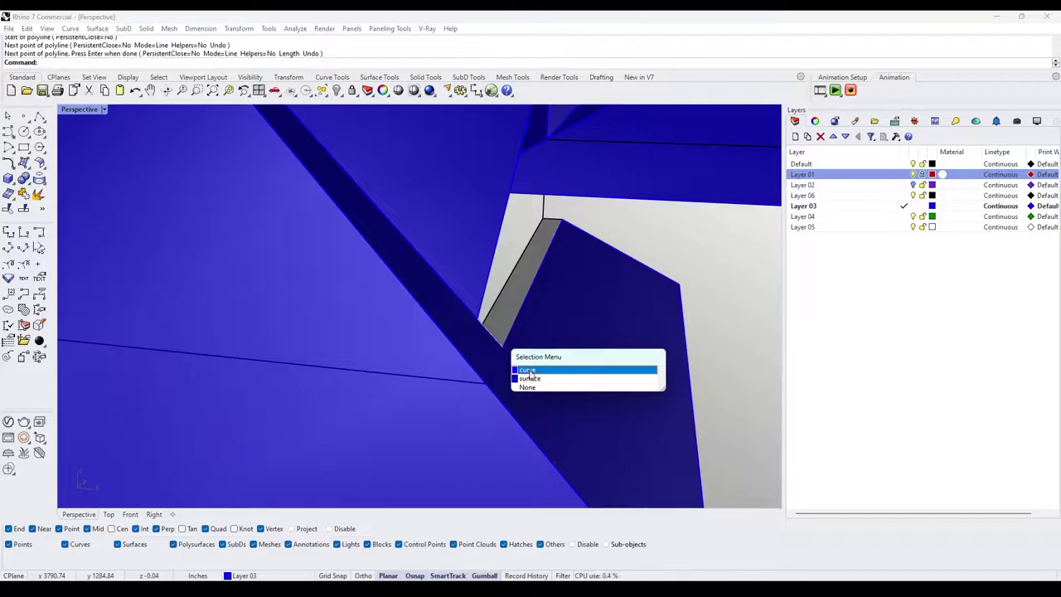
{"action": "left_click", "coordinate": [528, 370]}
{"action": "type", "text": "M"}
{"action": "key", "text": "Return"}
{"action": "left_click", "coordinate": [502, 347]}
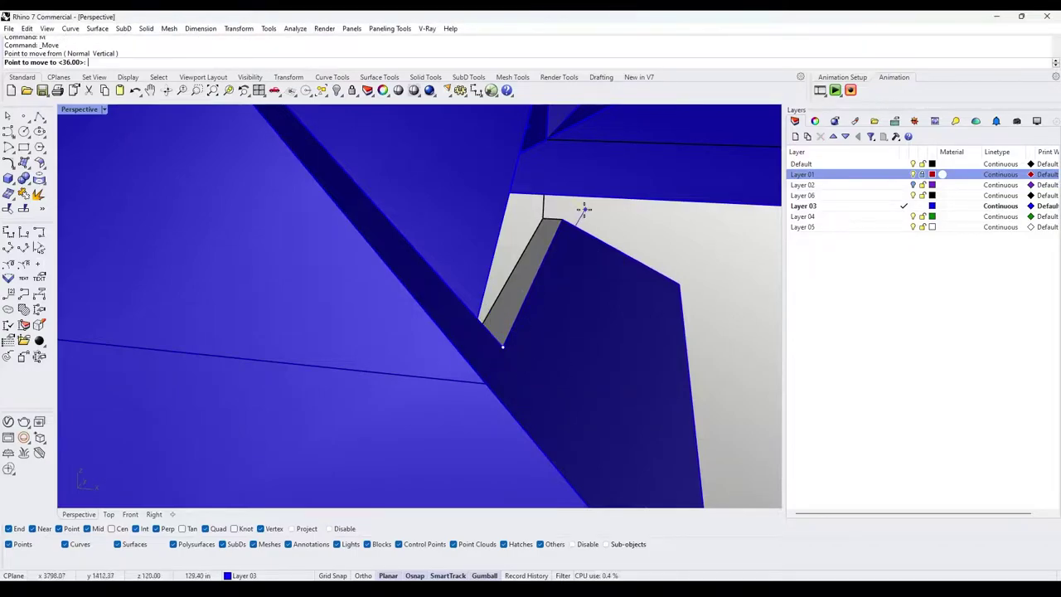
{"action": "left_click", "coordinate": [565, 219]}
- Copy the moved line to the clipboard, undo the move and paste the copy so a line sits at each end
{"action": "left_click", "coordinate": [500, 343]}
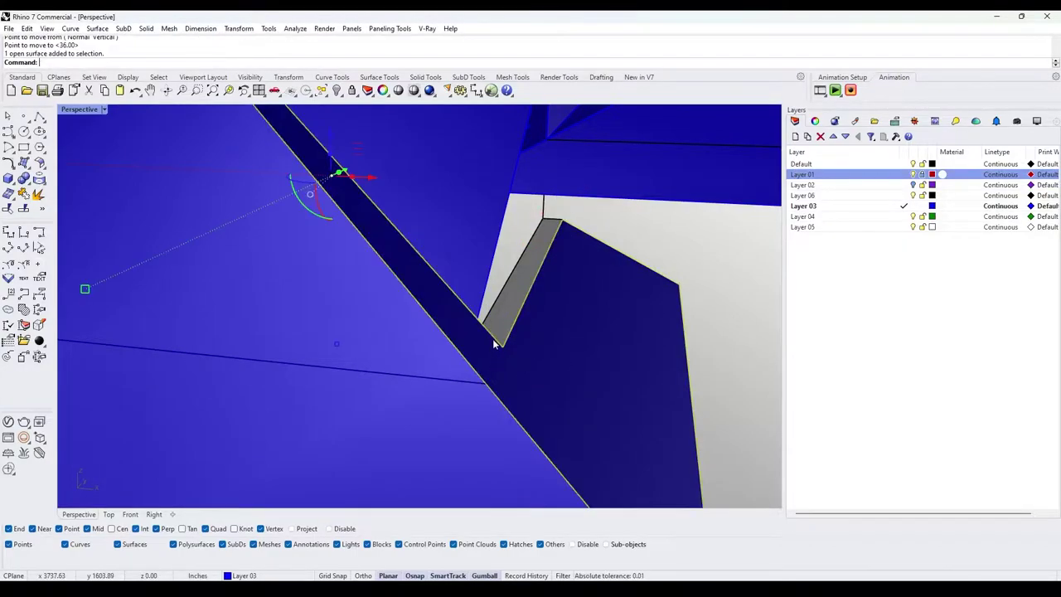
{"action": "key", "text": "Escape"}
{"action": "left_click", "coordinate": [563, 219]}
{"action": "left_click", "coordinate": [563, 222]}
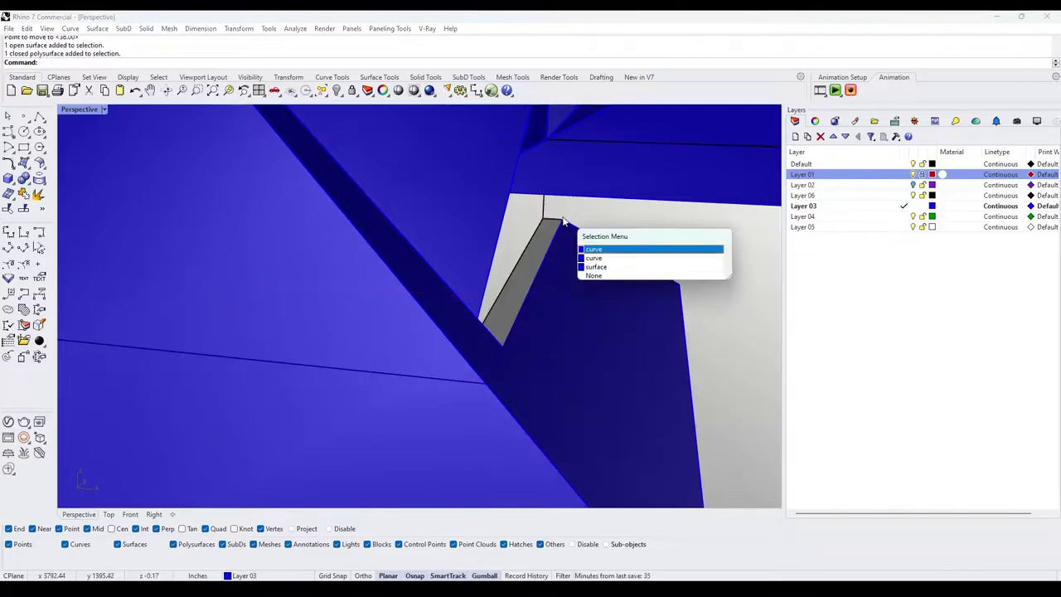
{"action": "left_click", "coordinate": [593, 249]}
{"action": "key", "text": "ctrl+z"}
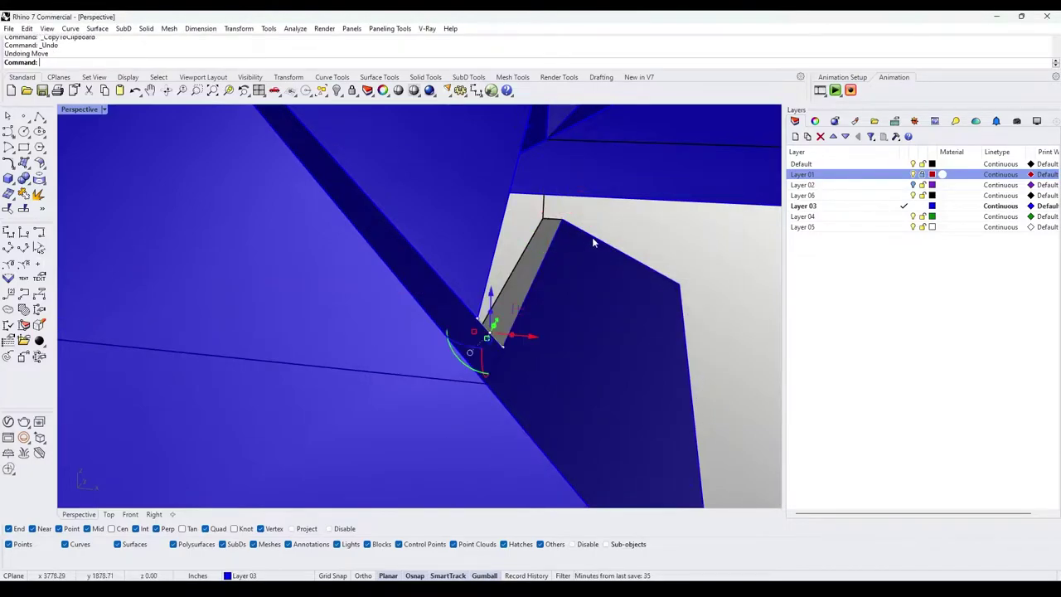
{"action": "key", "text": "ctrl+v"}
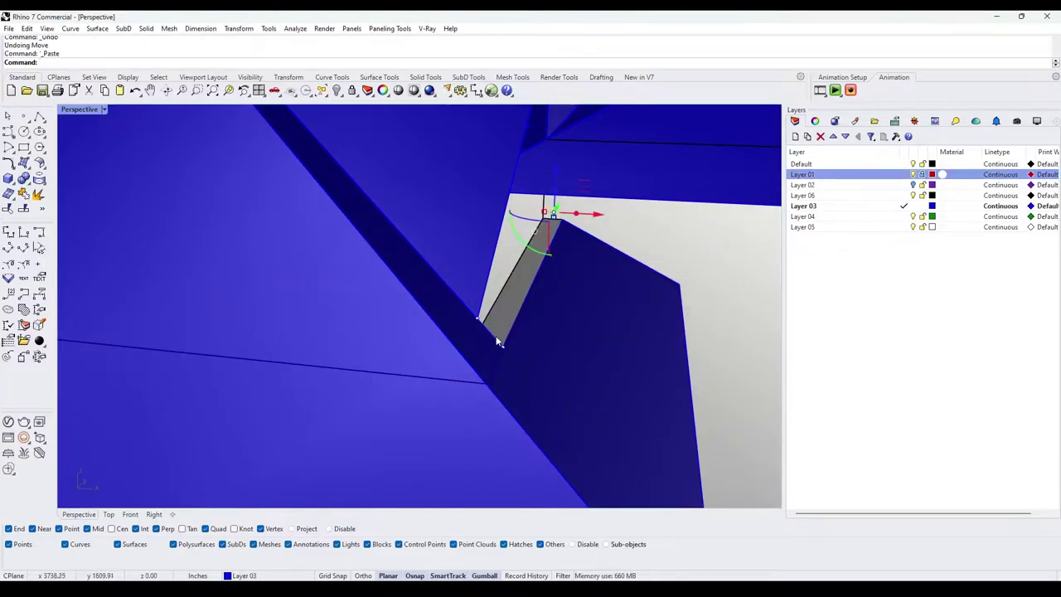
- Loft a Normal-style surface between the two short lines without simplifying, and delete the lines
{"action": "left_click", "coordinate": [502, 338]}
{"action": "key", "text": "Return"}
{"action": "type", "text": "lo"}
{"action": "key", "text": "Return"}
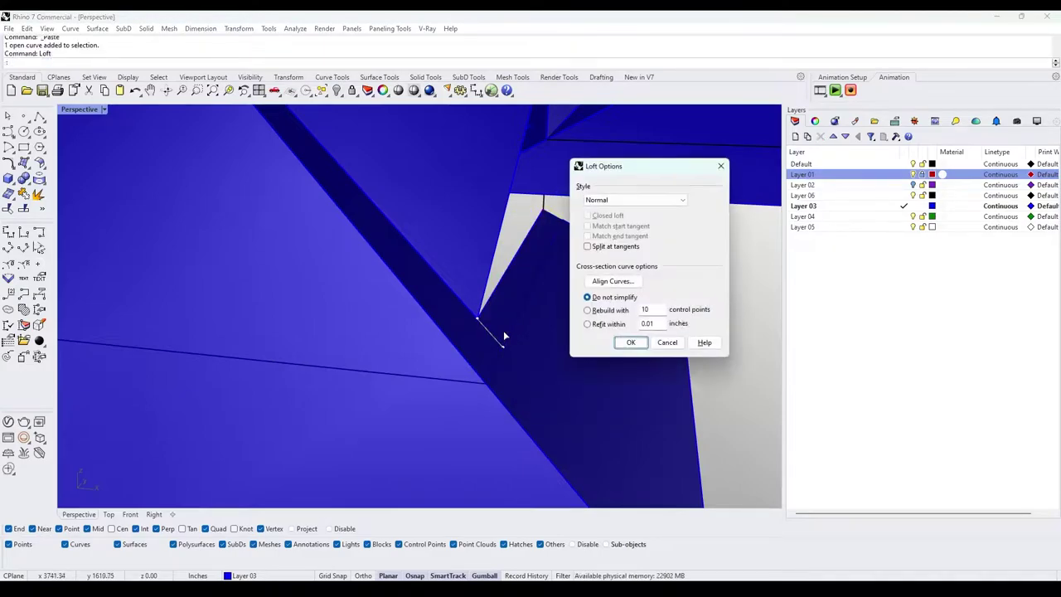
{"action": "key", "text": "Return"}
{"action": "key", "text": "Delete"}
- Join the lofted strip to the hip strip and eave surface, and merge all their coplanar faces
{"action": "left_click", "coordinate": [506, 327]}
{"action": "left_click", "coordinate": [547, 325], "text": "shift"}
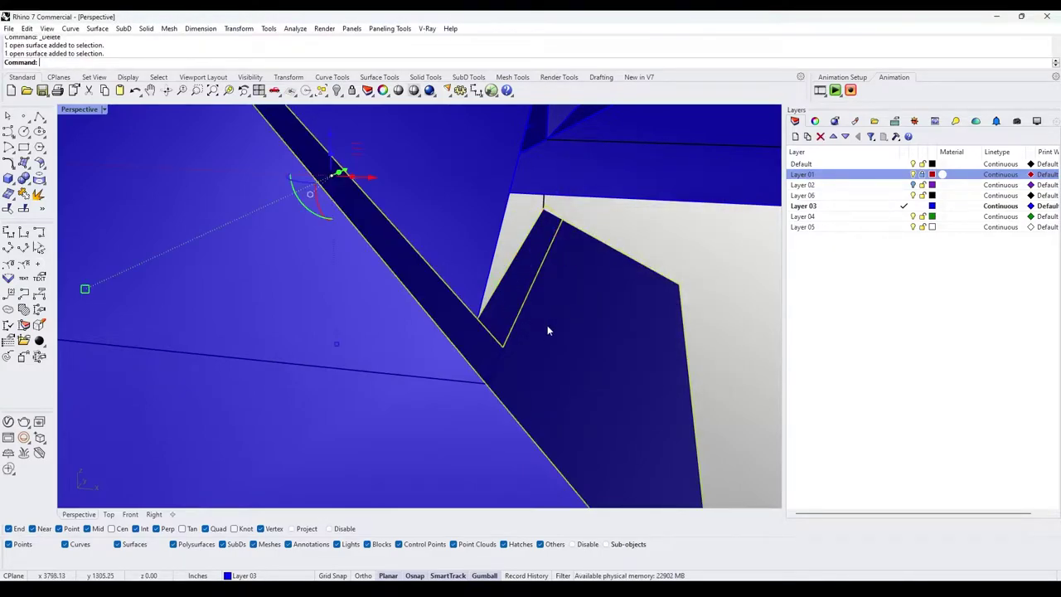
{"action": "type", "text": "j"}
{"action": "key", "text": "Return"}
{"action": "type", "text": "M"}
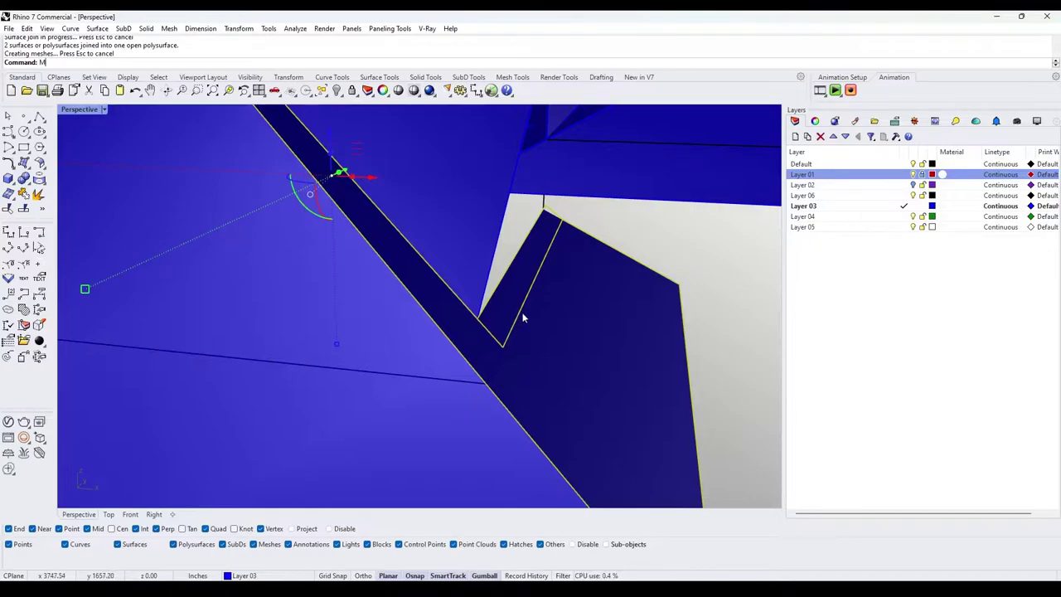
{"action": "type", "text": "ergeAllCoplanarFaces"}
{"action": "key", "text": "Return"}
{"action": "key", "text": "Escape"}
- Examine the extended eave, the upright surface behind it and the remaining gap beneath the main roof
{"action": "scroll", "coordinate": [523, 317], "scroll_direction": "down", "scroll_amount": 12}
{"action": "right_click_drag", "start_coordinate": [550, 323], "coordinate": [526, 307]}
{"action": "scroll", "coordinate": [526, 308], "scroll_direction": "up", "scroll_amount": 8}
{"action": "left_click", "coordinate": [564, 304]}
{"action": "right_click_drag", "start_coordinate": [570, 334], "coordinate": [576, 258], "text": "shift"}
{"action": "left_click", "coordinate": [476, 359]}
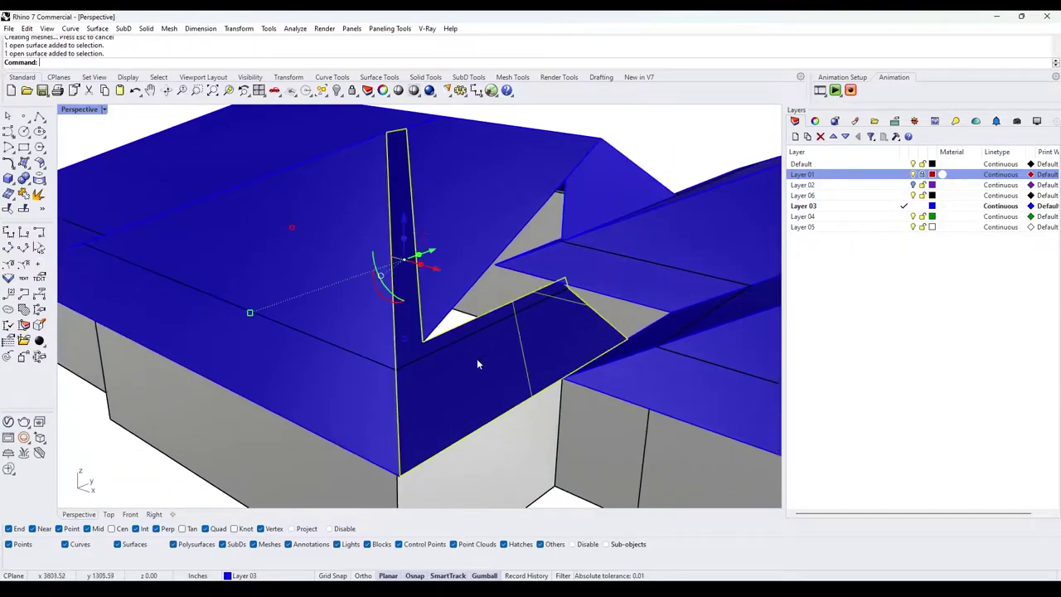
{"action": "right_click_drag", "start_coordinate": [477, 363], "coordinate": [569, 207]}
{"action": "left_click", "coordinate": [565, 219], "text": "shift"}
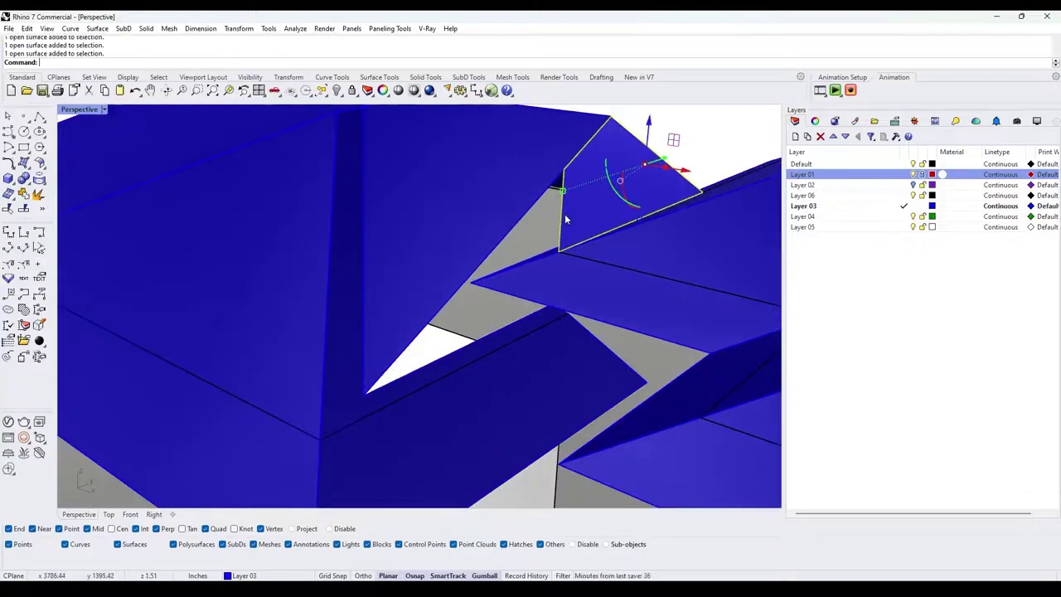
{"action": "left_click", "coordinate": [497, 326]}
{"action": "key", "text": "Escape"}
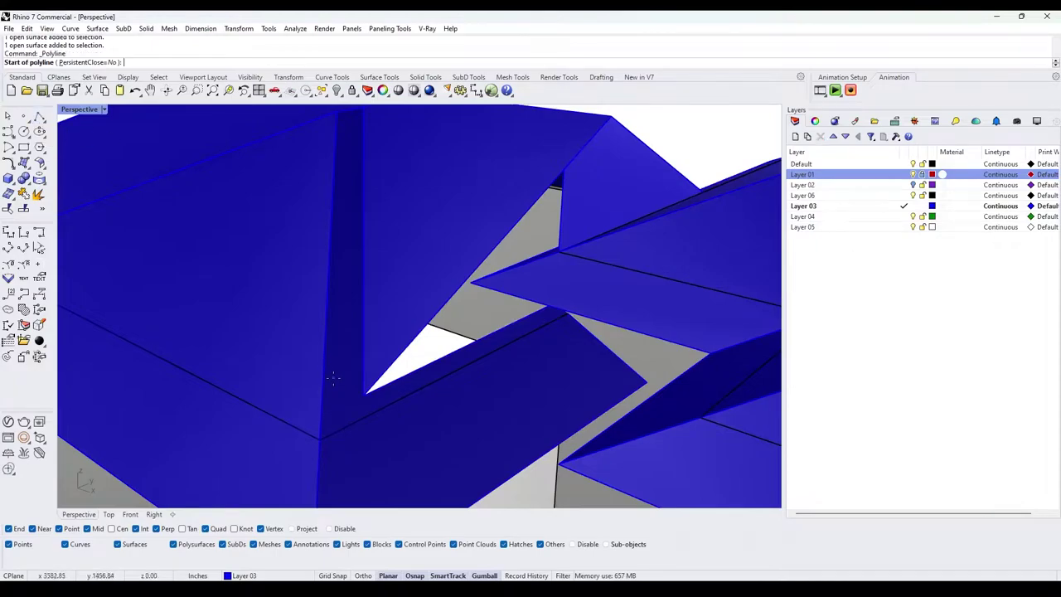
- Draw a closed polyline around the gap, through the main roof corner, the upright surface's corners and the eave's far end
{"action": "left_click", "coordinate": [363, 395]}
{"action": "left_click", "coordinate": [562, 168]}
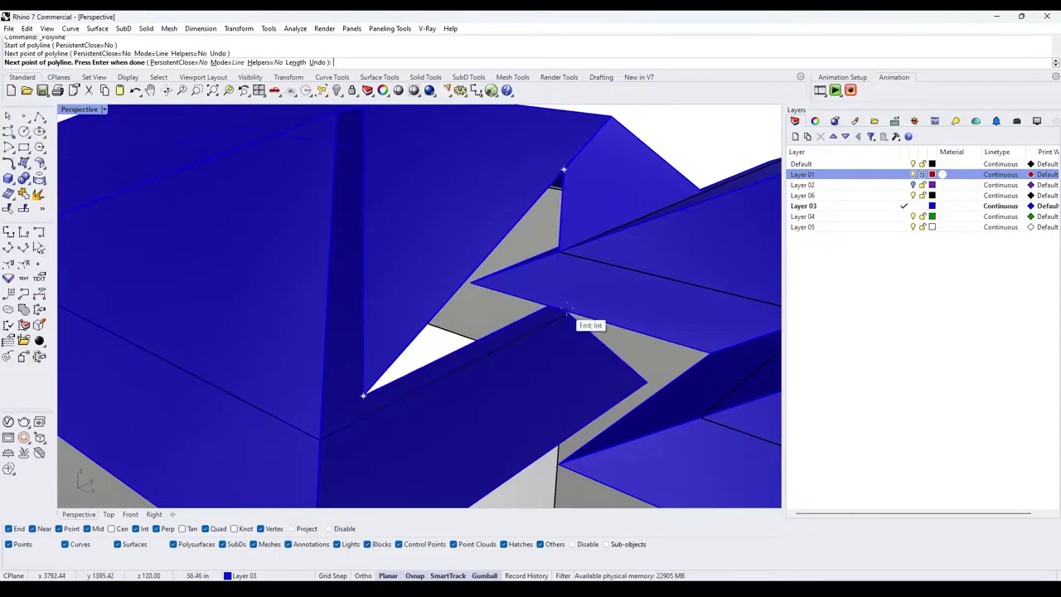
{"action": "right_click_drag", "start_coordinate": [567, 310], "coordinate": [583, 259]}
{"action": "scroll", "coordinate": [583, 256], "scroll_direction": "up", "scroll_amount": 5}
{"action": "left_click", "coordinate": [581, 255]}
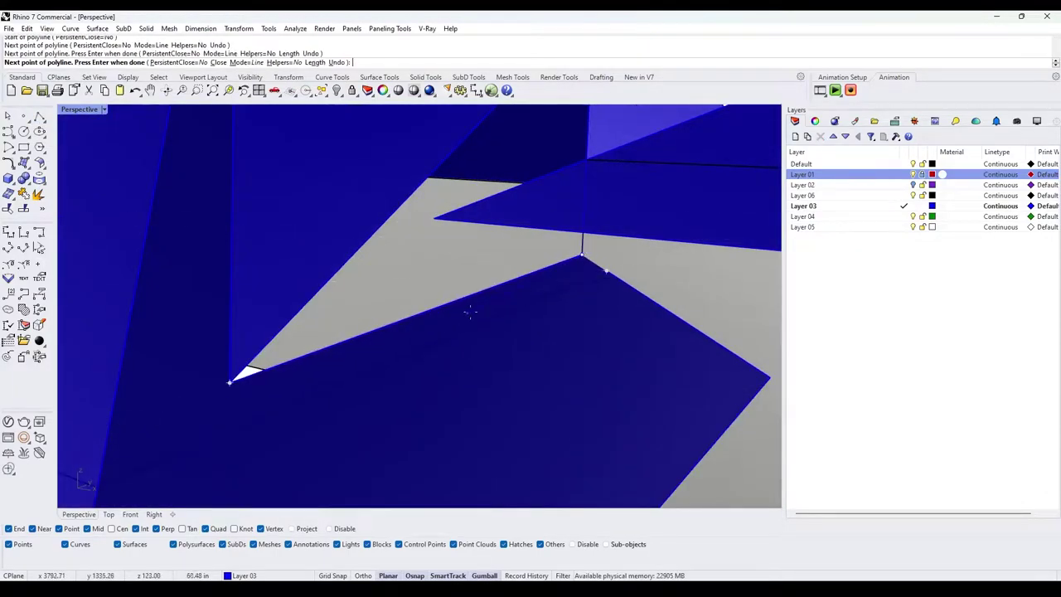
{"action": "type", "text": "c"}
{"action": "key", "text": "Return"}
- Fill the closed polyline with a planar surface and delete the outline curve
{"action": "scroll", "coordinate": [503, 272], "scroll_direction": "down", "scroll_amount": 4}
{"action": "left_click", "coordinate": [485, 174]}
{"action": "left_click", "coordinate": [521, 209]}
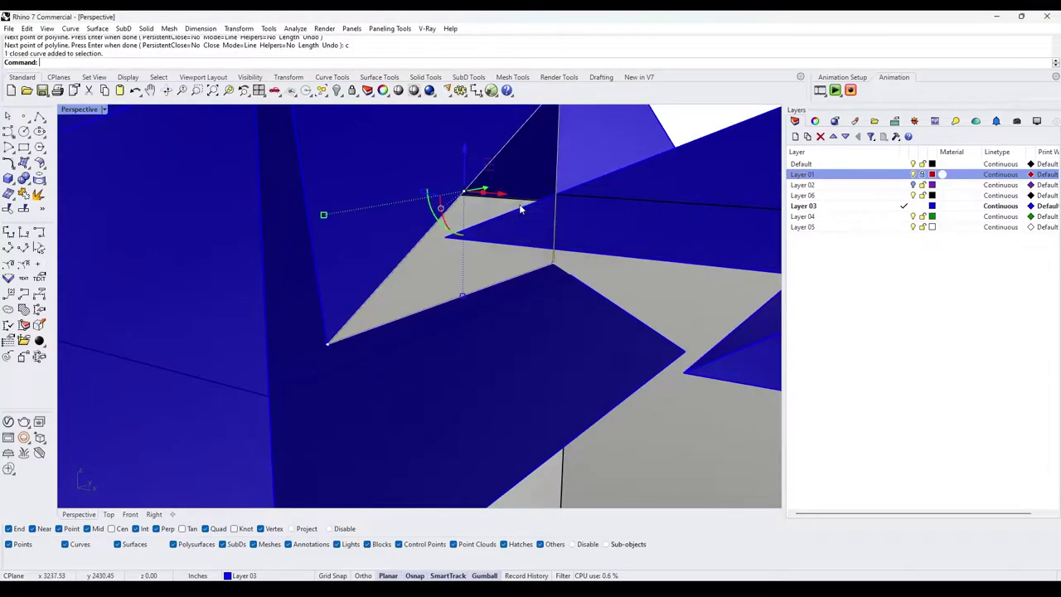
{"action": "type", "text": "PlanarSrf"}
{"action": "key", "text": "Return"}
{"action": "scroll", "coordinate": [519, 203], "scroll_direction": "down", "scroll_amount": 5}
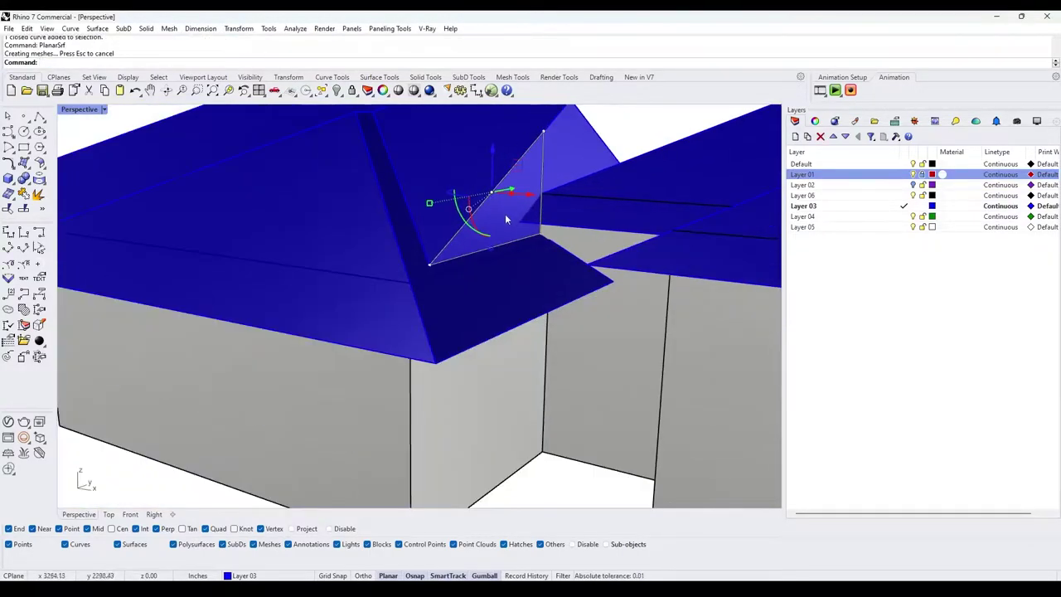
{"action": "right_click_drag", "start_coordinate": [505, 214], "coordinate": [514, 199]}
{"action": "key", "text": "Delete"}
- Join the new planar surface to the adjoining upright surface and merge all their coplanar faces
{"action": "left_click", "coordinate": [521, 189]}
{"action": "type", "text": "MergeAllCoplanarFaces"}
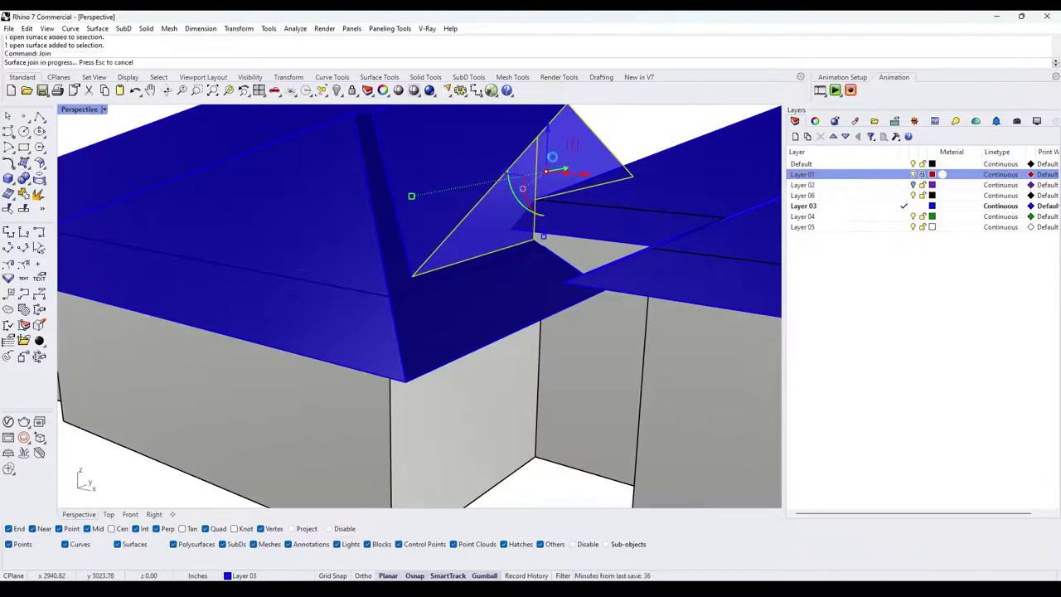
{"action": "key", "text": "Return"}
{"action": "scroll", "coordinate": [553, 161], "scroll_direction": "down", "scroll_amount": 5}
{"action": "right_click_drag", "start_coordinate": [553, 161], "coordinate": [441, 244]}
{"action": "scroll", "coordinate": [456, 247], "scroll_direction": "up", "scroll_amount": 5}
{"action": "scroll", "coordinate": [456, 247], "scroll_direction": "down", "scroll_amount": 6}
{"action": "scroll", "coordinate": [438, 265], "scroll_direction": "up", "scroll_amount": 3}
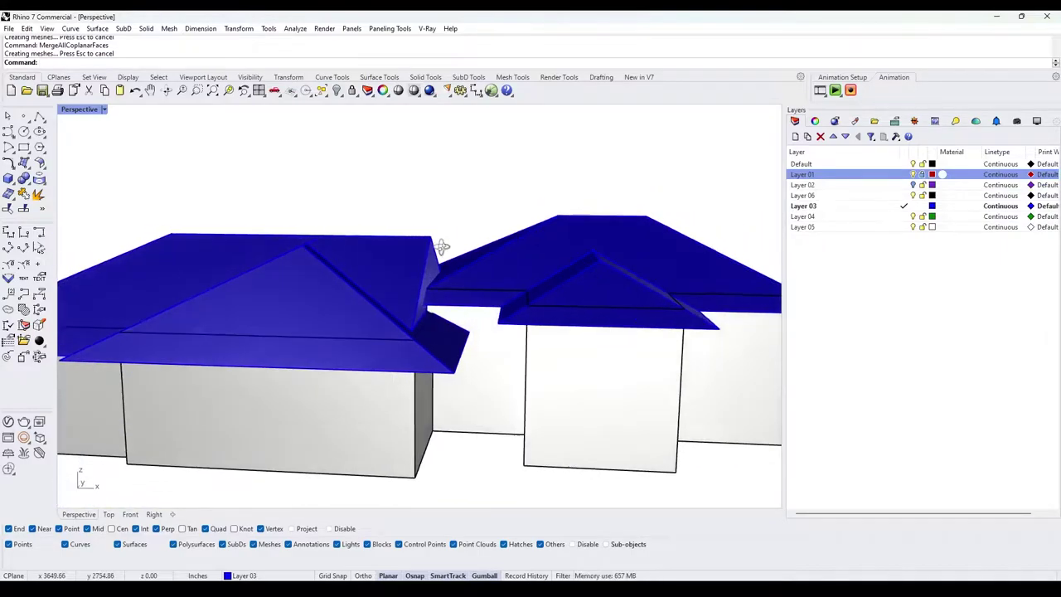
- Examine the filled gap between the two roofs from several angles and the adjoining wing that still has no roof
{"action": "scroll", "coordinate": [433, 234], "scroll_direction": "up", "scroll_amount": 3}
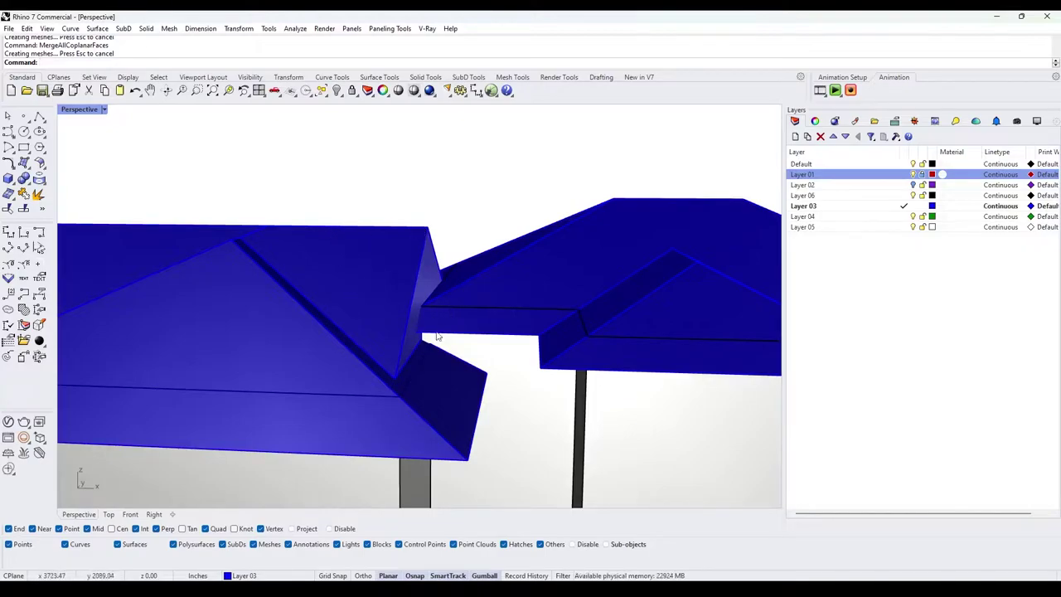
{"action": "scroll", "coordinate": [431, 332], "scroll_direction": "down", "scroll_amount": 3}
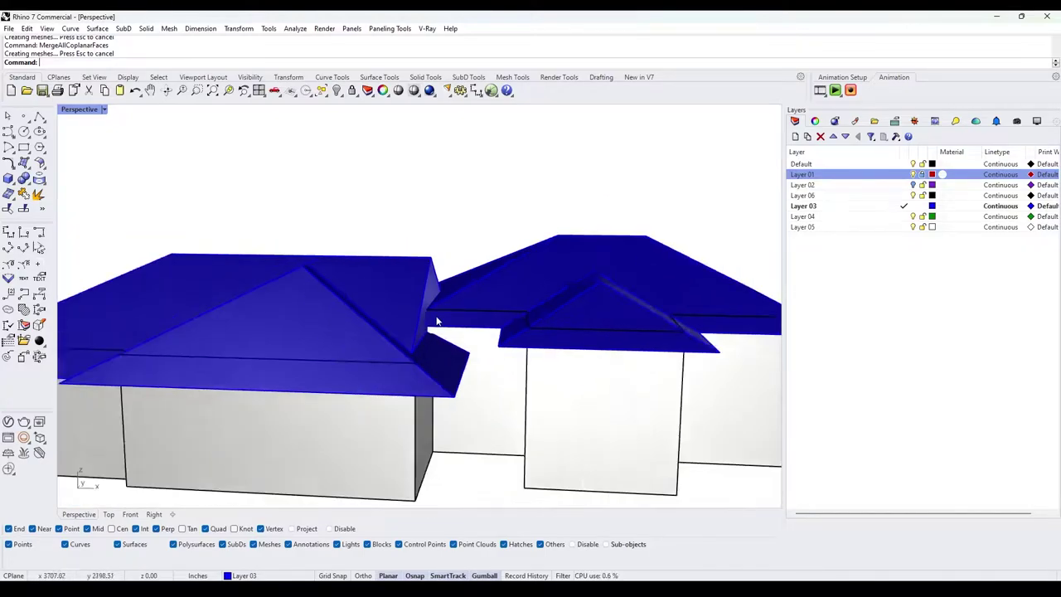
{"action": "right_click_drag", "start_coordinate": [436, 320], "coordinate": [421, 235]}
{"action": "scroll", "coordinate": [440, 274], "scroll_direction": "up", "scroll_amount": 3}
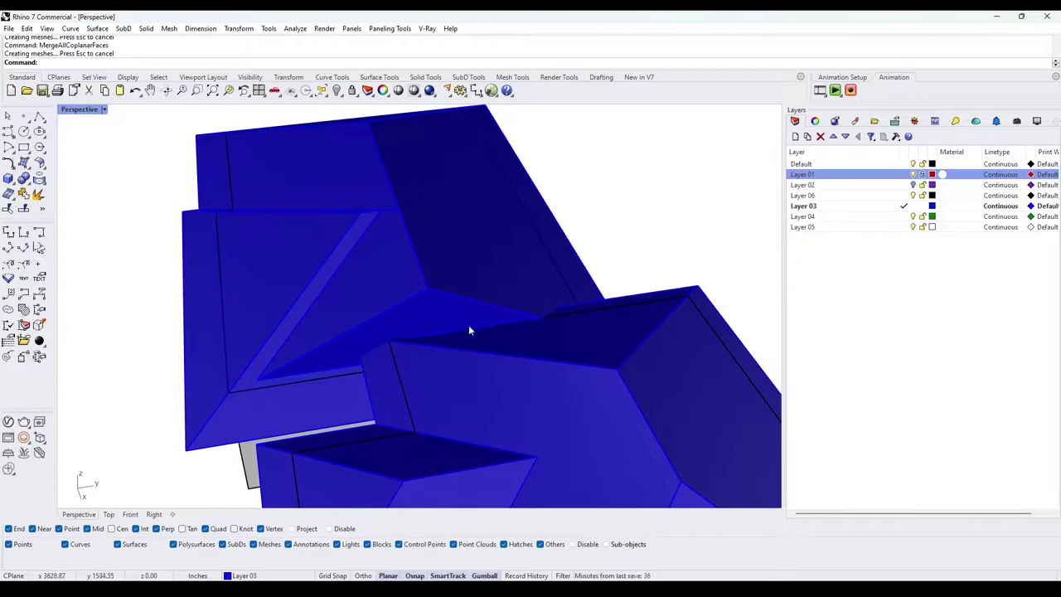
{"action": "scroll", "coordinate": [435, 333], "scroll_direction": "up", "scroll_amount": 3}
{"action": "right_click_drag", "start_coordinate": [434, 334], "coordinate": [530, 289]}
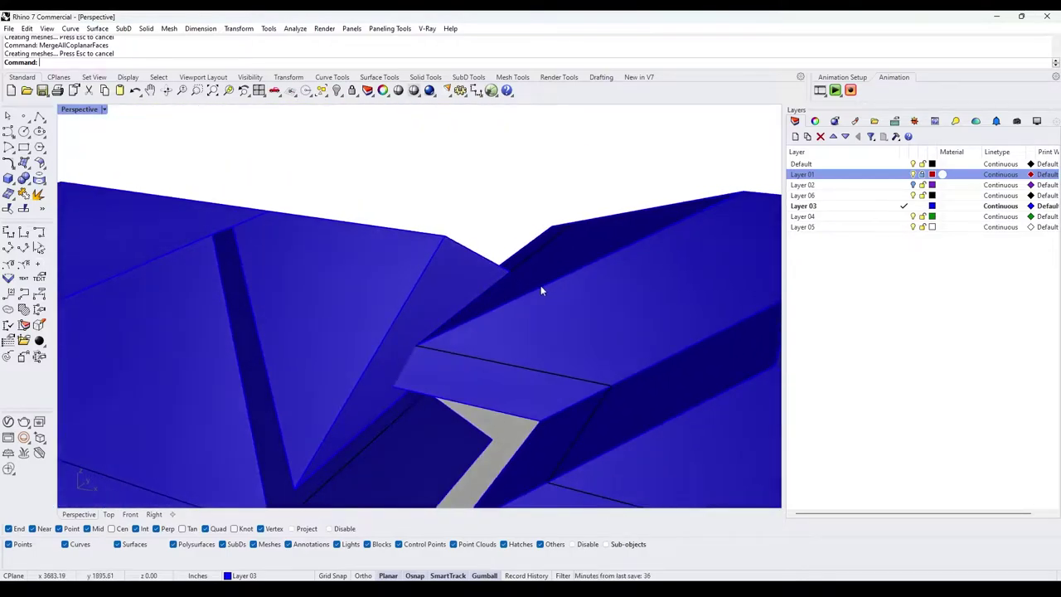
{"action": "scroll", "coordinate": [441, 327], "scroll_direction": "down", "scroll_amount": 3}
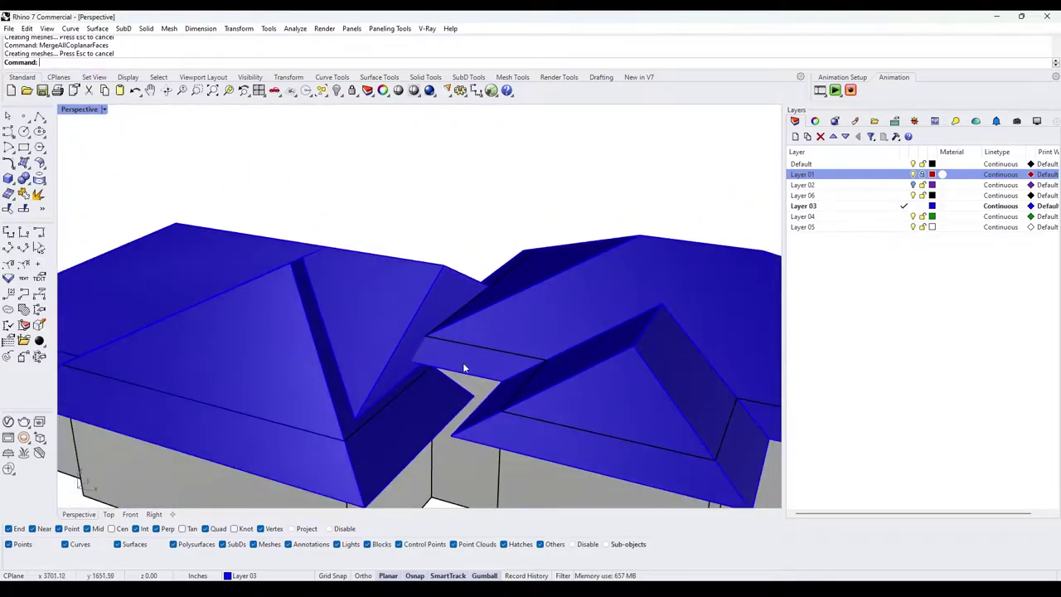
{"action": "right_click_drag", "start_coordinate": [429, 425], "coordinate": [537, 355]}
{"action": "scroll", "coordinate": [503, 367], "scroll_direction": "down", "scroll_amount": 5}
{"action": "scroll", "coordinate": [657, 360], "scroll_direction": "up", "scroll_amount": 5}
{"action": "scroll", "coordinate": [552, 345], "scroll_direction": "down", "scroll_amount": 7}
{"action": "scroll", "coordinate": [537, 355], "scroll_direction": "up", "scroll_amount": 5}
{"action": "scroll", "coordinate": [456, 354], "scroll_direction": "up", "scroll_amount": 5}
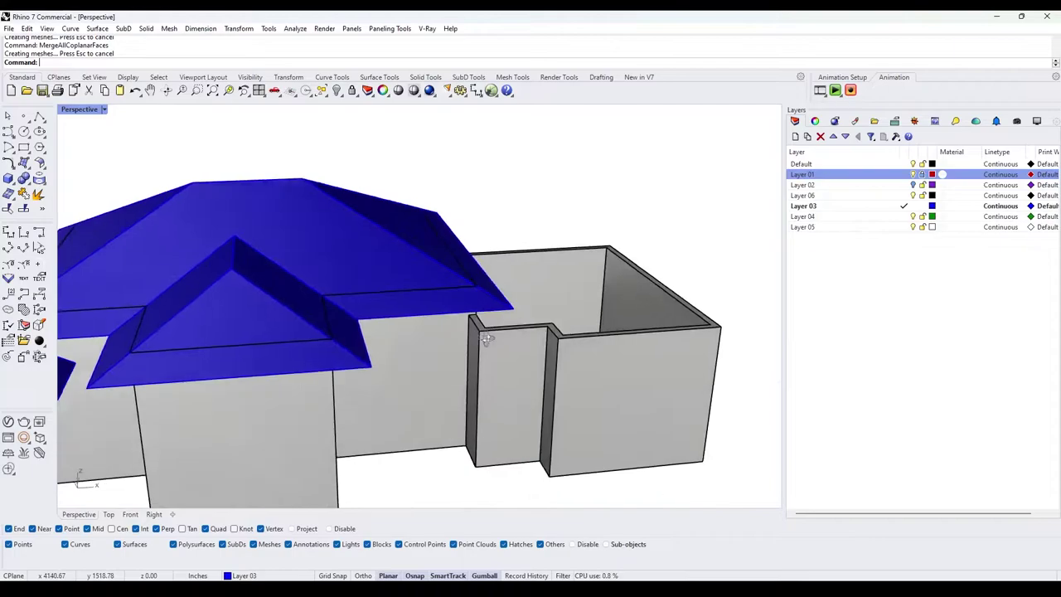
- Duplicate the outer top edges of the roofless wing's walls and join them into one open curve
{"action": "right_click_drag", "start_coordinate": [462, 333], "coordinate": [312, 262]}
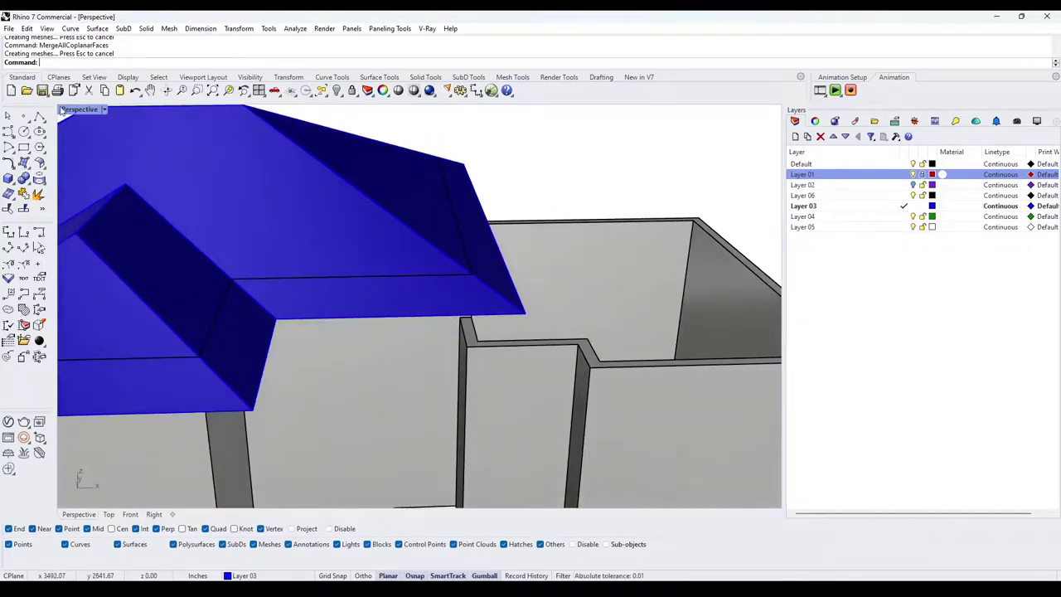
{"action": "left_click", "coordinate": [38, 115]}
{"action": "scroll", "coordinate": [454, 330], "scroll_direction": "up", "scroll_amount": 3}
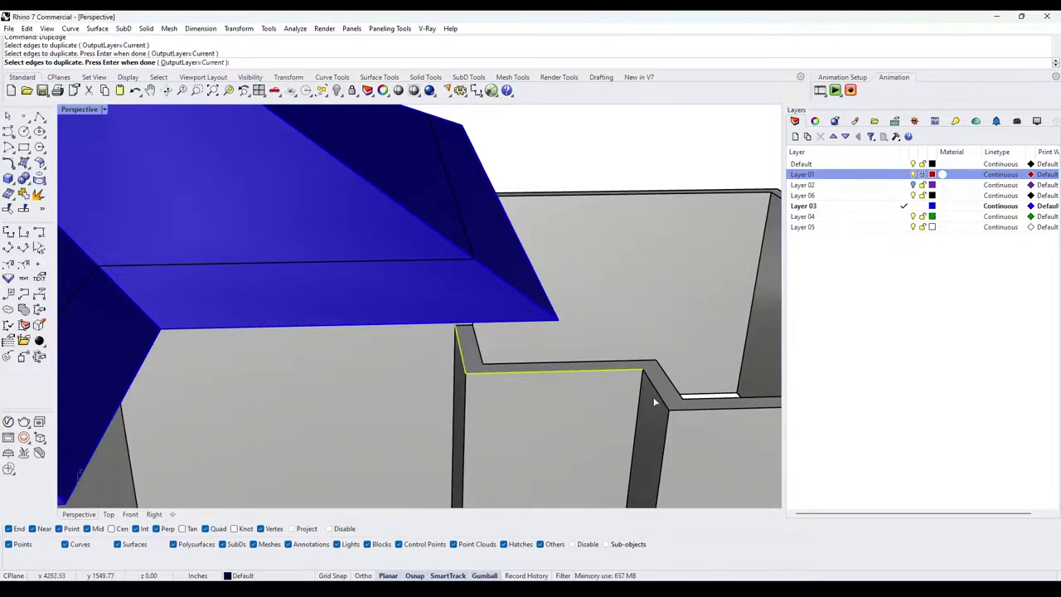
{"action": "right_click_drag", "start_coordinate": [683, 414], "coordinate": [552, 355]}
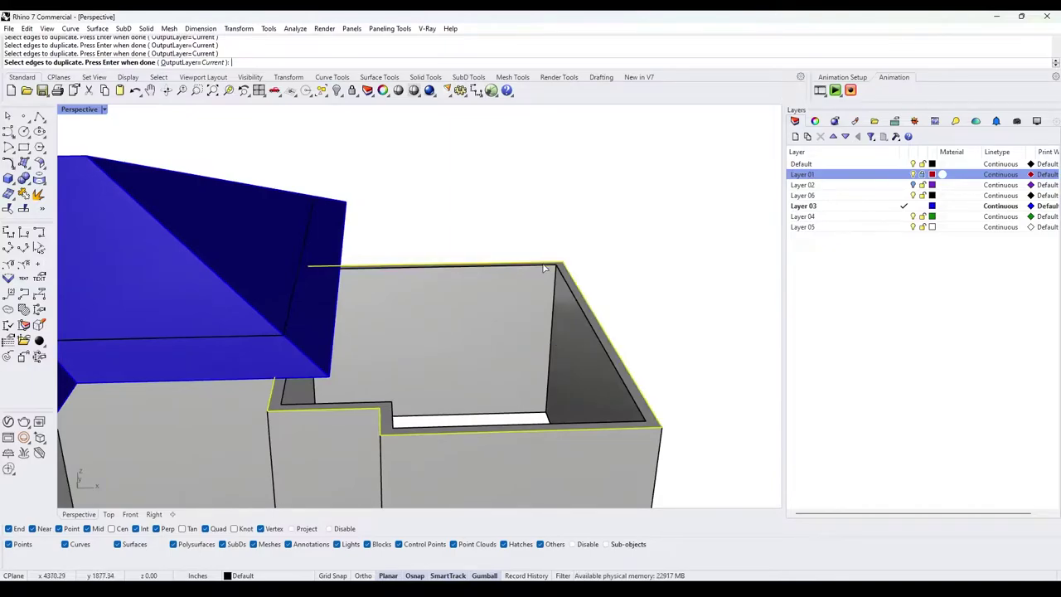
{"action": "right_click_drag", "start_coordinate": [545, 268], "coordinate": [637, 320]}
{"action": "key", "text": "Return"}
{"action": "scroll", "coordinate": [558, 321], "scroll_direction": "down", "scroll_amount": 5}
{"action": "type", "text": "Join"}
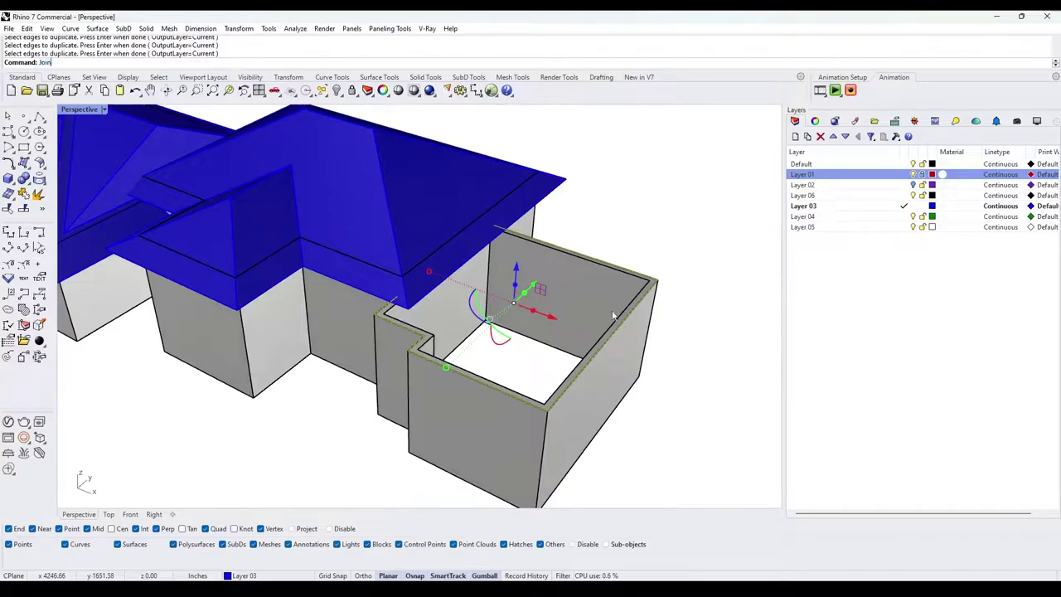
- Offset the joined wall-top curve 36 inches outward and lower the offset curve to a height of 102 inches
{"action": "type", "text": "Offset"}
{"action": "key", "text": "Return"}
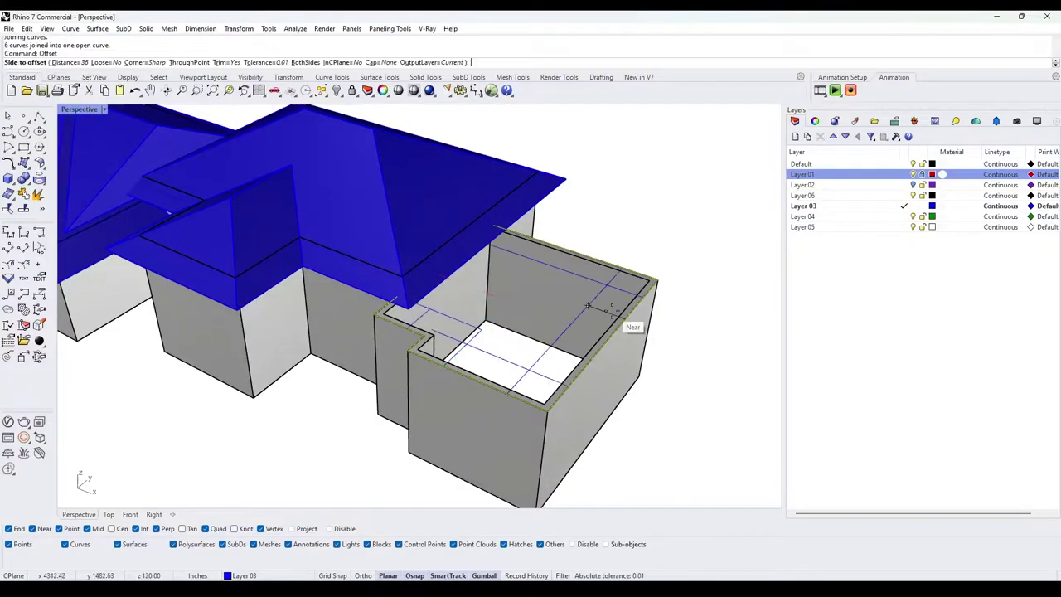
{"action": "left_click", "coordinate": [754, 278]}
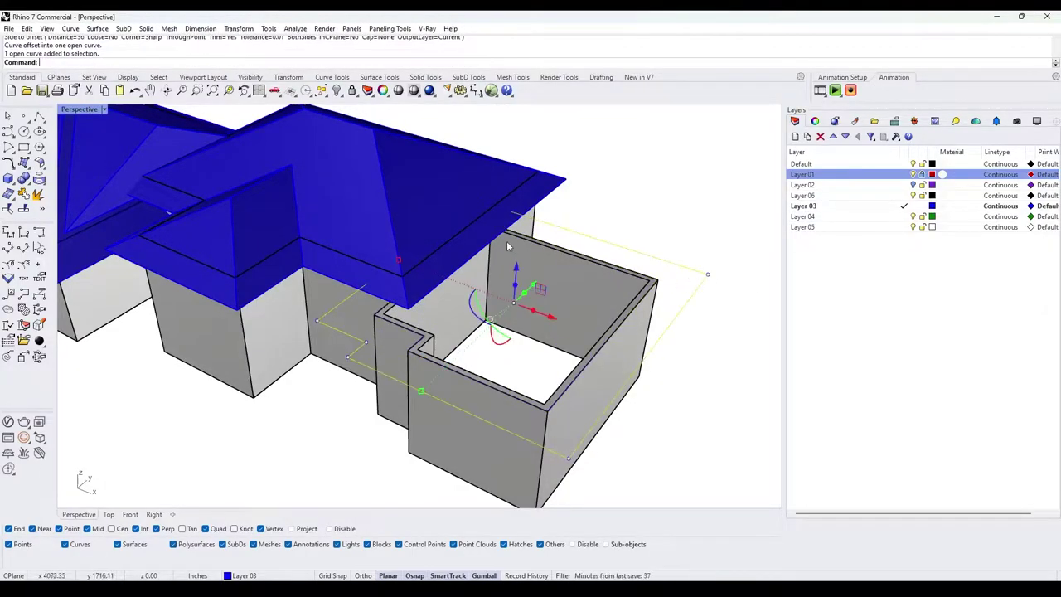
{"action": "right_click_drag", "start_coordinate": [628, 322], "coordinate": [604, 296]}
{"action": "key", "text": "Escape"}
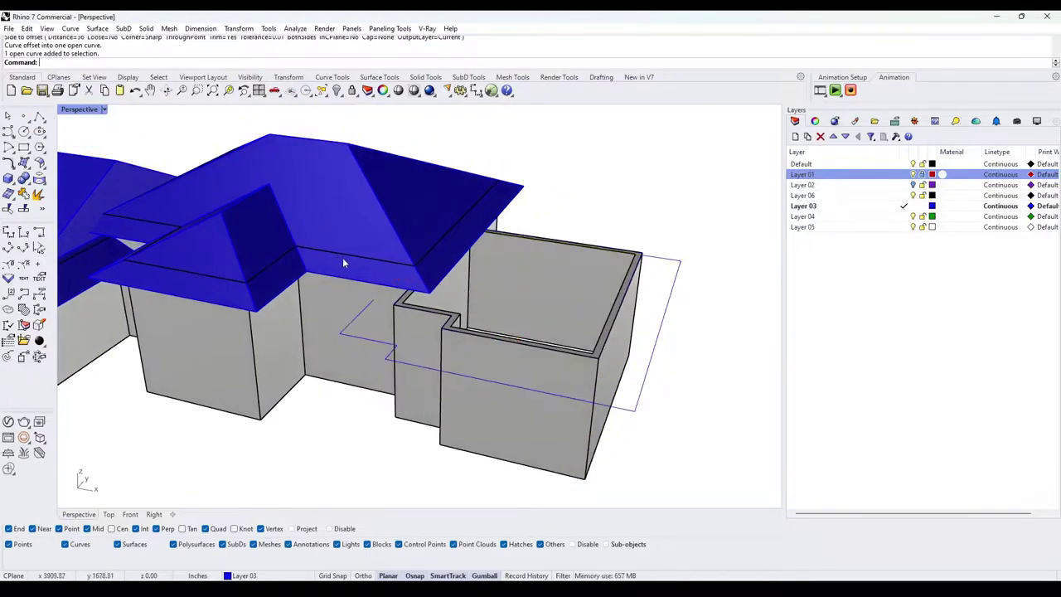
- Draw lines on the wing's stepped side connecting the wall-top end and corners to the matching points of the lowered eave curve
{"action": "scroll", "coordinate": [344, 263], "scroll_direction": "up", "scroll_amount": 5}
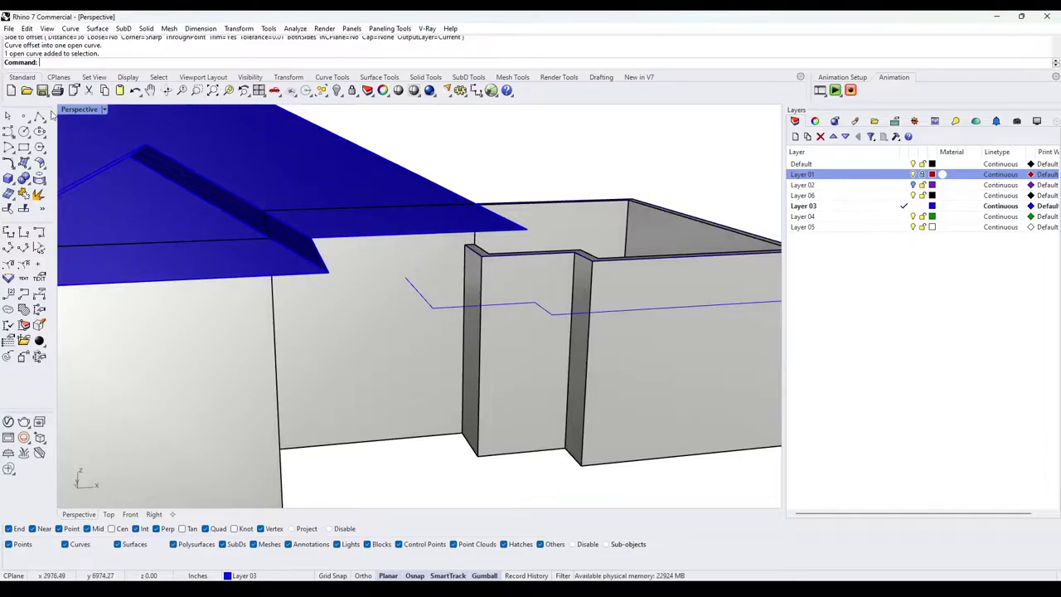
{"action": "left_click", "coordinate": [404, 276]}
{"action": "left_click", "coordinate": [463, 245]}
{"action": "key", "text": "Return"}
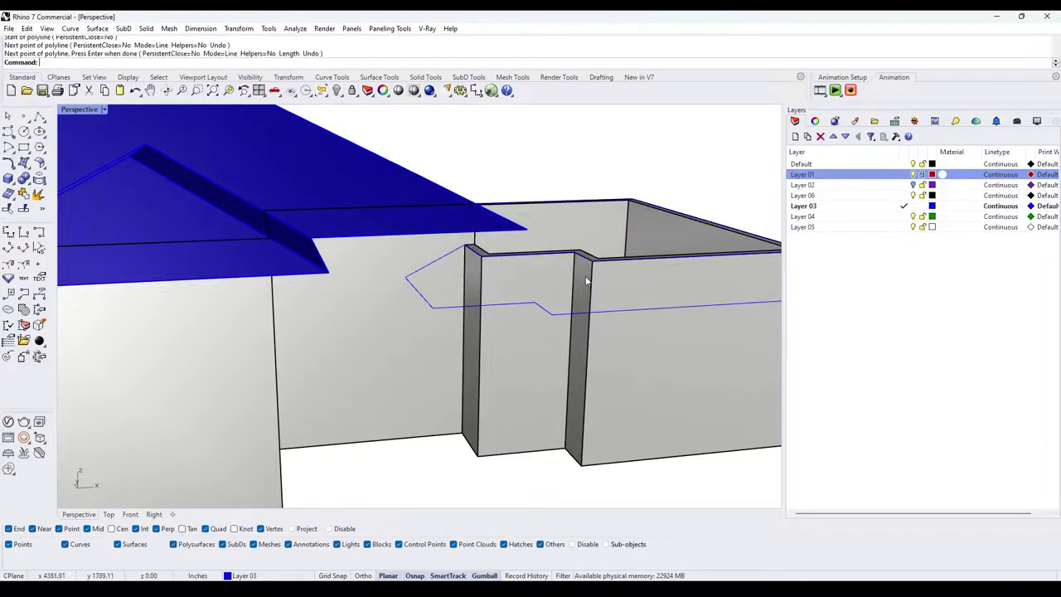
{"action": "right_click_drag", "start_coordinate": [621, 288], "coordinate": [592, 328]}
{"action": "scroll", "coordinate": [507, 354], "scroll_direction": "down", "scroll_amount": 3}
{"action": "key", "text": "Return"}
{"action": "left_click", "coordinate": [424, 369]}
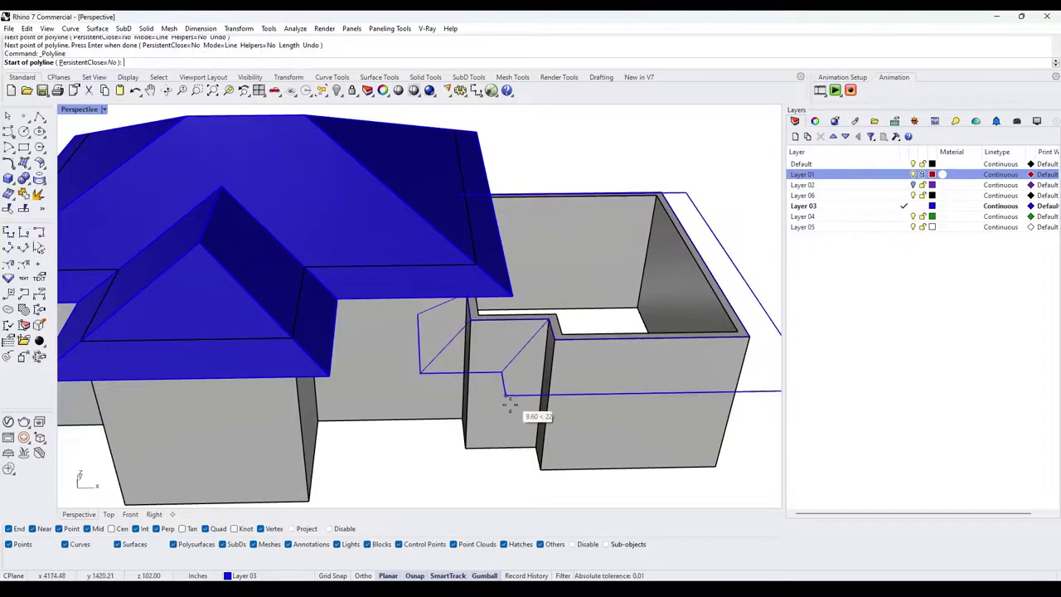
{"action": "left_click", "coordinate": [554, 339]}
{"action": "right_click", "coordinate": [554, 339]}
{"action": "right_click", "coordinate": [554, 339]}
{"action": "right_click_drag", "start_coordinate": [758, 340], "coordinate": [609, 344], "text": "shift"}
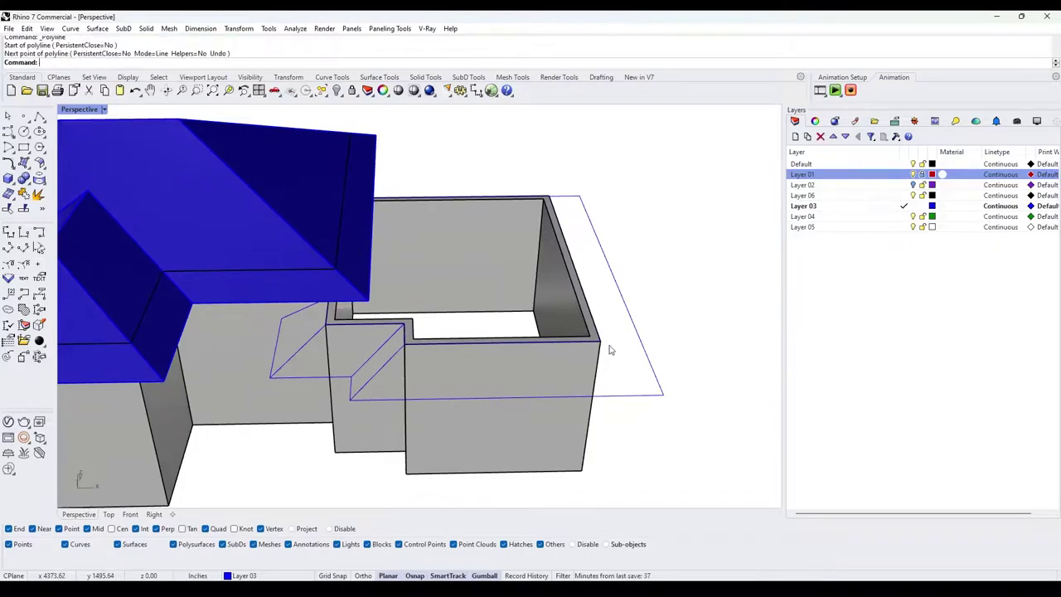
- Connect the two end-wall corners and the far wall end to the matching points of the lowered eave curve with lines
{"action": "key", "text": "Return"}
{"action": "left_click", "coordinate": [600, 341]}
{"action": "left_click", "coordinate": [663, 393]}
{"action": "right_click", "coordinate": [663, 394]}
{"action": "right_click_drag", "start_coordinate": [663, 394], "coordinate": [489, 364]}
{"action": "right_click", "coordinate": [464, 348]}
{"action": "left_click", "coordinate": [443, 339]}
{"action": "left_click", "coordinate": [480, 405]}
{"action": "right_click", "coordinate": [483, 405]}
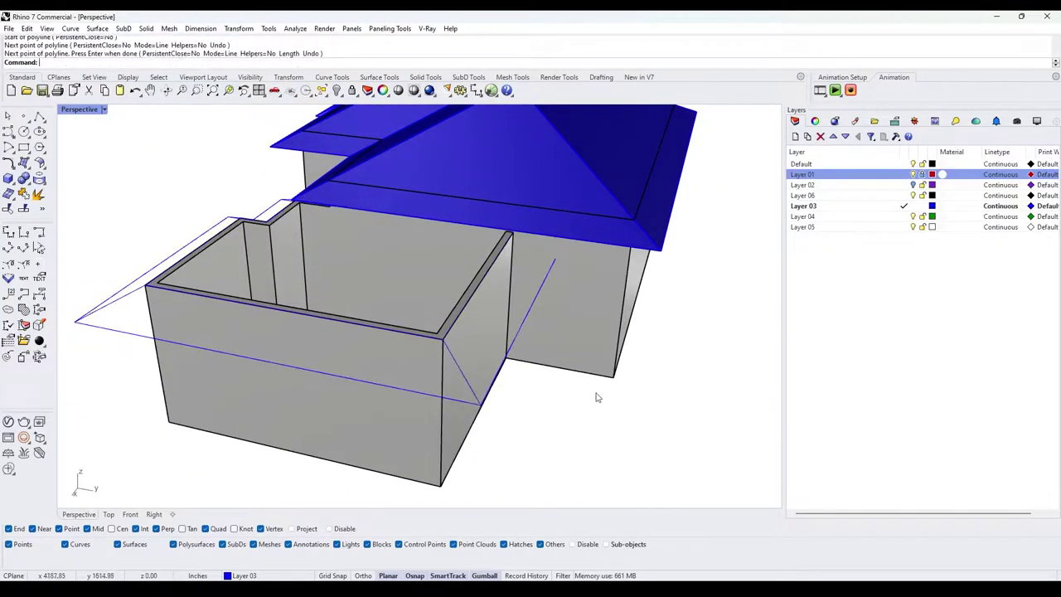
{"action": "right_click_drag", "start_coordinate": [597, 395], "coordinate": [506, 381]}
{"action": "scroll", "coordinate": [499, 222], "scroll_direction": "up", "scroll_amount": 5}
{"action": "right_click", "coordinate": [499, 223]}
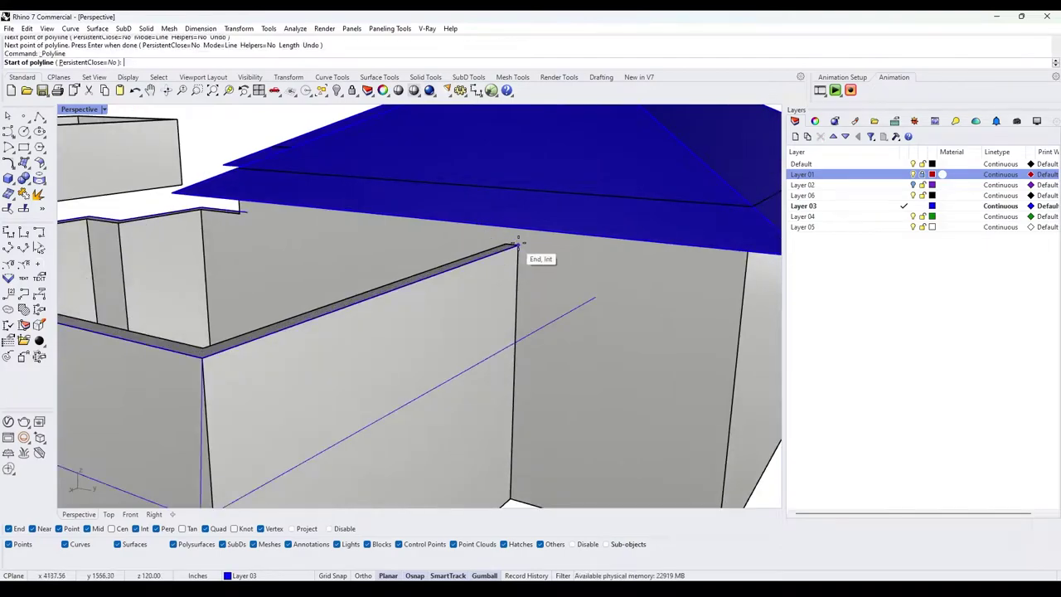
{"action": "left_click", "coordinate": [584, 296]}
{"action": "key", "text": "Return"}
- Fillet the line at the last stepped corner with the adjacent end-wall corner line at radius 0
{"action": "scroll", "coordinate": [539, 348], "scroll_direction": "down", "scroll_amount": 6}
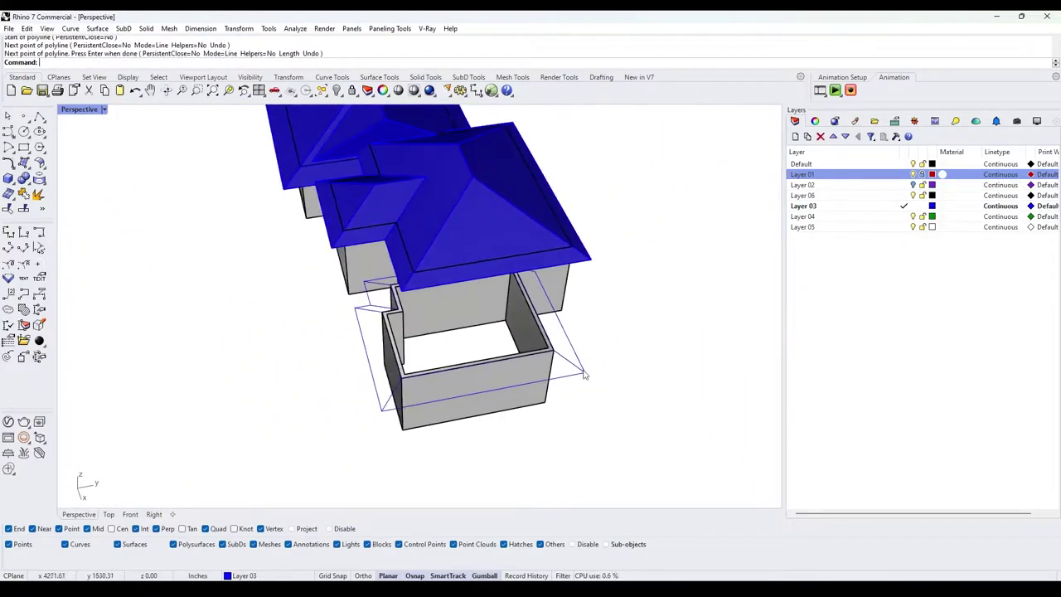
{"action": "right_click_drag", "start_coordinate": [463, 350], "coordinate": [651, 340]}
{"action": "scroll", "coordinate": [410, 330], "scroll_direction": "up", "scroll_amount": 4}
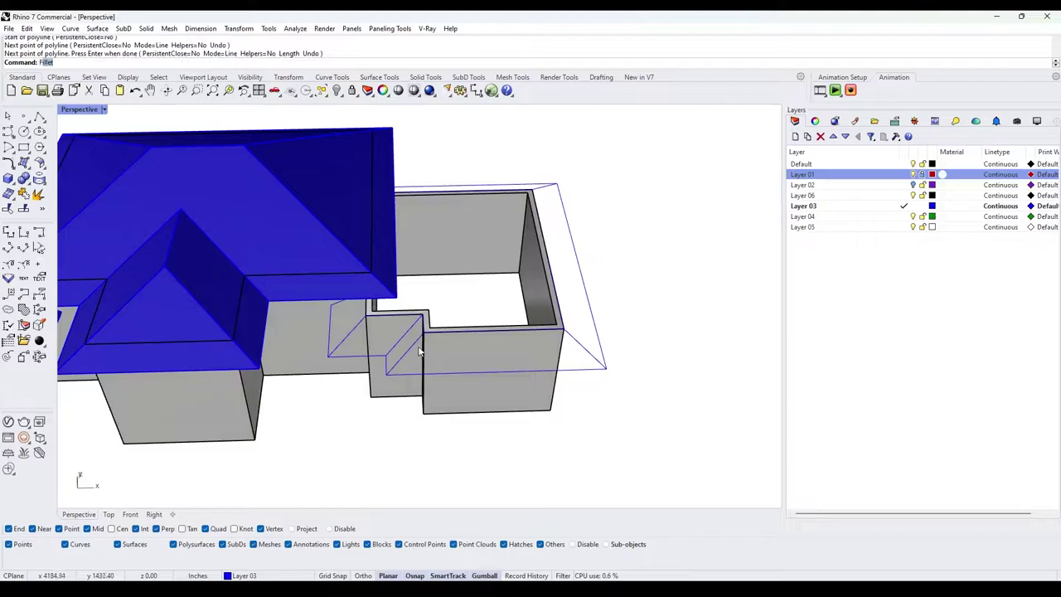
{"action": "key", "text": "Return"}
{"action": "left_click", "coordinate": [421, 351]}
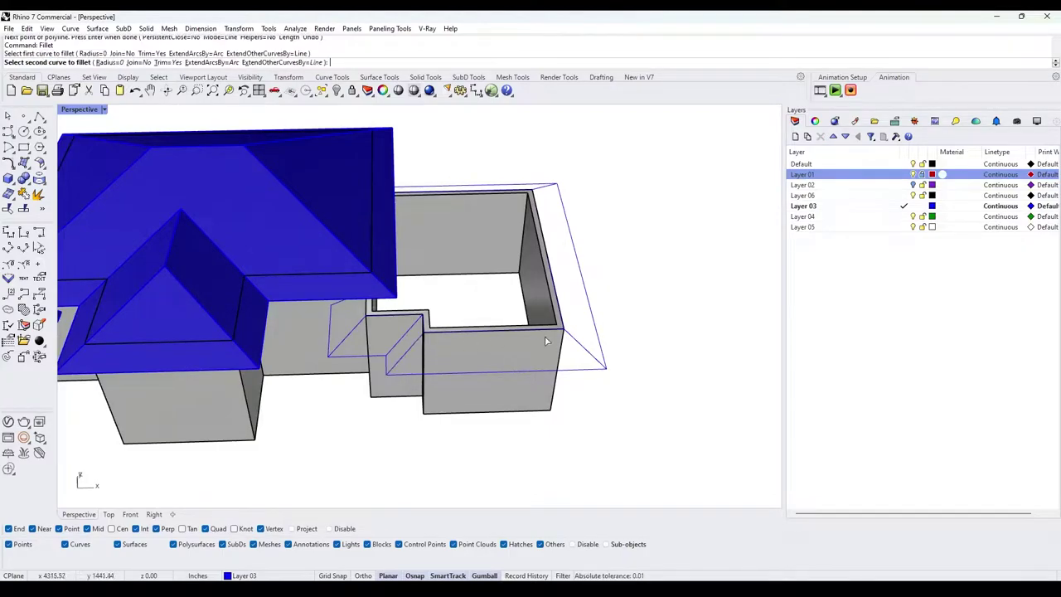
{"action": "left_click", "coordinate": [545, 336]}
{"action": "right_click_drag", "start_coordinate": [545, 335], "coordinate": [488, 316]}
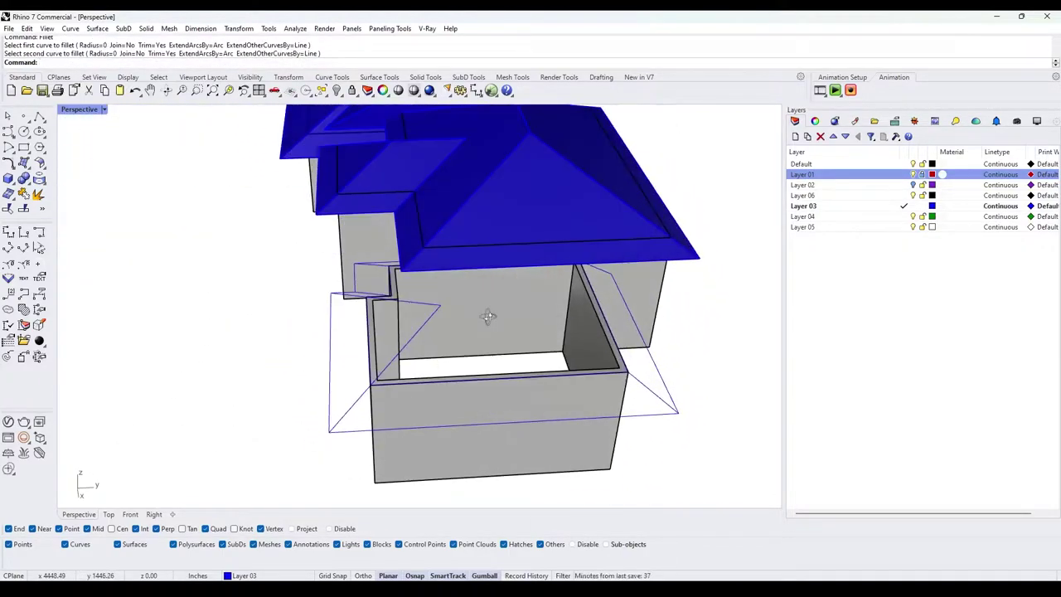
- Try to fillet the two end-wall corner lines together
{"action": "right_click_drag", "start_coordinate": [579, 362], "coordinate": [649, 363]}
{"action": "right_click", "coordinate": [649, 363]}
{"action": "left_click", "coordinate": [454, 285]}
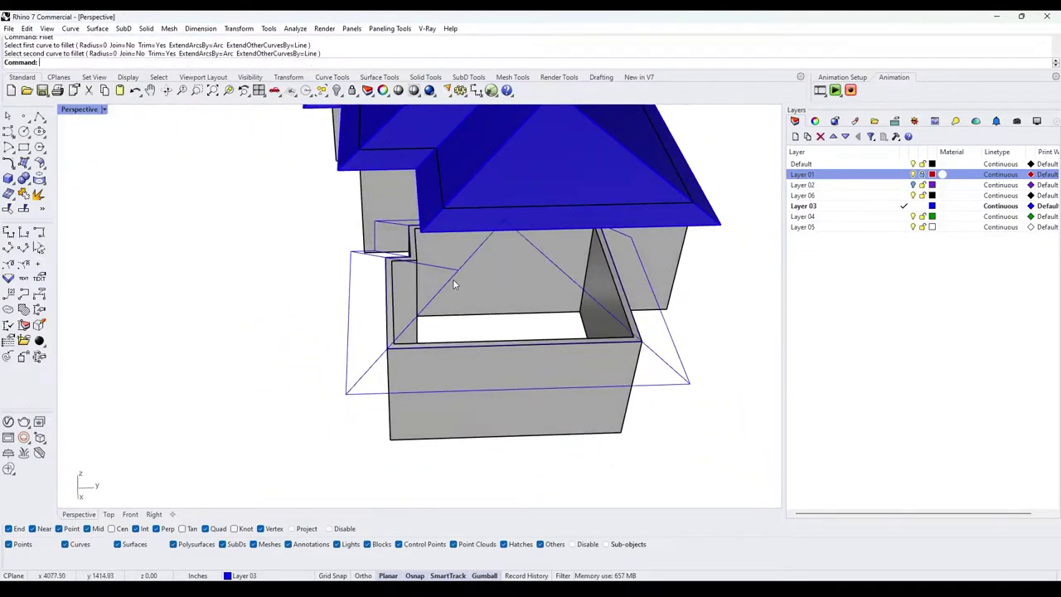
{"action": "key", "text": "ctrl+z"}
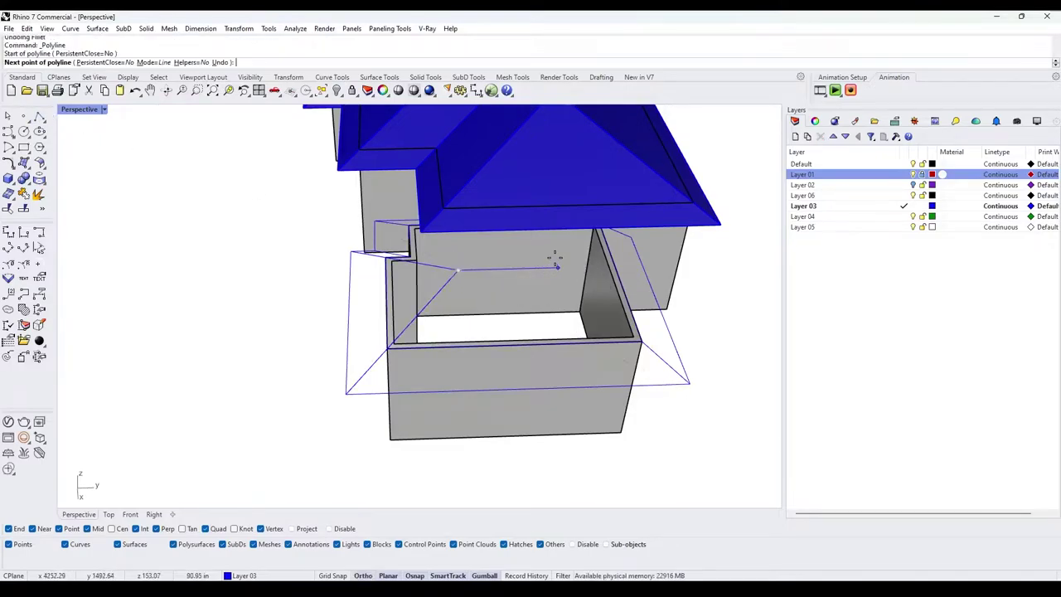
- Draw a ridge line from the filleted intersection across the wing and fillet it with the other end-wall corner line at radius 0
{"action": "left_click", "coordinate": [556, 266]}
{"action": "right_click", "coordinate": [583, 292]}
{"action": "type", "text": "fillet"}
{"action": "key", "text": "Return"}
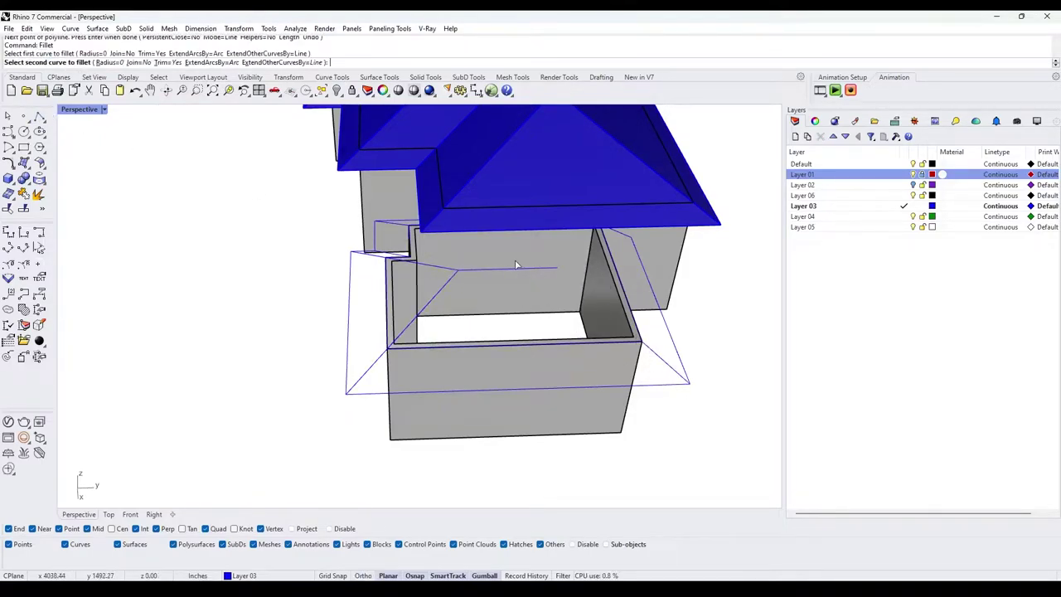
{"action": "left_click", "coordinate": [514, 266]}
{"action": "right_click_drag", "start_coordinate": [509, 266], "coordinate": [522, 289]}
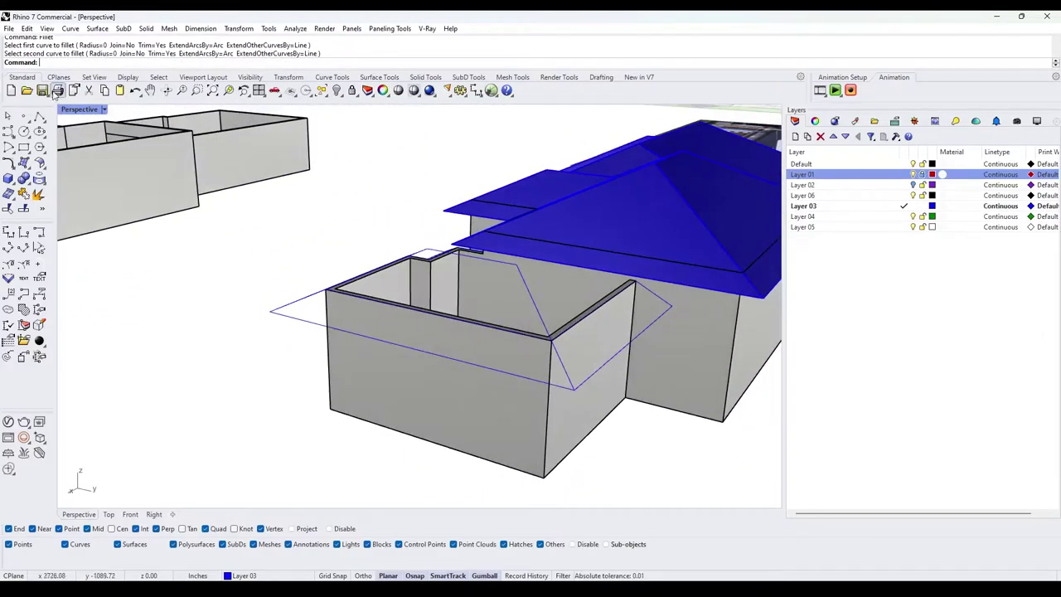
- Draw a straight line from the far end of the wing's ridge line toward the main roof
{"action": "left_click", "coordinate": [42, 116]}
{"action": "right_click_drag", "start_coordinate": [339, 240], "coordinate": [510, 298]}
{"action": "left_click", "coordinate": [408, 323]}
{"action": "left_click", "coordinate": [488, 320], "text": "shift"}
{"action": "right_click", "coordinate": [489, 321]}
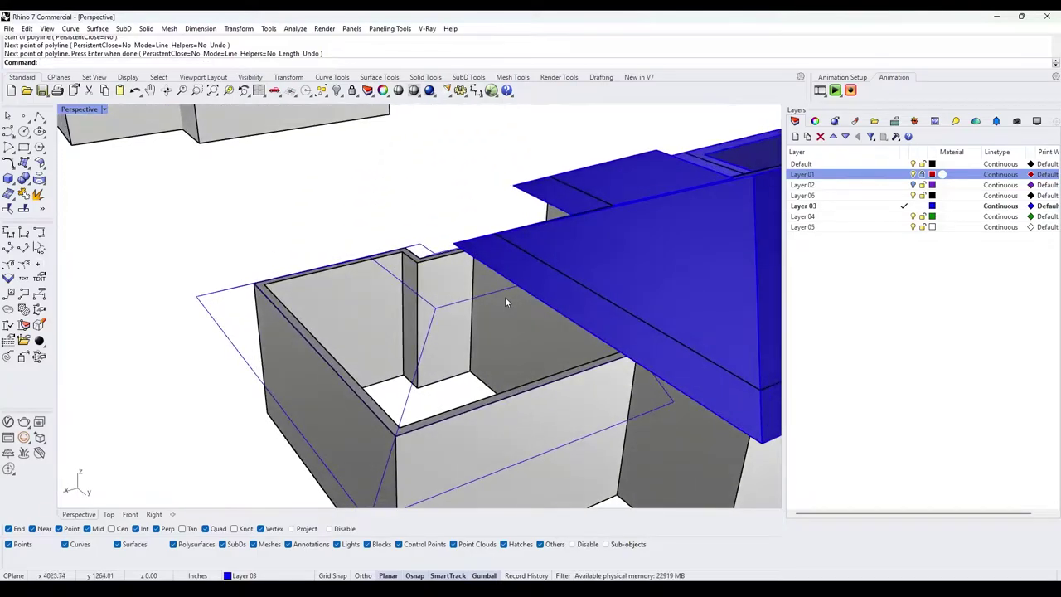
- Fillet the line running toward the main roof with the line at the wing's far wall end at radius 0
{"action": "type", "text": "f"}
{"action": "key", "text": "Return"}
{"action": "left_click", "coordinate": [502, 290]}
{"action": "right_click_drag", "start_coordinate": [640, 398], "coordinate": [509, 333]}
{"action": "left_click", "coordinate": [657, 351]}
- Fillet the middle stepped-corner line with the wing's ridge line at radius 0
{"action": "scroll", "coordinate": [597, 276], "scroll_direction": "up", "scroll_amount": 4}
{"action": "right_click", "coordinate": [509, 334]}
{"action": "left_click", "coordinate": [575, 318]}
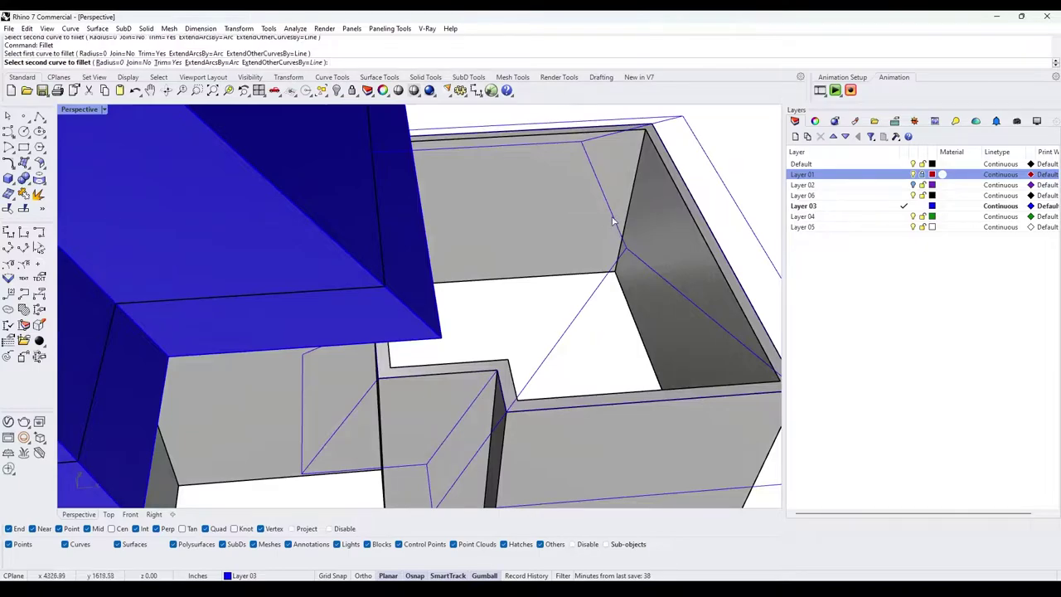
{"action": "left_click", "coordinate": [614, 221]}
- Copy the middle stepped-corner line to the first eave corner and connect the upper ends of both lines with a straight line
{"action": "right_click_drag", "start_coordinate": [613, 221], "coordinate": [535, 287]}
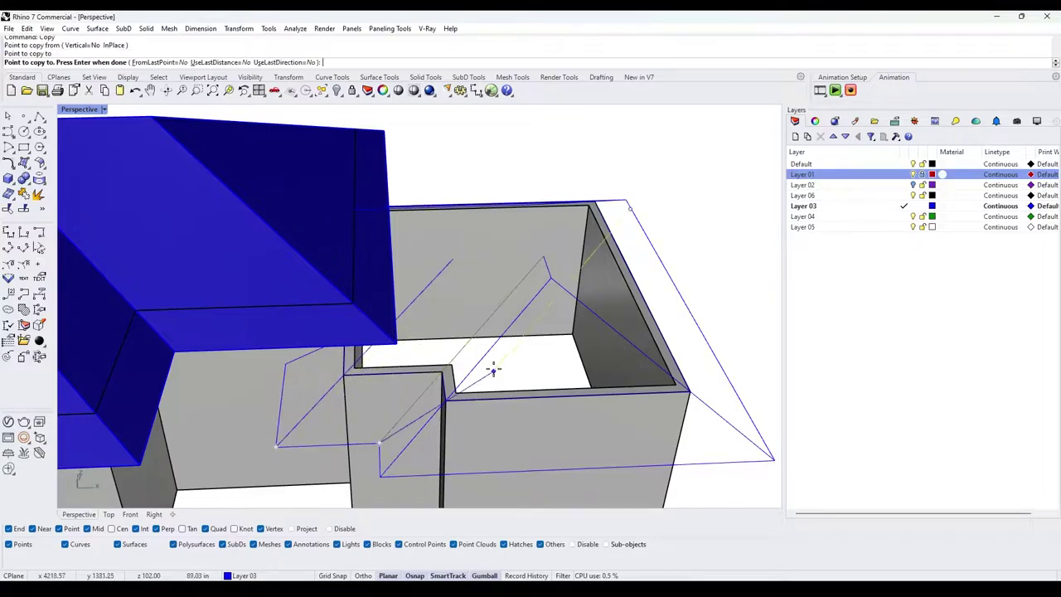
{"action": "key", "text": "Return"}
{"action": "right_click_drag", "start_coordinate": [564, 257], "coordinate": [484, 297]}
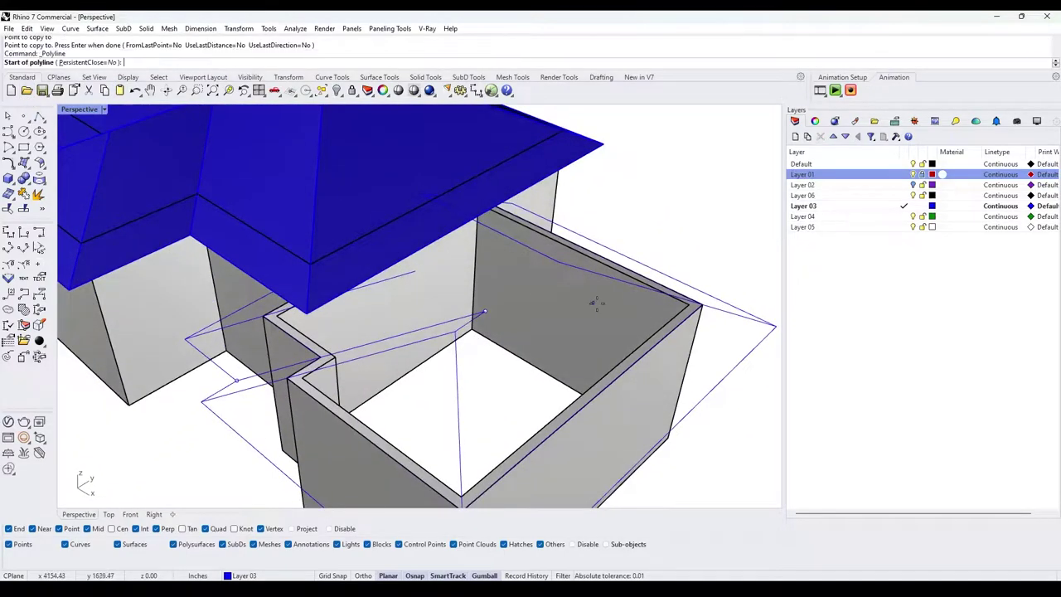
{"action": "left_click", "coordinate": [486, 310]}
{"action": "left_click", "coordinate": [414, 272]}
{"action": "key", "text": "Return"}
- Fillet the line at the stepped side's wall end with the copied corner line at radius 0
{"action": "mouse_move", "coordinate": [556, 290]}
{"action": "right_mouse_down"}
{"action": "mouse_move", "coordinate": [500, 252]}
{"action": "mouse_move", "coordinate": [425, 305]}
{"action": "mouse_move", "coordinate": [489, 331]}
{"action": "right_mouse_up"}
{"action": "right_click_drag", "start_coordinate": [404, 335], "coordinate": [338, 327]}
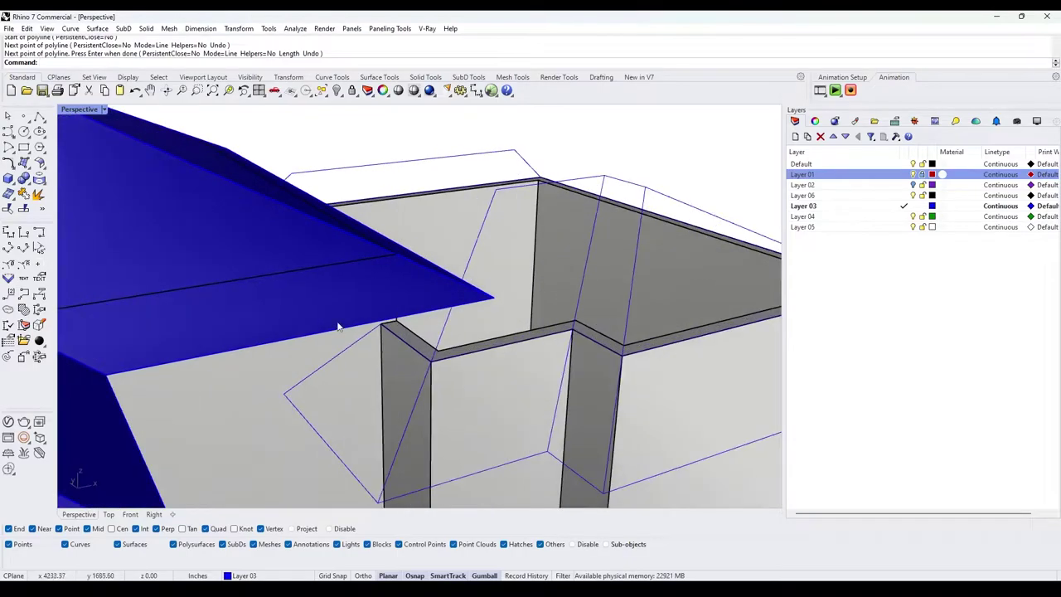
{"action": "type", "text": "Fillet"}
{"action": "key", "text": "Return"}
{"action": "left_click", "coordinate": [352, 348]}
{"action": "left_click", "coordinate": [476, 253]}
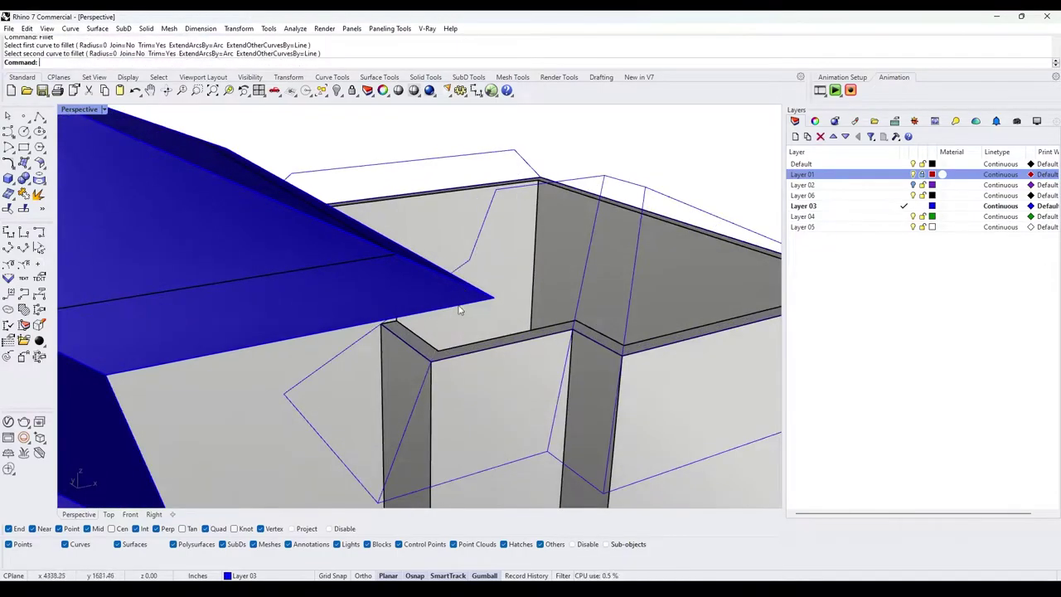
{"action": "key", "text": "Return"}
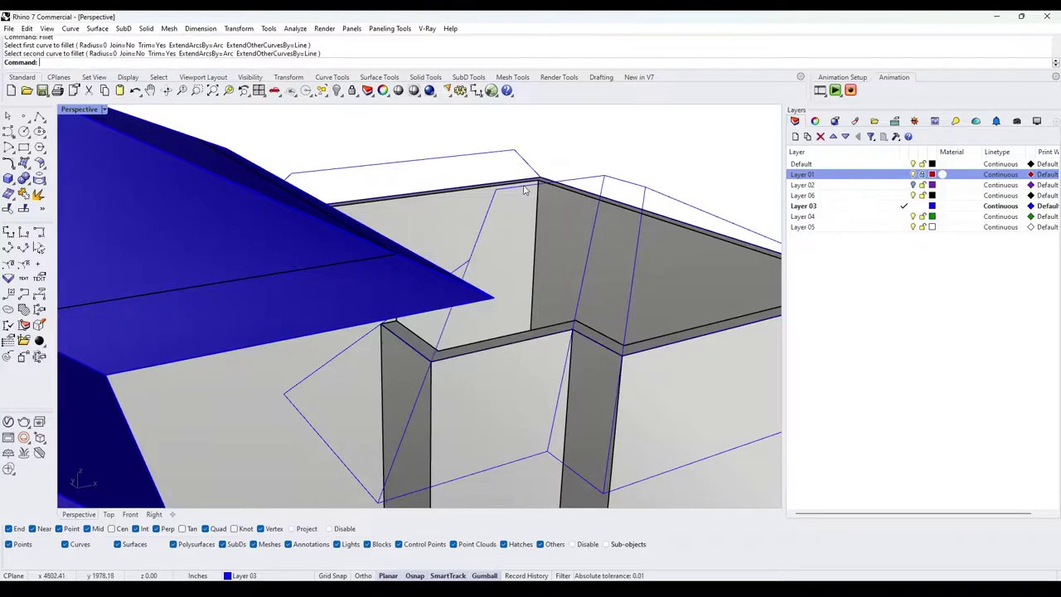
{"action": "right_click_drag", "start_coordinate": [524, 191], "coordinate": [356, 282]}
{"action": "scroll", "coordinate": [321, 256], "scroll_direction": "up", "scroll_amount": 5}
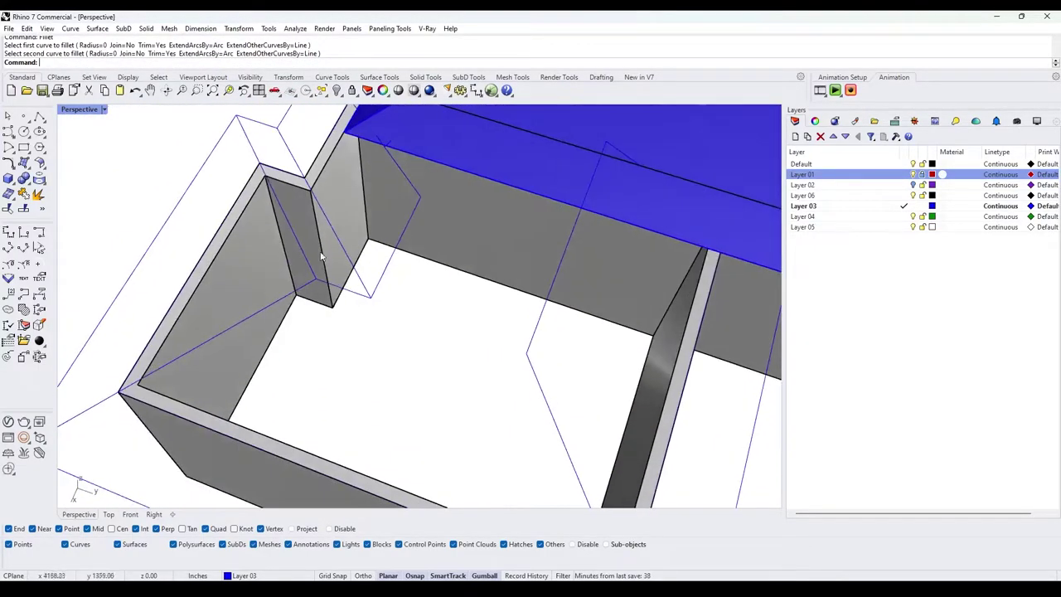
- Connect the upper end of the middle stepped-corner line to the upper end of the opposite hip line with a straight line
{"action": "left_click", "coordinate": [39, 118]}
{"action": "left_click", "coordinate": [371, 297]}
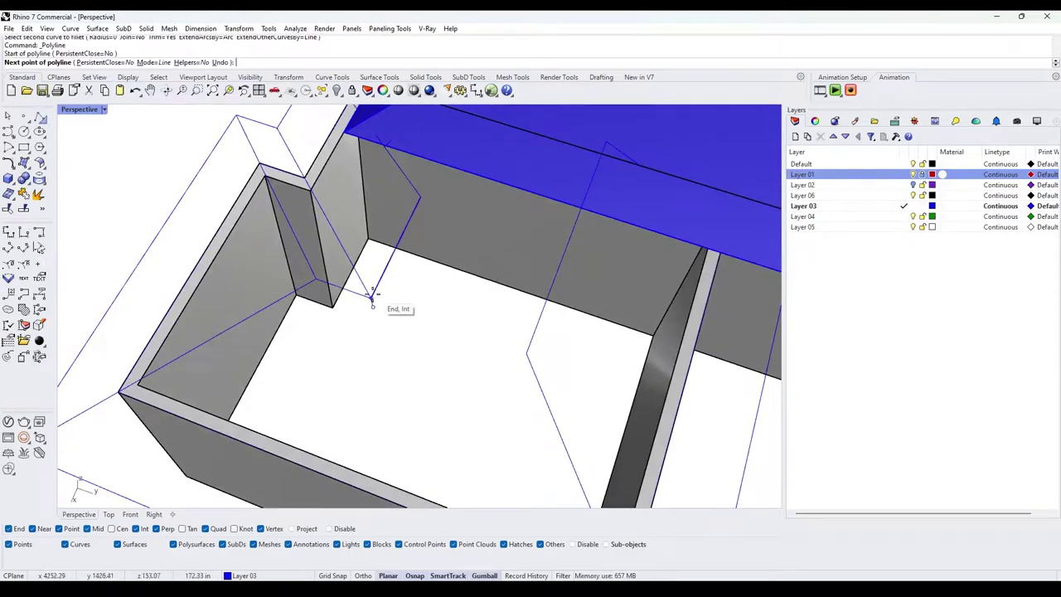
{"action": "left_click", "coordinate": [538, 355]}
{"action": "key", "text": "Return"}
{"action": "right_click_drag", "start_coordinate": [538, 355], "coordinate": [666, 350]}
{"action": "scroll", "coordinate": [537, 317], "scroll_direction": "down", "scroll_amount": 3}
{"action": "scroll", "coordinate": [422, 363], "scroll_direction": "up", "scroll_amount": 3}
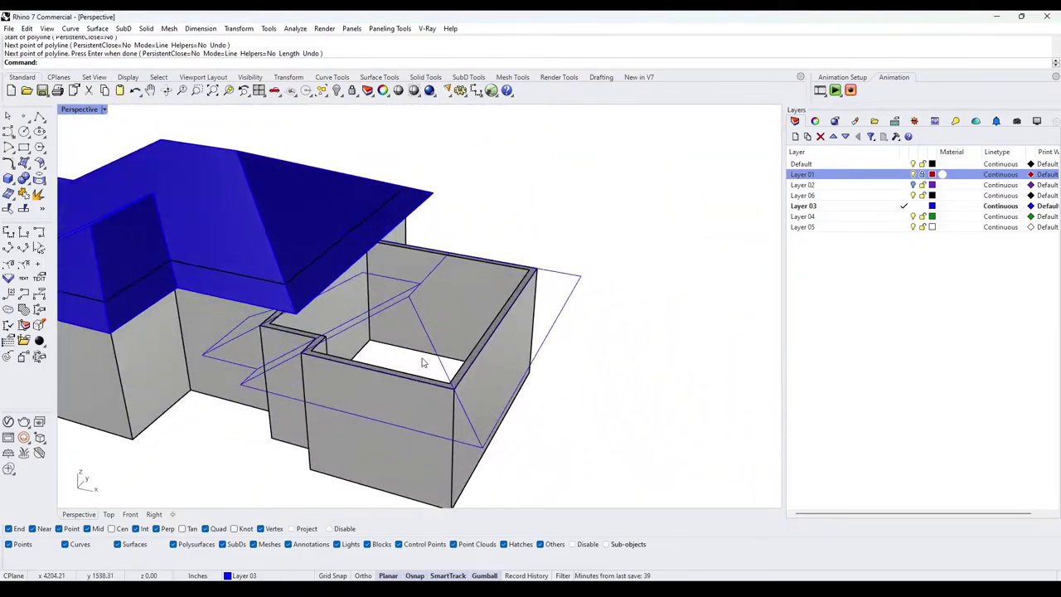
{"action": "right_click_drag", "start_coordinate": [422, 364], "coordinate": [365, 295]}
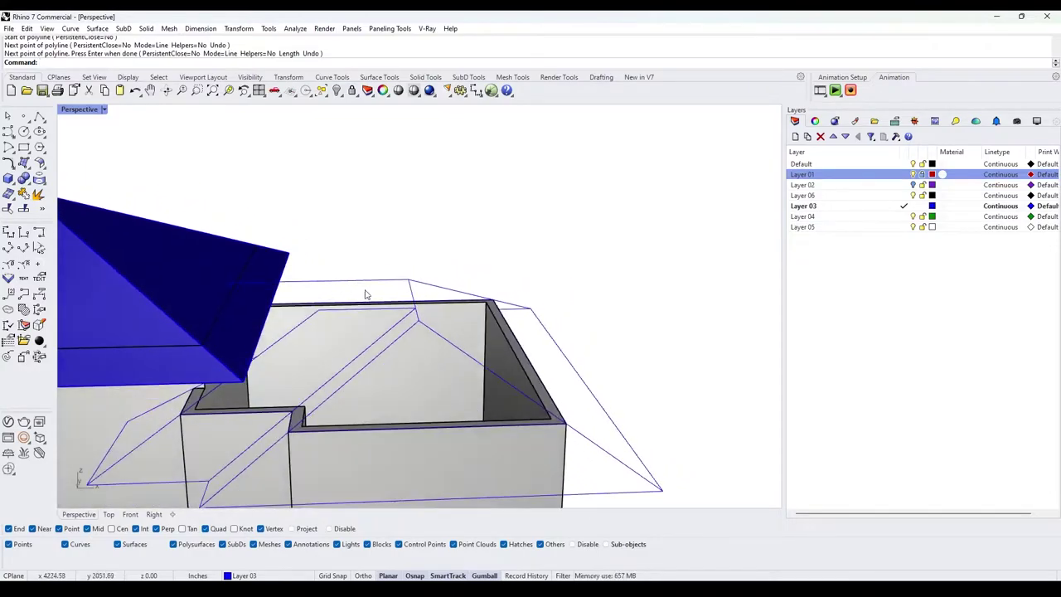
{"action": "right_click_drag", "start_coordinate": [504, 294], "coordinate": [516, 351]}
- Loft the outer stepped-corner line with the adjacent hip line to create the wing's outer front slope, using normal style
{"action": "left_click", "coordinate": [400, 338]}
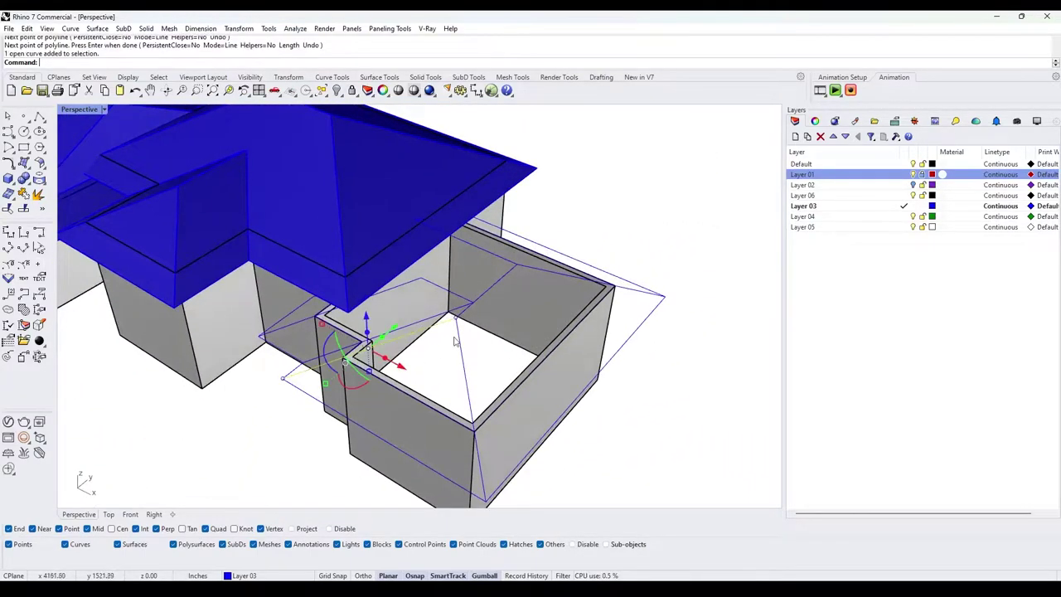
{"action": "left_click", "coordinate": [458, 339], "text": "shift"}
{"action": "key", "text": "Return"}
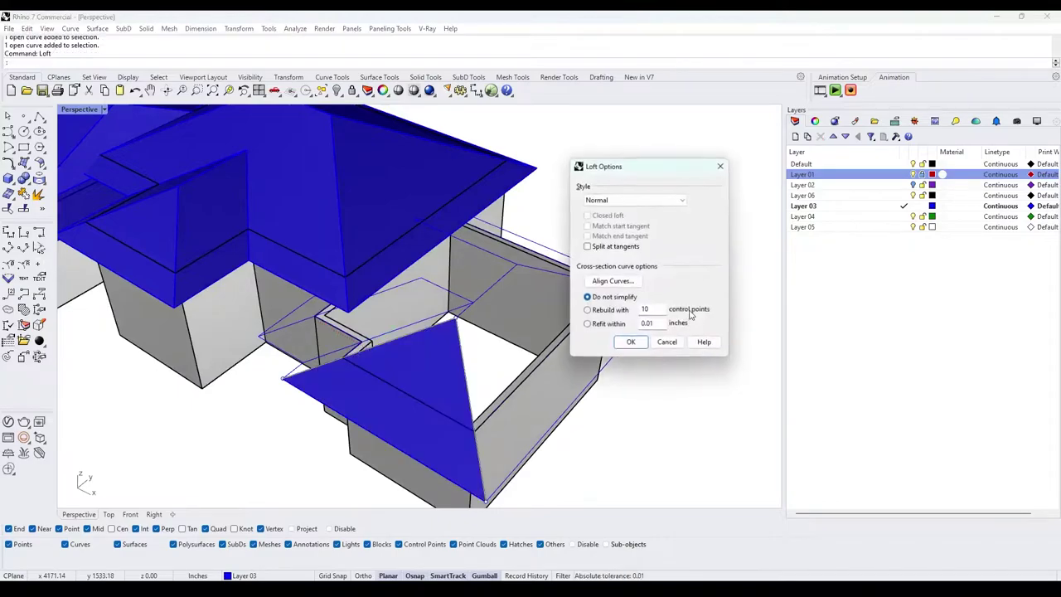
{"action": "left_click", "coordinate": [630, 342]}
- Loft the two hip lines of the wing's outer end to create the end slope
{"action": "left_click", "coordinate": [461, 344]}
{"action": "left_click", "coordinate": [502, 370]}
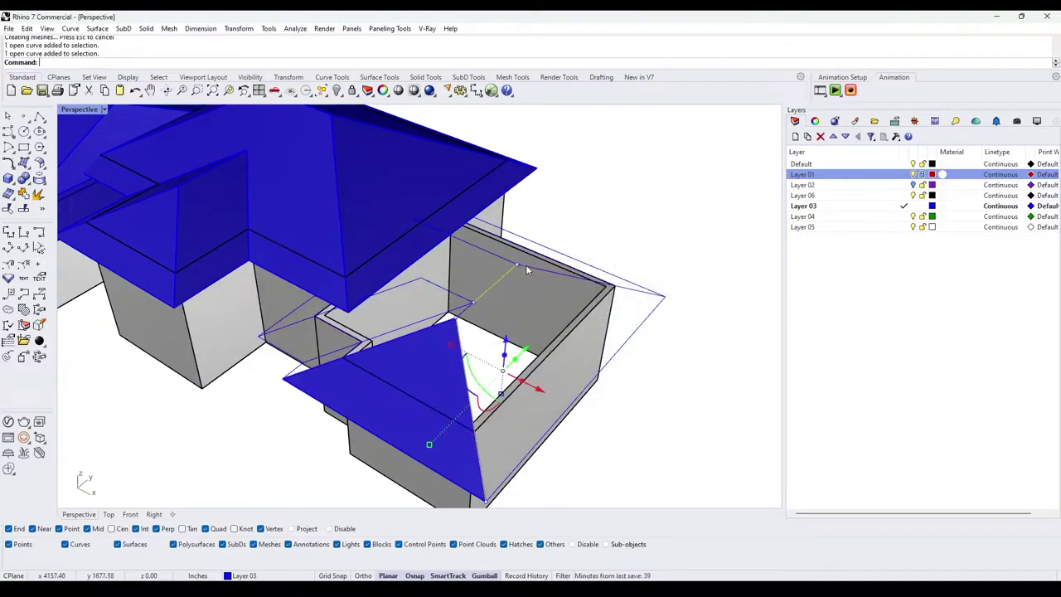
{"action": "left_click", "coordinate": [526, 266], "text": "shift"}
{"action": "left_click", "coordinate": [509, 273], "text": "ctrl"}
{"action": "key", "text": "Return"}
{"action": "key", "text": "Return"}
{"action": "right_click_drag", "start_coordinate": [567, 330], "coordinate": [423, 383]}
{"action": "left_click", "coordinate": [426, 397]}
{"action": "key", "text": "Escape"}
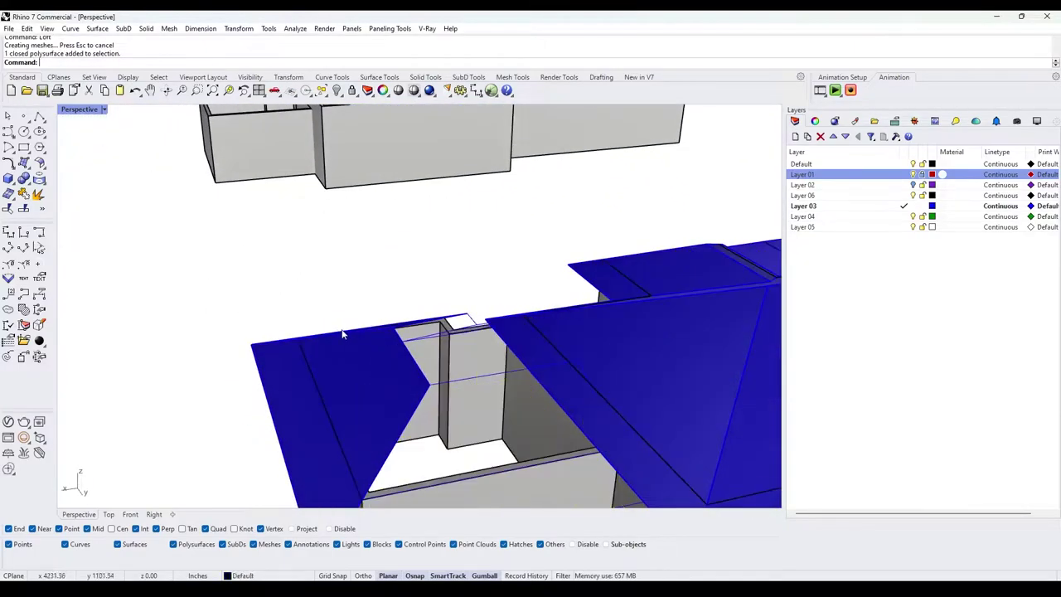
- Loft the two parallel stepped-corner lines to create the narrow slope beside the outer front slope
{"action": "right_click_drag", "start_coordinate": [343, 333], "coordinate": [452, 324]}
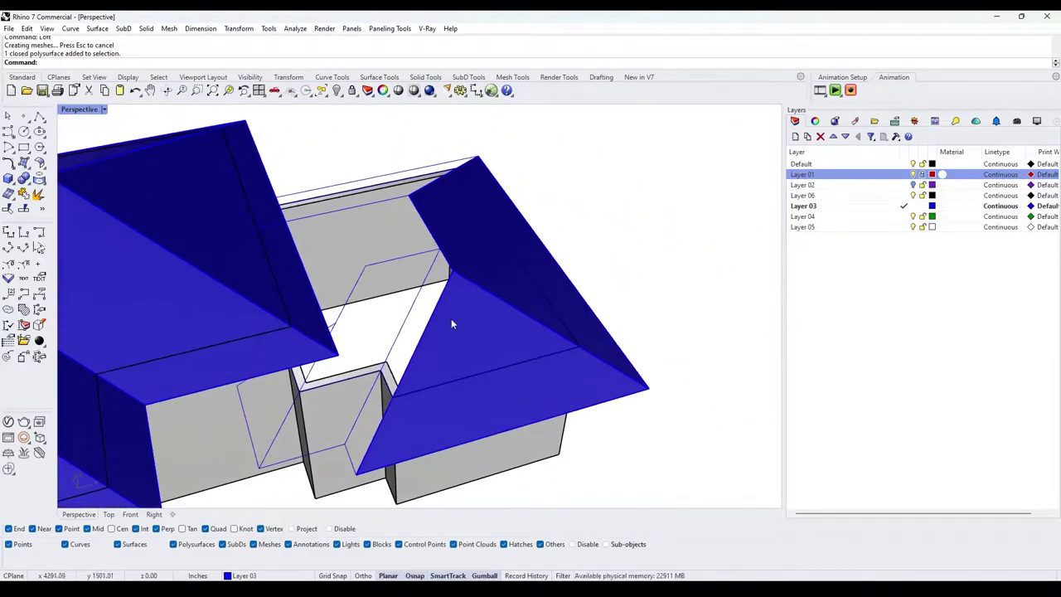
{"action": "left_click", "coordinate": [452, 324]}
{"action": "left_click", "coordinate": [491, 318]}
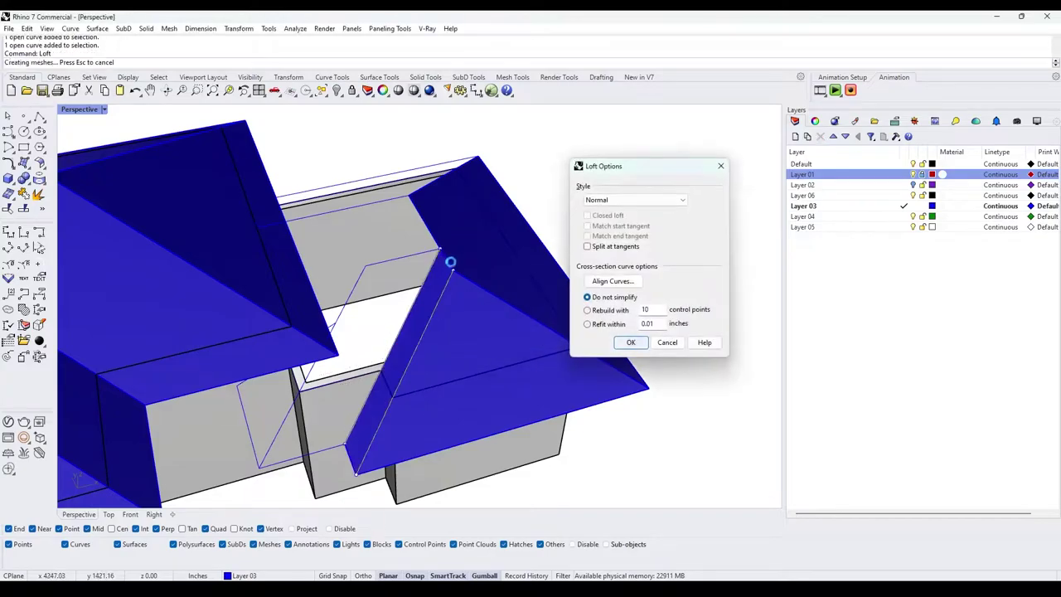
{"action": "key", "text": "Return"}
{"action": "right_click_drag", "start_coordinate": [450, 264], "coordinate": [372, 308]}
{"action": "key", "text": "Escape"}
{"action": "scroll", "coordinate": [384, 256], "scroll_direction": "up", "scroll_amount": 4}
{"action": "scroll", "coordinate": [372, 308], "scroll_direction": "down", "scroll_amount": 5}
{"action": "scroll", "coordinate": [385, 310], "scroll_direction": "up", "scroll_amount": 2}
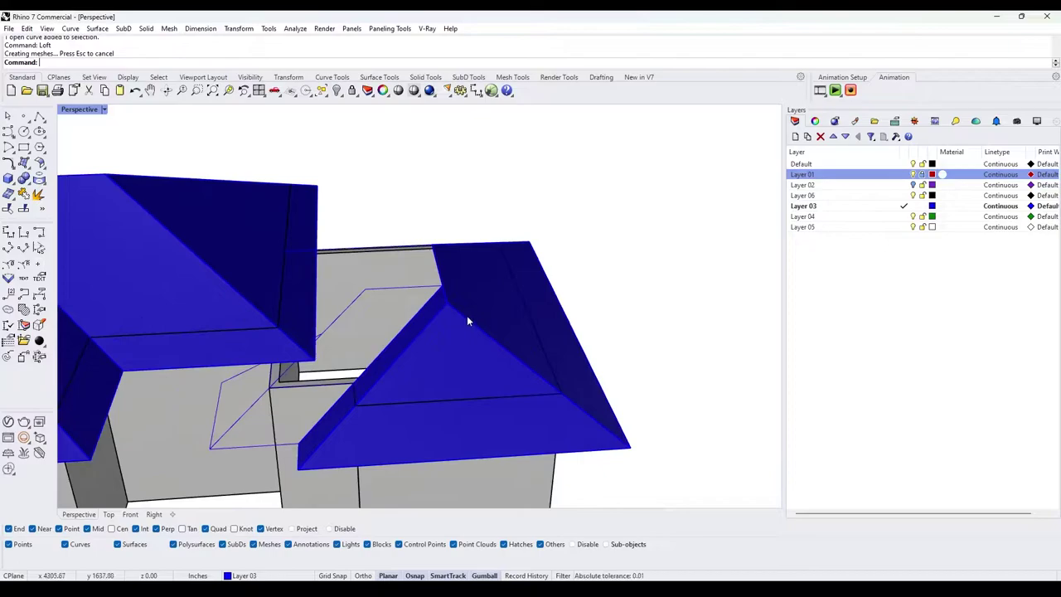
- Copy the front hip line from its eave corner to the upper end of the middle stepped-corner line
{"action": "left_click", "coordinate": [506, 352]}
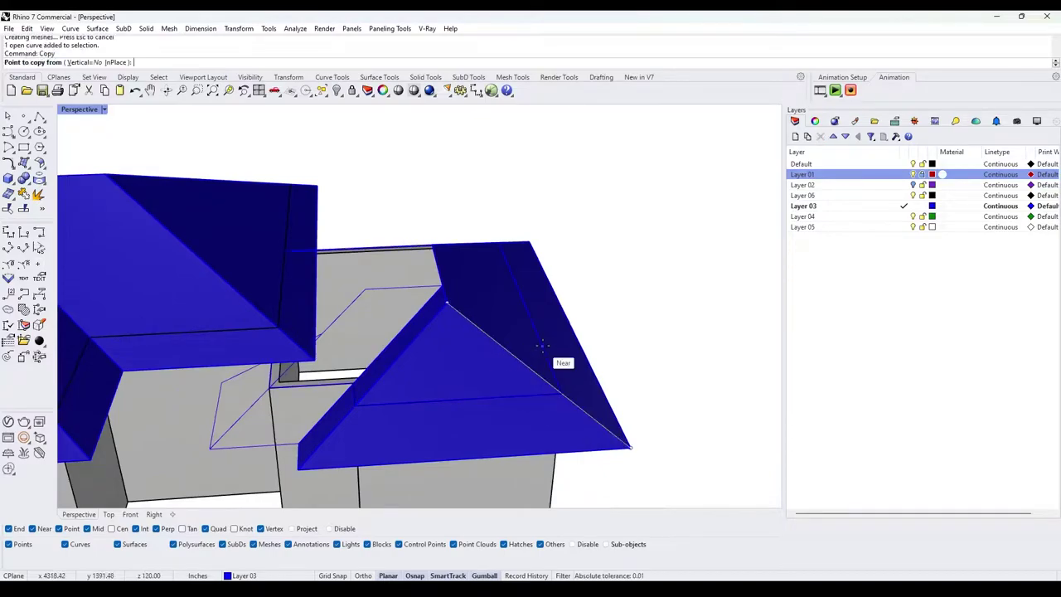
{"action": "left_click", "coordinate": [628, 445]}
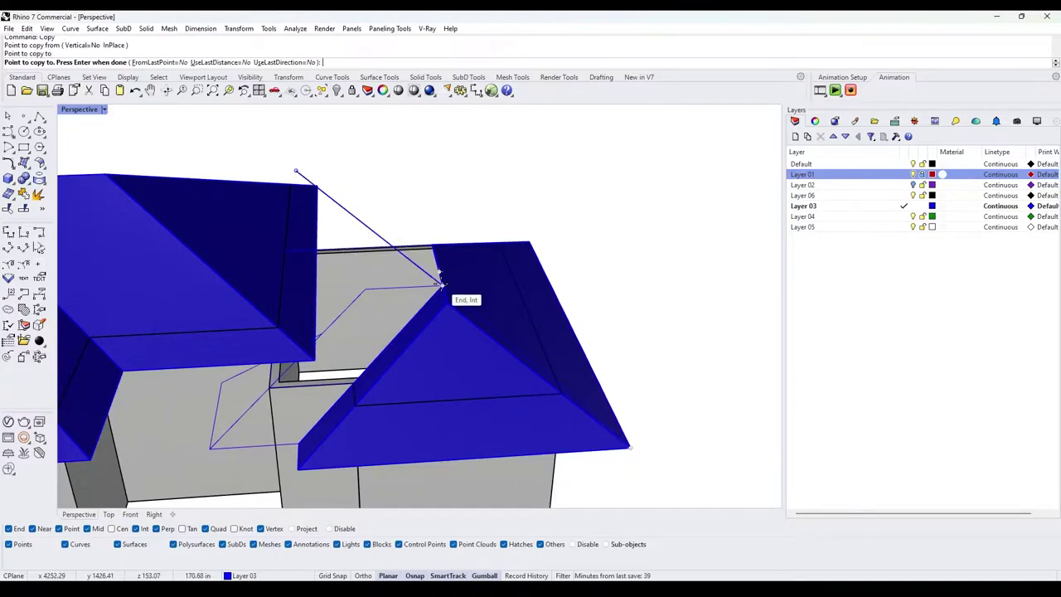
{"action": "key", "text": "Return"}
- Fillet the inner stepped-side line with the copied hip line at radius 0
{"action": "type", "text": "f"}
{"action": "key", "text": "Return"}
{"action": "left_click", "coordinate": [358, 296]}
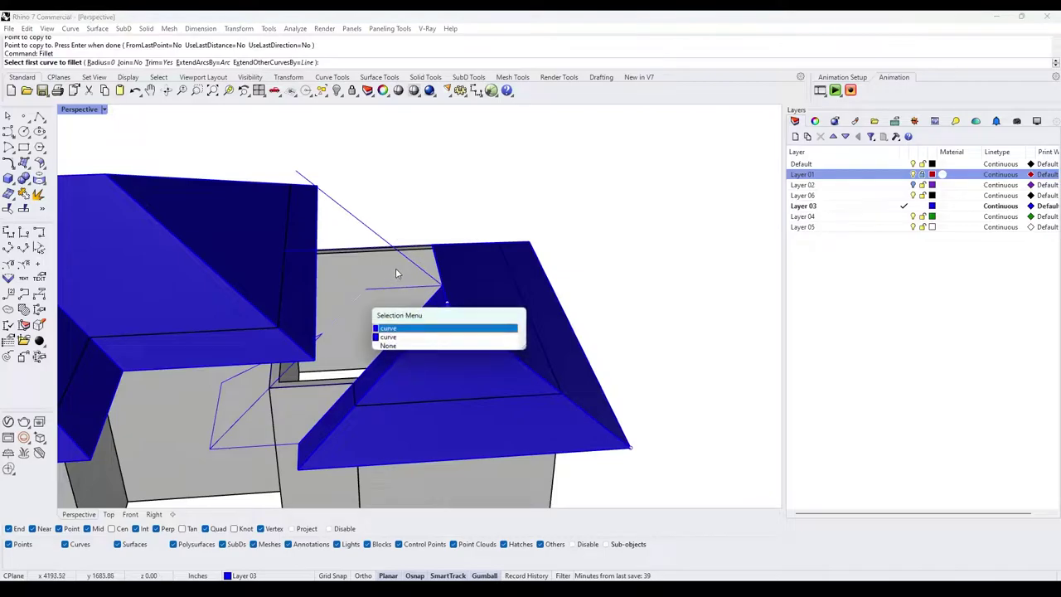
{"action": "key", "text": "Escape"}
{"action": "left_click", "coordinate": [356, 305]}
{"action": "left_click", "coordinate": [386, 325]}
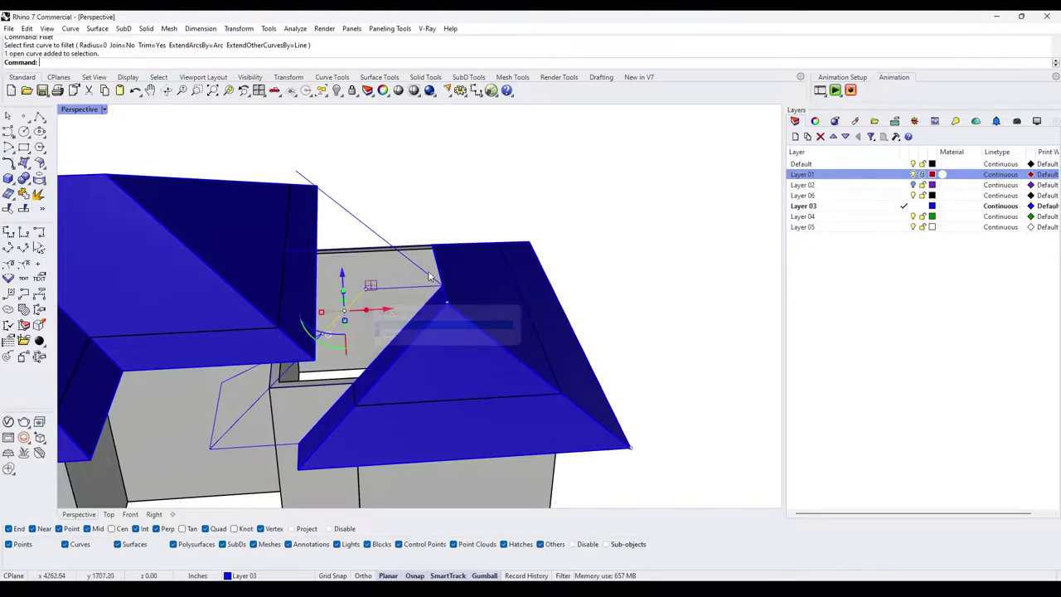
{"action": "left_click", "coordinate": [423, 277]}
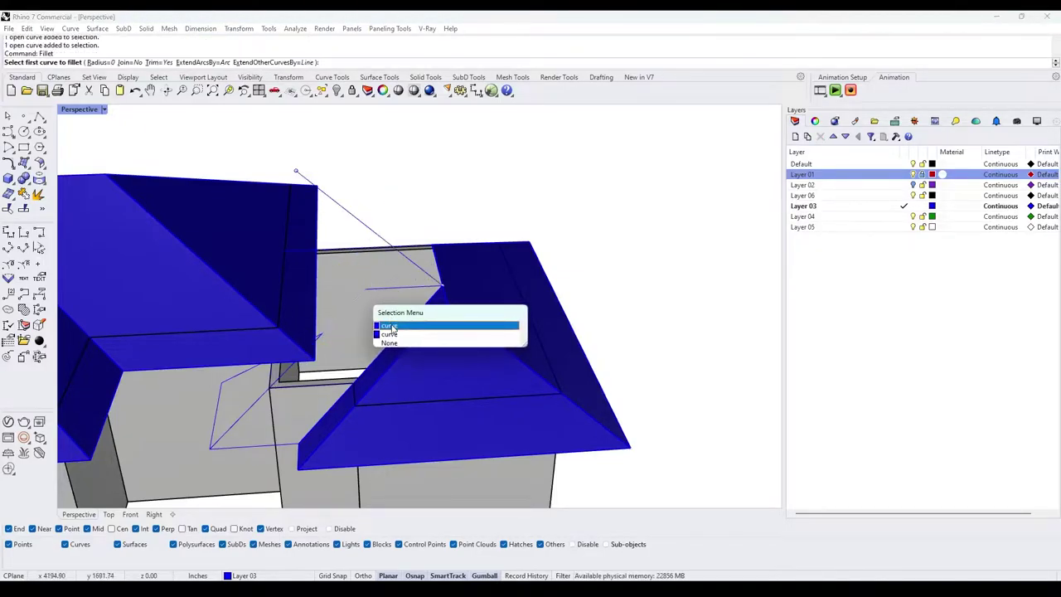
{"action": "left_click", "coordinate": [390, 325]}
{"action": "left_click", "coordinate": [417, 263]}
{"action": "mouse_move", "coordinate": [406, 292]}
{"action": "right_mouse_down"}
{"action": "mouse_move", "coordinate": [369, 294]}
{"action": "mouse_move", "coordinate": [367, 312]}
{"action": "mouse_move", "coordinate": [440, 307]}
{"action": "mouse_move", "coordinate": [394, 285]}
{"action": "right_mouse_up"}
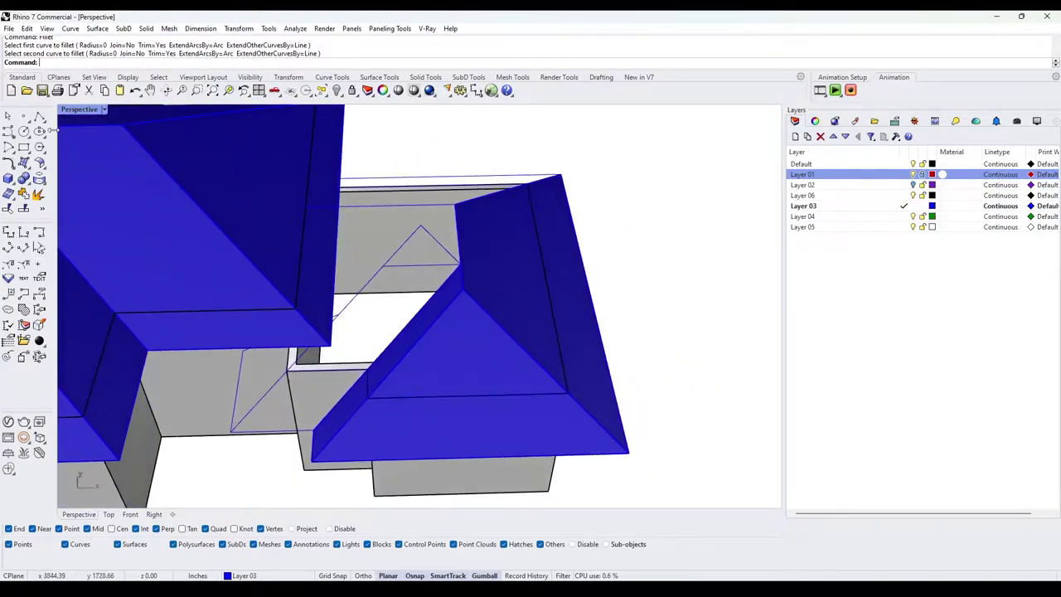
- Trace a closed polyline around the inner stepped slope through its eave corners, the filleted peak and the narrow slope's upper end
{"action": "left_click", "coordinate": [412, 233]}
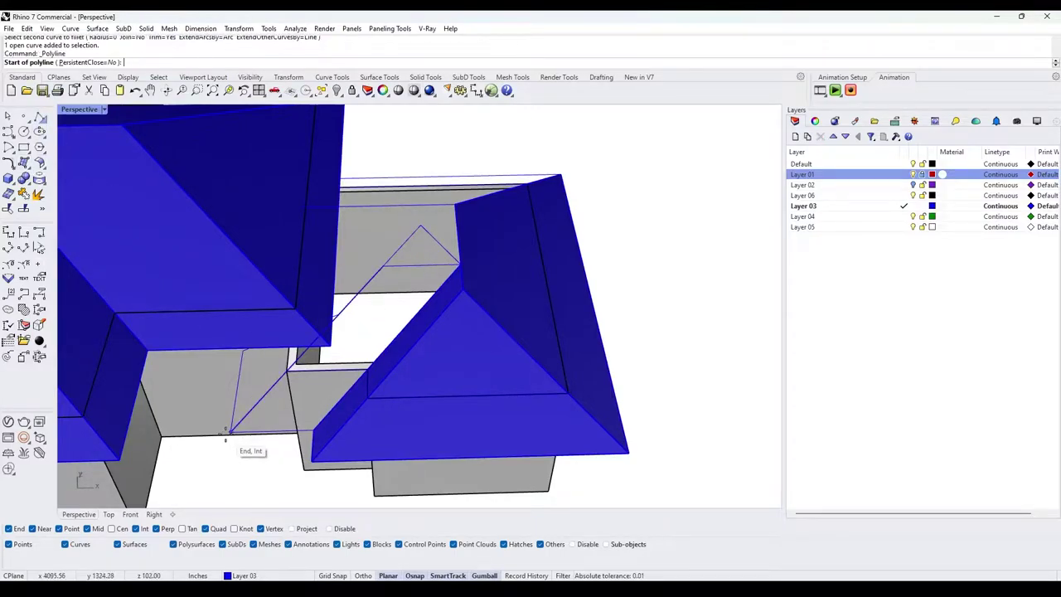
{"action": "left_click", "coordinate": [418, 226]}
{"action": "scroll", "coordinate": [448, 248], "scroll_direction": "up", "scroll_amount": 2}
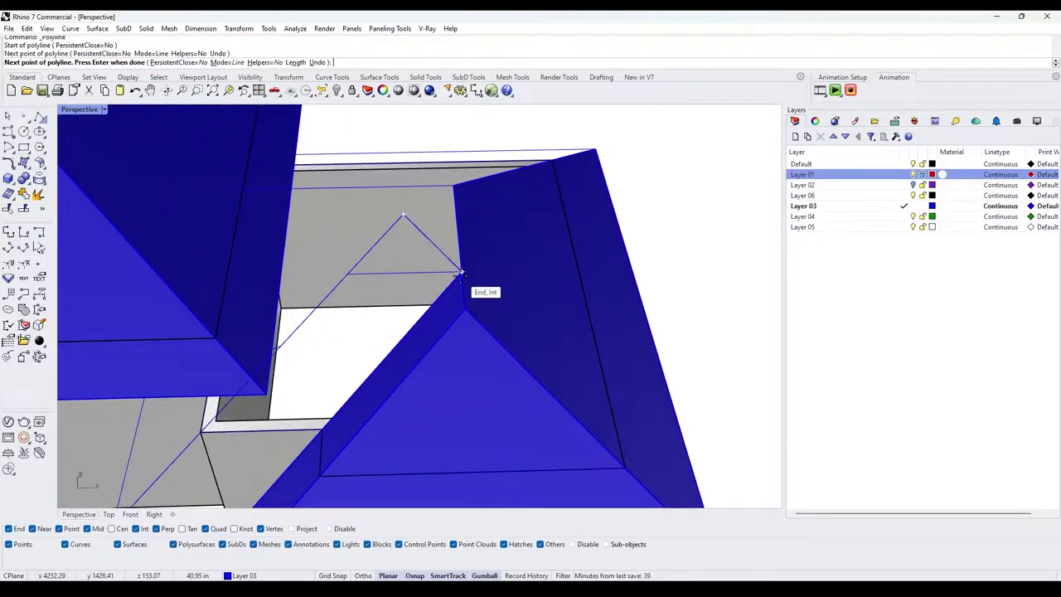
{"action": "left_click", "coordinate": [460, 272]}
{"action": "scroll", "coordinate": [348, 396], "scroll_direction": "down", "scroll_amount": 3}
{"action": "scroll", "coordinate": [306, 456], "scroll_direction": "up", "scroll_amount": 3}
{"action": "scroll", "coordinate": [301, 461], "scroll_direction": "up", "scroll_amount": 7}
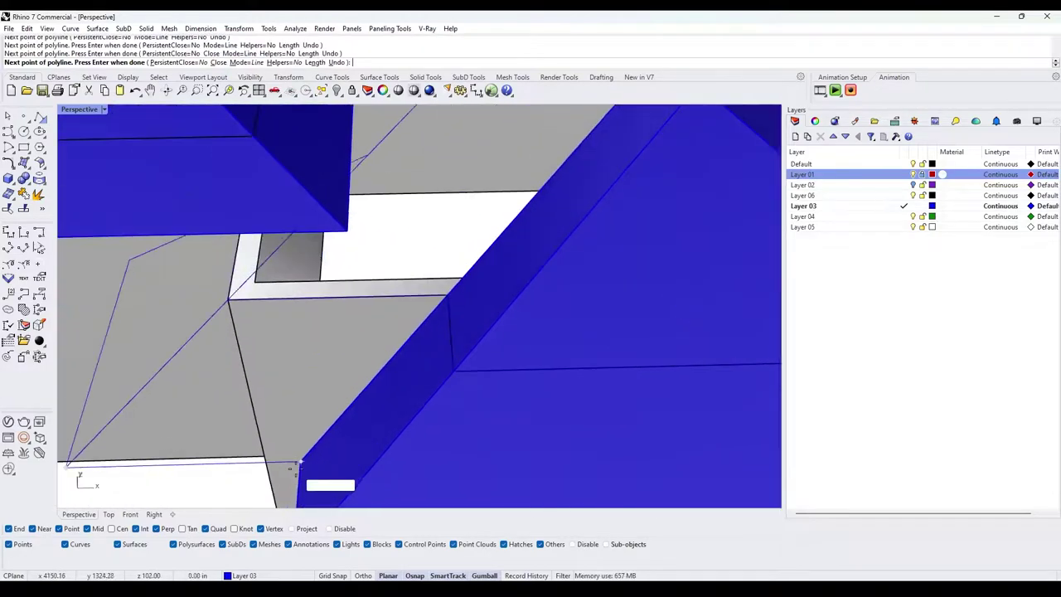
{"action": "scroll", "coordinate": [324, 422], "scroll_direction": "down", "scroll_amount": 5}
{"action": "type", "text": "c"}
{"action": "key", "text": "Return"}
- Fill the closed outline of the inner stepped slope with a planar surface
{"action": "left_click", "coordinate": [305, 439]}
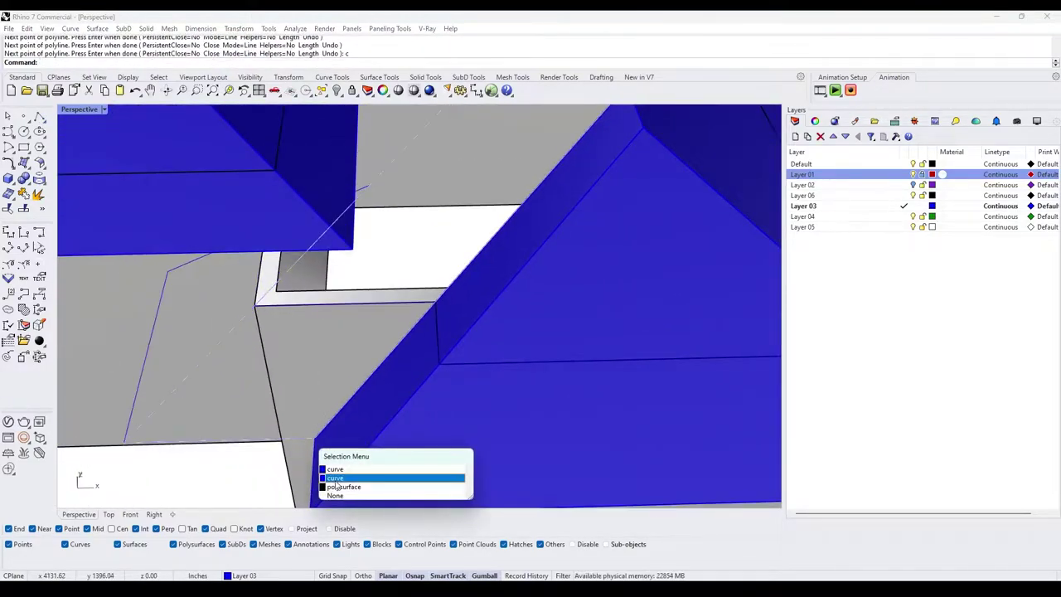
{"action": "left_click", "coordinate": [335, 480]}
{"action": "scroll", "coordinate": [334, 443], "scroll_direction": "down", "scroll_amount": 2}
{"action": "type", "text": "Pla"}
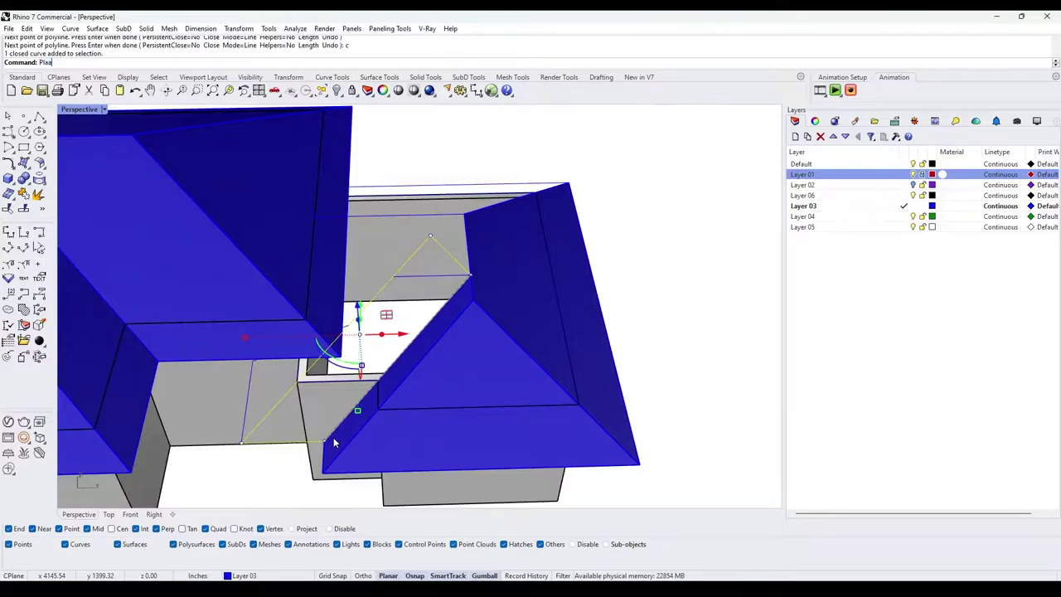
{"action": "type", "text": "nar"}
{"action": "key", "text": "Escape"}
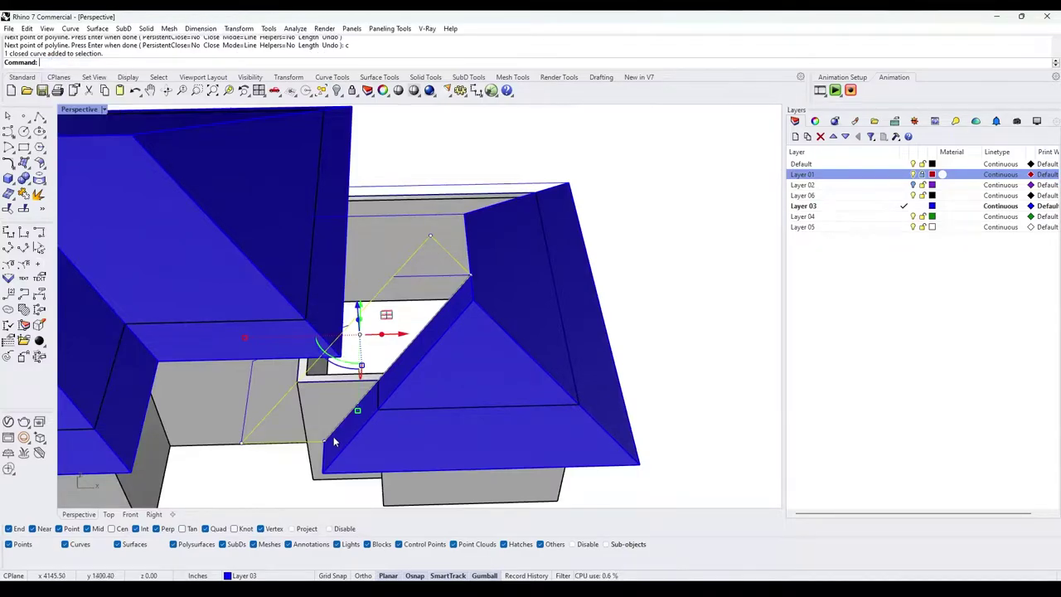
{"action": "type", "text": "PlanarSrf"}
{"action": "key", "text": "Return"}
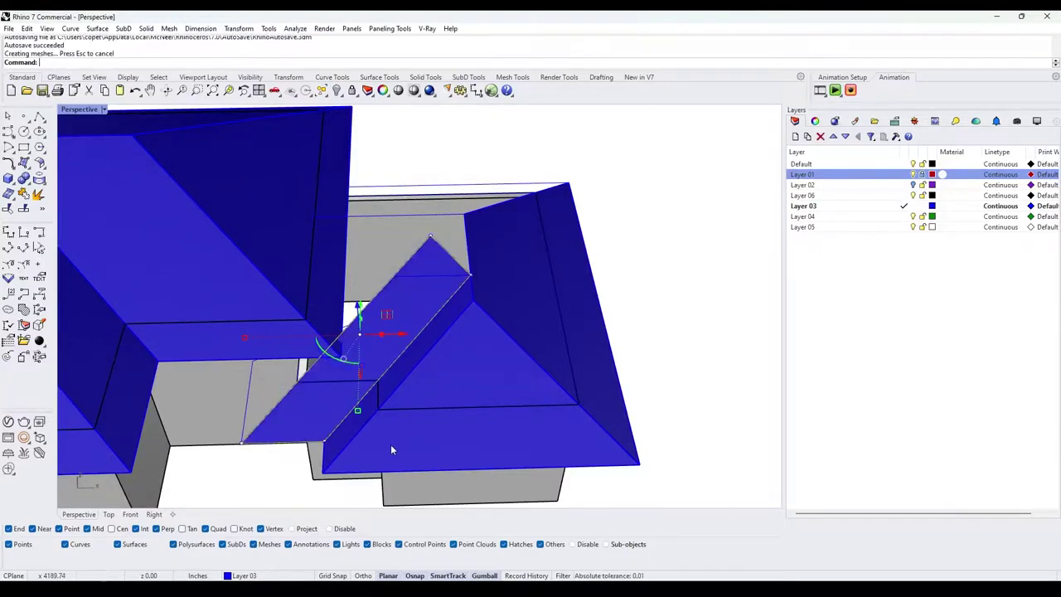
{"action": "key", "text": "Escape"}
- Fillet the end slope's far hip line with the copied hip line at radius 0 so they meet at a peak
{"action": "right_click_drag", "start_coordinate": [539, 267], "coordinate": [438, 376]}
{"action": "left_click", "coordinate": [412, 397]}
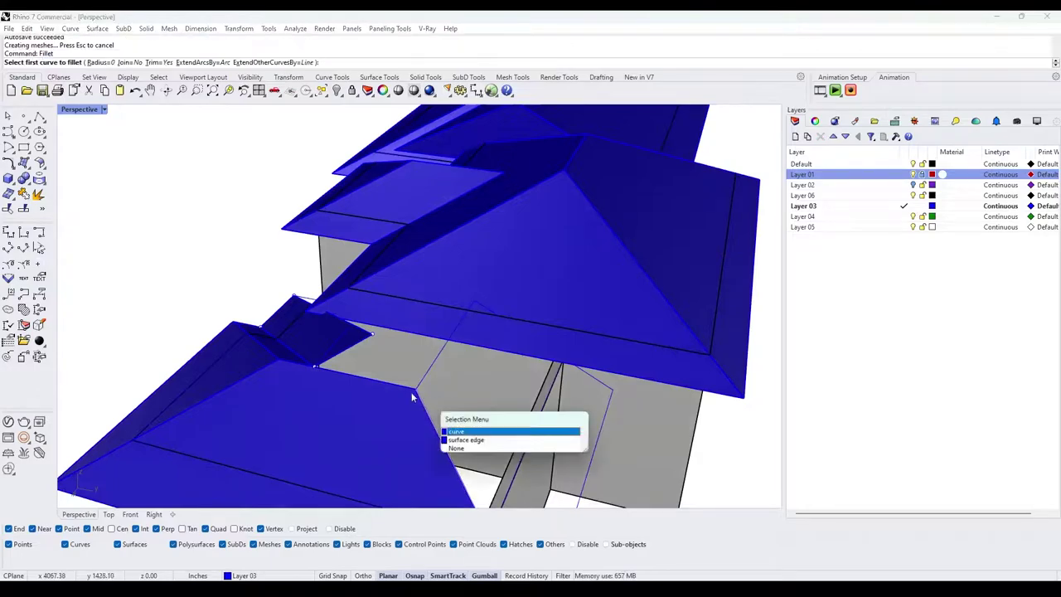
{"action": "left_click", "coordinate": [362, 341]}
{"action": "left_click", "coordinate": [387, 370]}
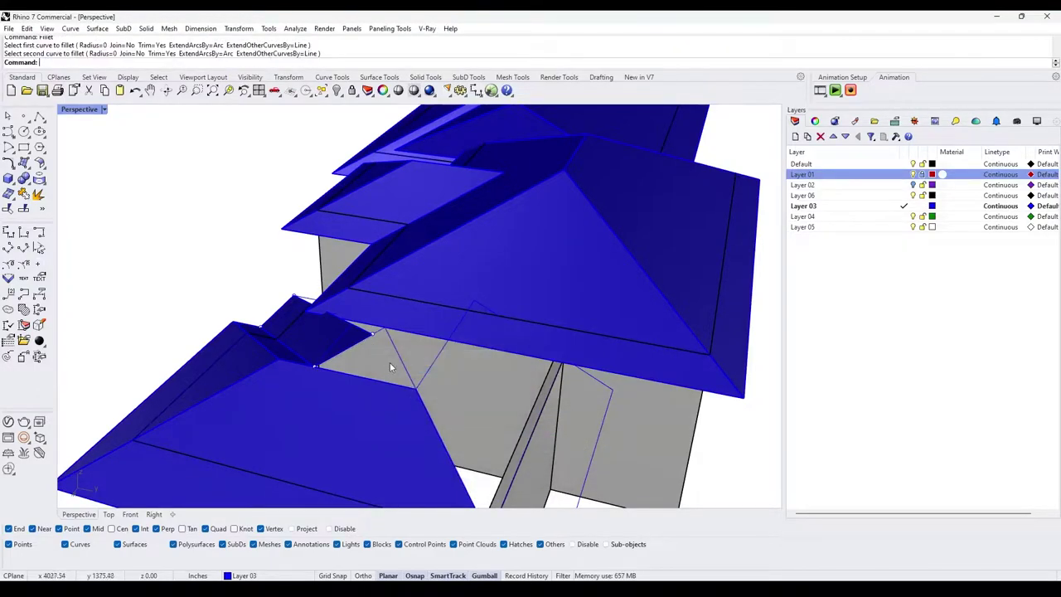
- Trace a closed triangular polyline between the new peak and the two upper corners of the end slope
{"action": "right_click_drag", "start_coordinate": [390, 365], "coordinate": [383, 415]}
{"action": "right_click_drag", "start_coordinate": [362, 347], "coordinate": [353, 367]}
{"action": "scroll", "coordinate": [353, 368], "scroll_direction": "up", "scroll_amount": 4}
{"action": "scroll", "coordinate": [360, 349], "scroll_direction": "down", "scroll_amount": 5}
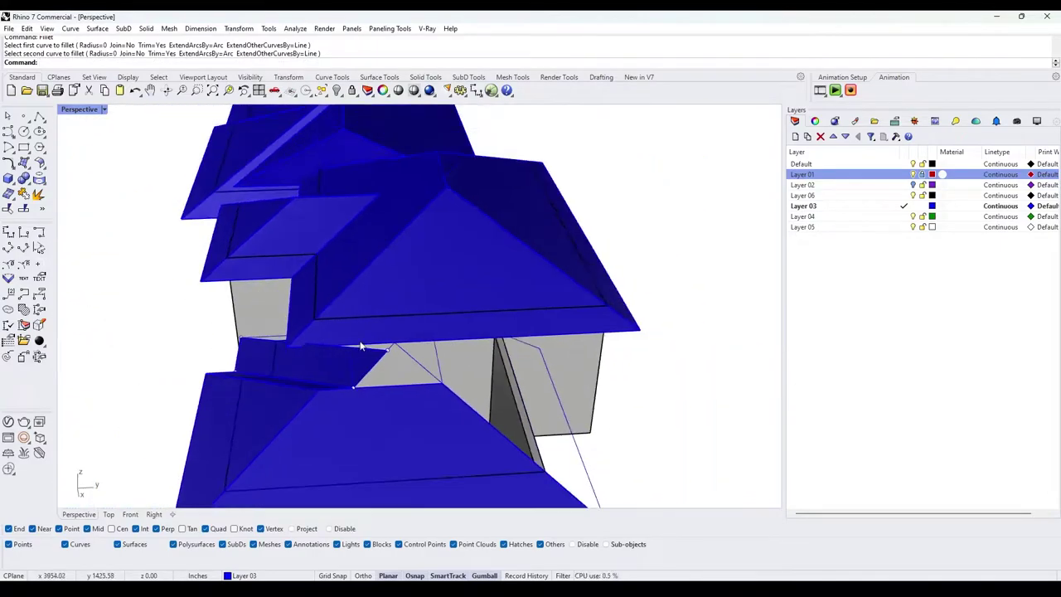
{"action": "scroll", "coordinate": [397, 386], "scroll_direction": "up", "scroll_amount": 5}
{"action": "left_click", "coordinate": [413, 328]}
{"action": "right_click_drag", "start_coordinate": [410, 328], "coordinate": [387, 344]}
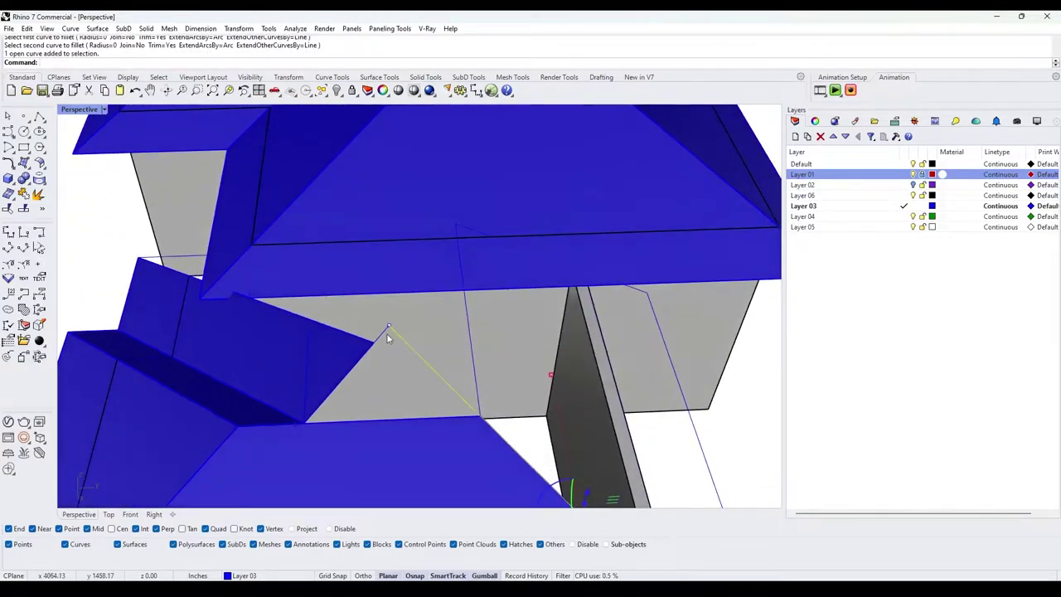
{"action": "right_click_drag", "start_coordinate": [377, 435], "coordinate": [406, 400]}
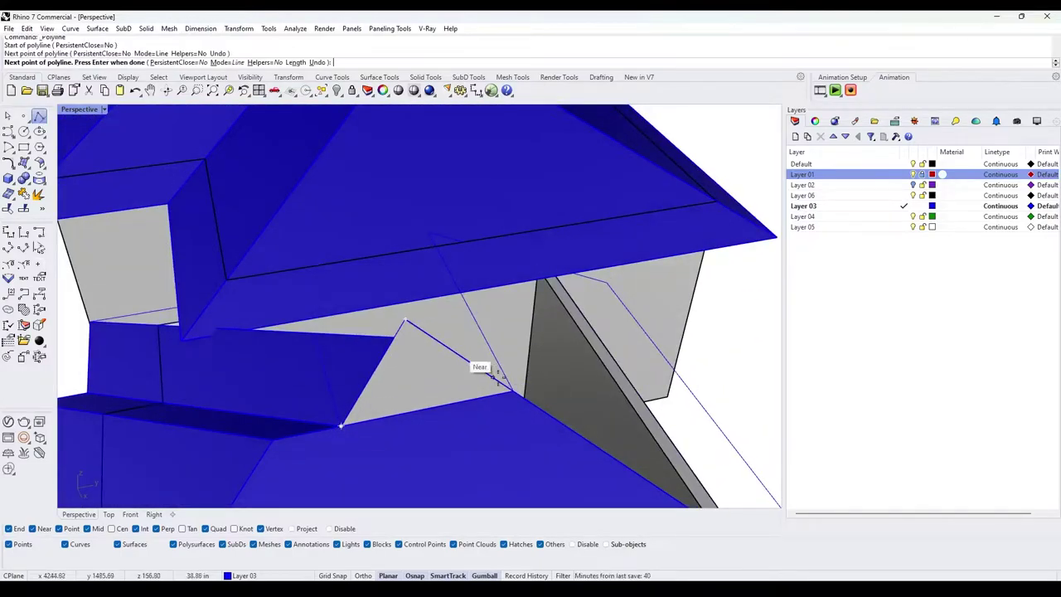
{"action": "type", "text": "c"}
{"action": "key", "text": "Return"}
- Fill the closed triangle above the end slope with a planar surface
{"action": "left_click", "coordinate": [511, 392]}
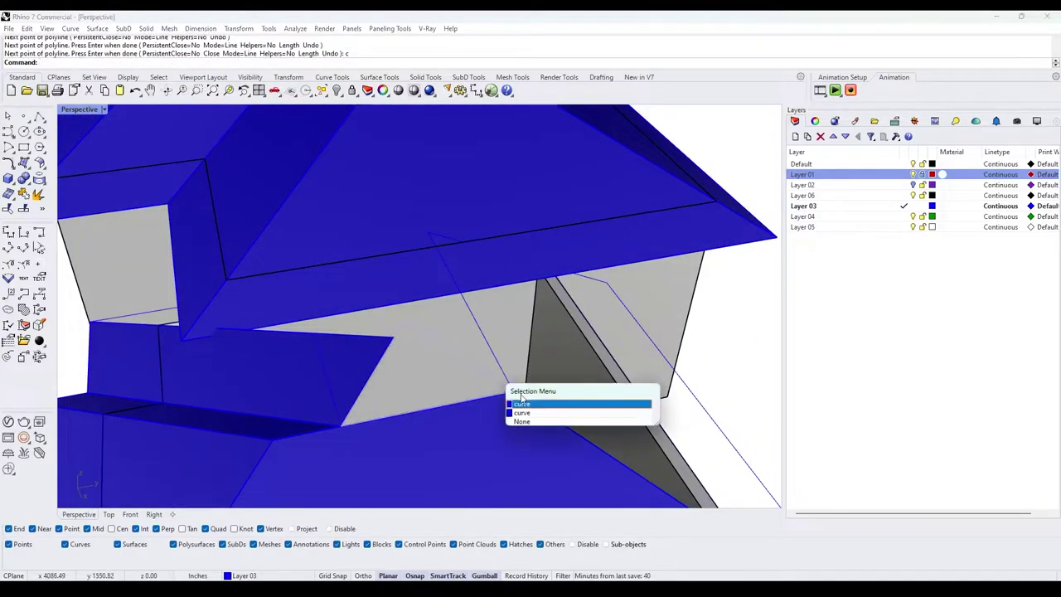
{"action": "left_click", "coordinate": [526, 403]}
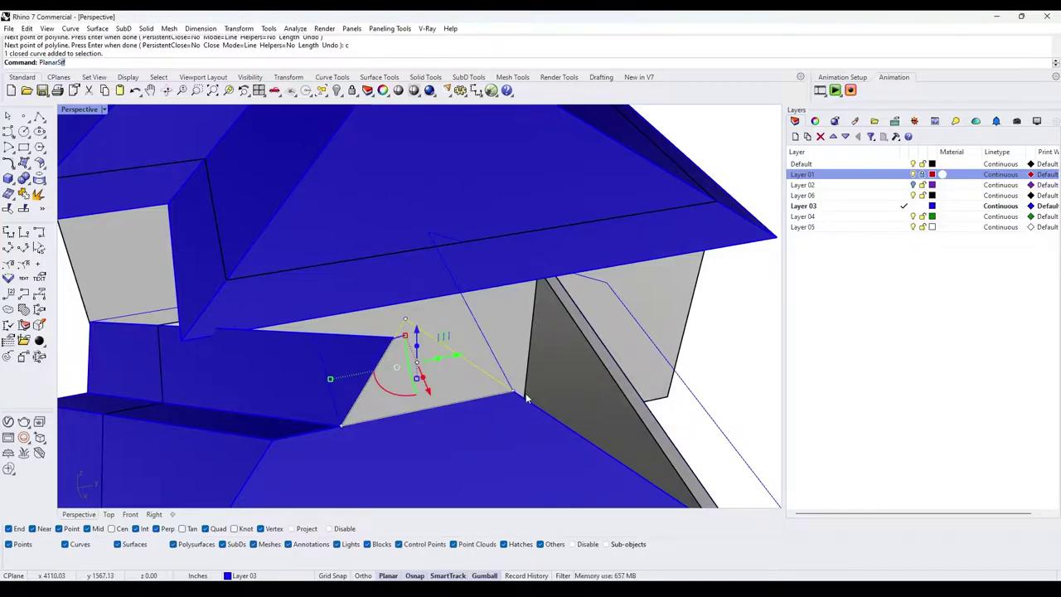
{"action": "key", "text": "Return"}
- Draw a polyline up the inner stepped slope's edge, from its eave corner to the upper end of the adjoining hip line
{"action": "scroll", "coordinate": [500, 367], "scroll_direction": "down", "scroll_amount": 6}
{"action": "right_click_drag", "start_coordinate": [501, 367], "coordinate": [608, 304]}
{"action": "scroll", "coordinate": [450, 337], "scroll_direction": "up", "scroll_amount": 4}
{"action": "right_click_drag", "start_coordinate": [451, 337], "coordinate": [437, 386]}
{"action": "scroll", "coordinate": [454, 415], "scroll_direction": "down", "scroll_amount": 3}
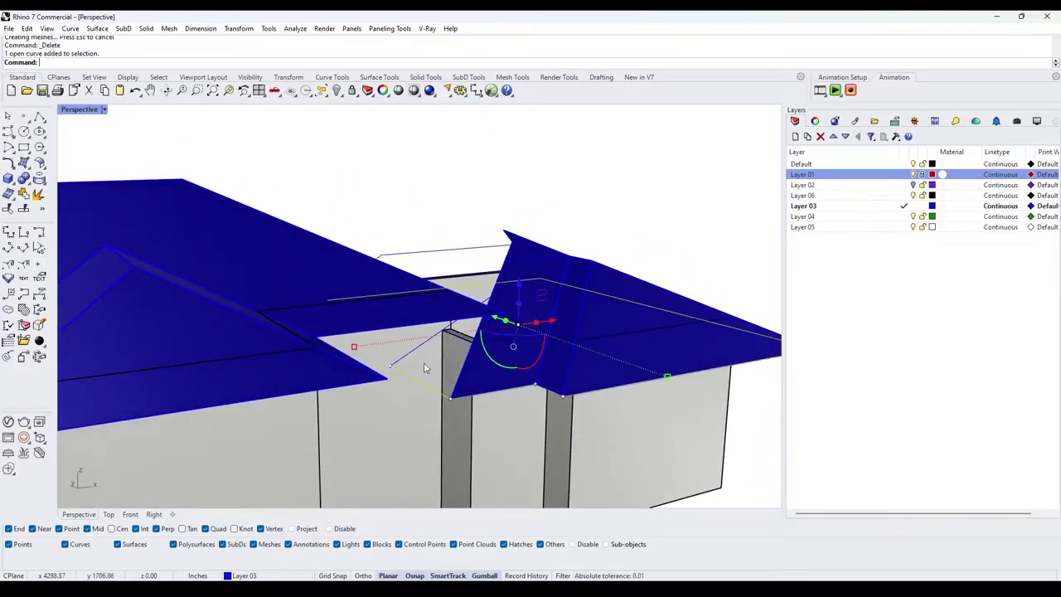
{"action": "scroll", "coordinate": [424, 364], "scroll_direction": "up", "scroll_amount": 4}
{"action": "key", "text": "Escape"}
{"action": "right_click_drag", "start_coordinate": [469, 311], "coordinate": [344, 279]}
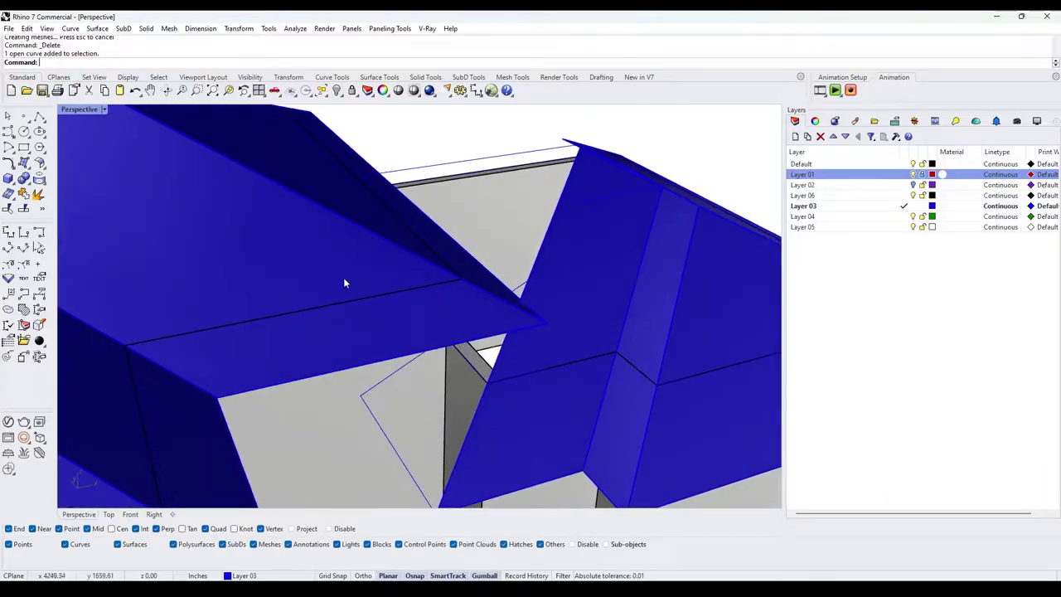
{"action": "left_click", "coordinate": [39, 116]}
{"action": "scroll", "coordinate": [364, 389], "scroll_direction": "down", "scroll_amount": 1}
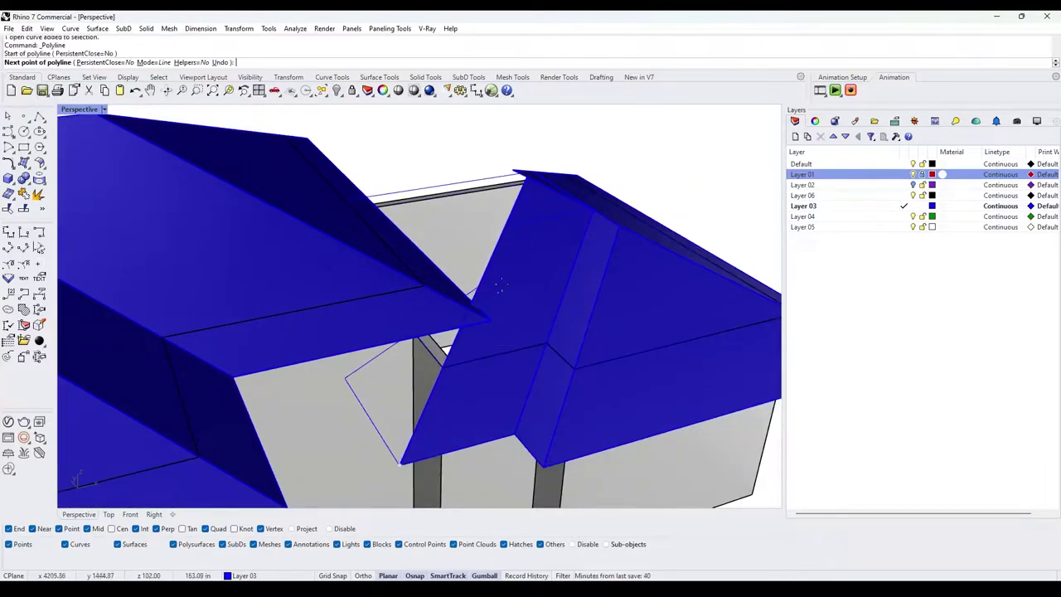
{"action": "scroll", "coordinate": [489, 285], "scroll_direction": "up", "scroll_amount": 1}
{"action": "left_click", "coordinate": [478, 313]}
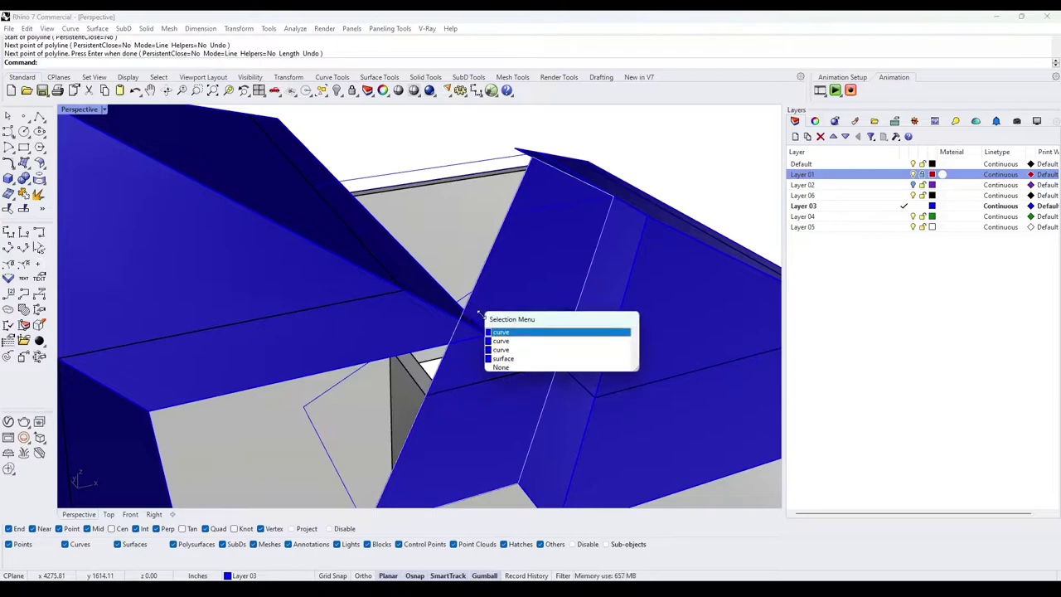
{"action": "left_click", "coordinate": [507, 350]}
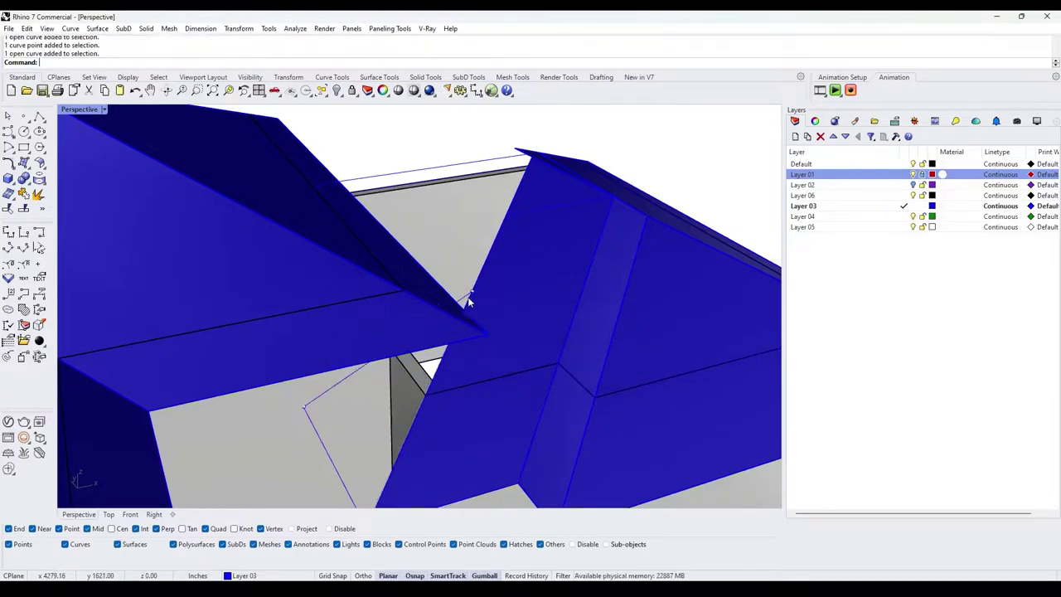
{"action": "left_click", "coordinate": [473, 306]}
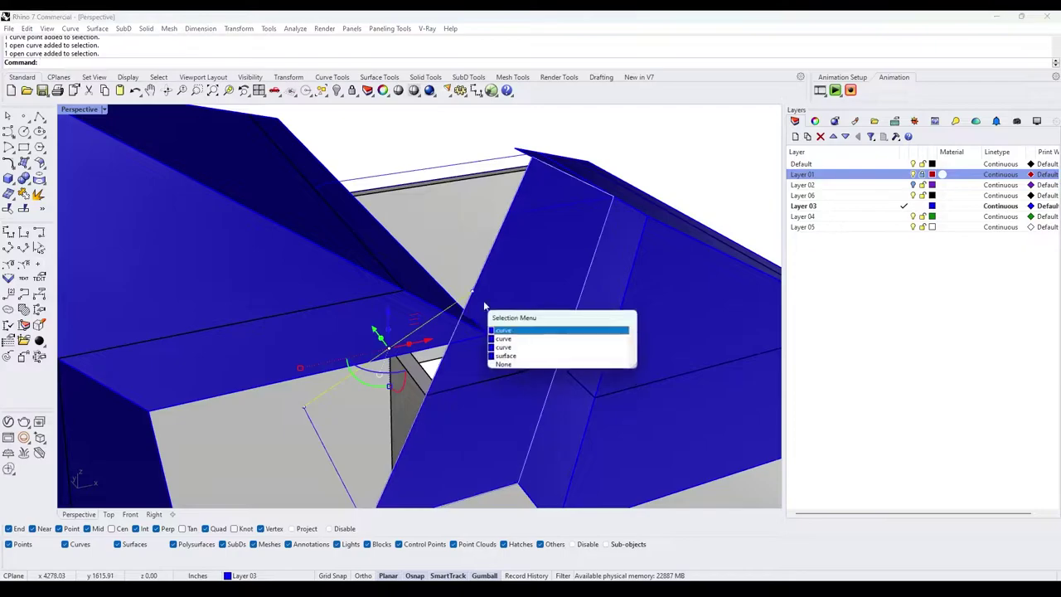
{"action": "left_click", "coordinate": [506, 340]}
{"action": "key", "text": "Return"}
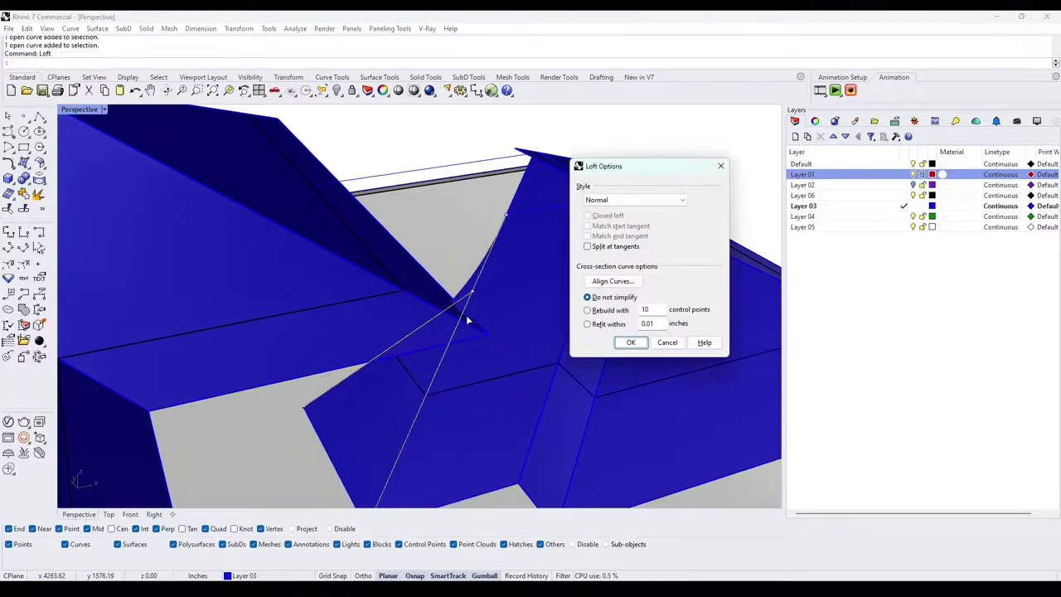
{"action": "key", "text": "Return"}
- Loft a slope between the short hip line and the new line along the stepped slope's edge
{"action": "scroll", "coordinate": [490, 282], "scroll_direction": "up", "scroll_amount": 3}
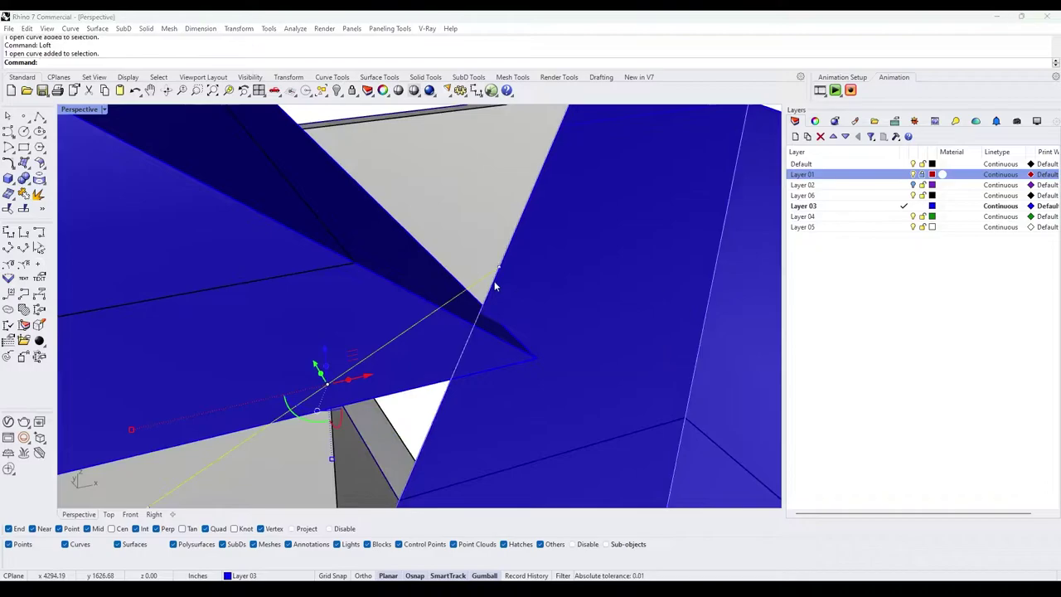
{"action": "left_click", "coordinate": [494, 285]}
{"action": "left_click", "coordinate": [533, 329]}
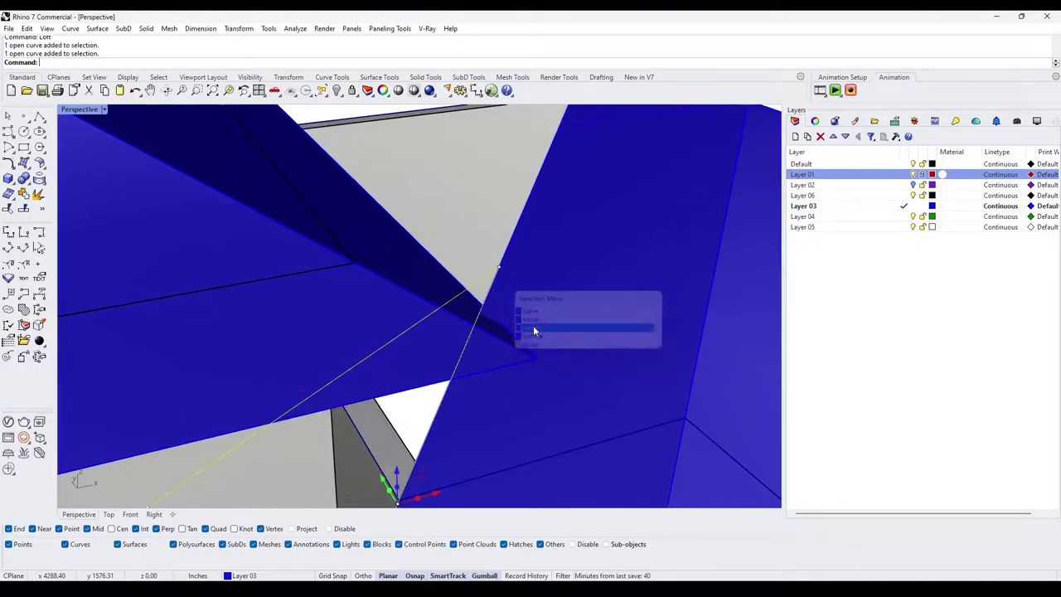
{"action": "key", "text": "Return"}
{"action": "scroll", "coordinate": [505, 286], "scroll_direction": "down", "scroll_amount": 5}
{"action": "key", "text": "Return"}
- Move the copied ridge line from its end point up to the peak of the wing's roof
{"action": "right_click_drag", "start_coordinate": [522, 261], "coordinate": [236, 236]}
{"action": "right_click_drag", "start_coordinate": [361, 249], "coordinate": [378, 262]}
{"action": "left_click", "coordinate": [378, 262]}
{"action": "type", "text": "M"}
{"action": "key", "text": "Return"}
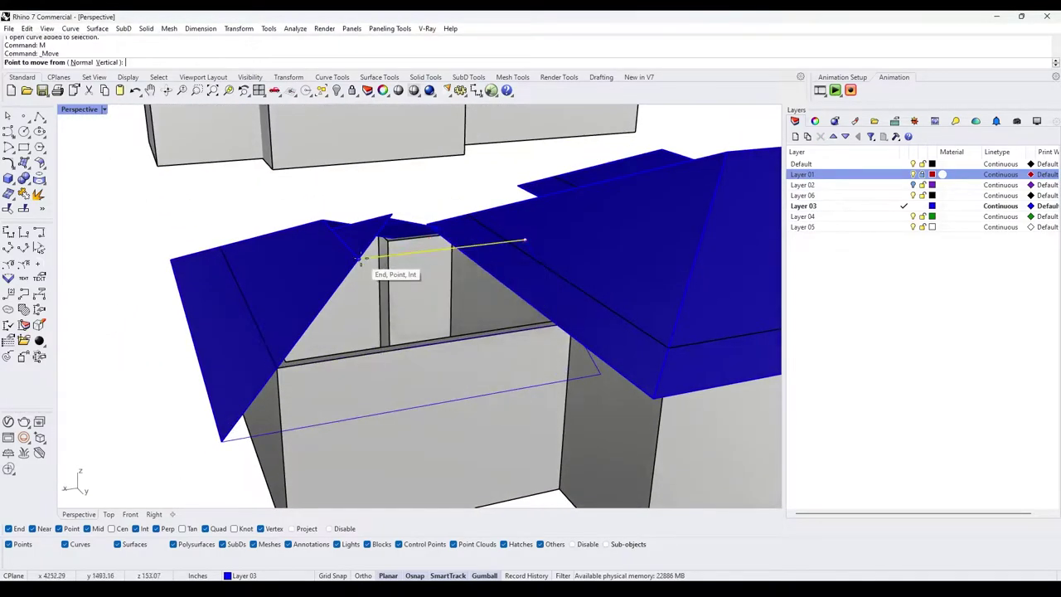
- Fillet the moved ridge line with the rear hip line at radius 0
{"action": "right_click_drag", "start_coordinate": [568, 309], "coordinate": [534, 286]}
{"action": "type", "text": "Fillet"}
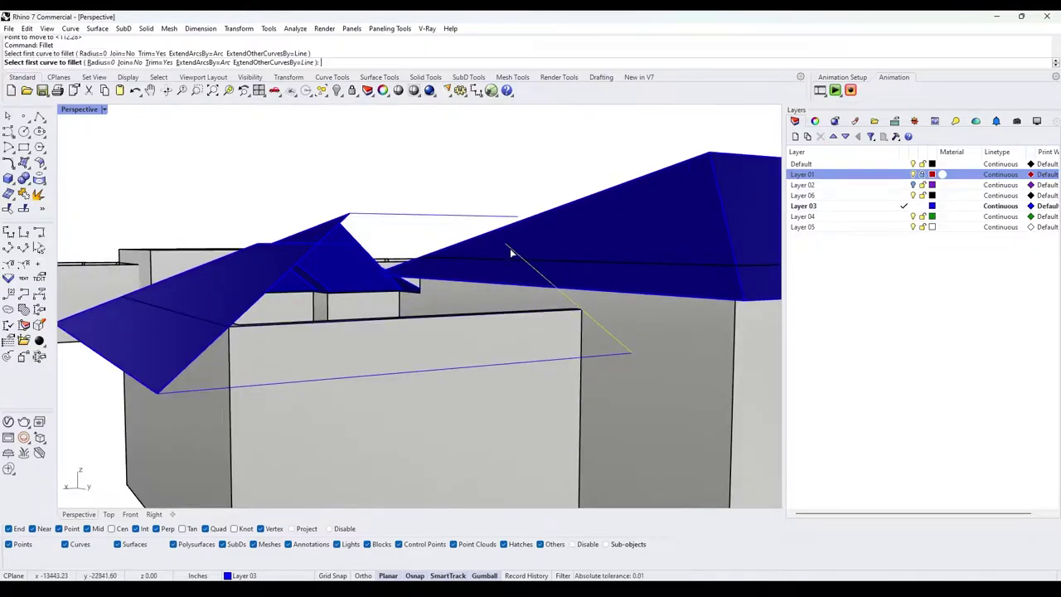
{"action": "left_click", "coordinate": [440, 218]}
- Loft a slope between the two hip lines on either side of the wing's open side
{"action": "right_click_drag", "start_coordinate": [441, 218], "coordinate": [523, 265]}
{"action": "left_click", "coordinate": [546, 233]}
{"action": "left_click", "coordinate": [552, 235]}
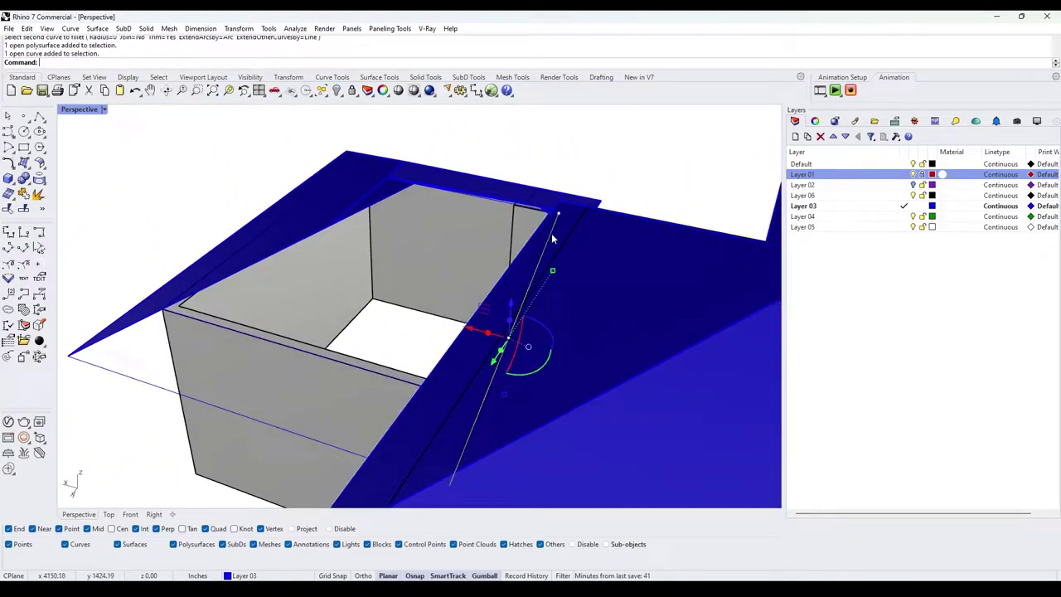
{"action": "left_click", "coordinate": [384, 201], "text": "shift"}
{"action": "left_click", "coordinate": [415, 229]}
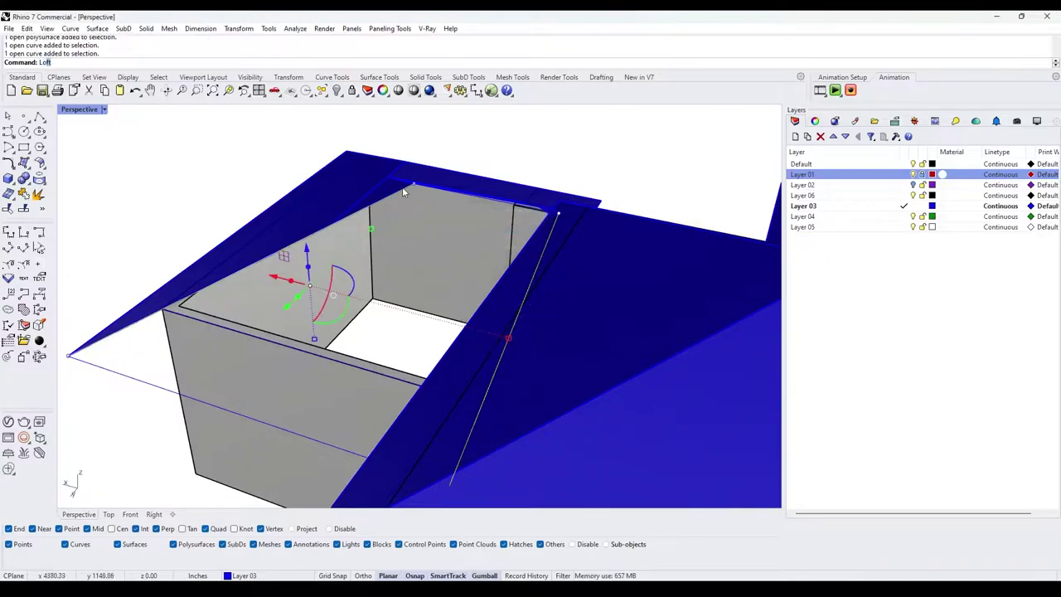
{"action": "key", "text": "Return"}
{"action": "key", "text": "Return"}
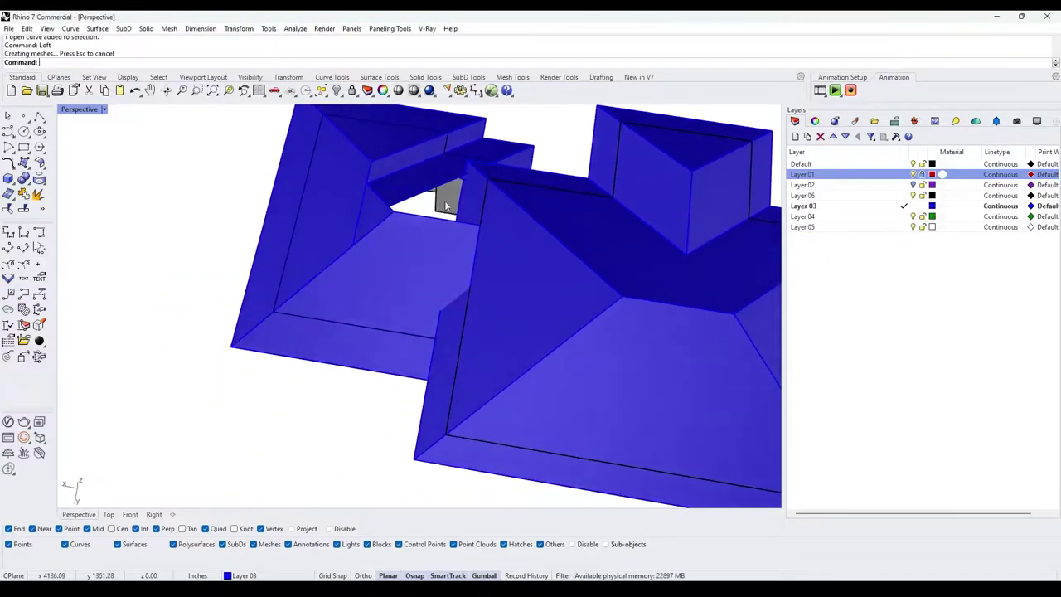
- Mirror a copy of the new lofted slope across the ridge, starting the mirror plane at the ridge's end
{"action": "right_click_drag", "start_coordinate": [445, 205], "coordinate": [622, 288]}
{"action": "scroll", "coordinate": [495, 273], "scroll_direction": "up", "scroll_amount": 3}
{"action": "right_click_drag", "start_coordinate": [495, 273], "coordinate": [469, 309]}
{"action": "scroll", "coordinate": [423, 292], "scroll_direction": "up", "scroll_amount": 4}
{"action": "left_click", "coordinate": [468, 308]}
{"action": "scroll", "coordinate": [447, 285], "scroll_direction": "up", "scroll_amount": 2}
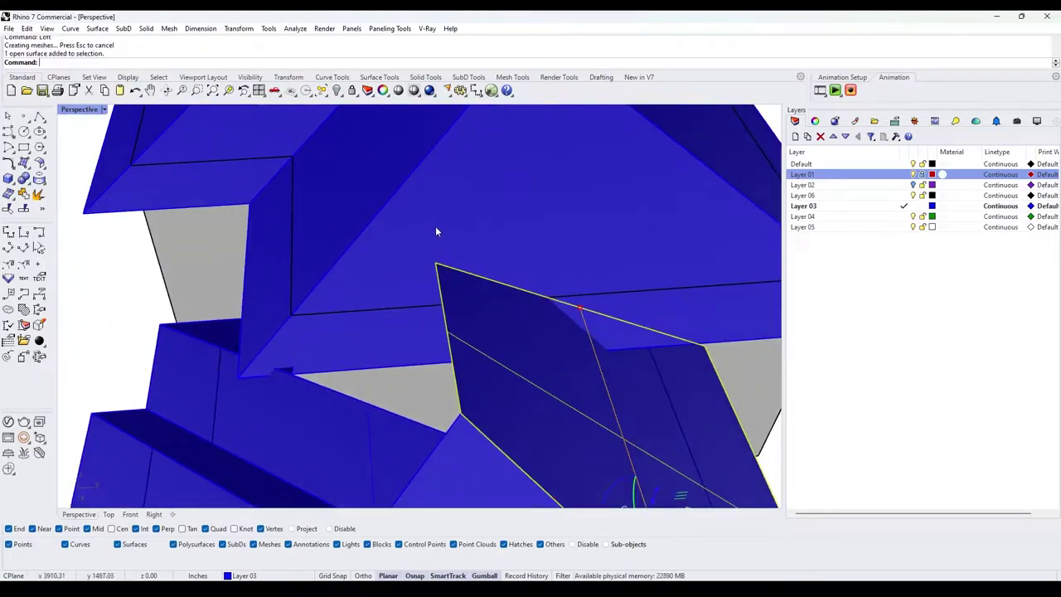
{"action": "left_click", "coordinate": [437, 262]}
{"action": "left_click", "coordinate": [440, 220]}
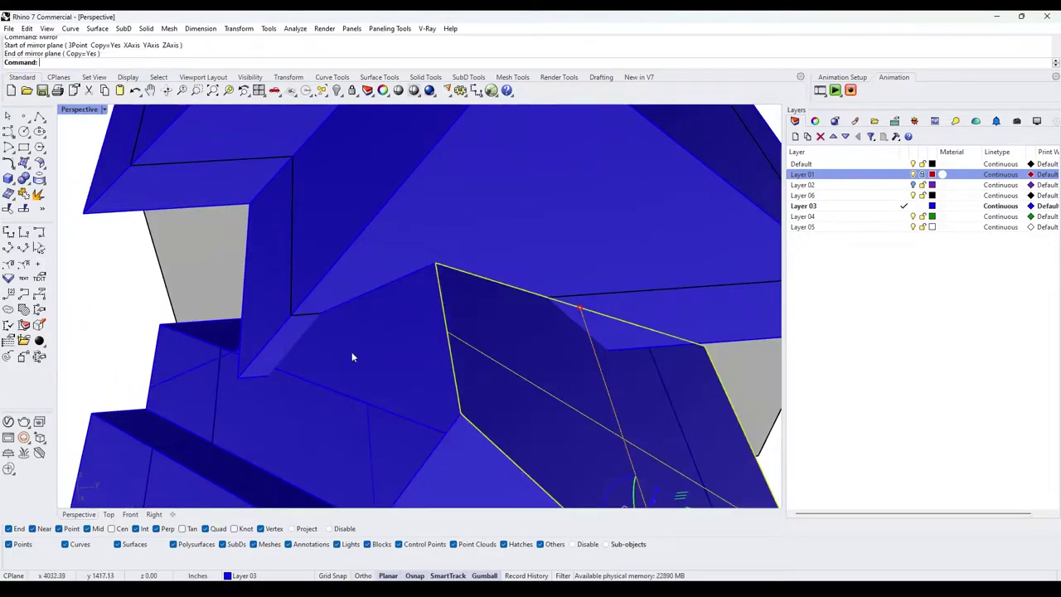
- Trim the mirrored slope with the narrow lofted slope and undo the extra trim
{"action": "right_click_drag", "start_coordinate": [351, 352], "coordinate": [537, 320]}
{"action": "key", "text": "Escape"}
{"action": "left_click", "coordinate": [575, 354]}
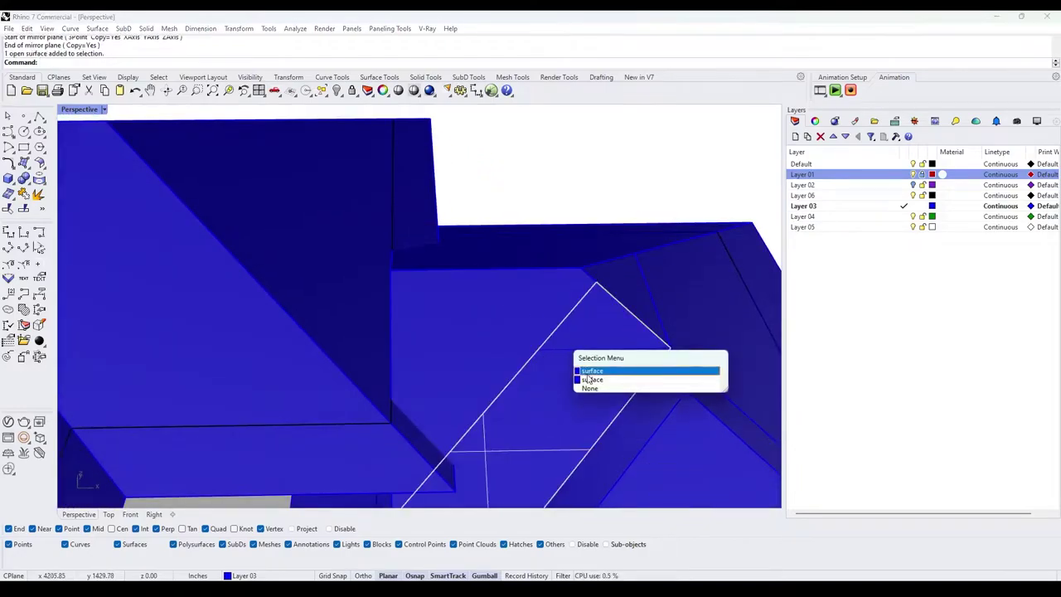
{"action": "left_click", "coordinate": [591, 377]}
{"action": "type", "text": "trim"}
{"action": "key", "text": "Return"}
{"action": "left_click", "coordinate": [584, 381]}
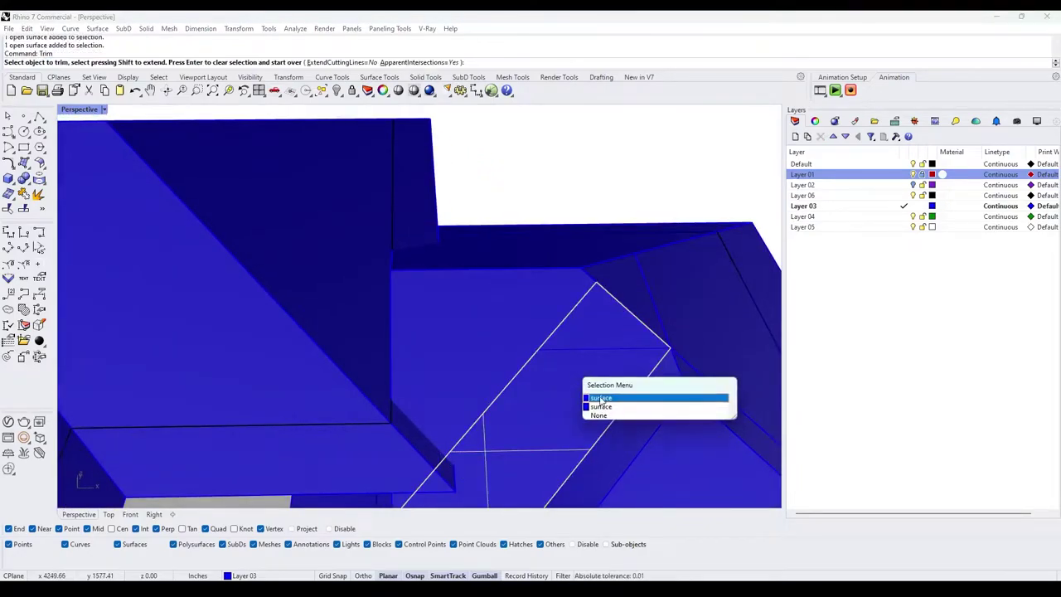
{"action": "left_click", "coordinate": [601, 406]}
{"action": "scroll", "coordinate": [515, 345], "scroll_direction": "down", "scroll_amount": 3}
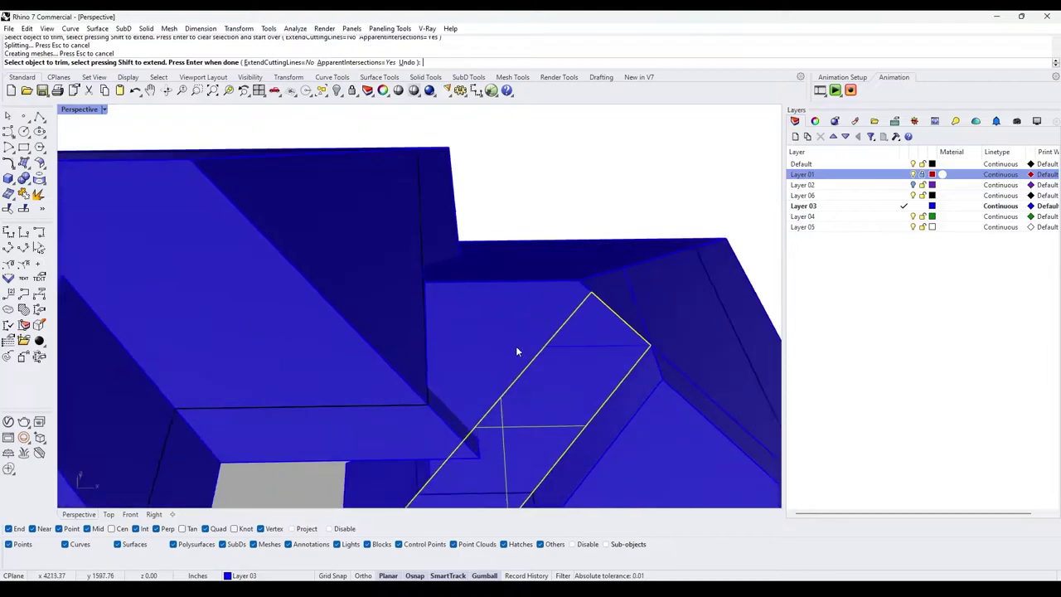
{"action": "left_click", "coordinate": [511, 339]}
{"action": "key", "text": "ctrl+z"}
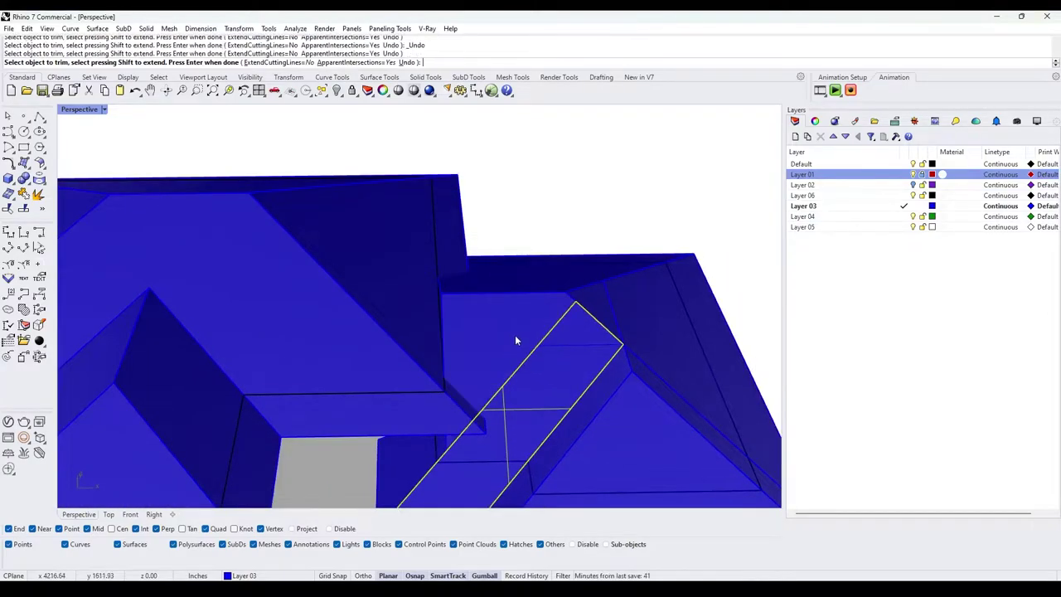
{"action": "key", "text": "Return"}
- Examine from above and below how the trimmed mirrored slope and the narrow slope meet the surrounding roof
{"action": "left_click", "coordinate": [479, 320]}
{"action": "right_click_drag", "start_coordinate": [589, 340], "coordinate": [538, 252], "text": "shift"}
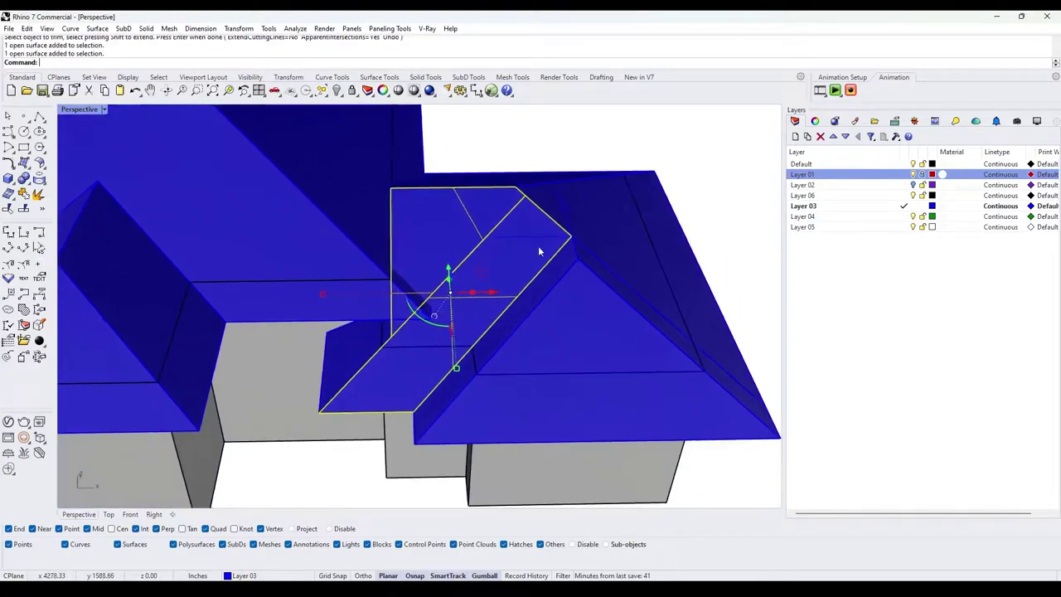
{"action": "right_click_drag", "start_coordinate": [514, 330], "coordinate": [396, 259]}
{"action": "left_click", "coordinate": [397, 255]}
{"action": "left_click", "coordinate": [421, 192]}
{"action": "right_click_drag", "start_coordinate": [420, 192], "coordinate": [496, 272]}
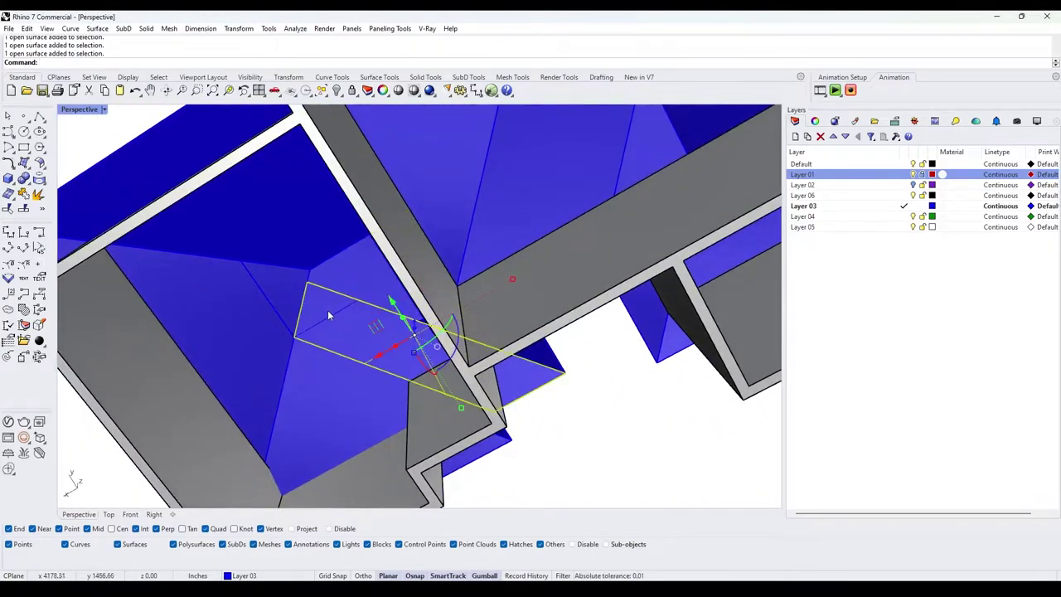
{"action": "right_click_drag", "start_coordinate": [441, 367], "coordinate": [437, 219]}
{"action": "left_click", "coordinate": [462, 230]}
{"action": "scroll", "coordinate": [476, 283], "scroll_direction": "down", "scroll_amount": 5}
{"action": "left_click", "coordinate": [436, 220]}
{"action": "right_click_drag", "start_coordinate": [481, 315], "coordinate": [346, 264]}
{"action": "scroll", "coordinate": [346, 263], "scroll_direction": "down", "scroll_amount": 4}
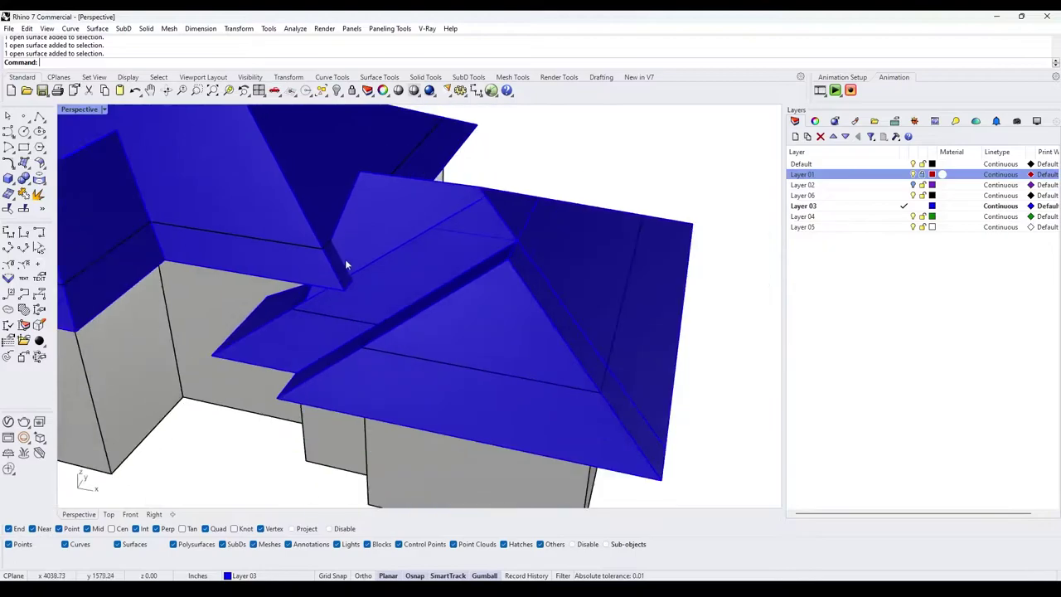
- Join the trimmed mirrored slope with the narrow slope
{"action": "left_click", "coordinate": [398, 222]}
{"action": "right_click_drag", "start_coordinate": [422, 244], "coordinate": [488, 238]}
{"action": "right_click_drag", "start_coordinate": [485, 340], "coordinate": [505, 317]}
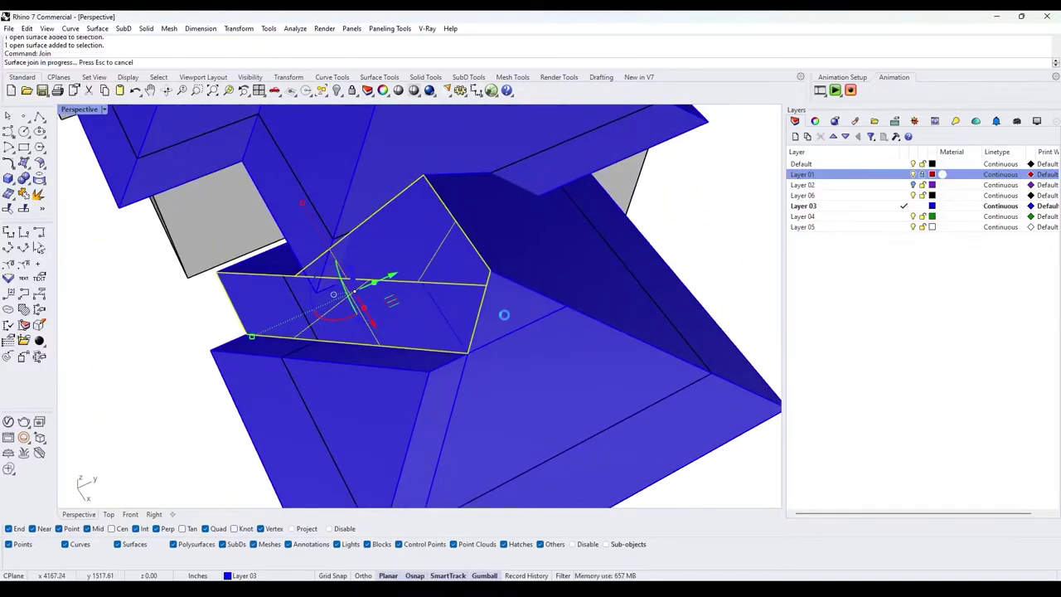
- Cut the joined slope out, delete the leftover construction curves beneath it, and paste the slope back
{"action": "key", "text": "ctrl+x"}
{"action": "left_click", "coordinate": [429, 304]}
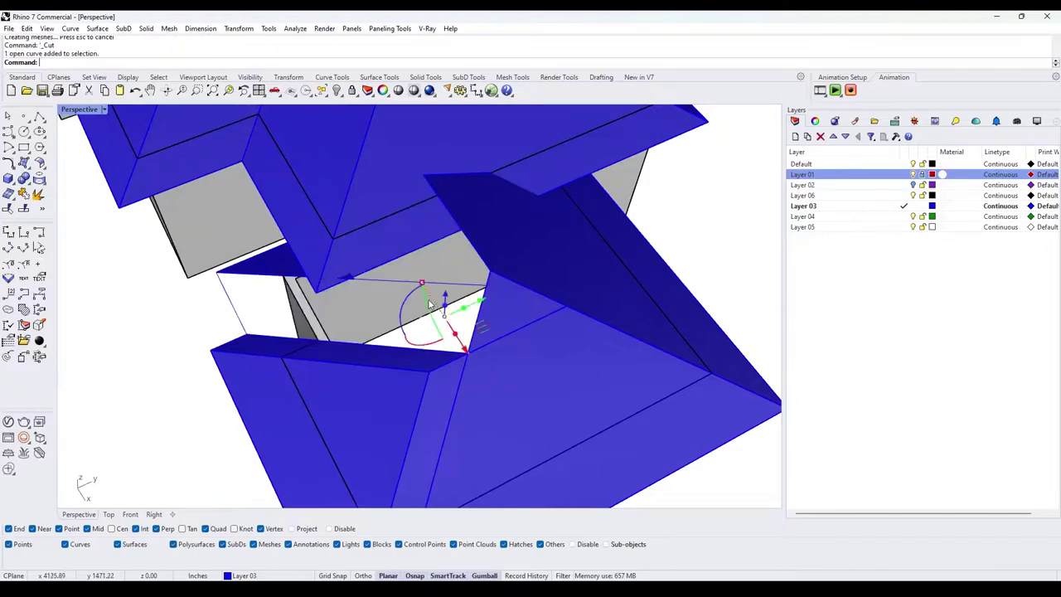
{"action": "left_click", "coordinate": [427, 287]}
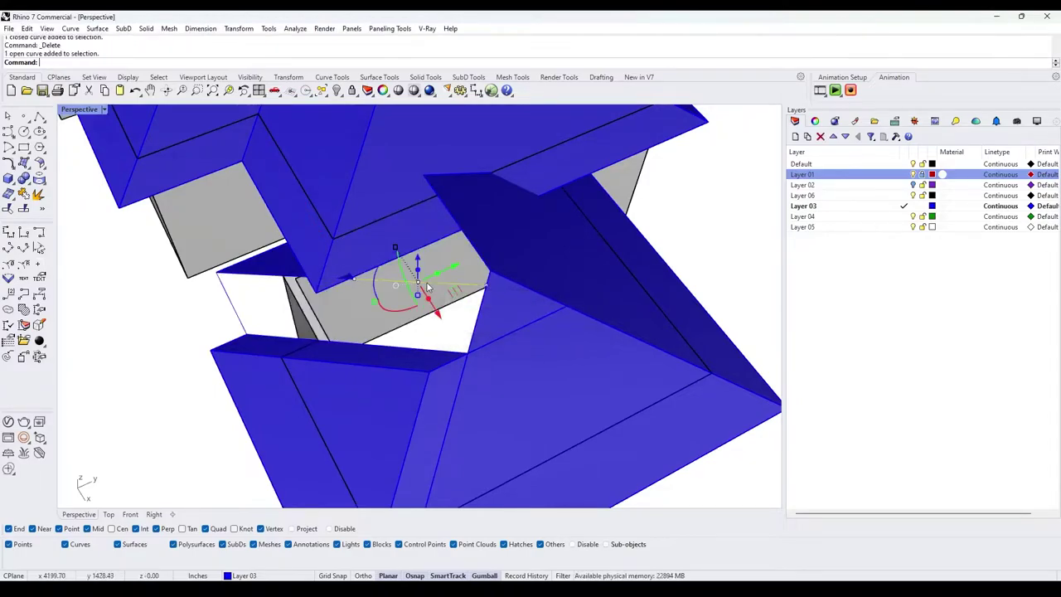
{"action": "key", "text": "ctrl+v"}
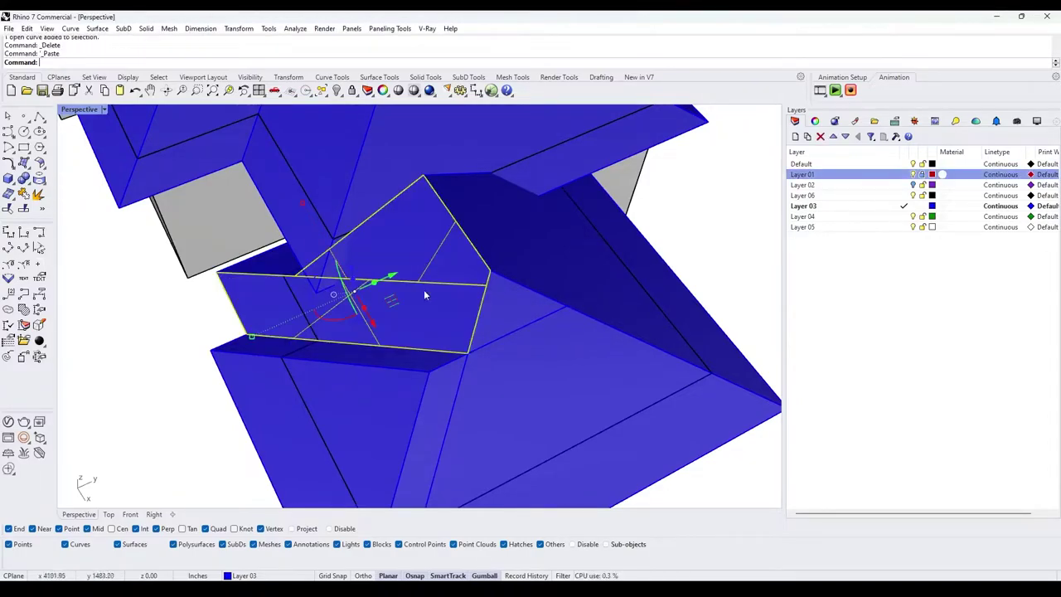
- Join the end slope with its upper triangle and merge the coplanar faces of both joined slopes
{"action": "right_click_drag", "start_coordinate": [424, 289], "coordinate": [433, 332]}
{"action": "left_click", "coordinate": [488, 257]}
{"action": "key", "text": "Escape"}
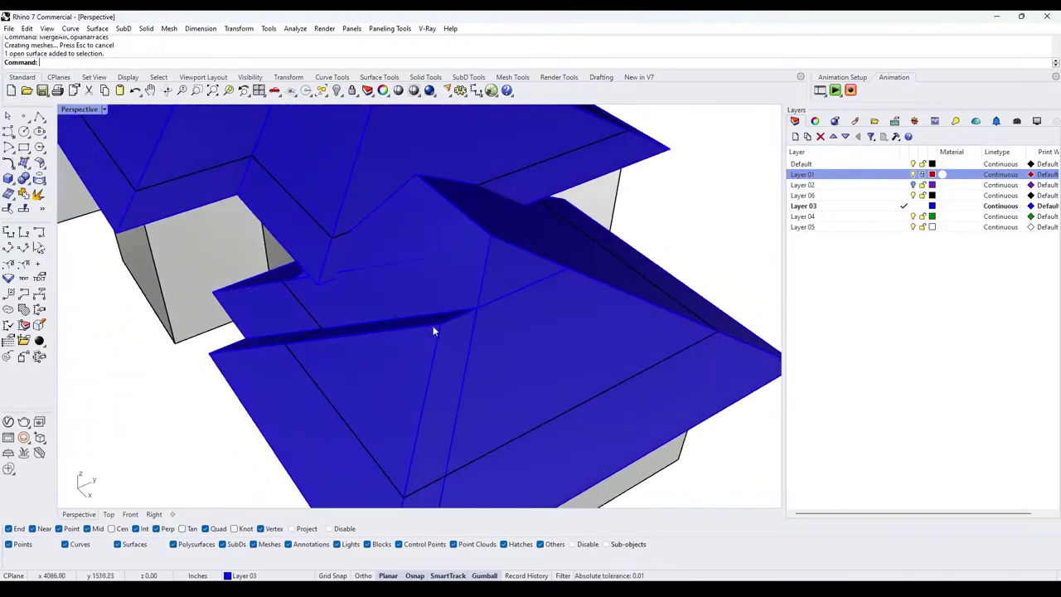
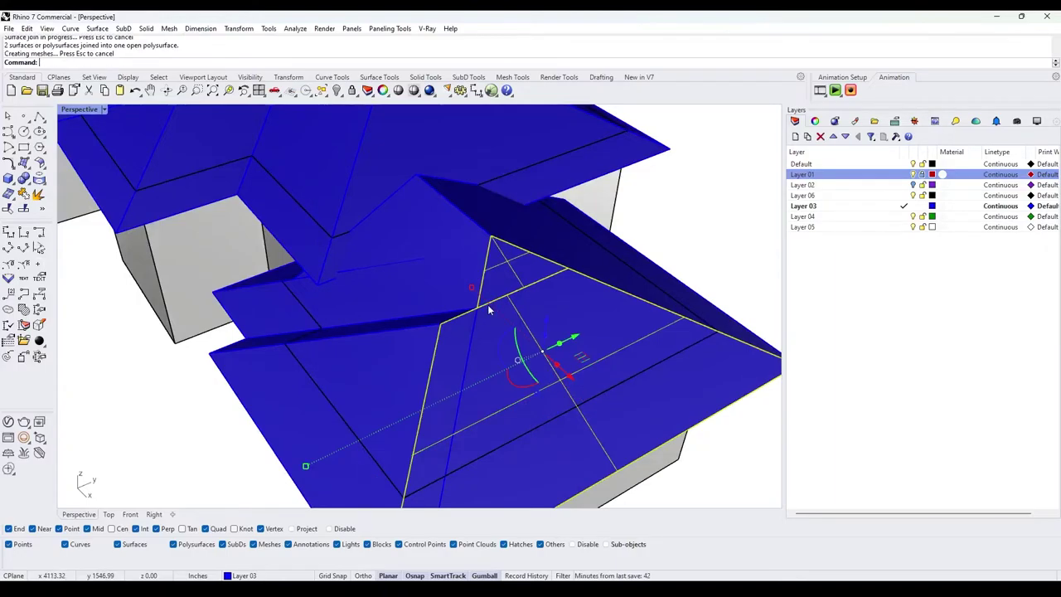
{"action": "key", "text": "Return"}
- Trim the overlapping part of the wing's roof where the merged slope meets its neighbouring slope
{"action": "right_click_drag", "start_coordinate": [487, 304], "coordinate": [514, 328]}
{"action": "right_click_drag", "start_coordinate": [452, 311], "coordinate": [457, 362]}
{"action": "left_click", "coordinate": [457, 317]}
{"action": "left_click", "coordinate": [294, 290]}
{"action": "key", "text": "Return"}
- Delete the leftover strip surface overlapping the end slope beside its hip
{"action": "left_click", "coordinate": [474, 313]}
{"action": "scroll", "coordinate": [472, 315], "scroll_direction": "down", "scroll_amount": 2}
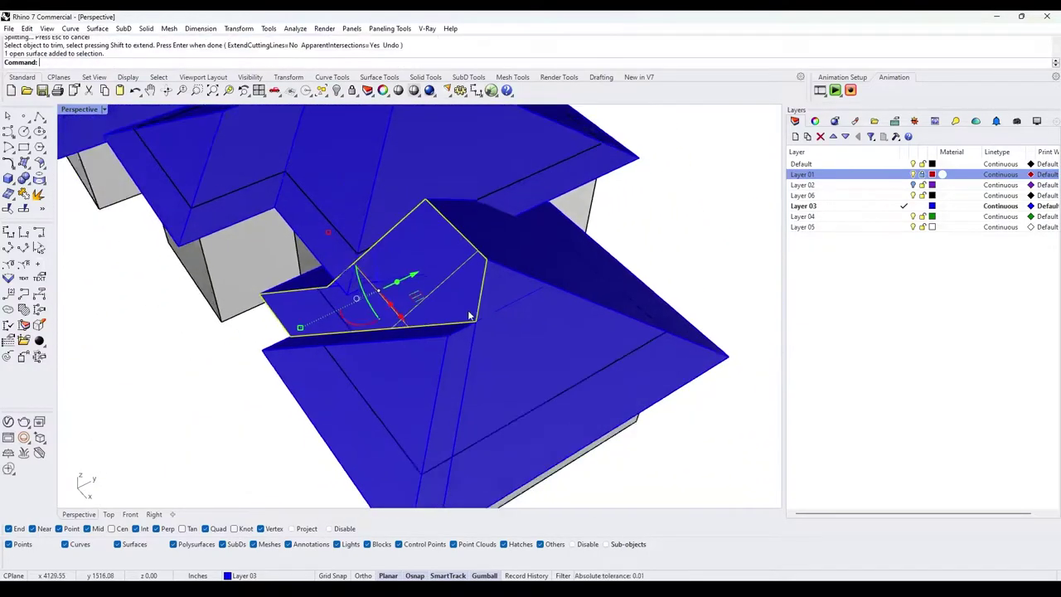
{"action": "key", "text": "Escape"}
{"action": "scroll", "coordinate": [478, 347], "scroll_direction": "up", "scroll_amount": 2}
{"action": "left_click", "coordinate": [478, 355]}
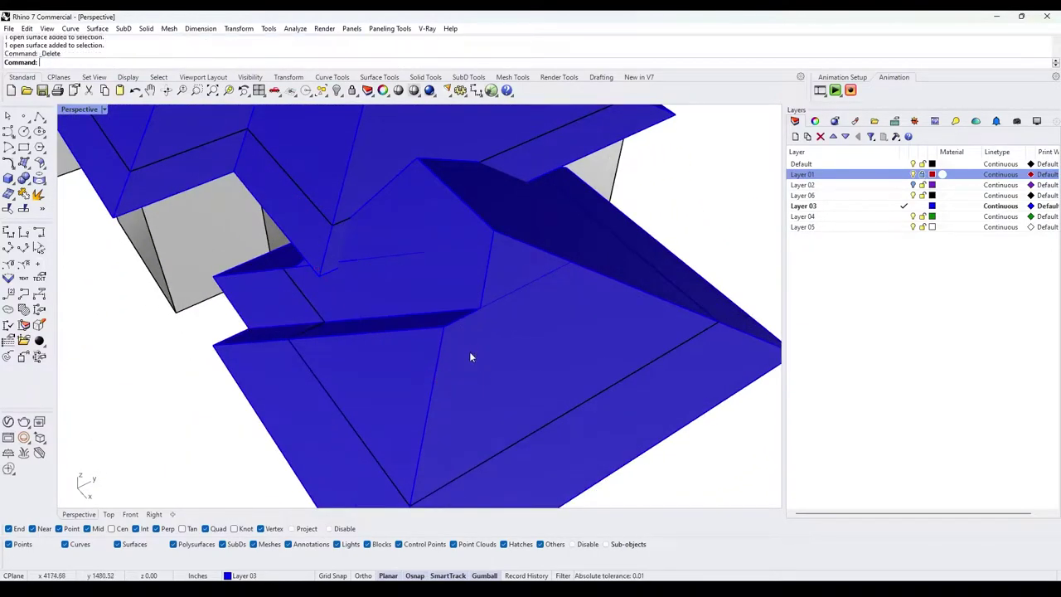
- Select the wing's adjoining roof slopes together
{"action": "right_click_drag", "start_coordinate": [469, 356], "coordinate": [493, 334]}
{"action": "left_click", "coordinate": [470, 314]}
{"action": "left_click", "coordinate": [456, 320], "text": "shift"}
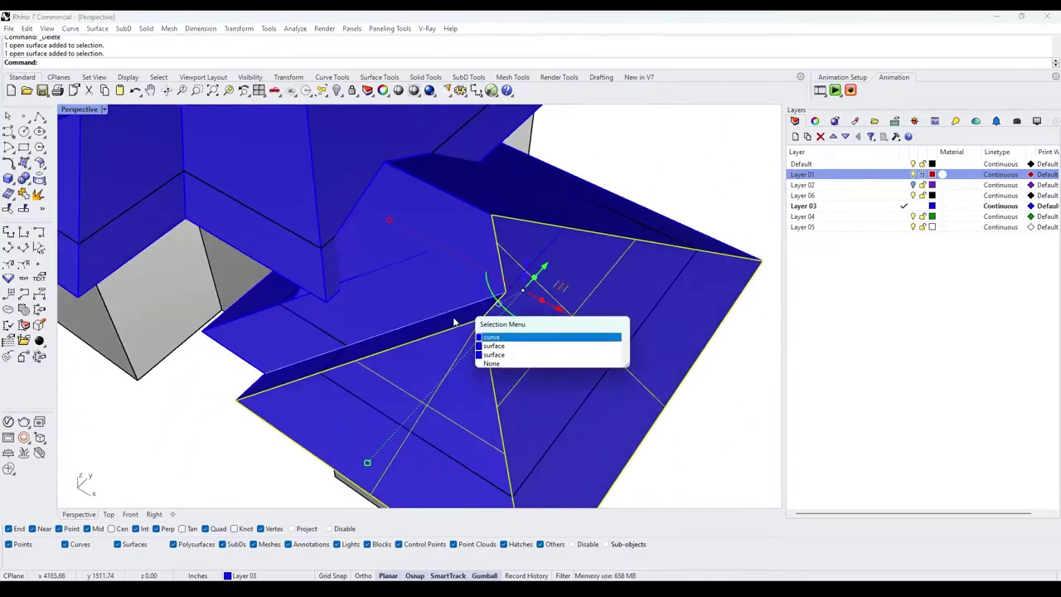
{"action": "left_click", "coordinate": [456, 321], "text": "shift"}
{"action": "left_click", "coordinate": [460, 249], "text": "shift"}
- Draw a line across the wing's small end slope, from its hip intersection to the slope's edge at the wall corner
{"action": "right_click_drag", "start_coordinate": [460, 248], "coordinate": [409, 306]}
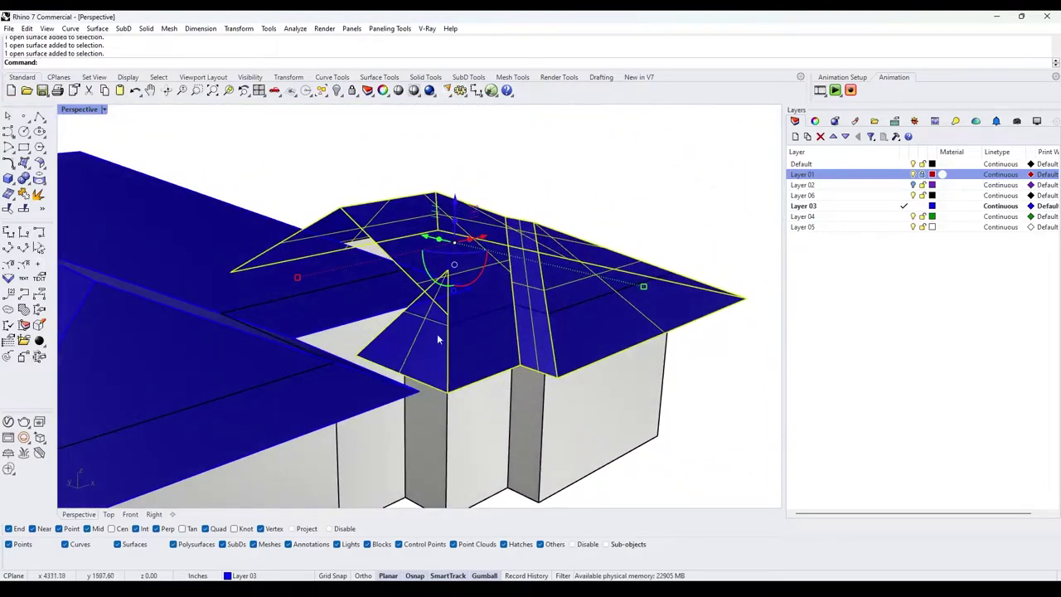
{"action": "right_click_drag", "start_coordinate": [441, 340], "coordinate": [138, 172]}
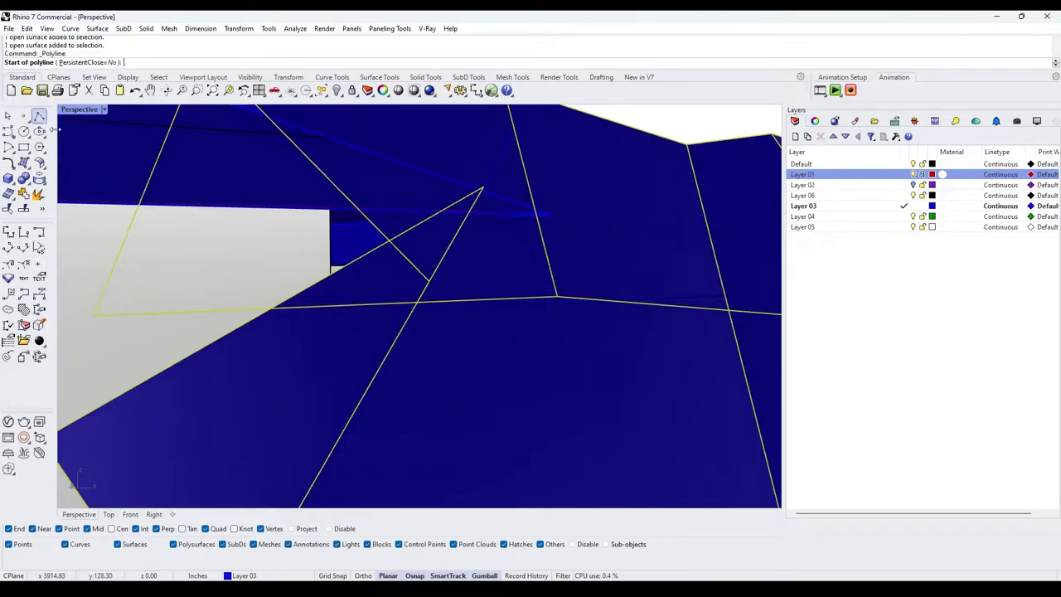
{"action": "right_click_drag", "start_coordinate": [55, 129], "coordinate": [330, 348]}
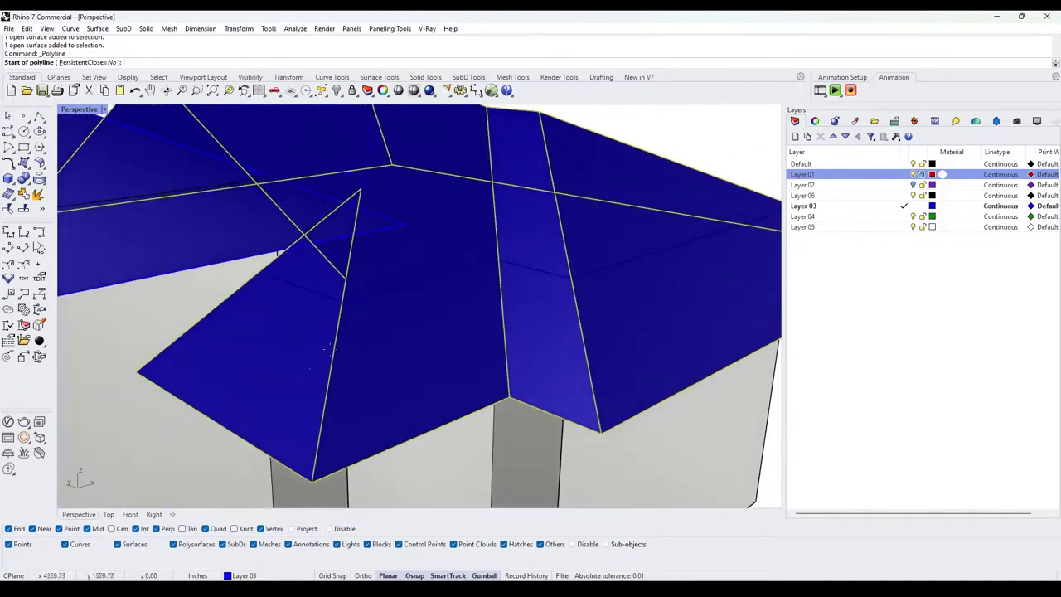
{"action": "left_click", "coordinate": [344, 282]}
{"action": "scroll", "coordinate": [344, 286], "scroll_direction": "up", "scroll_amount": 3}
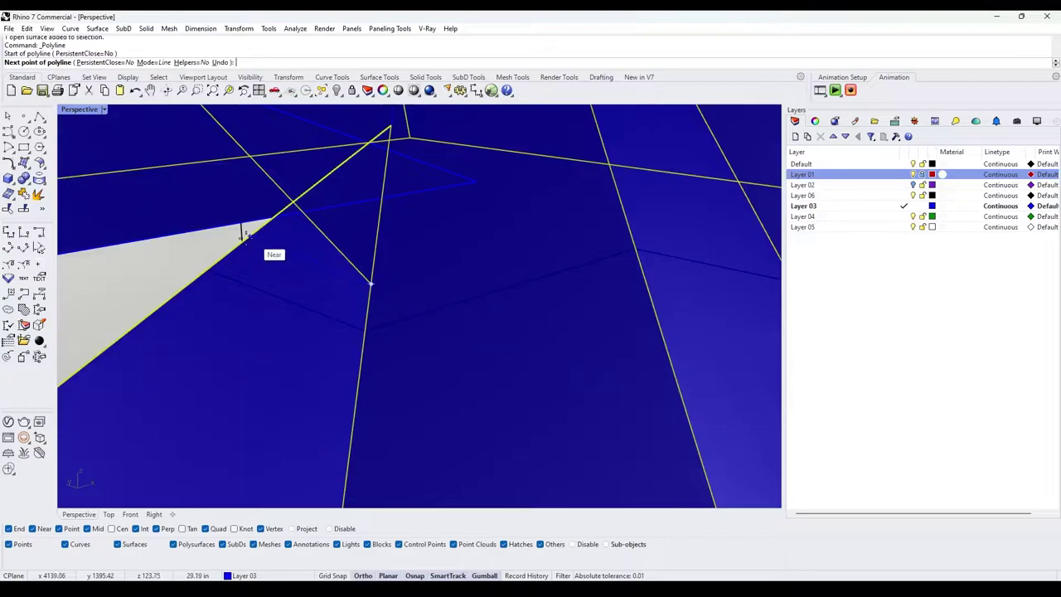
{"action": "left_click", "coordinate": [242, 242]}
{"action": "key", "text": "Return"}
{"action": "key", "text": "Escape"}
- Trim off the small end slope's pointed tip above the drawn line
{"action": "left_click", "coordinate": [267, 250]}
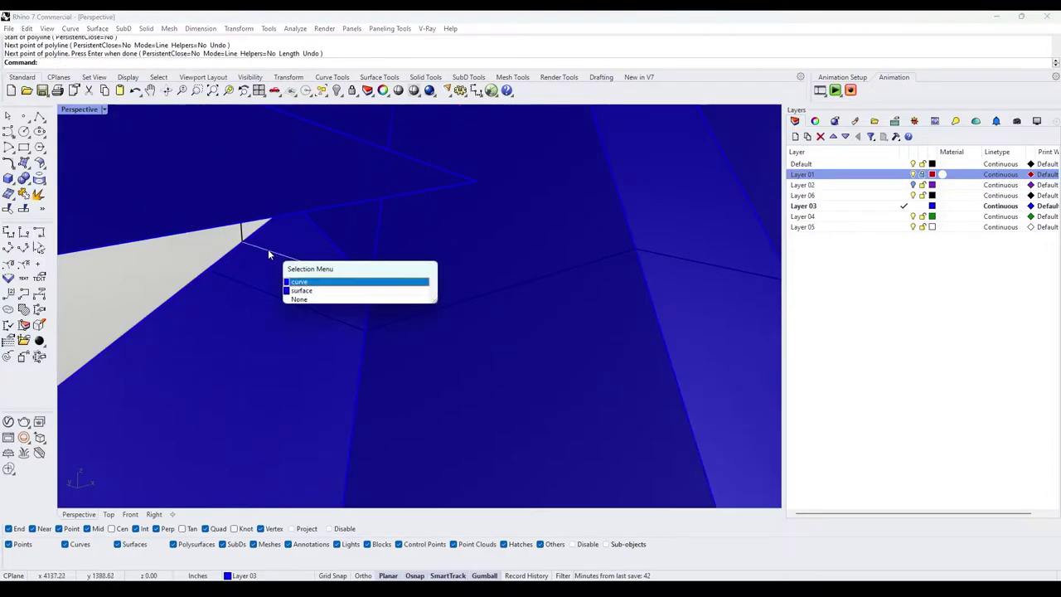
{"action": "left_click", "coordinate": [297, 280]}
{"action": "type", "text": "trim"}
{"action": "key", "text": "Return"}
{"action": "left_click", "coordinate": [275, 241]}
{"action": "left_click", "coordinate": [274, 240]}
{"action": "scroll", "coordinate": [275, 236], "scroll_direction": "down", "scroll_amount": 5}
{"action": "scroll", "coordinate": [273, 211], "scroll_direction": "up", "scroll_amount": 3}
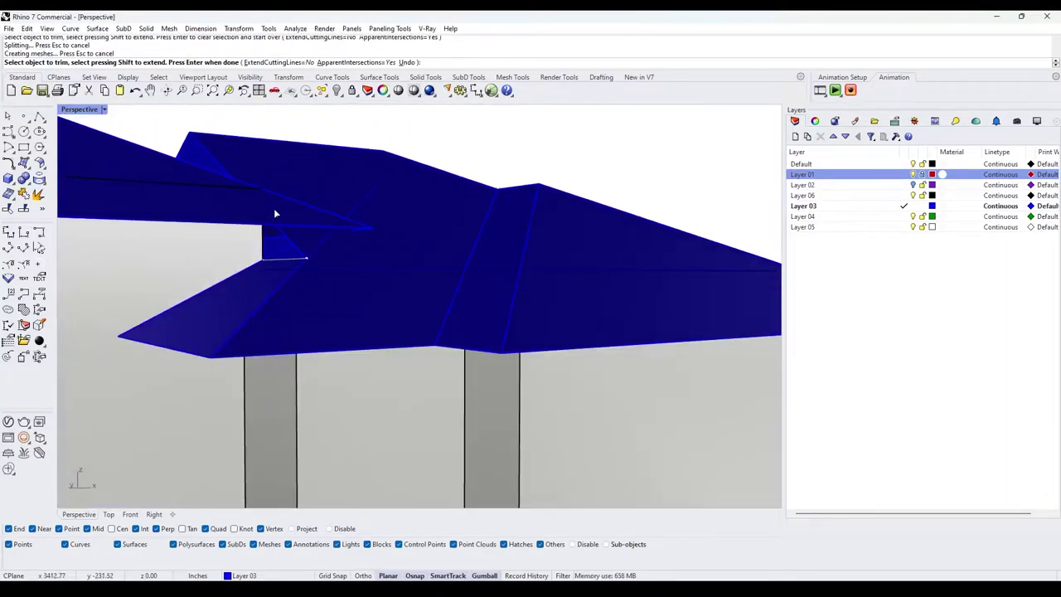
{"action": "right_click_drag", "start_coordinate": [276, 213], "coordinate": [284, 267]}
{"action": "key", "text": "Return"}
- Delete the cutting line left on the small end slope
{"action": "left_click", "coordinate": [254, 273]}
{"action": "left_click", "coordinate": [252, 276]}
{"action": "right_click", "coordinate": [253, 275]}
{"action": "key", "text": "Delete"}
- Draw a closed triangular polyline around the gap above the trimmed slope, switching off the Near snap to catch the wall intersection
{"action": "right_click_drag", "start_coordinate": [305, 209], "coordinate": [306, 165]}
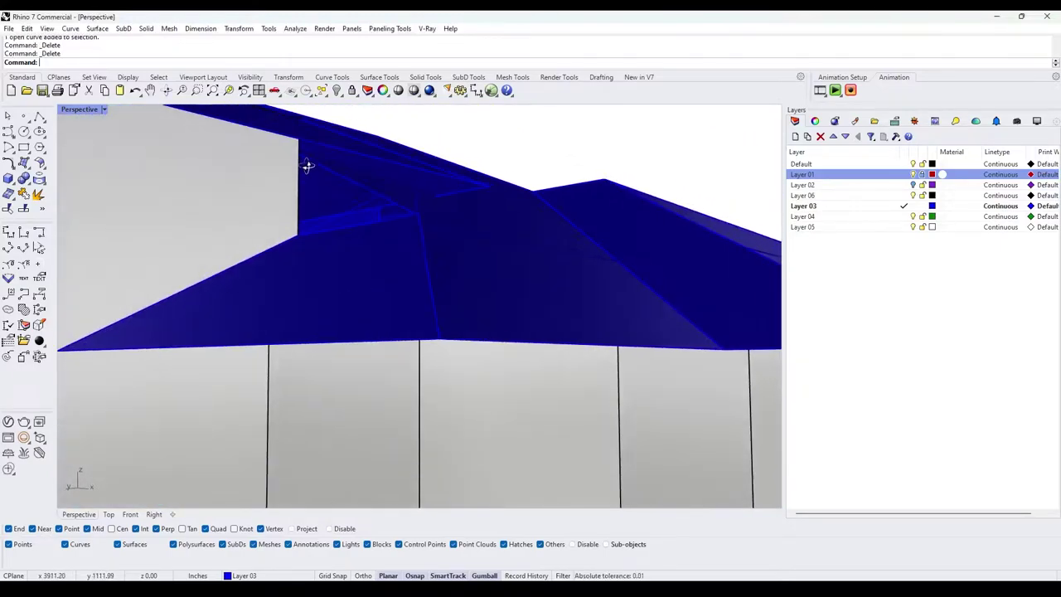
{"action": "left_click", "coordinate": [39, 116]}
{"action": "scroll", "coordinate": [307, 155], "scroll_direction": "up", "scroll_amount": 2}
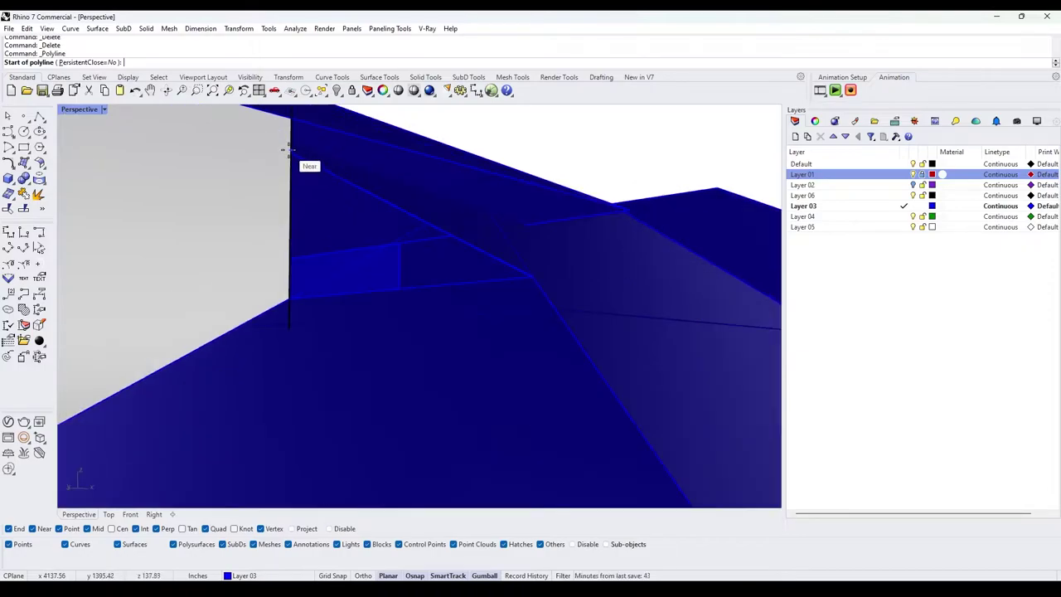
{"action": "left_click", "coordinate": [532, 276]}
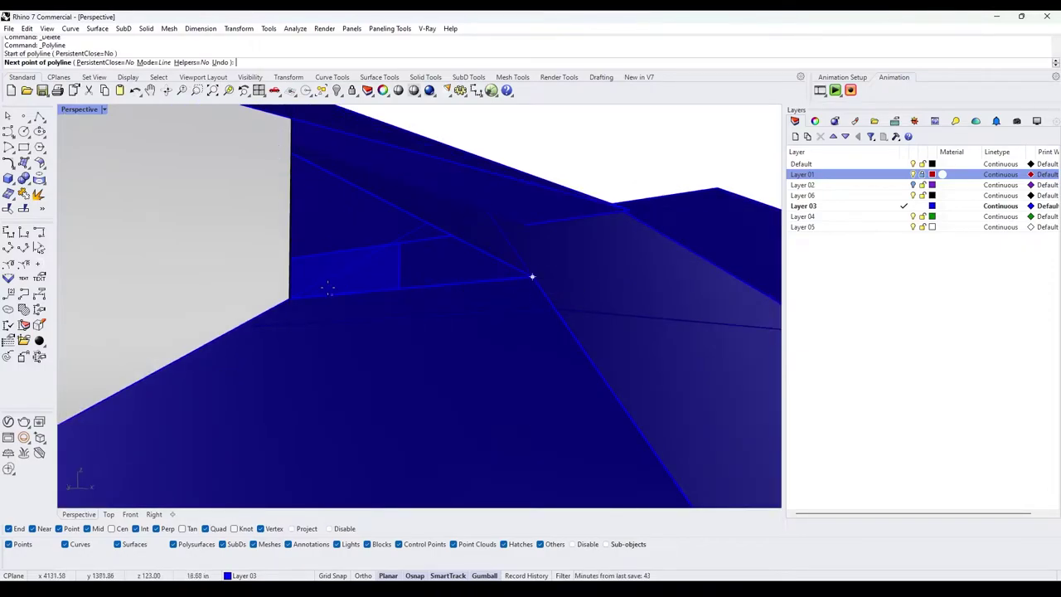
{"action": "left_click", "coordinate": [290, 298]}
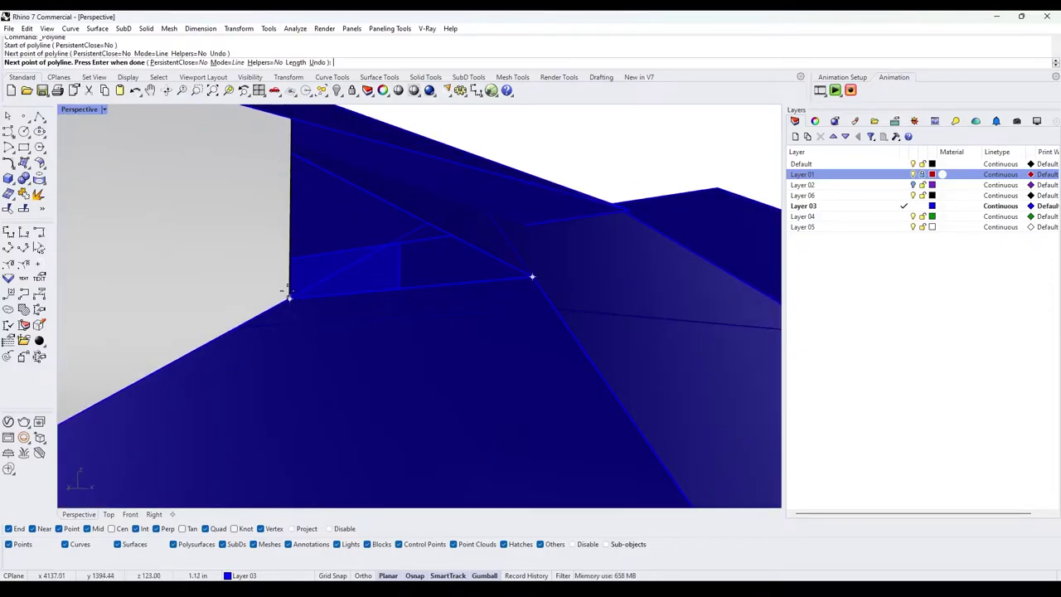
{"action": "left_click", "coordinate": [36, 530]}
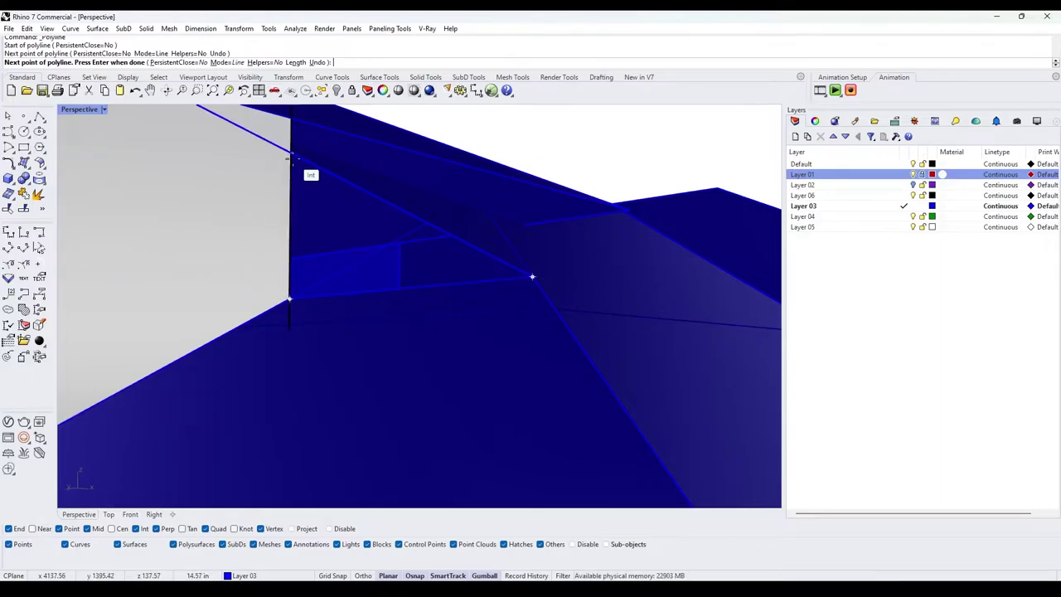
{"action": "left_click", "coordinate": [289, 157]}
{"action": "type", "text": "c"}
{"action": "key", "text": "Return"}
- Fill the triangular outline with a planar surface and delete the outline curve
{"action": "left_click", "coordinate": [299, 157]}
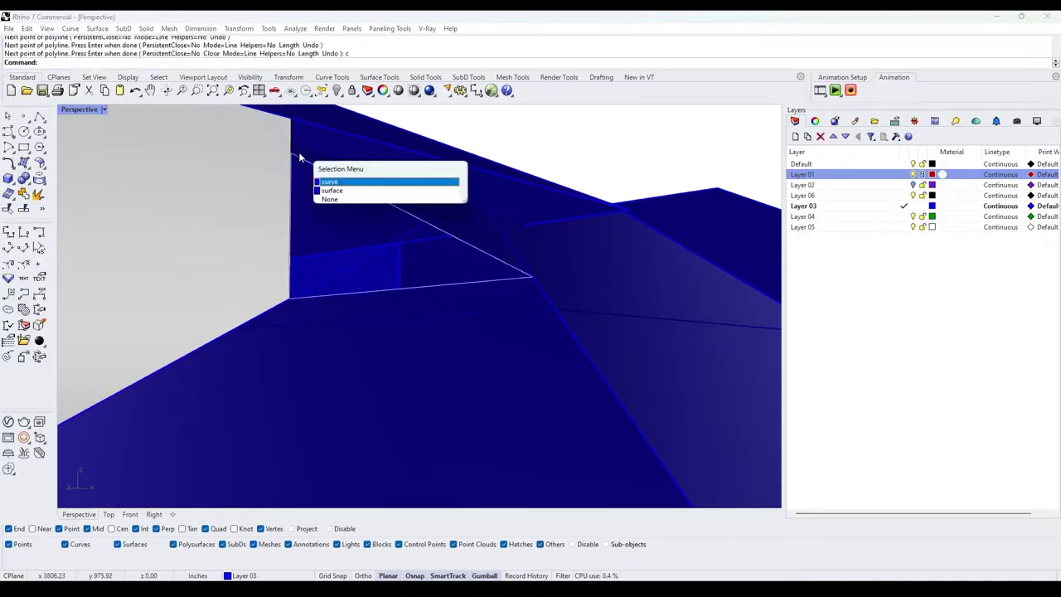
{"action": "left_click", "coordinate": [301, 158]}
{"action": "type", "text": "PlanarSrf"}
{"action": "key", "text": "Return"}
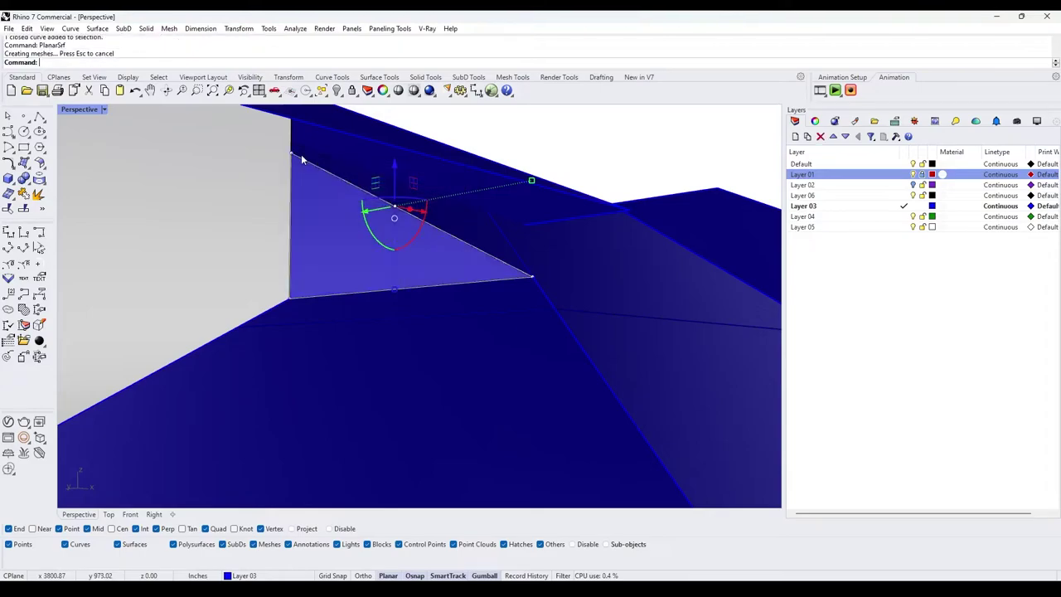
{"action": "key", "text": "Delete"}
- Draw a line along the gap between the wing's roof slopes, from the lower valley corner to the upper junction corner
{"action": "right_click_drag", "start_coordinate": [303, 161], "coordinate": [594, 322]}
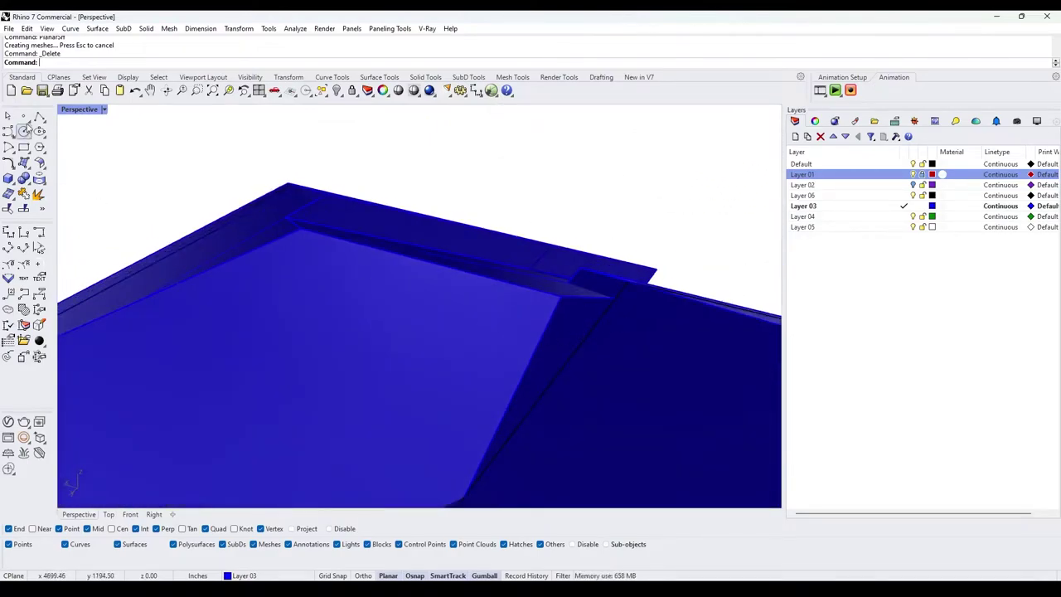
{"action": "left_click", "coordinate": [40, 117]}
{"action": "right_click_drag", "start_coordinate": [460, 448], "coordinate": [445, 381]}
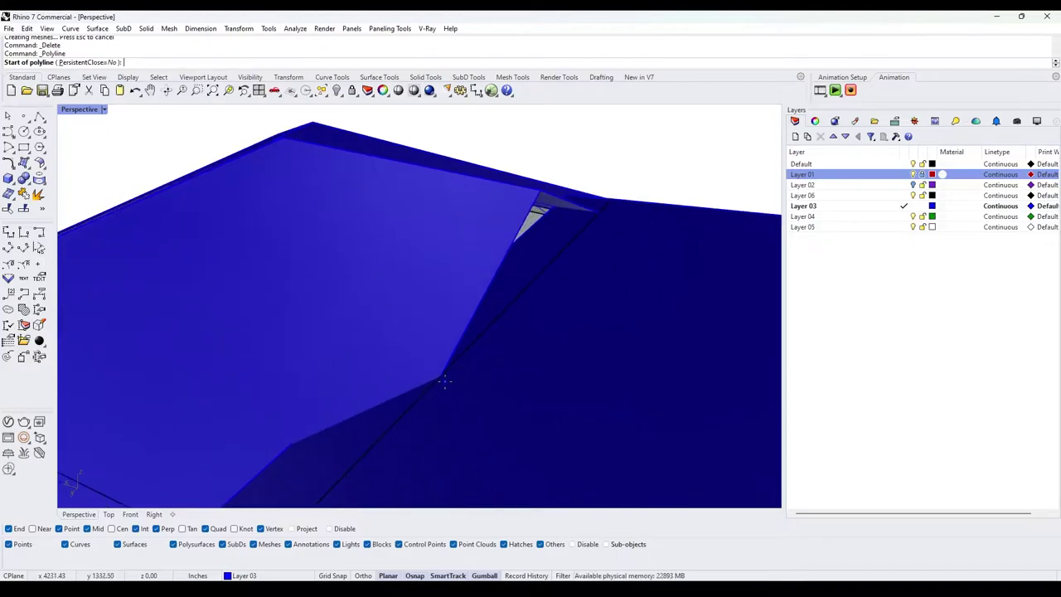
{"action": "left_click", "coordinate": [445, 376]}
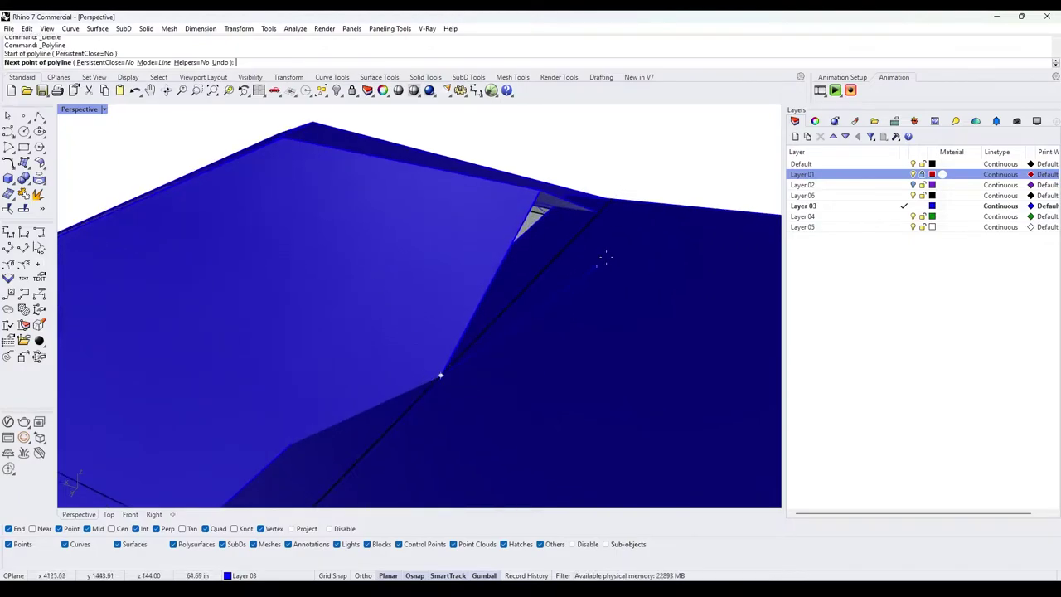
{"action": "left_click", "coordinate": [597, 211]}
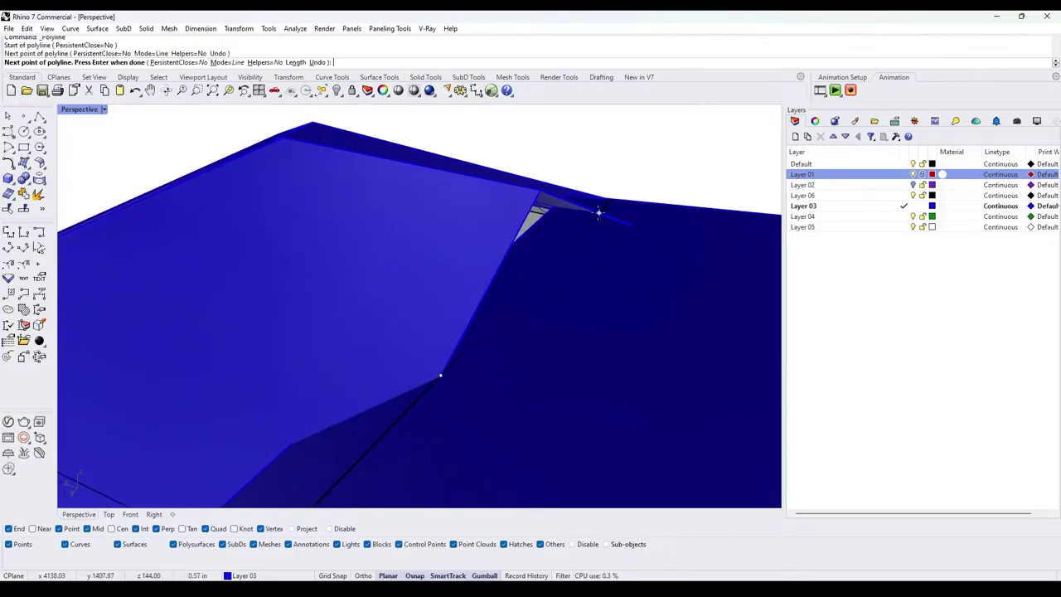
{"action": "key", "text": "Return"}
- Extrude the gap line upward into a vertical surface extending above the slopes, and delete the line
{"action": "left_click", "coordinate": [596, 221]}
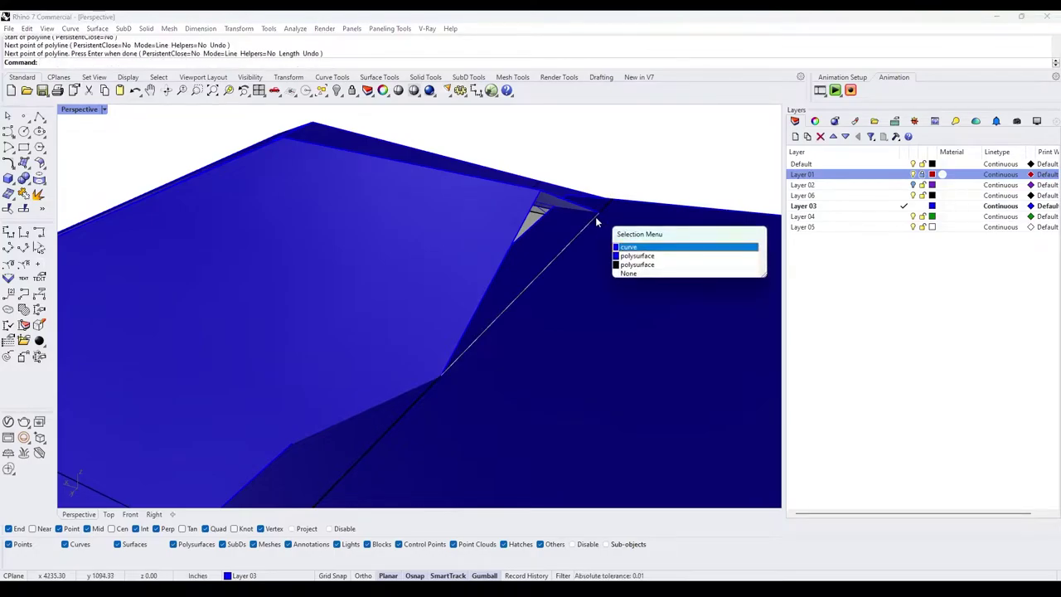
{"action": "left_click", "coordinate": [596, 221]}
{"action": "type", "text": "ExtrudeCrv"}
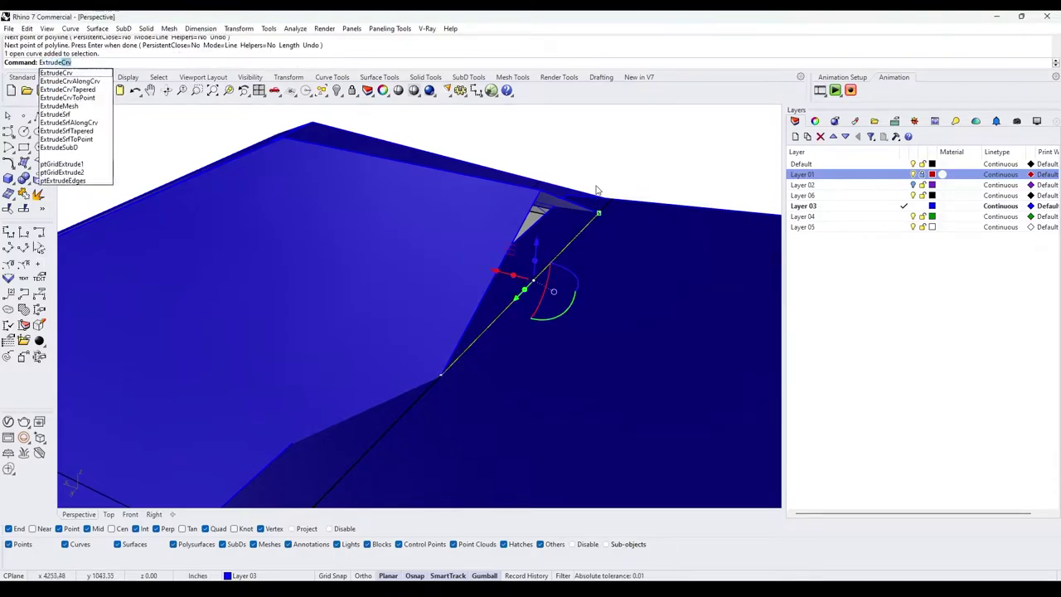
{"action": "key", "text": "Return"}
{"action": "left_click", "coordinate": [587, 140]}
{"action": "key", "text": "Delete"}
- Trim away the part of the vertical surface protruding above the roof, using the adjoining slopes as cutters
{"action": "left_click", "coordinate": [448, 189]}
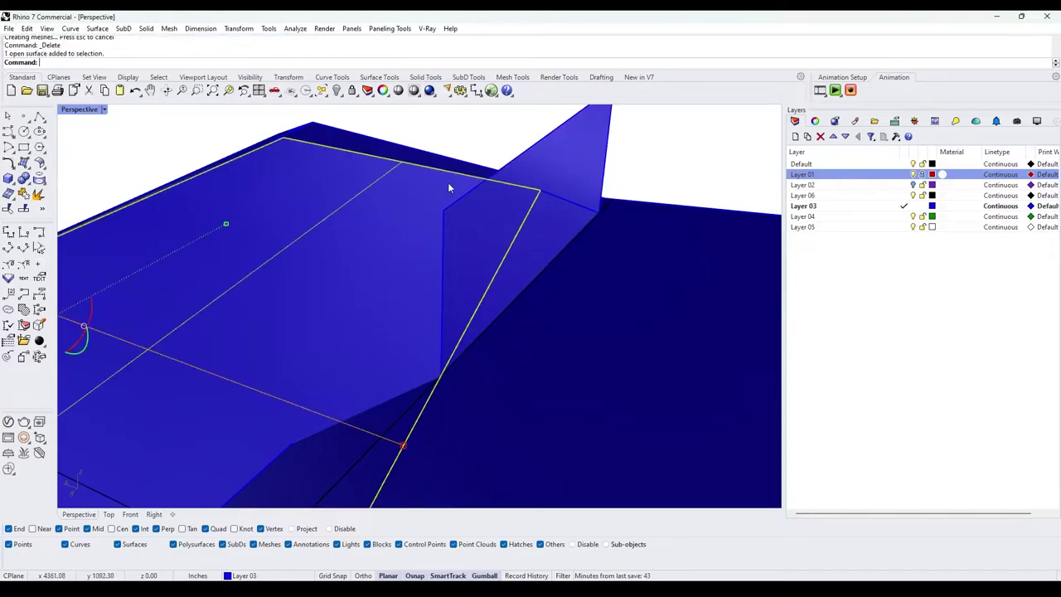
{"action": "right_click_drag", "start_coordinate": [449, 184], "coordinate": [442, 200]}
{"action": "left_click", "coordinate": [446, 266], "text": "shift"}
{"action": "type", "text": "Trim"}
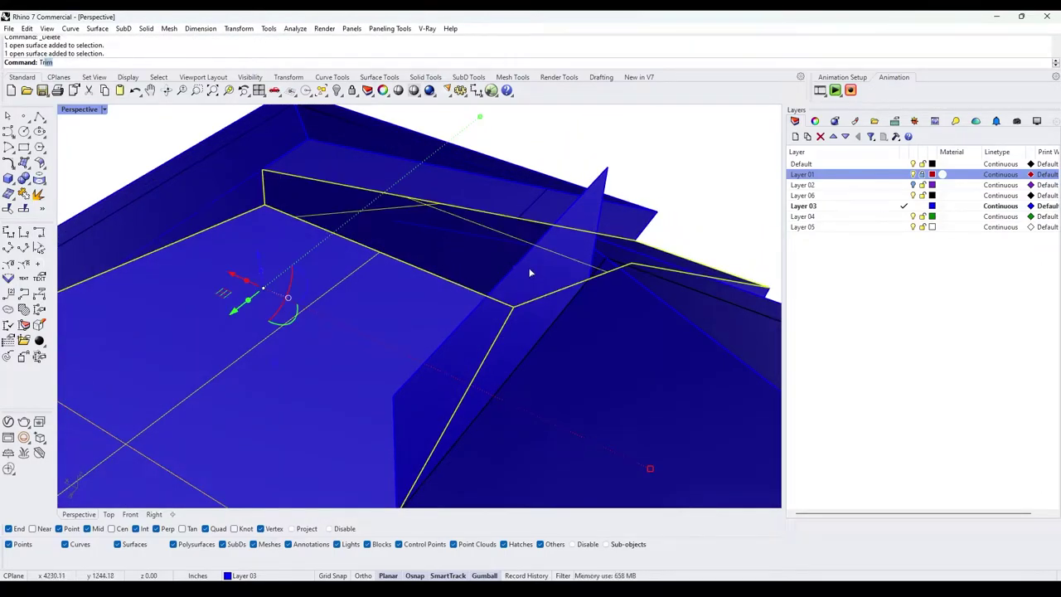
{"action": "key", "text": "Return"}
{"action": "left_click", "coordinate": [531, 268]}
{"action": "scroll", "coordinate": [531, 268], "scroll_direction": "down", "scroll_amount": 6}
{"action": "right_click_drag", "start_coordinate": [532, 268], "coordinate": [541, 252]}
{"action": "key", "text": "Return"}
- Delete the leftover construction curve at the wing's roof junction
{"action": "left_click", "coordinate": [623, 259]}
{"action": "right_click_drag", "start_coordinate": [623, 259], "coordinate": [504, 216]}
{"action": "scroll", "coordinate": [441, 253], "scroll_direction": "down", "scroll_amount": 5}
{"action": "left_click", "coordinate": [506, 218]}
{"action": "left_click", "coordinate": [514, 219]}
{"action": "key", "text": "Delete"}
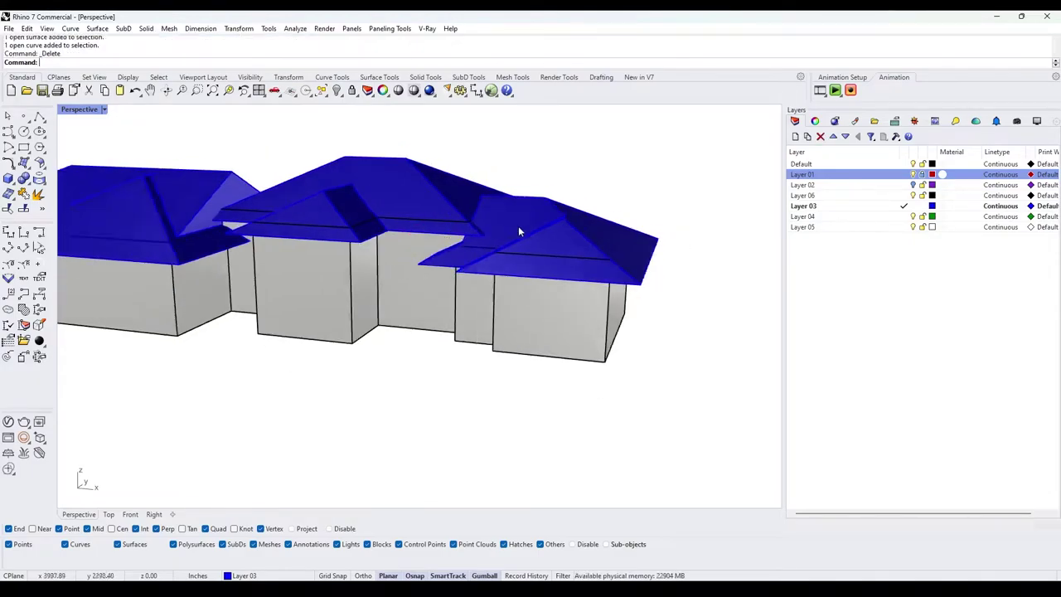
- Join the two front slopes on either side of the large wing's projecting gable-like hip
{"action": "scroll", "coordinate": [518, 225], "scroll_direction": "down", "scroll_amount": 6}
{"action": "left_click_drag", "start_coordinate": [655, 284], "coordinate": [318, 141]}
{"action": "type", "text": "zs"}
{"action": "key", "text": "Return"}
{"action": "key", "text": "Escape"}
{"action": "mouse_move", "coordinate": [453, 296]}
{"action": "right_mouse_down"}
{"action": "mouse_move", "coordinate": [575, 260]}
{"action": "mouse_move", "coordinate": [473, 287]}
{"action": "right_mouse_up"}
{"action": "scroll", "coordinate": [346, 303], "scroll_direction": "up", "scroll_amount": 6}
{"action": "left_click", "coordinate": [345, 304]}
{"action": "scroll", "coordinate": [200, 271], "scroll_direction": "down", "scroll_amount": 4}
{"action": "left_click", "coordinate": [199, 272], "text": "shift"}
{"action": "right_click_drag", "start_coordinate": [198, 269], "coordinate": [330, 286], "text": "shift"}
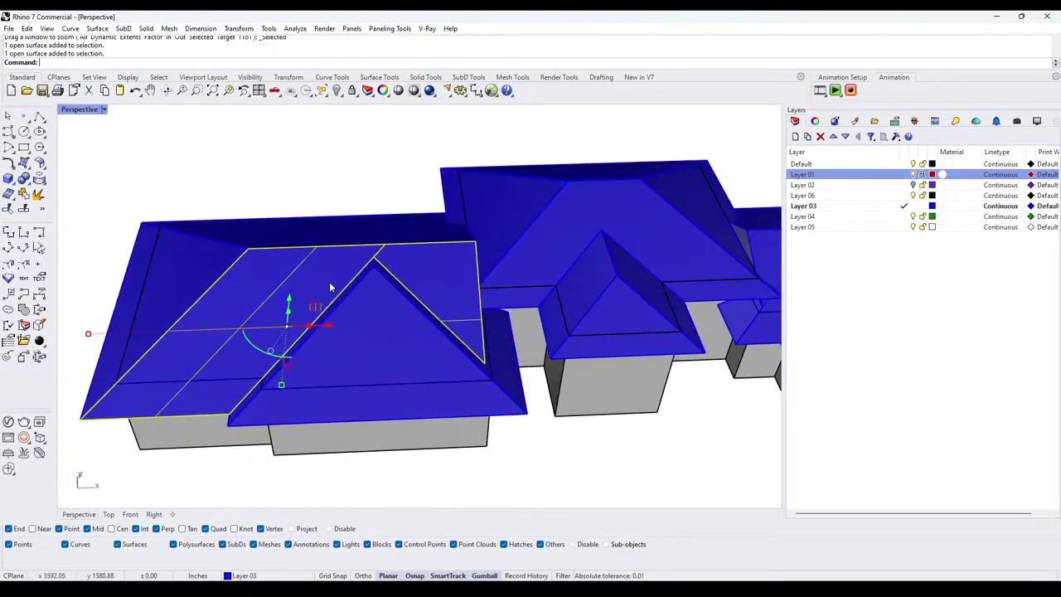
{"action": "key", "text": "Return"}
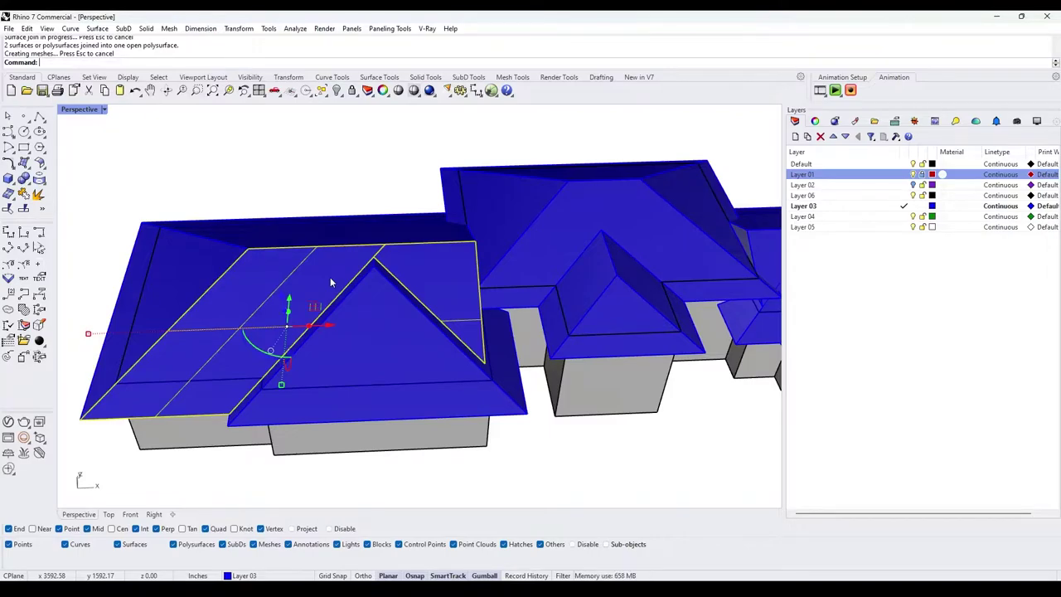
- Isolate the roofed house model from the spare walls and other objects
{"action": "key", "text": "Escape"}
{"action": "right_click_drag", "start_coordinate": [330, 277], "coordinate": [623, 332]}
{"action": "scroll", "coordinate": [572, 298], "scroll_direction": "down", "scroll_amount": 3}
{"action": "left_click_drag", "start_coordinate": [612, 325], "coordinate": [370, 215]}
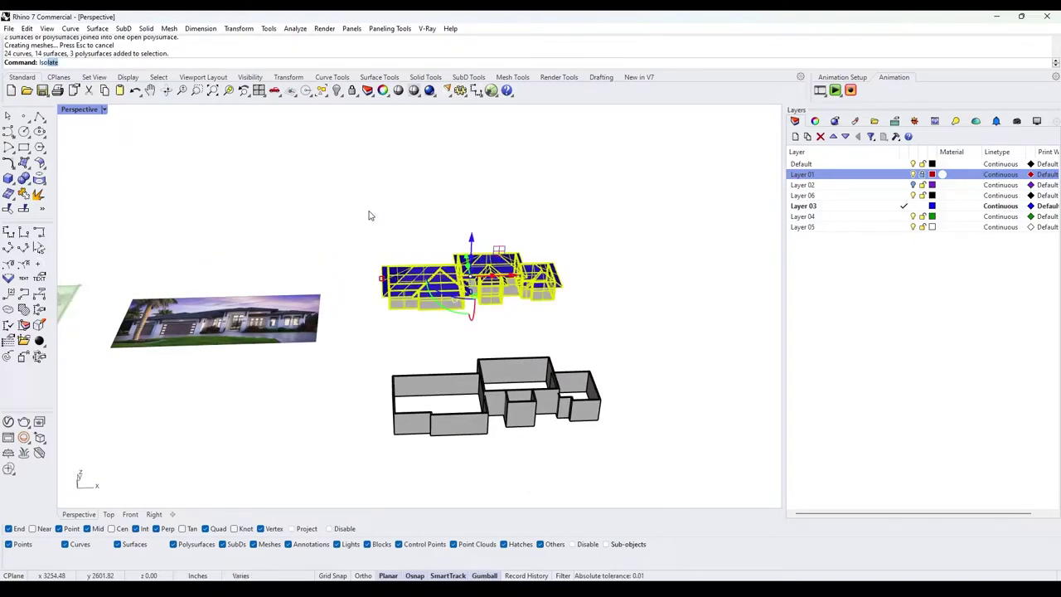
{"action": "key", "text": "Return"}
{"action": "key", "text": "Escape"}
{"action": "scroll", "coordinate": [419, 275], "scroll_direction": "up", "scroll_amount": 4}
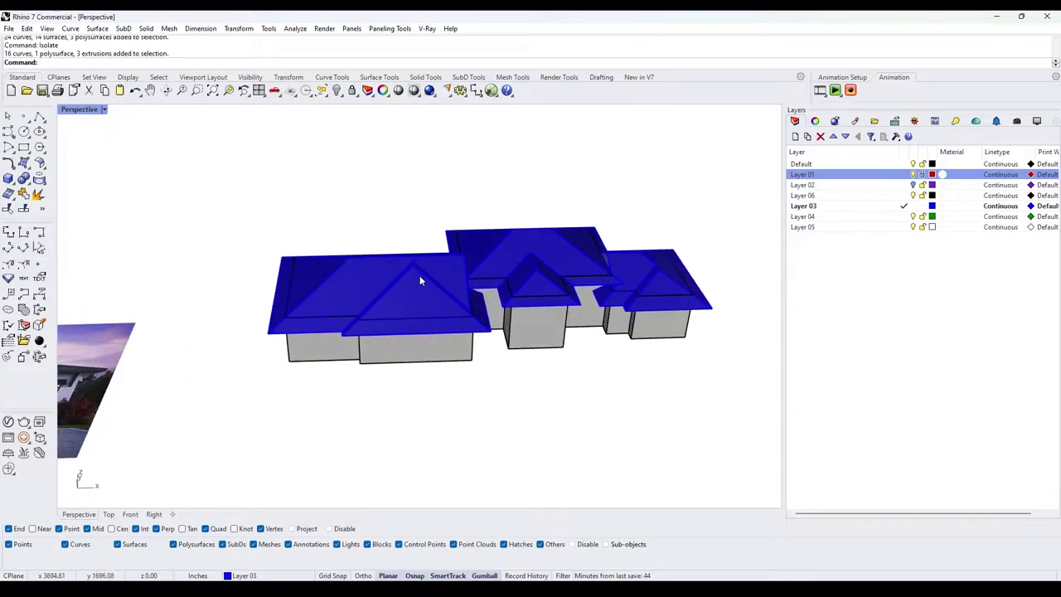
{"action": "scroll", "coordinate": [420, 277], "scroll_direction": "up", "scroll_amount": 5}
{"action": "left_click", "coordinate": [436, 260]}
{"action": "left_click", "coordinate": [420, 291], "text": "shift"}
{"action": "right_click_drag", "start_coordinate": [383, 251], "coordinate": [391, 294]}
{"action": "left_click", "coordinate": [392, 201]}
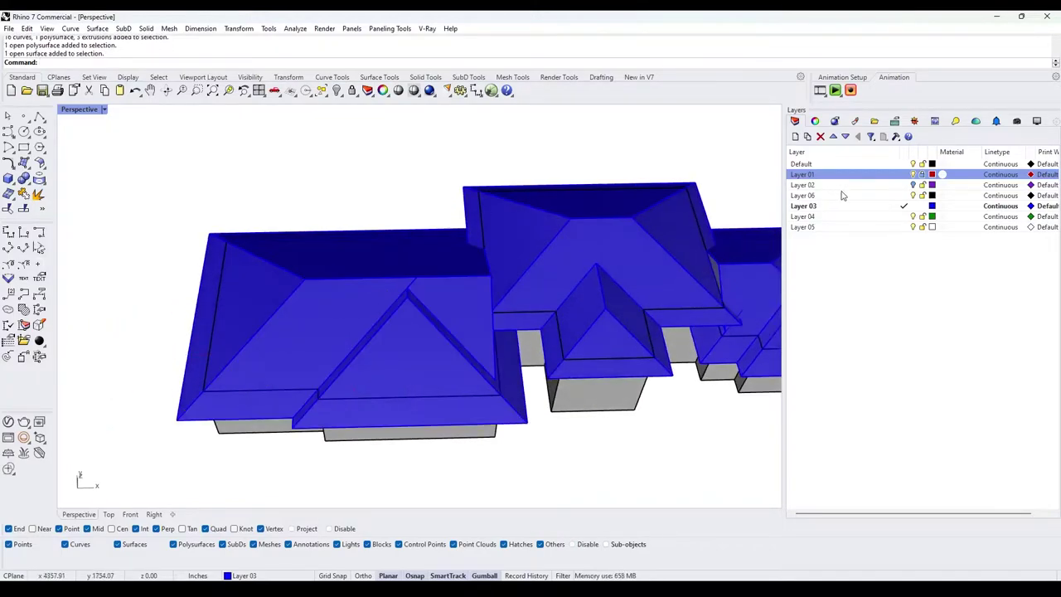
- Select all objects on Layer 03, join them and merge all their coplanar faces
{"action": "right_click", "coordinate": [888, 204]}
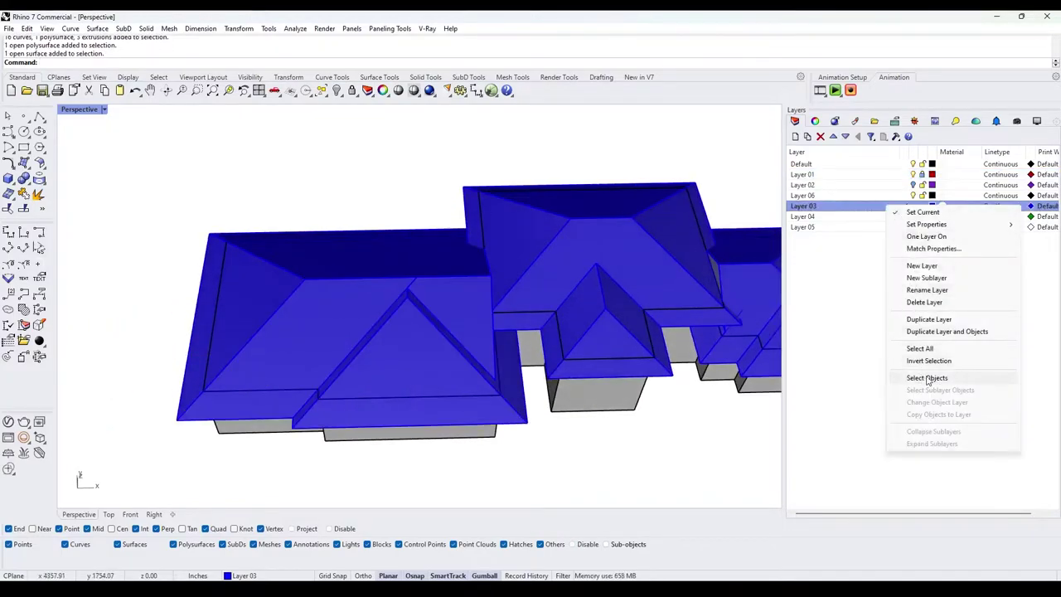
{"action": "left_click", "coordinate": [922, 376]}
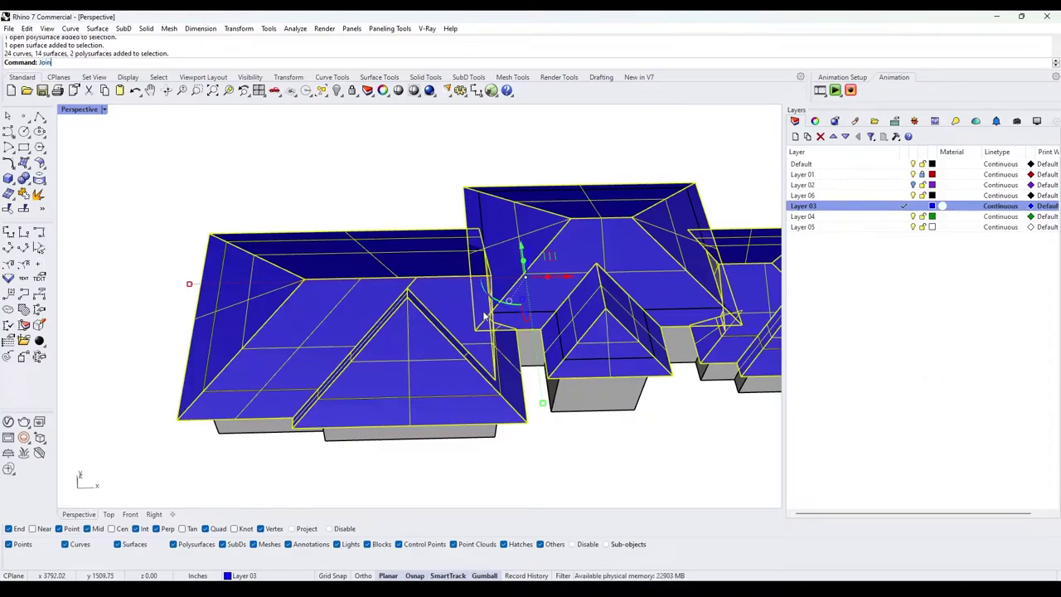
{"action": "type", "text": "Join"}
{"action": "key", "text": "Return"}
{"action": "type", "text": "MergeAllCoplanarFaces"}
{"action": "key", "text": "Return"}
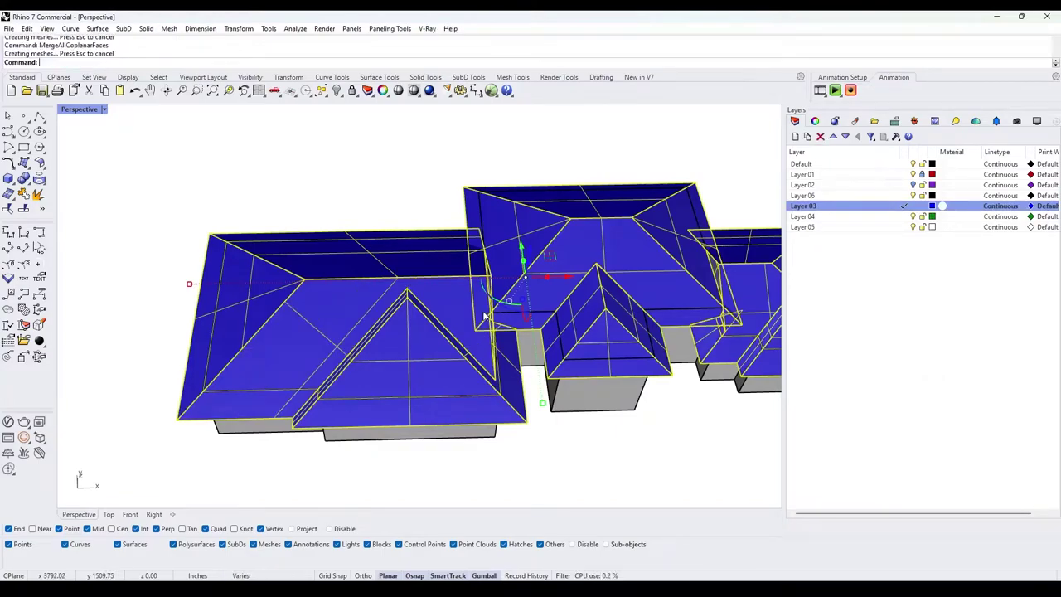
- Examine the joined roof from above and from the front, checking which slopes belong to each polysurface
{"action": "mouse_move", "coordinate": [465, 262]}
{"action": "right_mouse_down"}
{"action": "mouse_move", "coordinate": [403, 247]}
{"action": "mouse_move", "coordinate": [406, 273]}
{"action": "mouse_move", "coordinate": [450, 260]}
{"action": "right_mouse_up"}
{"action": "scroll", "coordinate": [450, 260], "scroll_direction": "down", "scroll_amount": 5}
{"action": "right_click_drag", "start_coordinate": [639, 266], "coordinate": [531, 274], "text": "shift"}
{"action": "mouse_move", "coordinate": [464, 273]}
{"action": "right_mouse_down"}
{"action": "mouse_move", "coordinate": [450, 307]}
{"action": "mouse_move", "coordinate": [467, 289]}
{"action": "right_mouse_up"}
{"action": "scroll", "coordinate": [454, 309], "scroll_direction": "up", "scroll_amount": 4}
{"action": "key", "text": "Escape"}
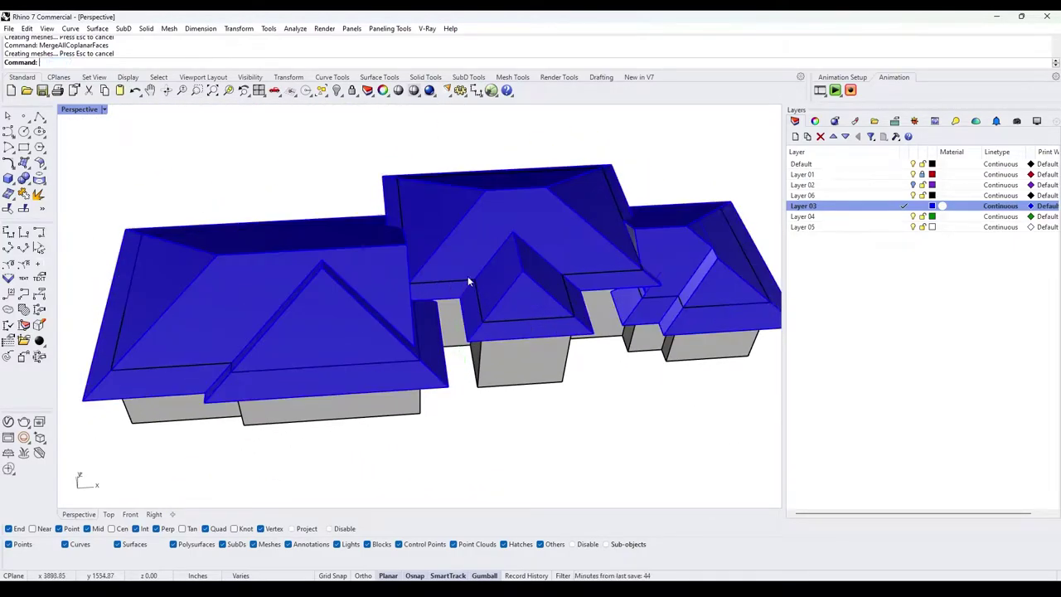
{"action": "left_click", "coordinate": [396, 275]}
{"action": "right_click_drag", "start_coordinate": [396, 274], "coordinate": [397, 180]}
{"action": "scroll", "coordinate": [430, 260], "scroll_direction": "up", "scroll_amount": 5}
{"action": "left_click", "coordinate": [430, 260]}
{"action": "scroll", "coordinate": [398, 269], "scroll_direction": "down", "scroll_amount": 6}
{"action": "key", "text": "Escape"}
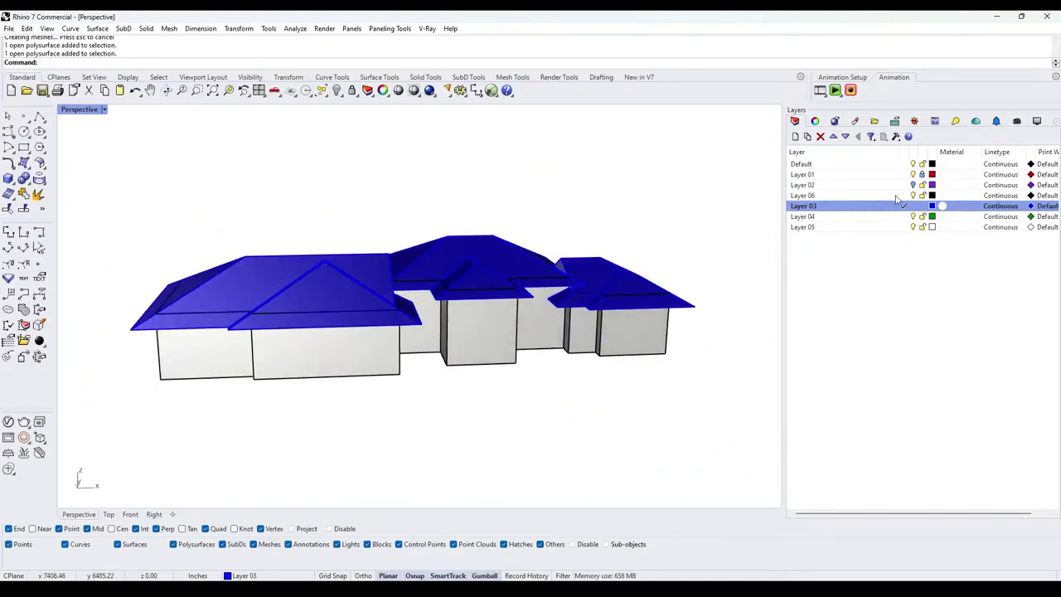
- Make Layer 04 the current layer and show the house in a maximized Front view
{"action": "left_click", "coordinate": [905, 217]}
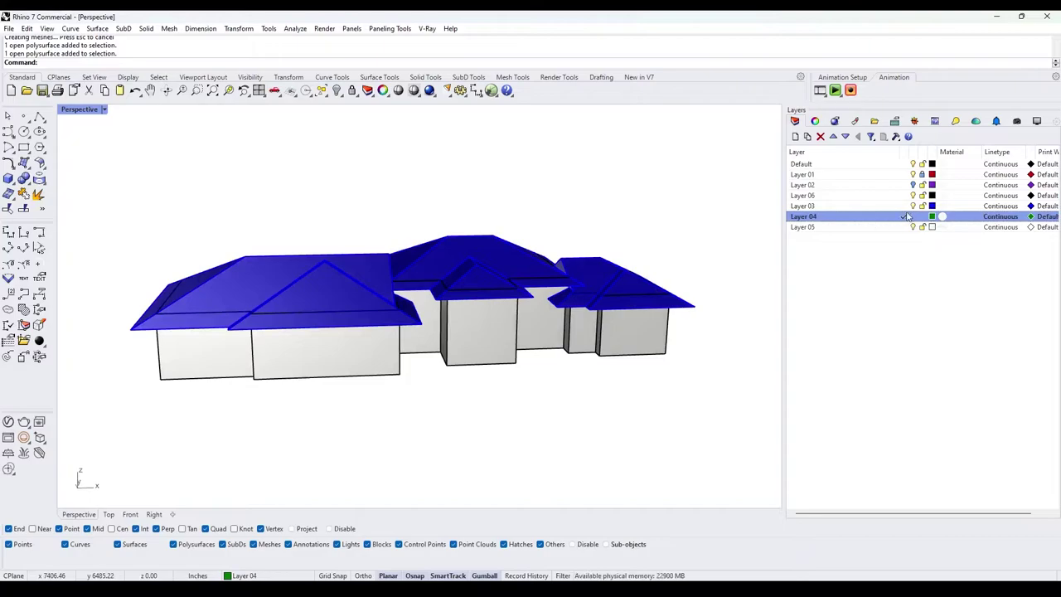
{"action": "double_click", "coordinate": [79, 109]}
{"action": "double_click", "coordinate": [73, 315]}
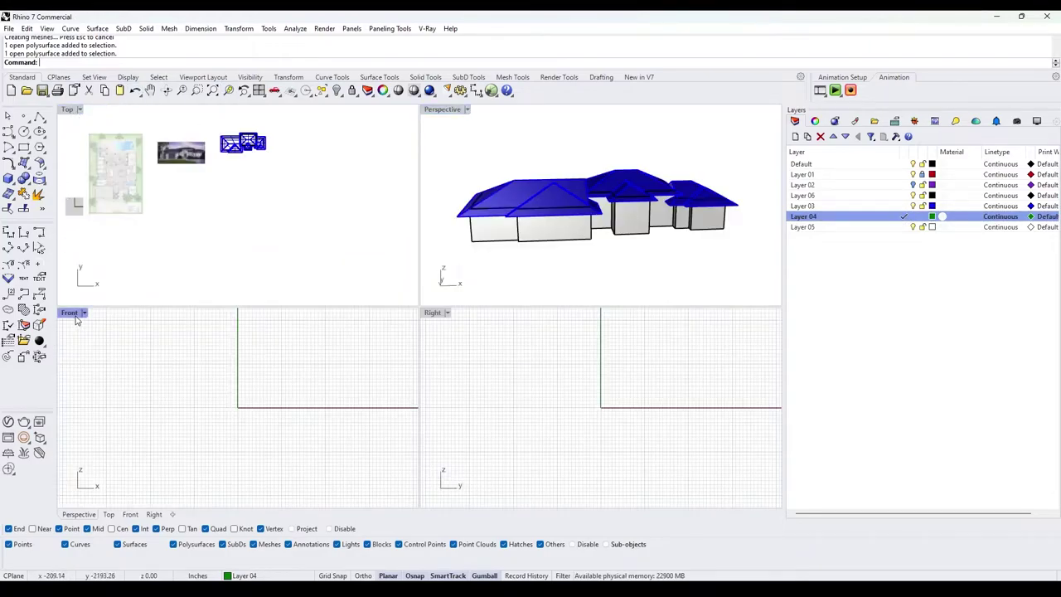
{"action": "scroll", "coordinate": [379, 308], "scroll_direction": "down", "scroll_amount": 20}
{"action": "right_click_drag", "start_coordinate": [639, 306], "coordinate": [367, 307]}
{"action": "scroll", "coordinate": [362, 273], "scroll_direction": "up", "scroll_amount": 5}
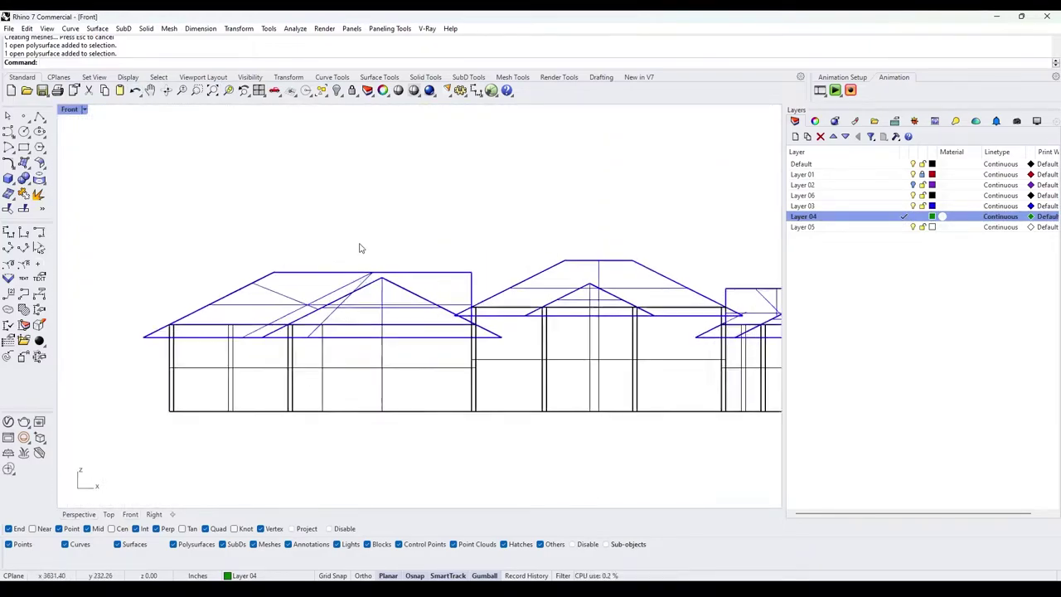
- Select all objects on Layer 03 and enable projected object snapping at the outer wall's top corner
{"action": "scroll", "coordinate": [279, 274], "scroll_direction": "down", "scroll_amount": 2}
{"action": "scroll", "coordinate": [183, 302], "scroll_direction": "up", "scroll_amount": 5}
{"action": "scroll", "coordinate": [199, 301], "scroll_direction": "down", "scroll_amount": 1}
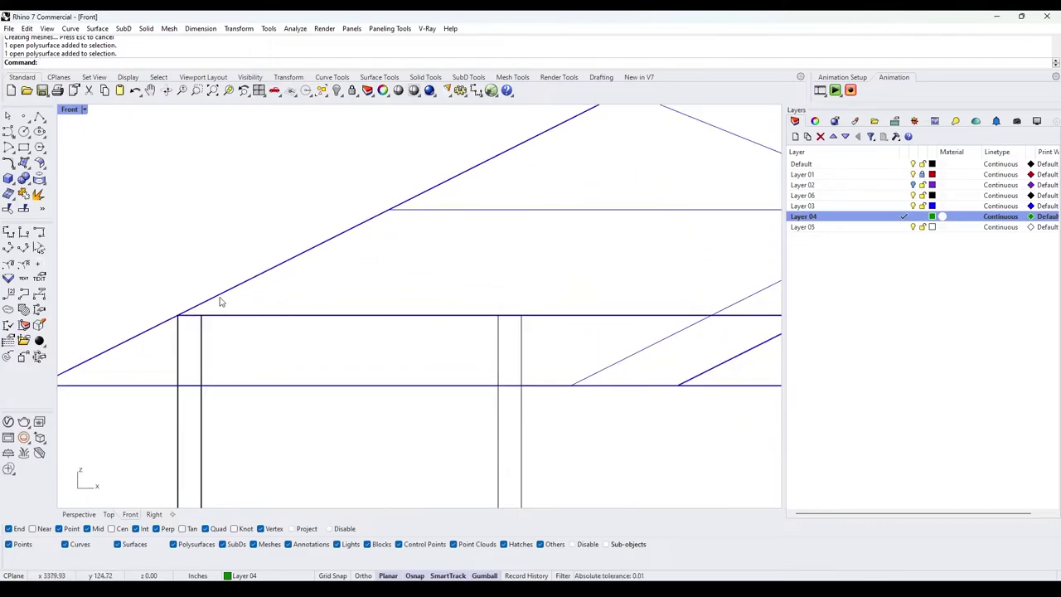
{"action": "left_click", "coordinate": [220, 301]}
{"action": "scroll", "coordinate": [221, 301], "scroll_direction": "down", "scroll_amount": 5}
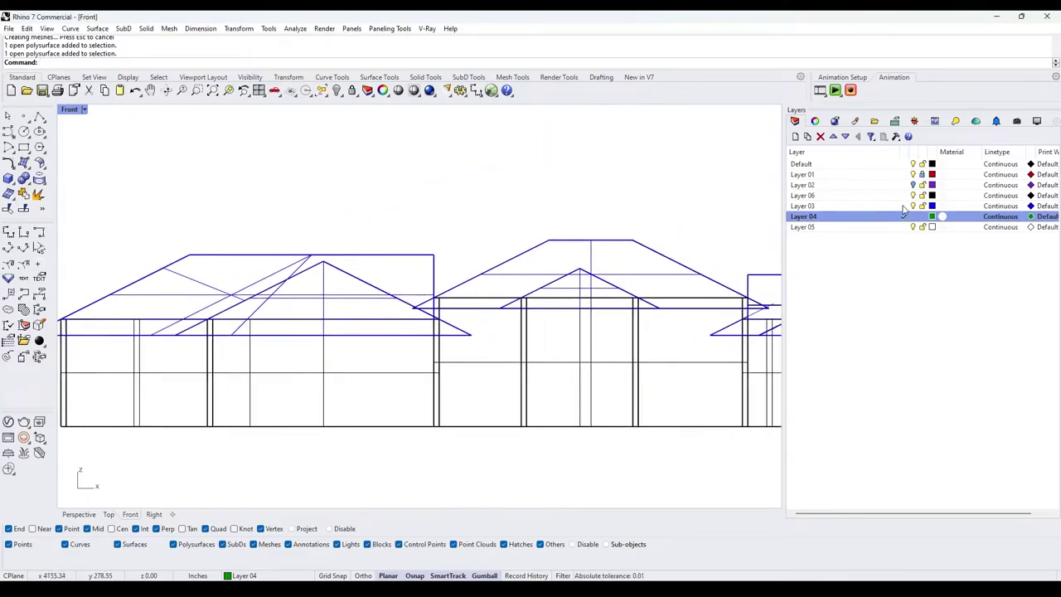
{"action": "right_click", "coordinate": [905, 205]}
{"action": "left_click", "coordinate": [949, 383]}
{"action": "right_click_drag", "start_coordinate": [630, 366], "coordinate": [163, 345]}
{"action": "scroll", "coordinate": [334, 300], "scroll_direction": "up", "scroll_amount": 10}
{"action": "right_click_drag", "start_coordinate": [269, 315], "coordinate": [304, 337]}
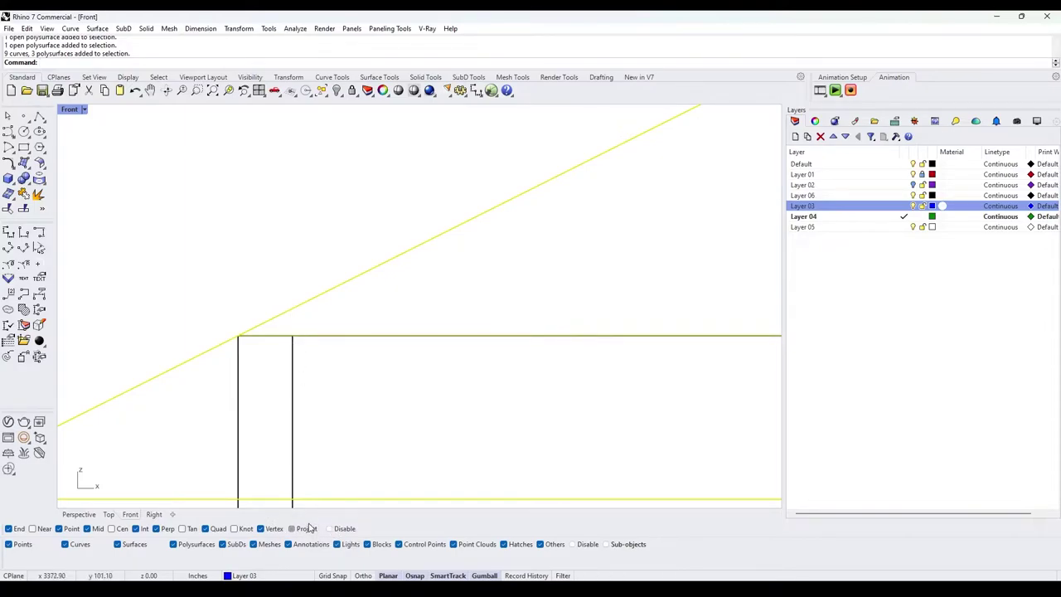
{"action": "left_click", "coordinate": [308, 527]}
- Draw a vertical guide line from the outer wall's inner top corner up past the roof slope
{"action": "type", "text": "M"}
{"action": "key", "text": "Return"}
{"action": "scroll", "coordinate": [331, 330], "scroll_direction": "up", "scroll_amount": 5}
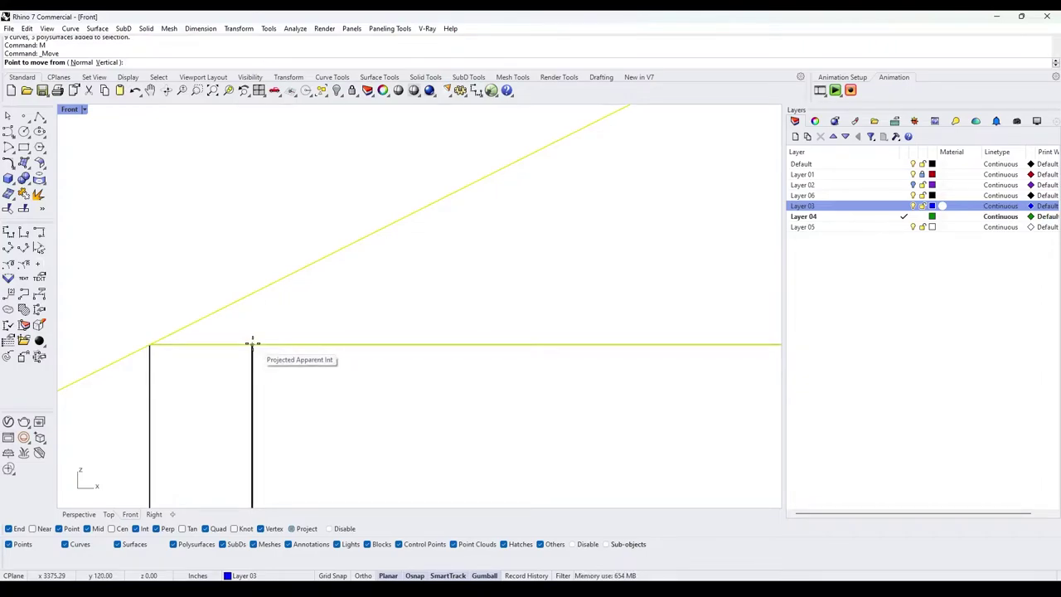
{"action": "left_click", "coordinate": [39, 116]}
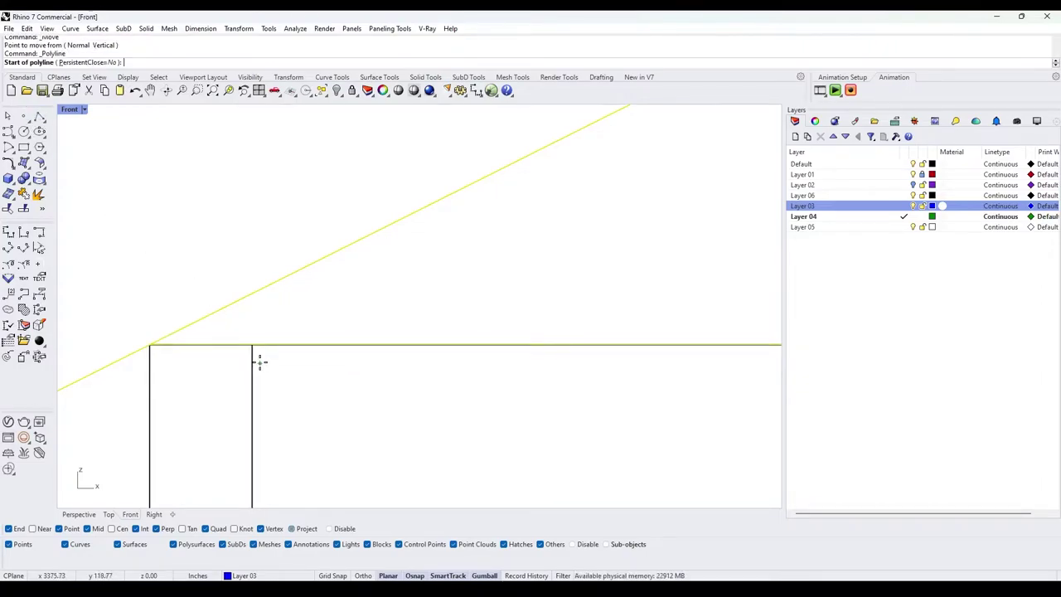
{"action": "left_click", "coordinate": [252, 344]}
{"action": "left_click", "coordinate": [265, 237]}
{"action": "key", "text": "Return"}
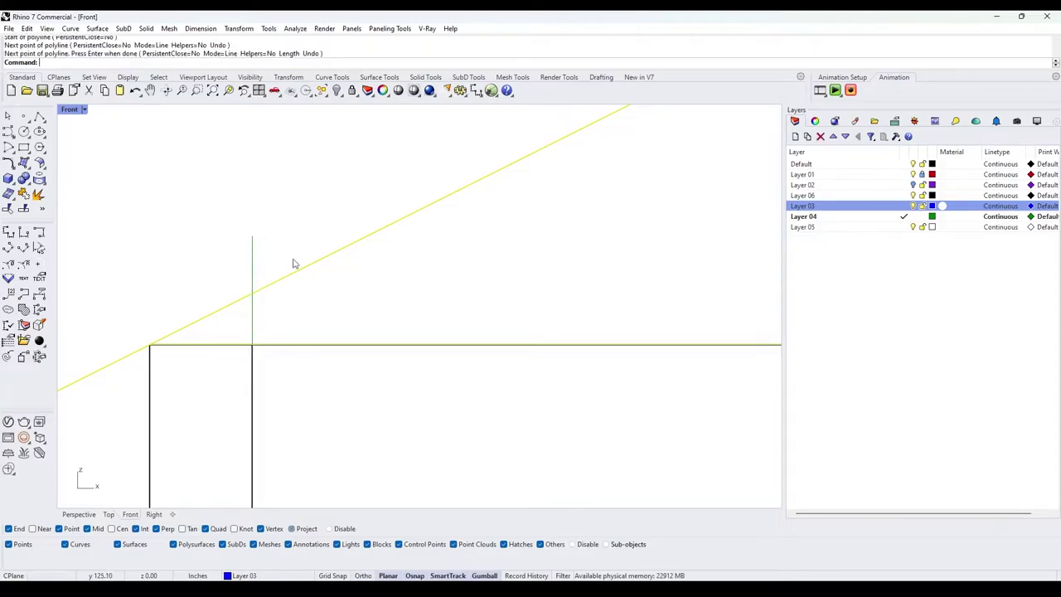
- Move the selected roof down from the slope's intersection with the guide line to the wall's inner top corner
{"action": "right_click_drag", "start_coordinate": [301, 300], "coordinate": [346, 327]}
{"action": "type", "text": "M"}
{"action": "key", "text": "Return"}
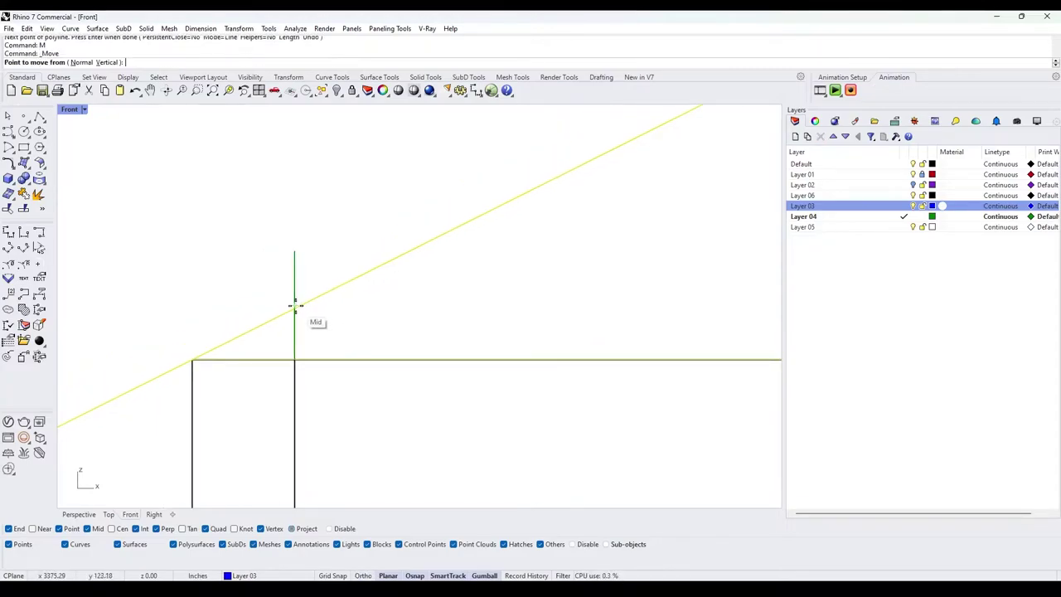
{"action": "scroll", "coordinate": [294, 307], "scroll_direction": "up", "scroll_amount": 10}
{"action": "key", "text": "Escape"}
{"action": "type", "text": "M"}
{"action": "key", "text": "Return"}
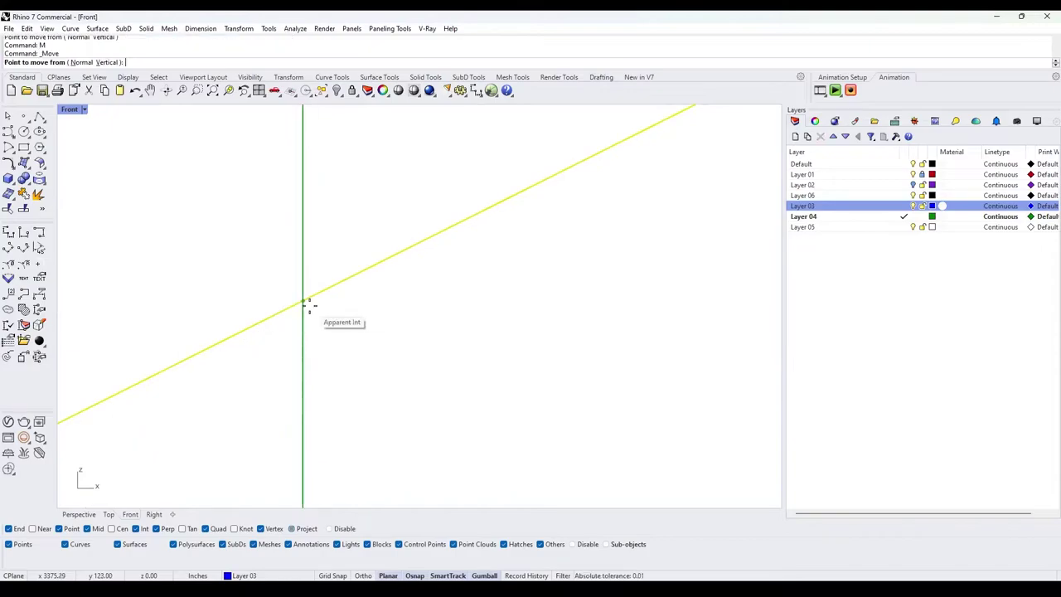
{"action": "left_click", "coordinate": [305, 301]}
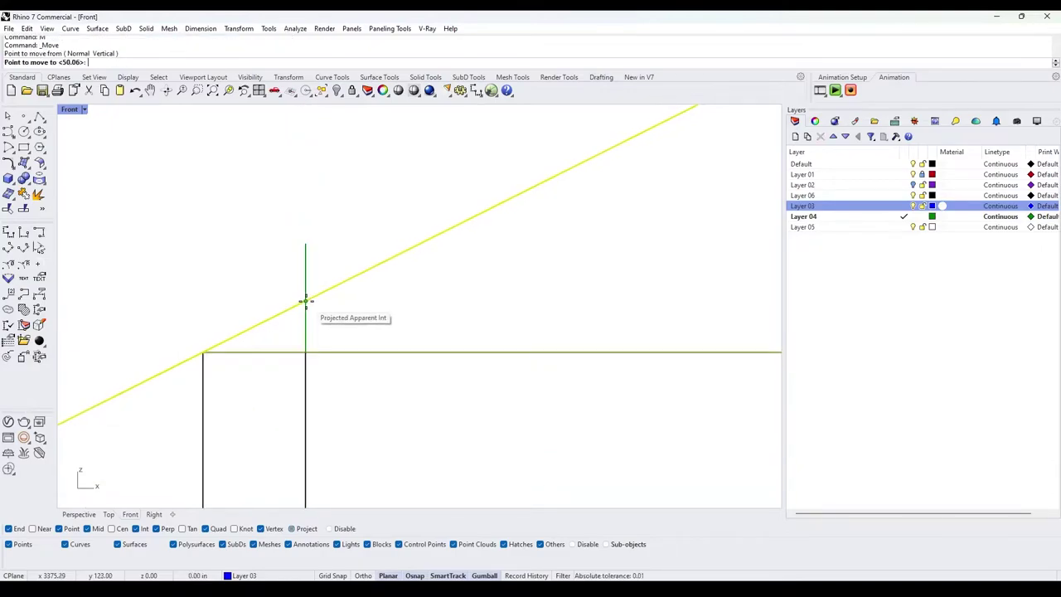
{"action": "left_click", "coordinate": [307, 352]}
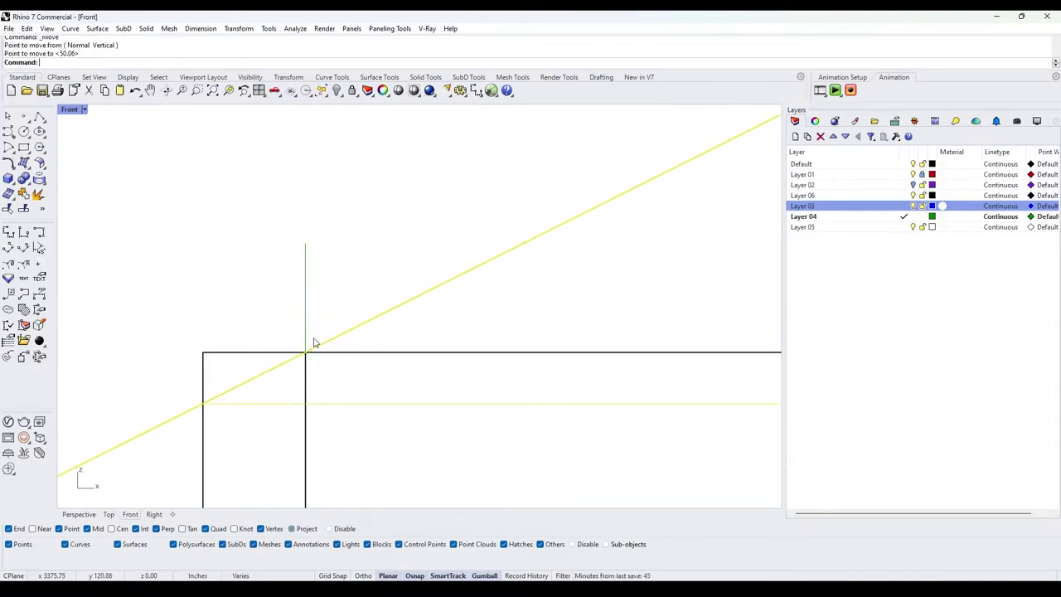
{"action": "scroll", "coordinate": [412, 310], "scroll_direction": "down", "scroll_amount": 8}
{"action": "scroll", "coordinate": [369, 302], "scroll_direction": "up", "scroll_amount": 8}
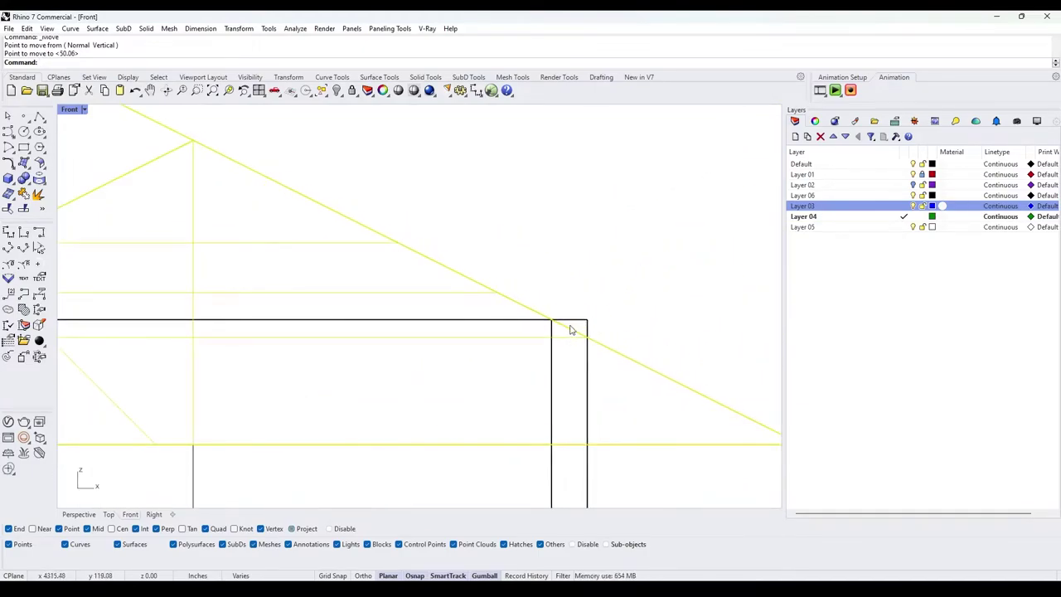
{"action": "scroll", "coordinate": [569, 330], "scroll_direction": "down", "scroll_amount": 3}
{"action": "scroll", "coordinate": [348, 236], "scroll_direction": "down", "scroll_amount": 6}
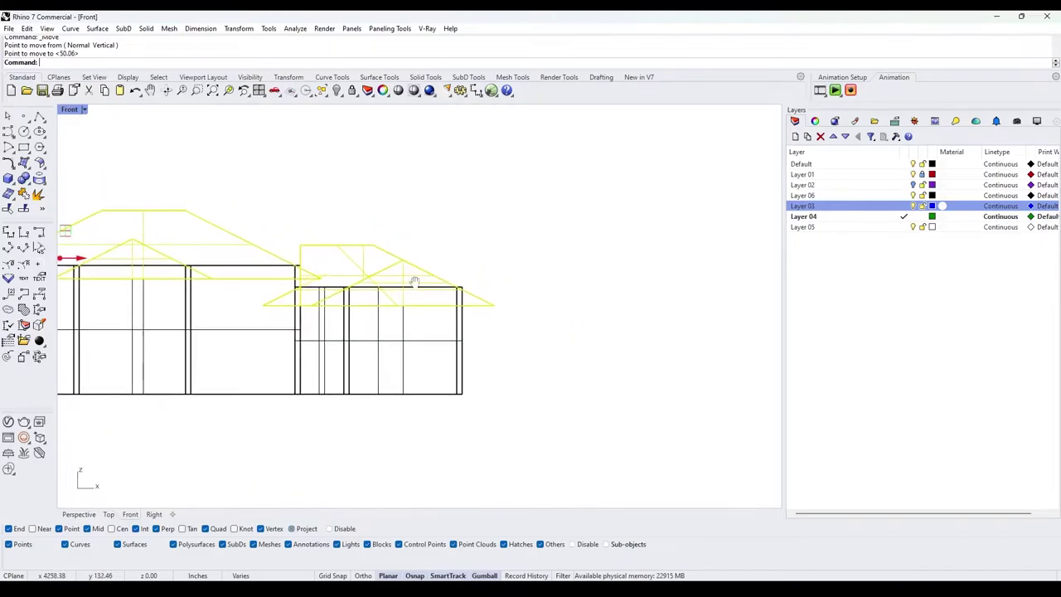
{"action": "left_click", "coordinate": [479, 283]}
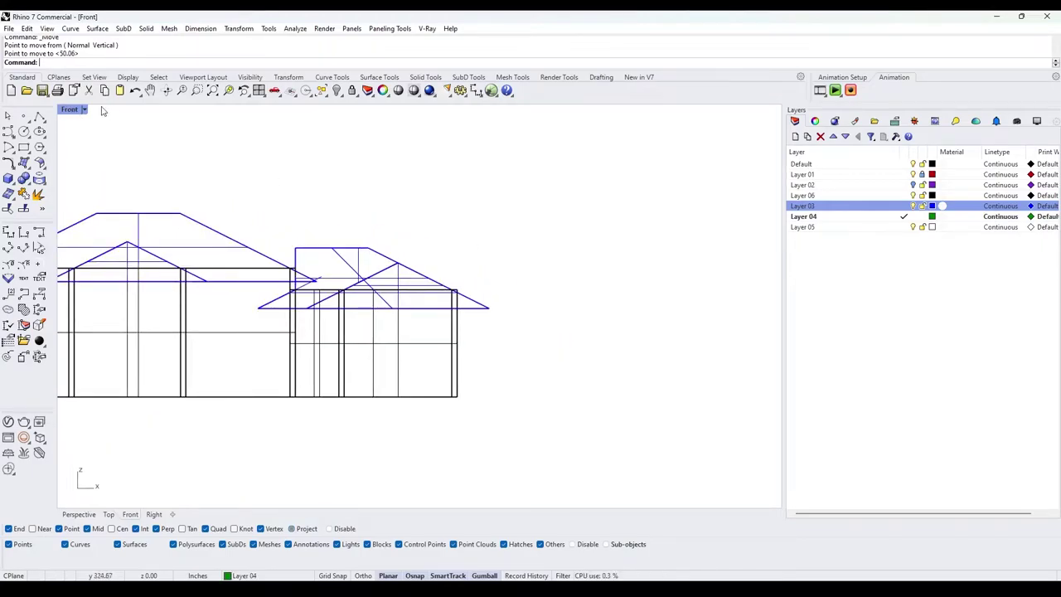
- Duplicate the sloping edge at the right end of the roof and move the copy clear above the house
{"action": "left_click", "coordinate": [39, 116]}
{"action": "scroll", "coordinate": [462, 211], "scroll_direction": "up", "scroll_amount": 3}
{"action": "key", "text": "Escape"}
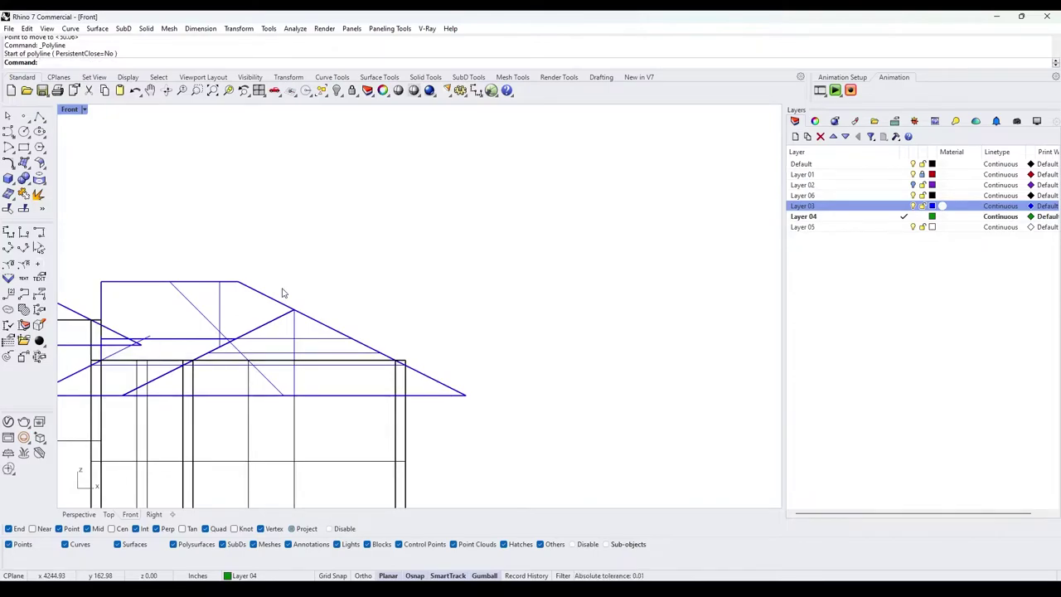
{"action": "key", "text": "Return"}
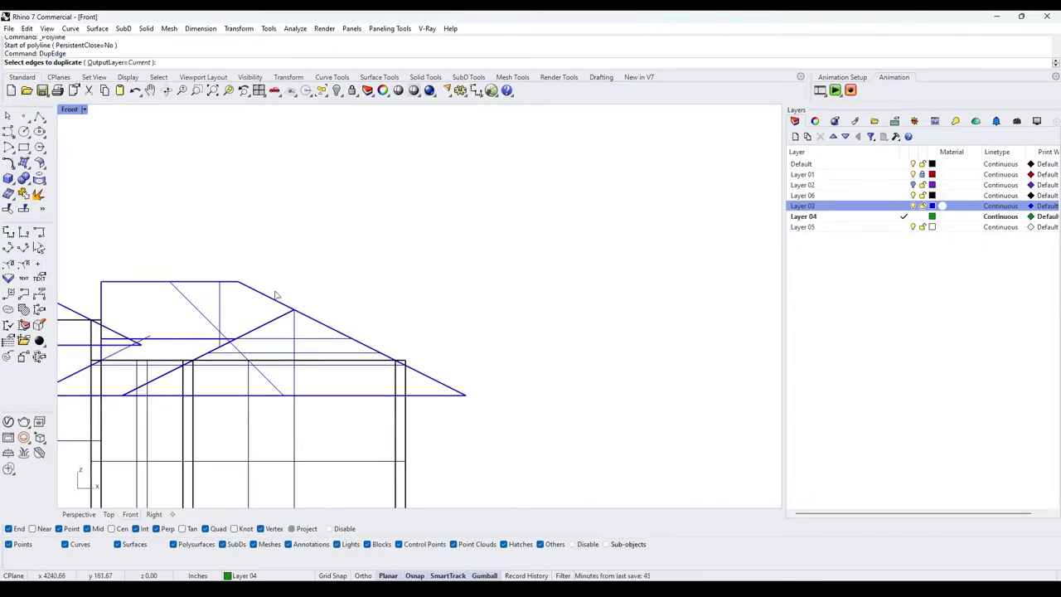
{"action": "left_click", "coordinate": [295, 310]}
{"action": "left_click", "coordinate": [382, 324]}
{"action": "key", "text": "Return"}
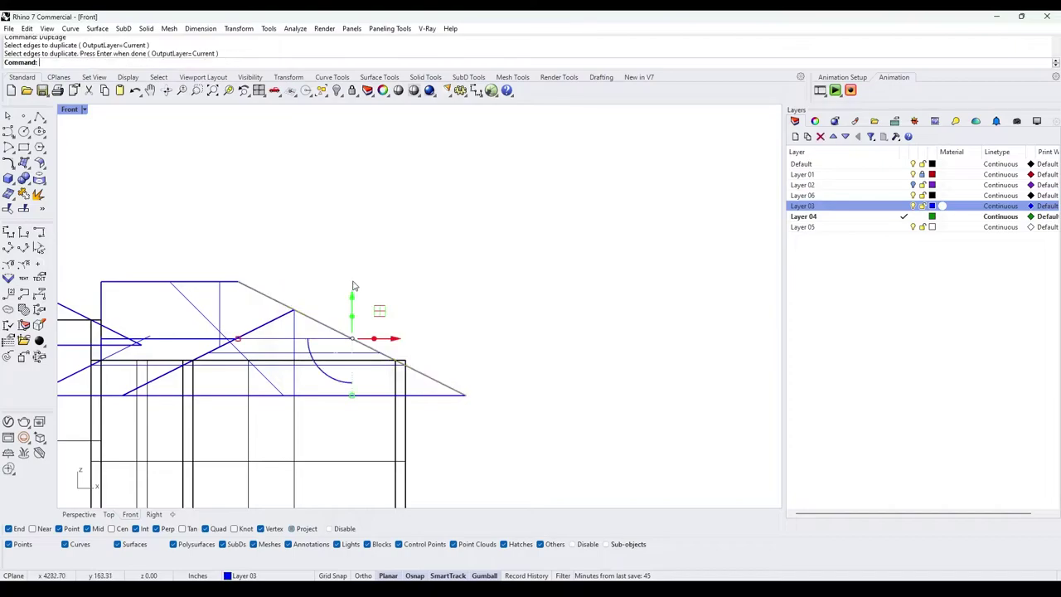
{"action": "left_click_drag", "start_coordinate": [380, 310], "coordinate": [455, 216]}
{"action": "left_click", "coordinate": [596, 199]}
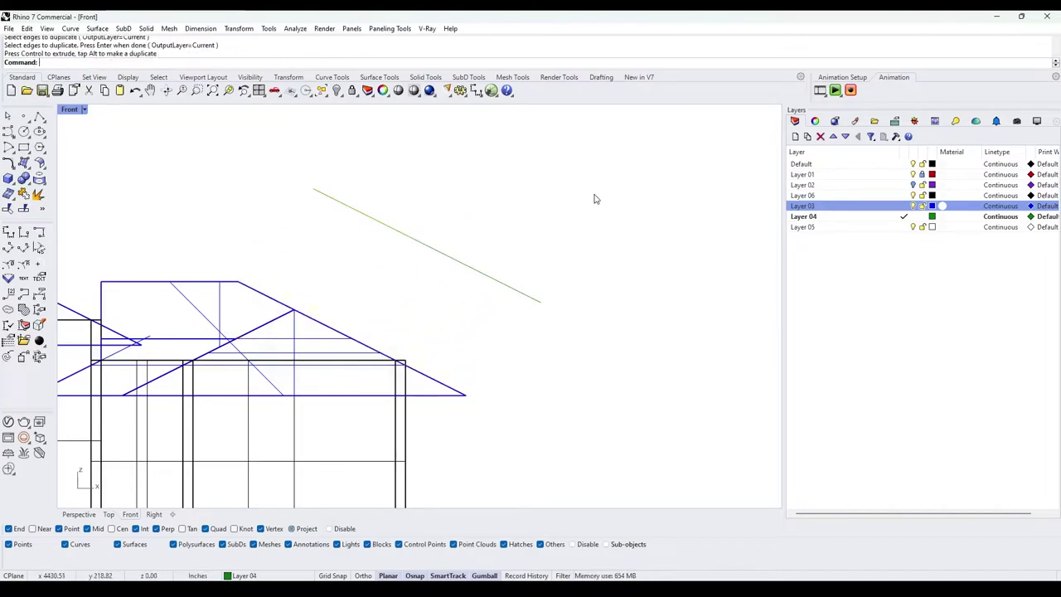
- Project the copied sloping line onto the construction plane and delete the original curve
{"action": "left_click", "coordinate": [440, 252]}
{"action": "type", "text": "ProjectToCPlane"}
{"action": "key", "text": "Return"}
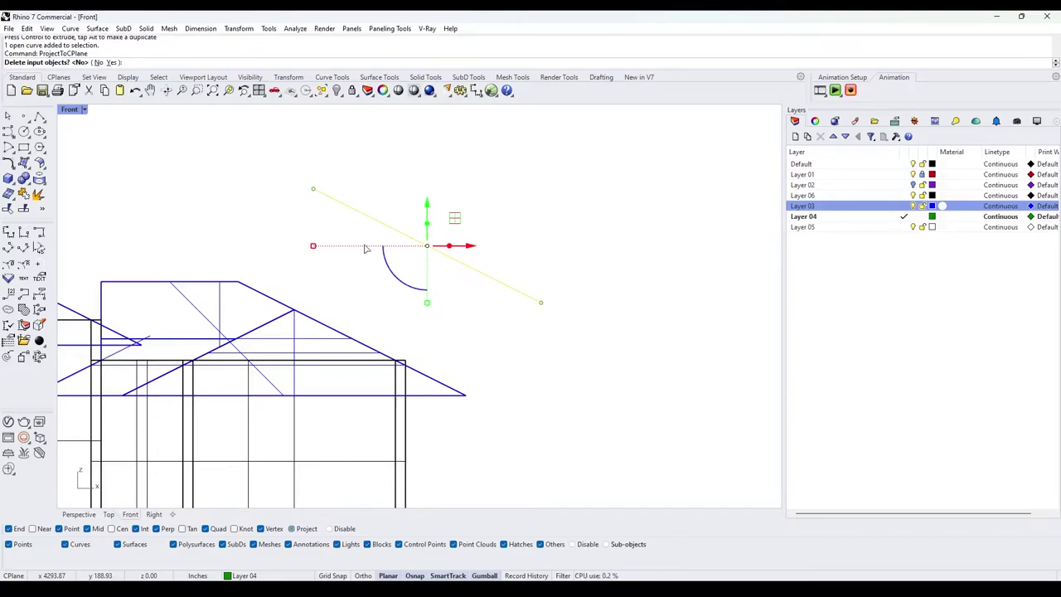
{"action": "type", "text": "y"}
{"action": "key", "text": "Return"}
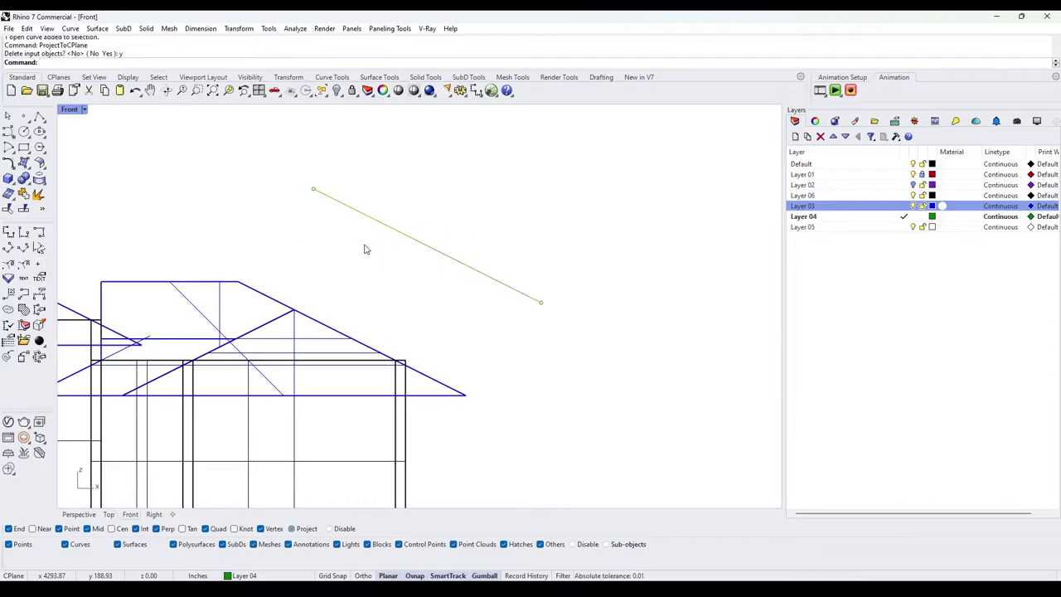
- Offset the projected sloping line 7.25 inches to its upper side
{"action": "right_click_drag", "start_coordinate": [322, 262], "coordinate": [312, 292]}
{"action": "scroll", "coordinate": [379, 255], "scroll_direction": "down", "scroll_amount": 2}
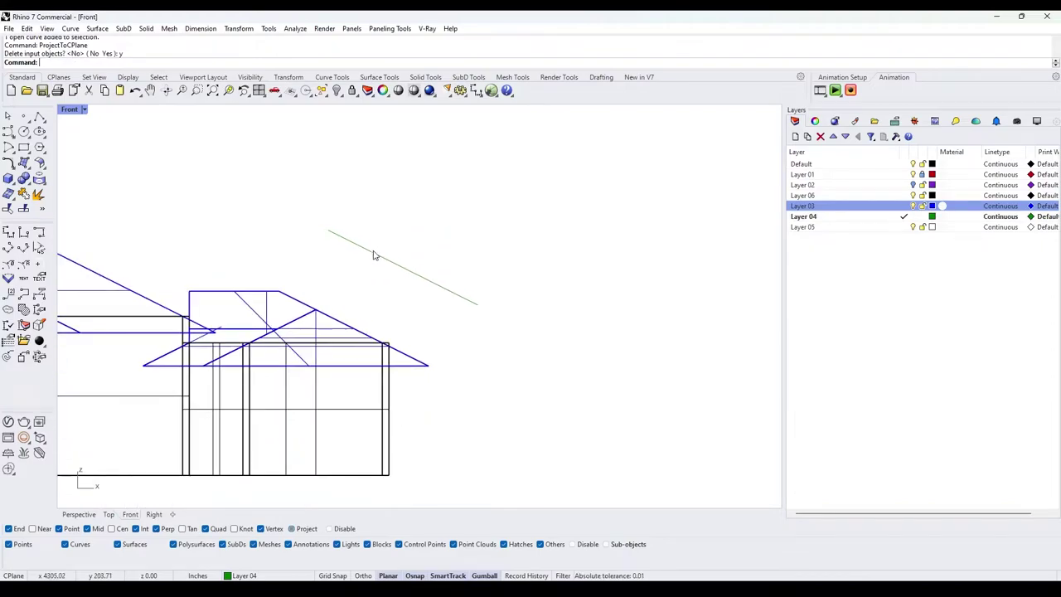
{"action": "left_click", "coordinate": [378, 255]}
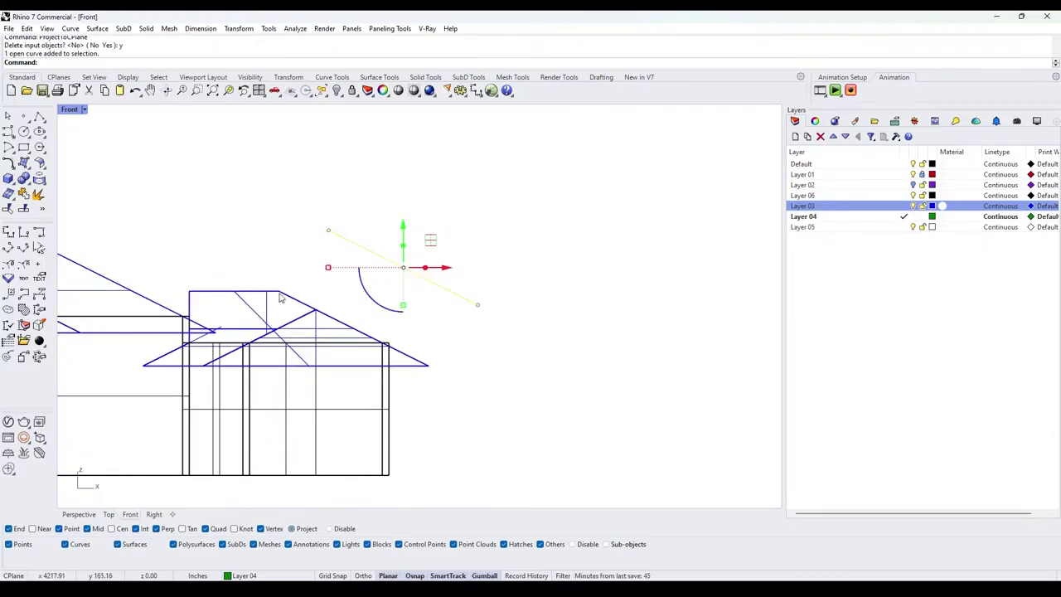
{"action": "scroll", "coordinate": [384, 237], "scroll_direction": "up", "scroll_amount": 3}
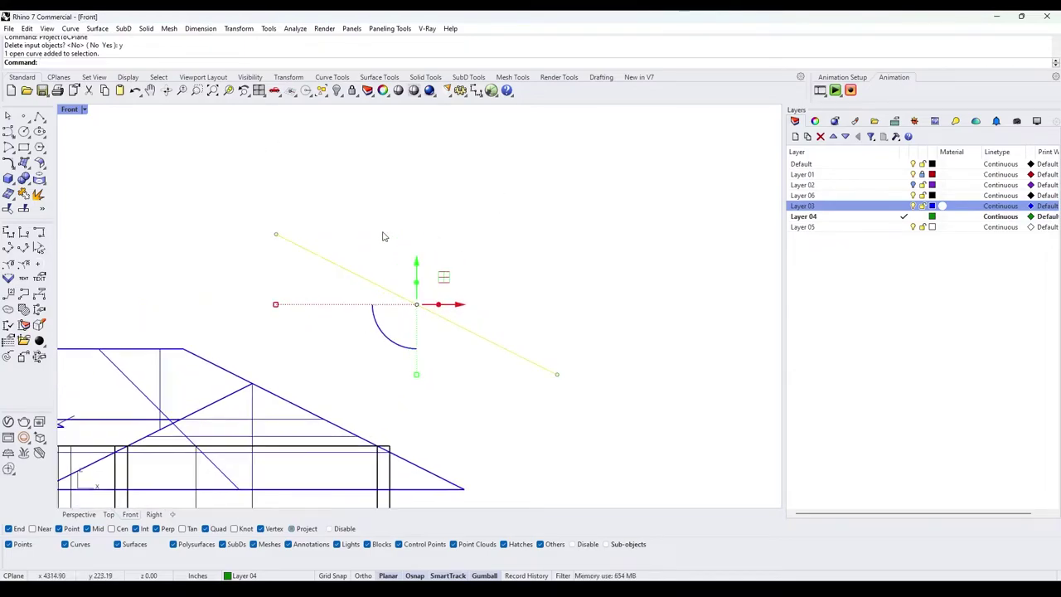
{"action": "key", "text": "Return"}
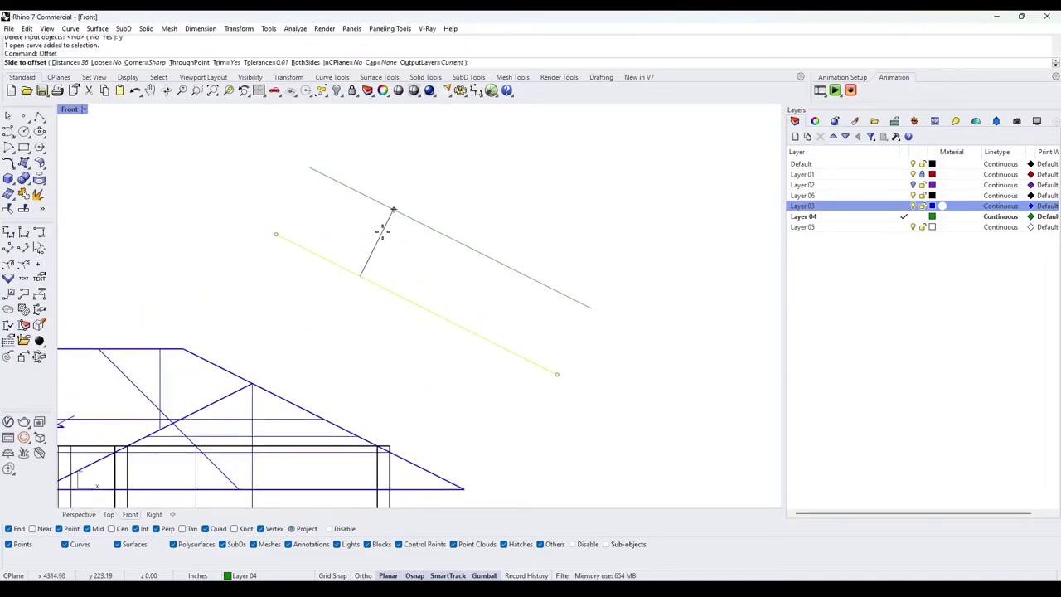
{"action": "type", "text": "7."}
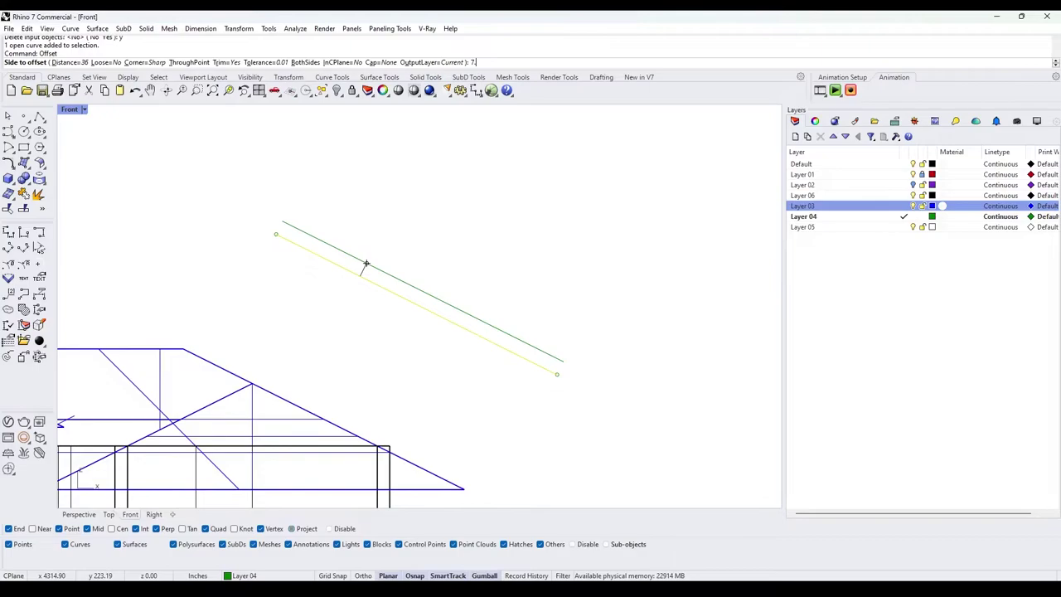
{"action": "type", "text": "25"}
{"action": "key", "text": "Return"}
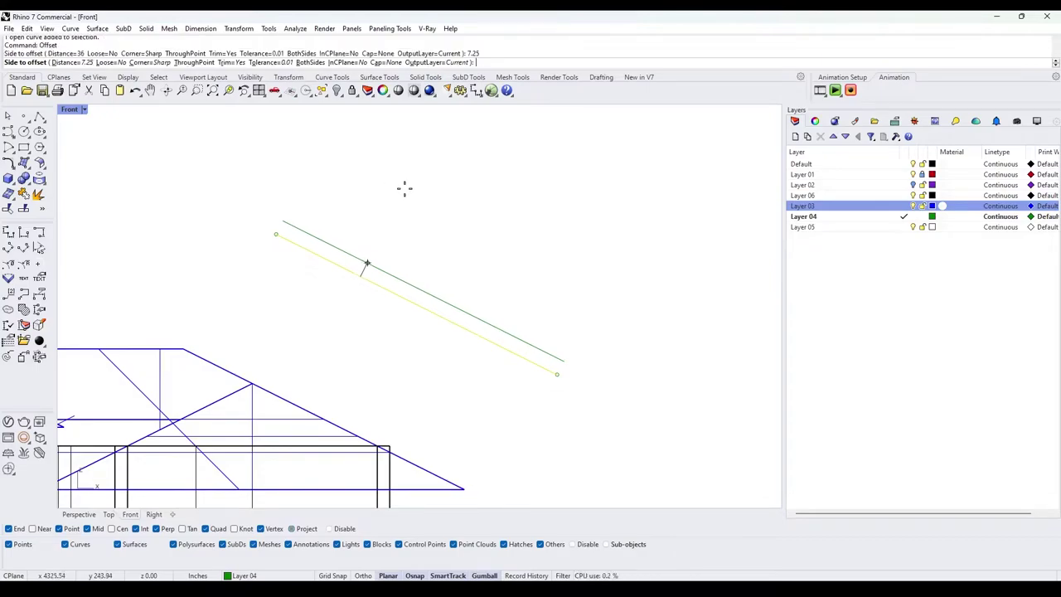
{"action": "left_click", "coordinate": [504, 186]}
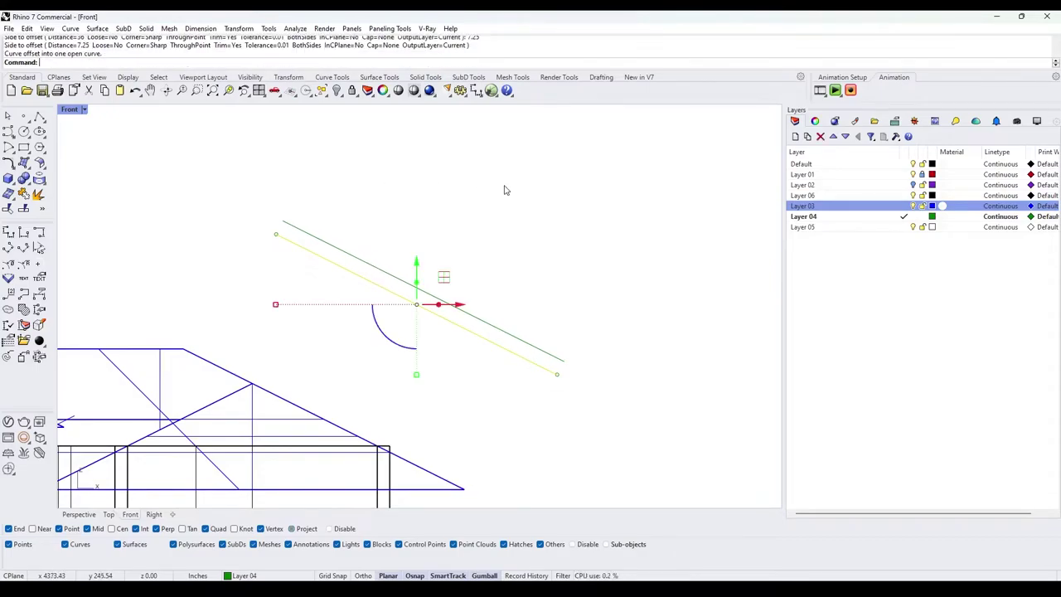
- Offset the upper sloping line a further 1 inch to its upper side
{"action": "key", "text": "Escape"}
{"action": "left_click", "coordinate": [386, 273]}
{"action": "scroll", "coordinate": [401, 269], "scroll_direction": "up", "scroll_amount": 8}
{"action": "key", "text": "Return"}
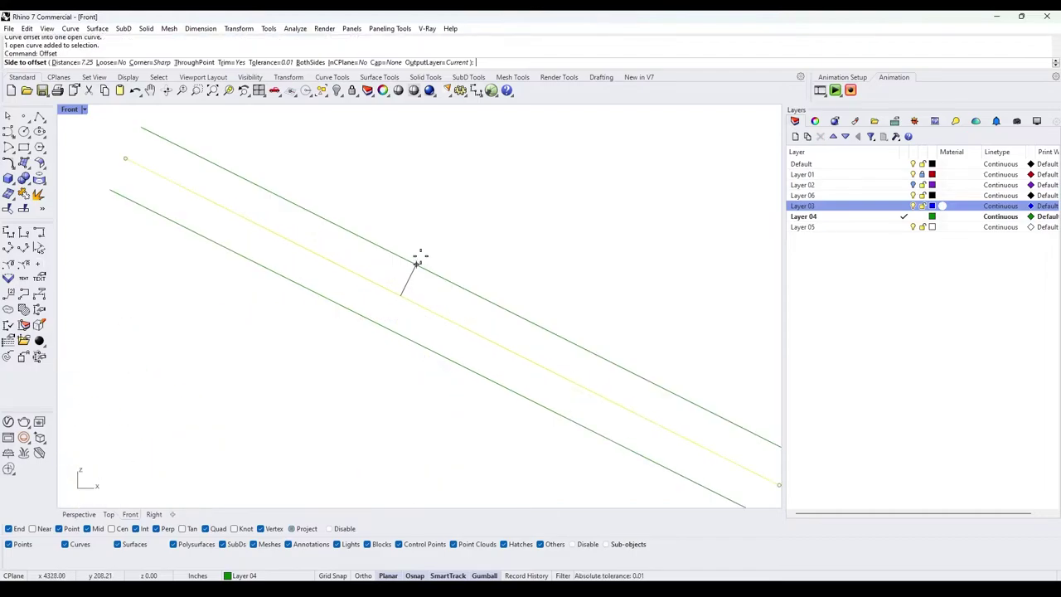
{"action": "type", "text": "1"}
{"action": "key", "text": "Return"}
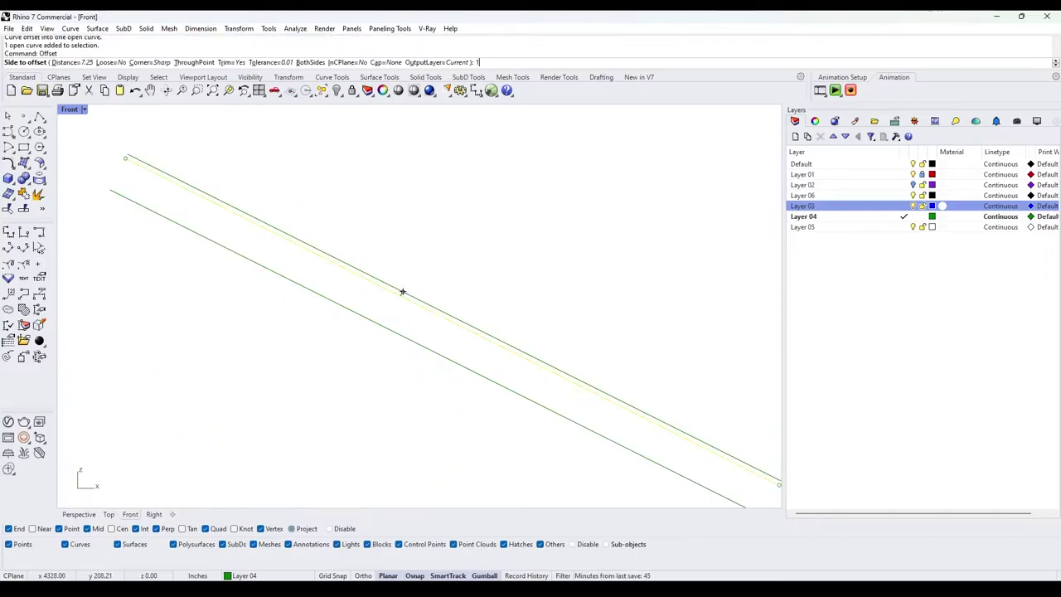
{"action": "left_click", "coordinate": [398, 241]}
- Draw a vertical line crossing all three parallel sloping lines
{"action": "scroll", "coordinate": [406, 247], "scroll_direction": "down", "scroll_amount": 5}
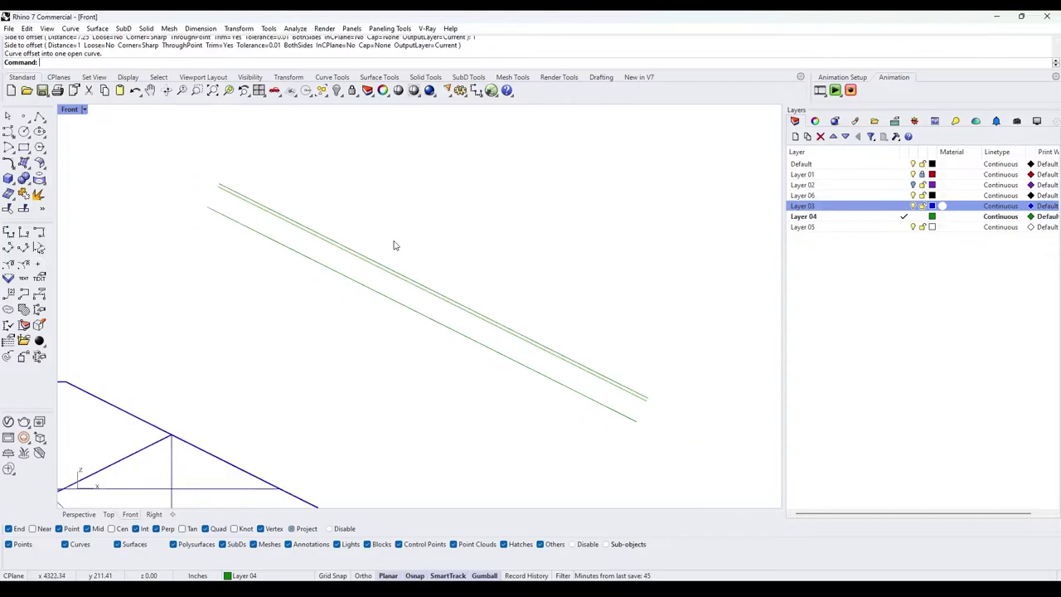
{"action": "left_click", "coordinate": [39, 117]}
{"action": "left_click", "coordinate": [424, 224]}
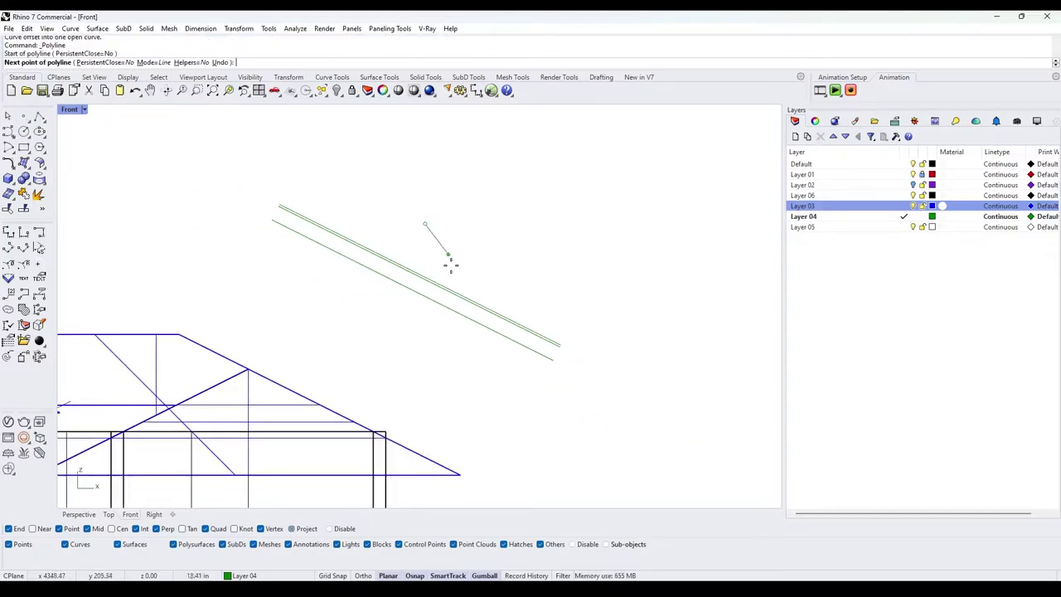
{"action": "left_click", "coordinate": [424, 352]}
{"action": "key", "text": "Return"}
{"action": "scroll", "coordinate": [406, 294], "scroll_direction": "up", "scroll_amount": 5}
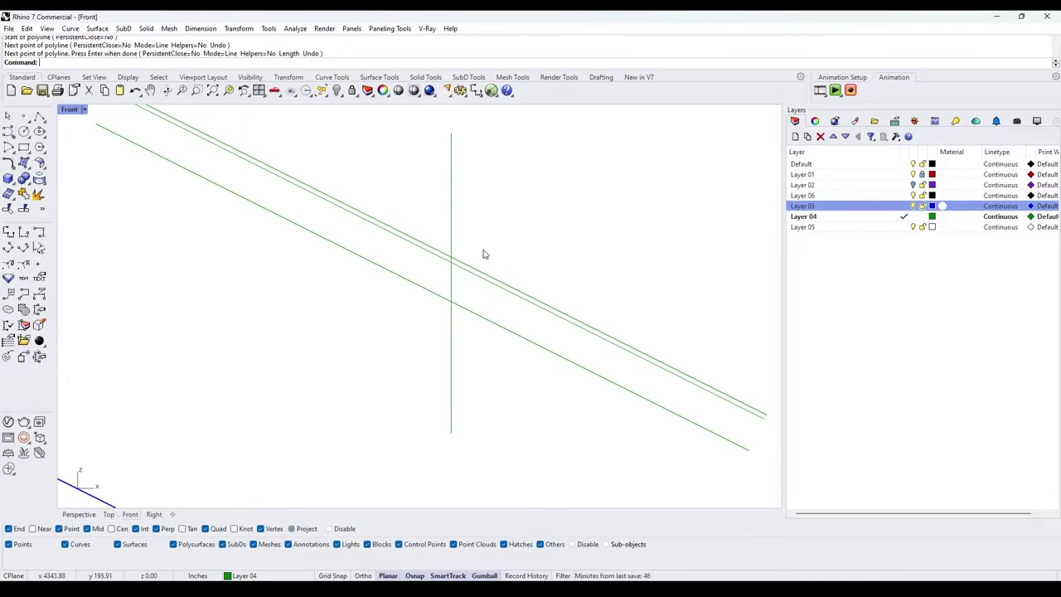
{"action": "scroll", "coordinate": [423, 282], "scroll_direction": "down", "scroll_amount": 5}
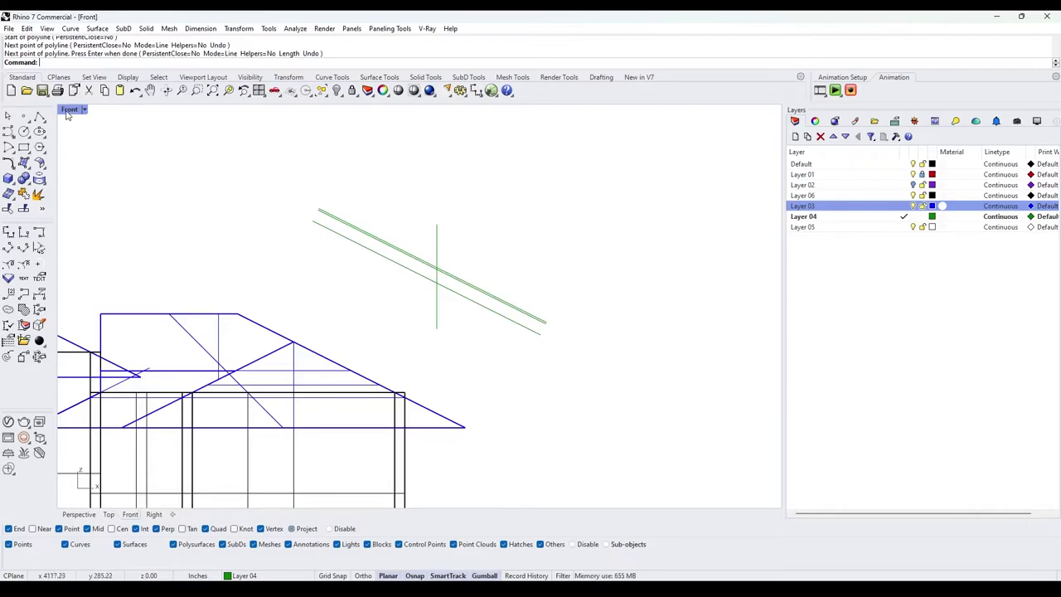
- Start ExtrudeSrf in the perspective view with Layer 04 current and try to select all Layer 03 objects for it
{"action": "double_click", "coordinate": [68, 109]}
{"action": "double_click", "coordinate": [443, 111]}
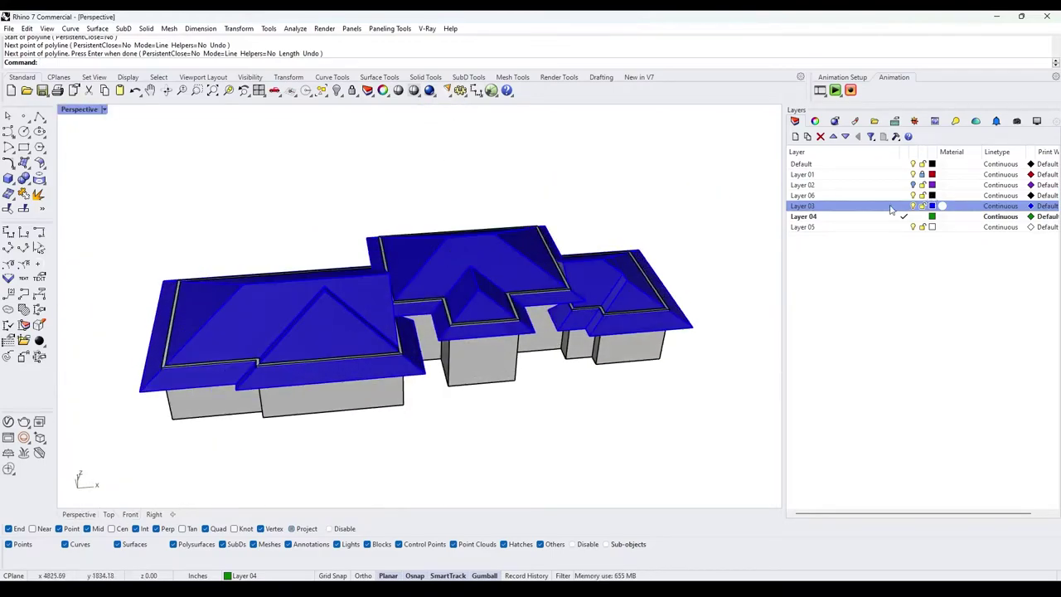
{"action": "left_click", "coordinate": [903, 217]}
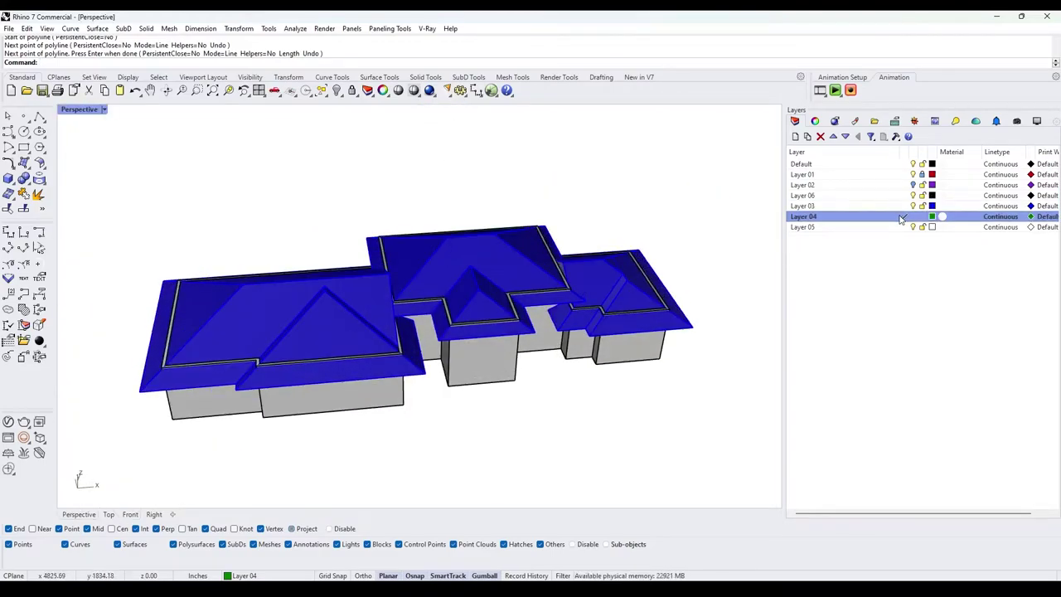
{"action": "type", "text": "ExtrudeSrf"}
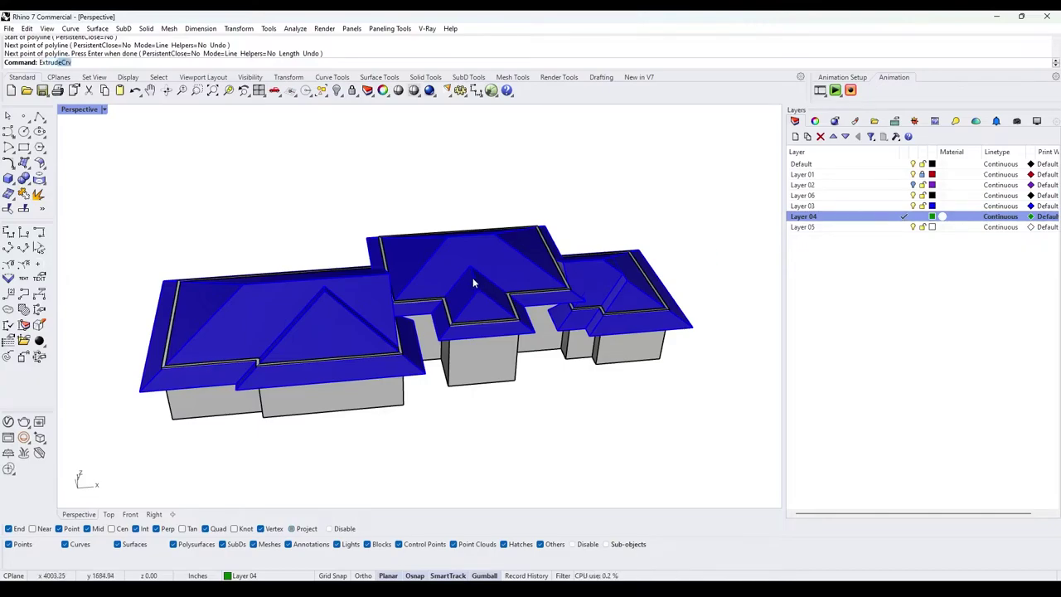
{"action": "key", "text": "Return"}
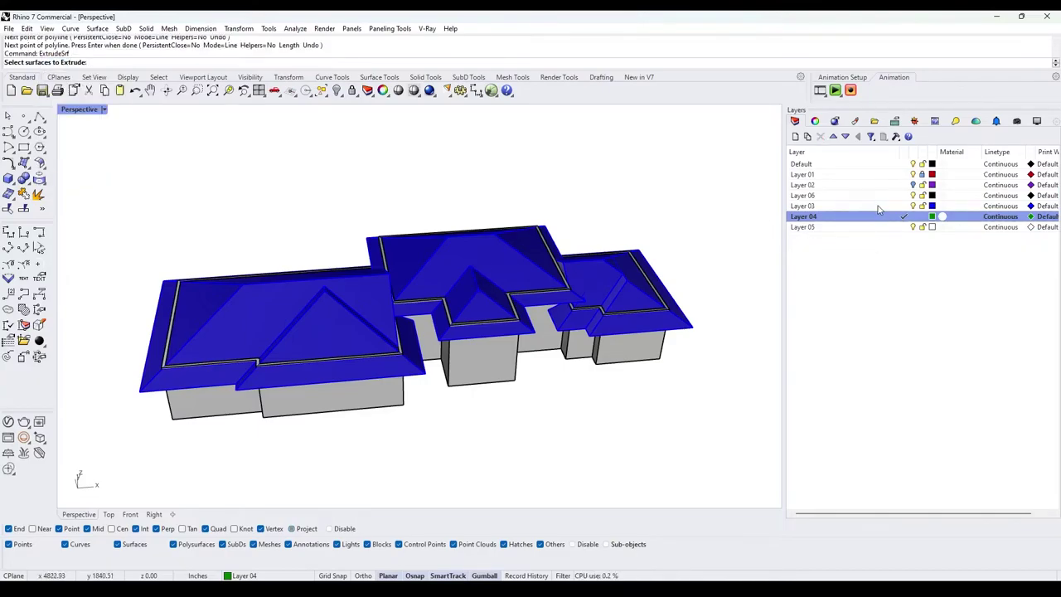
{"action": "right_click", "coordinate": [879, 206]}
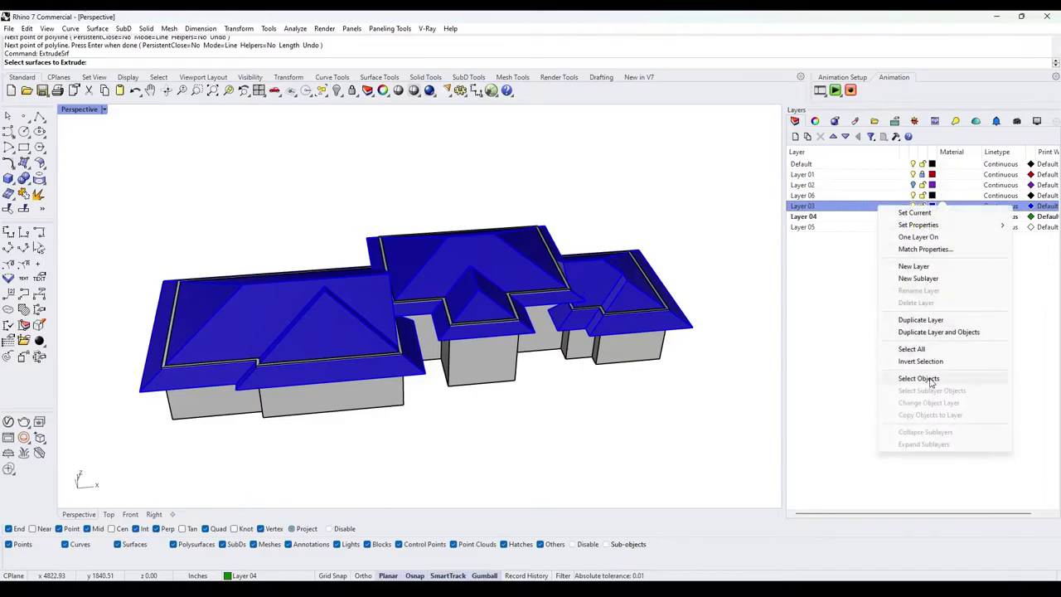
{"action": "left_click", "coordinate": [919, 377]}
- Pick the blue roof faces of the left wing, including its front hip and narrow valley faces, for the extrusion
{"action": "left_click", "coordinate": [264, 317]}
{"action": "right_click_drag", "start_coordinate": [250, 311], "coordinate": [225, 337]}
{"action": "scroll", "coordinate": [222, 333], "scroll_direction": "up", "scroll_amount": 2}
{"action": "left_click", "coordinate": [214, 327]}
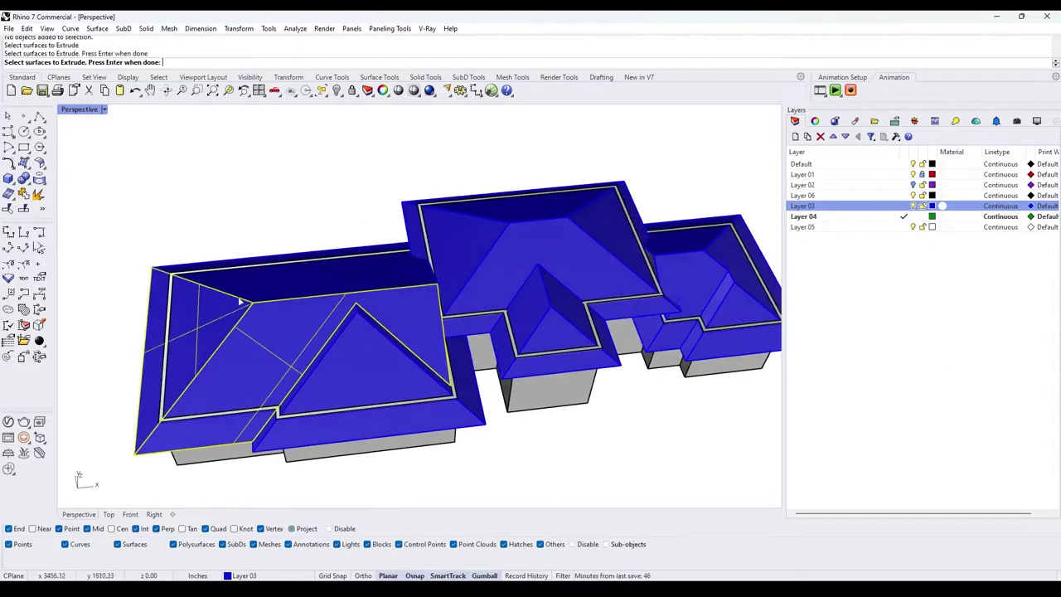
{"action": "left_click", "coordinate": [274, 283]}
{"action": "scroll", "coordinate": [392, 366], "scroll_direction": "up", "scroll_amount": 3}
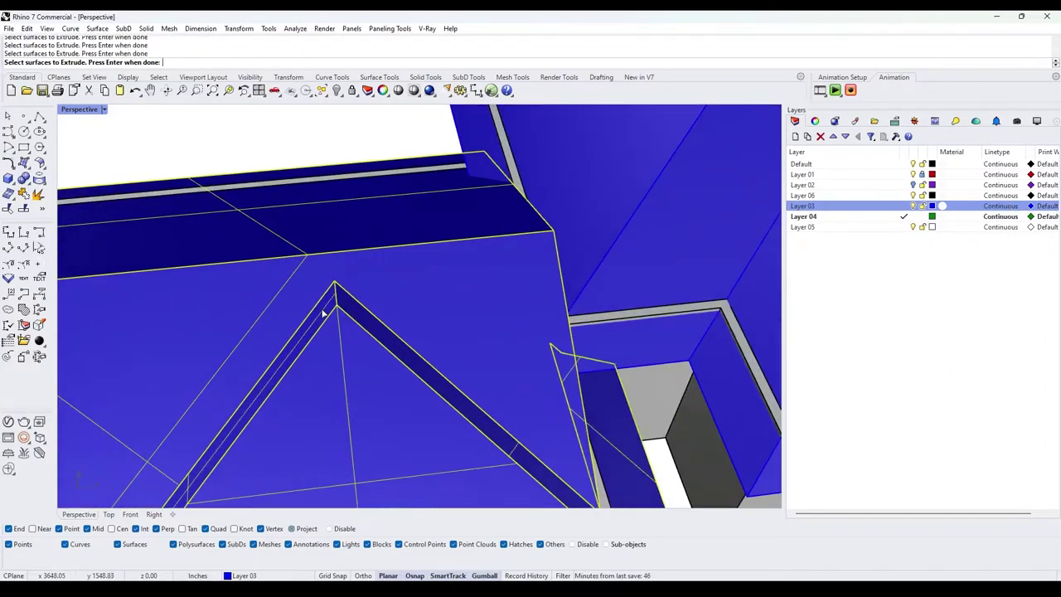
{"action": "scroll", "coordinate": [323, 313], "scroll_direction": "down", "scroll_amount": 10}
{"action": "scroll", "coordinate": [440, 293], "scroll_direction": "up", "scroll_amount": 8}
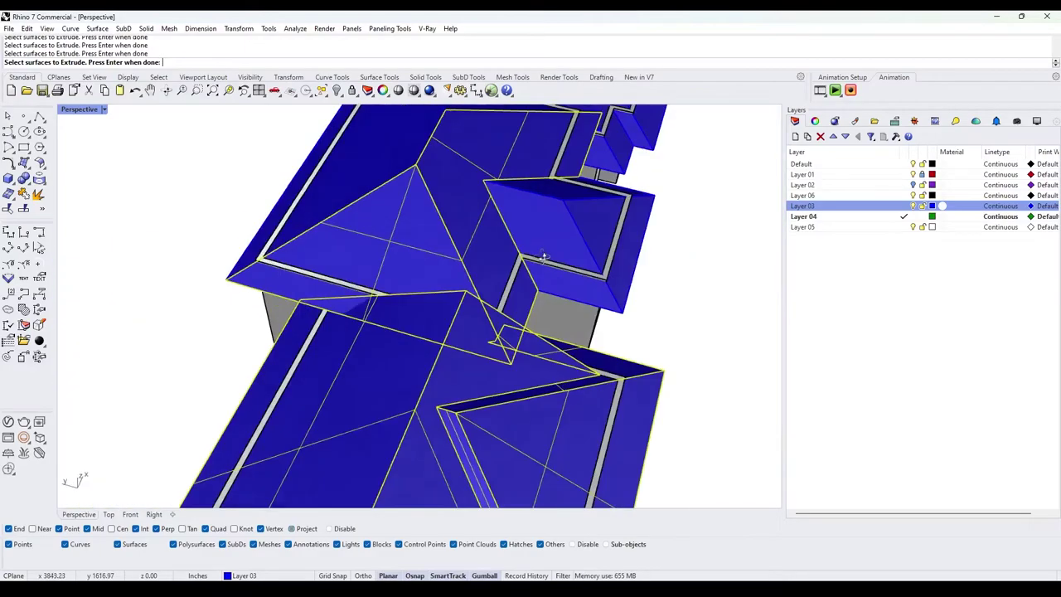
- Add the remaining blue roof faces of the central block, its front projection and the right wing, and finish the selection
{"action": "right_click_drag", "start_coordinate": [543, 257], "coordinate": [535, 257]}
{"action": "scroll", "coordinate": [260, 272], "scroll_direction": "up", "scroll_amount": 5}
{"action": "scroll", "coordinate": [305, 249], "scroll_direction": "down", "scroll_amount": 7}
{"action": "left_click", "coordinate": [393, 163]}
{"action": "right_click_drag", "start_coordinate": [392, 166], "coordinate": [637, 282]}
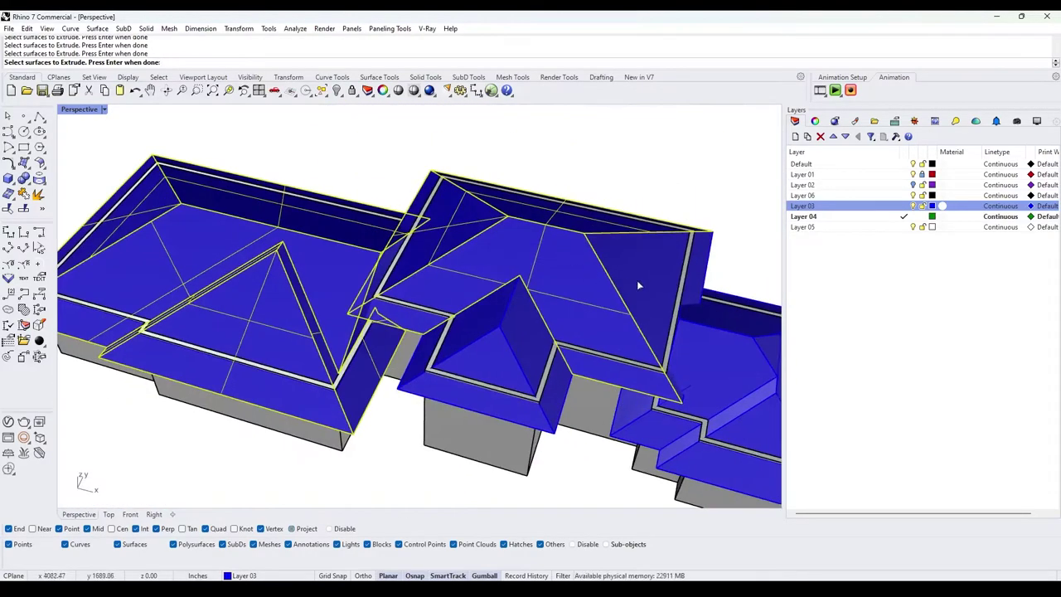
{"action": "right_click_drag", "start_coordinate": [593, 363], "coordinate": [446, 350], "text": "shift"}
{"action": "scroll", "coordinate": [446, 350], "scroll_direction": "up", "scroll_amount": 4}
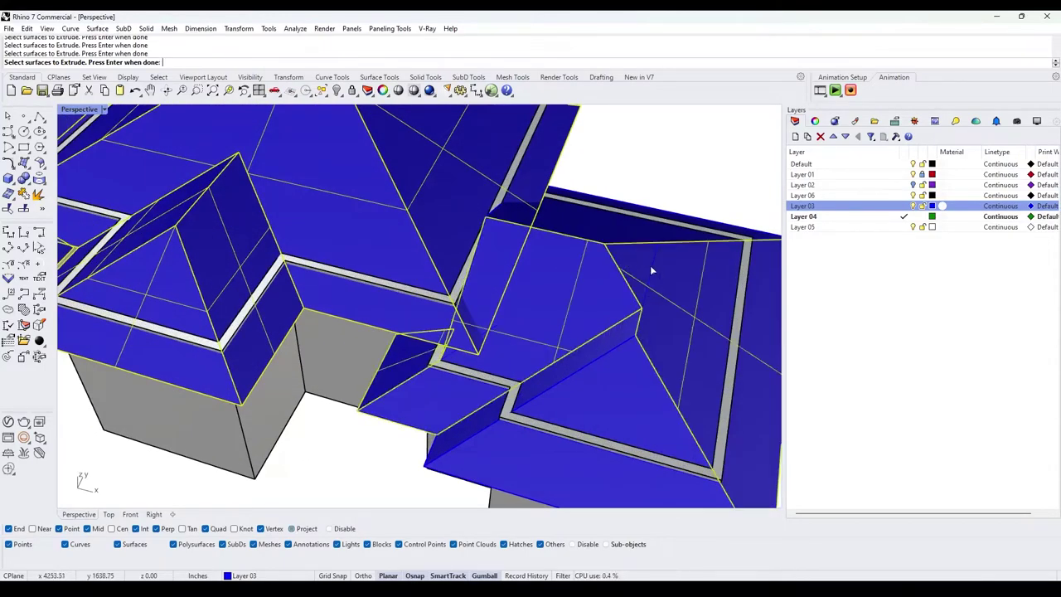
{"action": "right_click_drag", "start_coordinate": [679, 321], "coordinate": [485, 353]}
{"action": "left_click", "coordinate": [452, 258]}
{"action": "scroll", "coordinate": [422, 240], "scroll_direction": "down", "scroll_amount": 8}
{"action": "right_click_drag", "start_coordinate": [485, 353], "coordinate": [559, 342]}
{"action": "key", "text": "Return"}
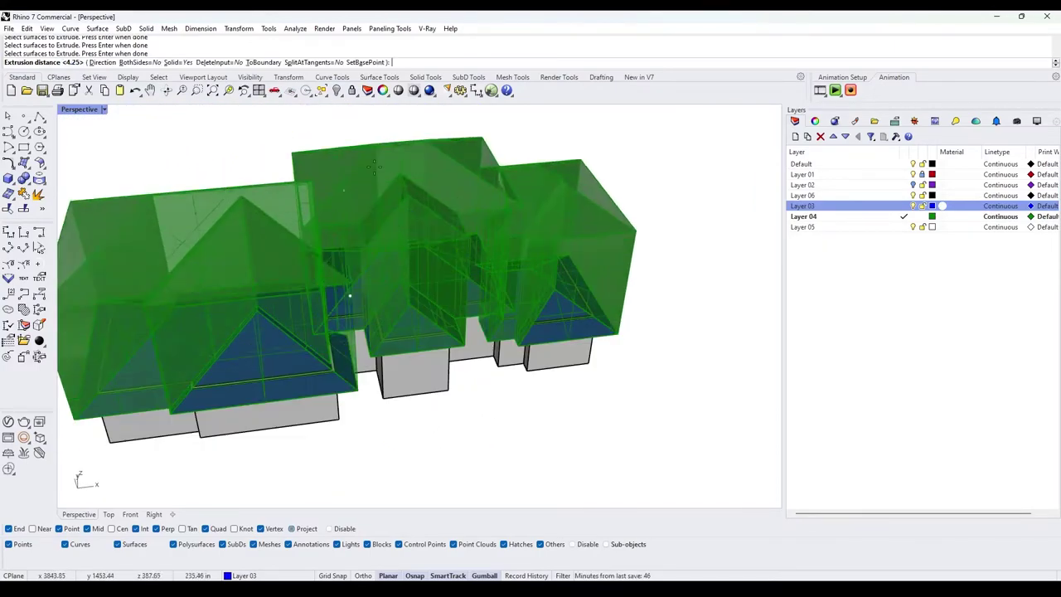
- Extrude the selected roof faces about 8.11 inches as solids, measured along the vertical line from the lowest to the middle sloping line
{"action": "double_click", "coordinate": [82, 112]}
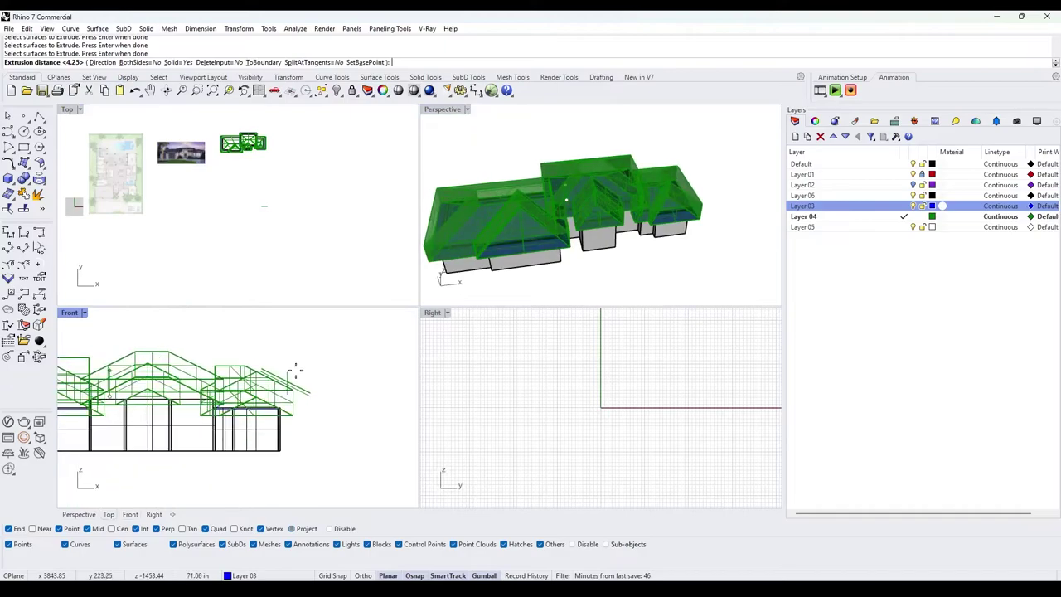
{"action": "double_click", "coordinate": [69, 312]}
{"action": "scroll", "coordinate": [486, 303], "scroll_direction": "up", "scroll_amount": 5}
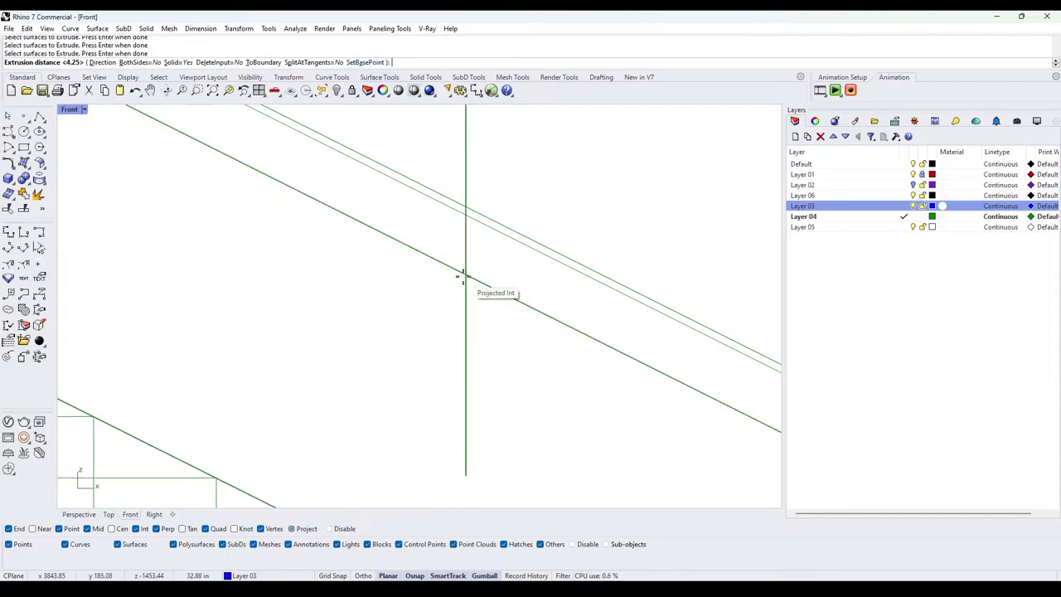
{"action": "left_click", "coordinate": [366, 63]}
{"action": "left_click", "coordinate": [467, 308]}
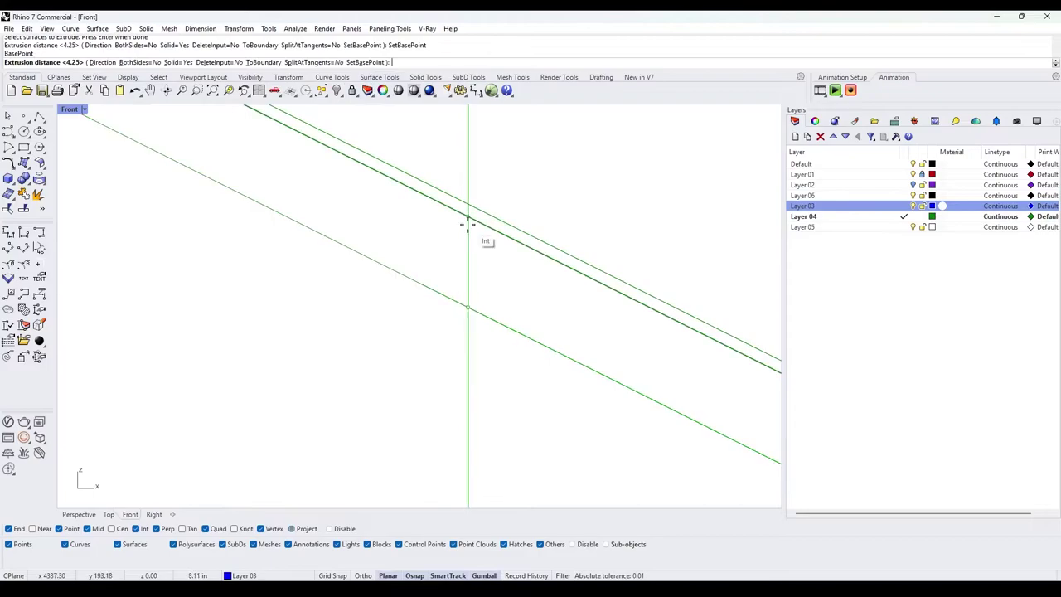
{"action": "left_click", "coordinate": [467, 222]}
{"action": "scroll", "coordinate": [464, 244], "scroll_direction": "down", "scroll_amount": 10}
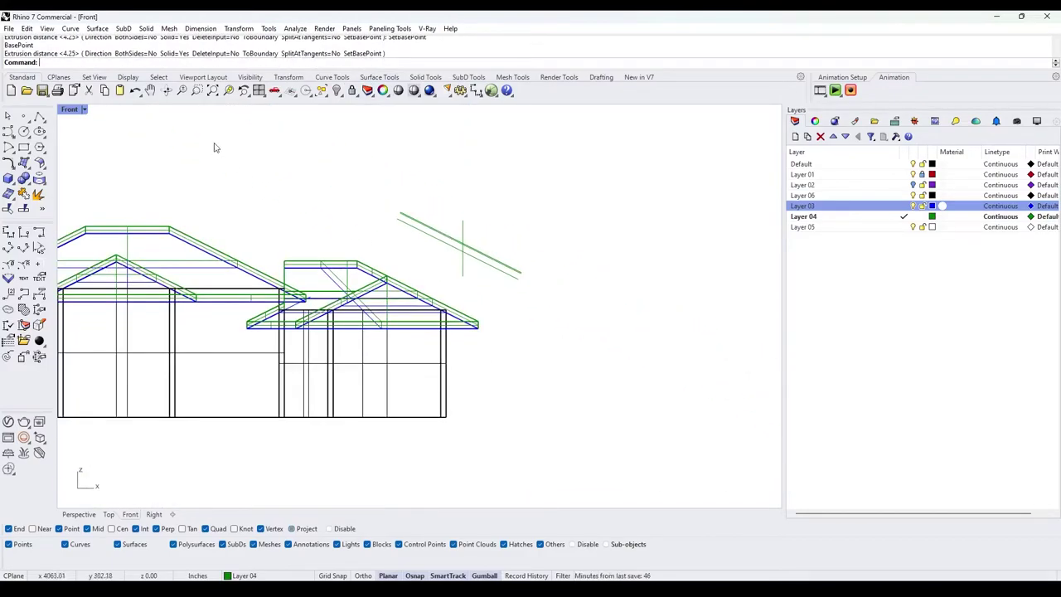
- Start another ExtrudeSrf in the perspective view and pick the green top faces of the left wing's roof
{"action": "double_click", "coordinate": [74, 109]}
{"action": "double_click", "coordinate": [429, 111]}
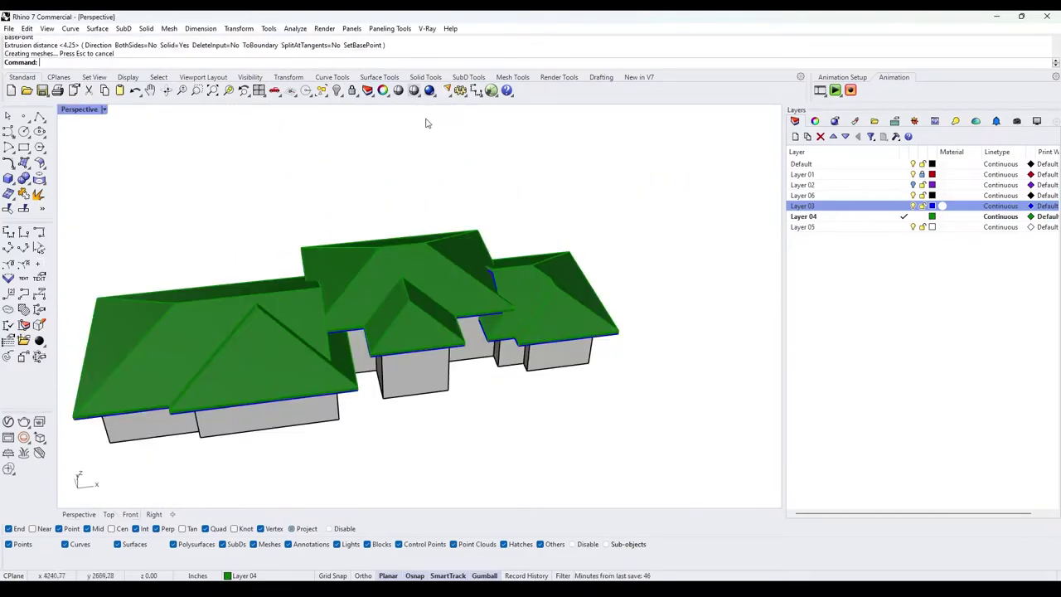
{"action": "mouse_move", "coordinate": [467, 282]}
{"action": "right_mouse_down"}
{"action": "mouse_move", "coordinate": [486, 253]}
{"action": "mouse_move", "coordinate": [456, 247]}
{"action": "mouse_move", "coordinate": [403, 296]}
{"action": "mouse_move", "coordinate": [449, 334]}
{"action": "mouse_move", "coordinate": [427, 308]}
{"action": "right_mouse_up"}
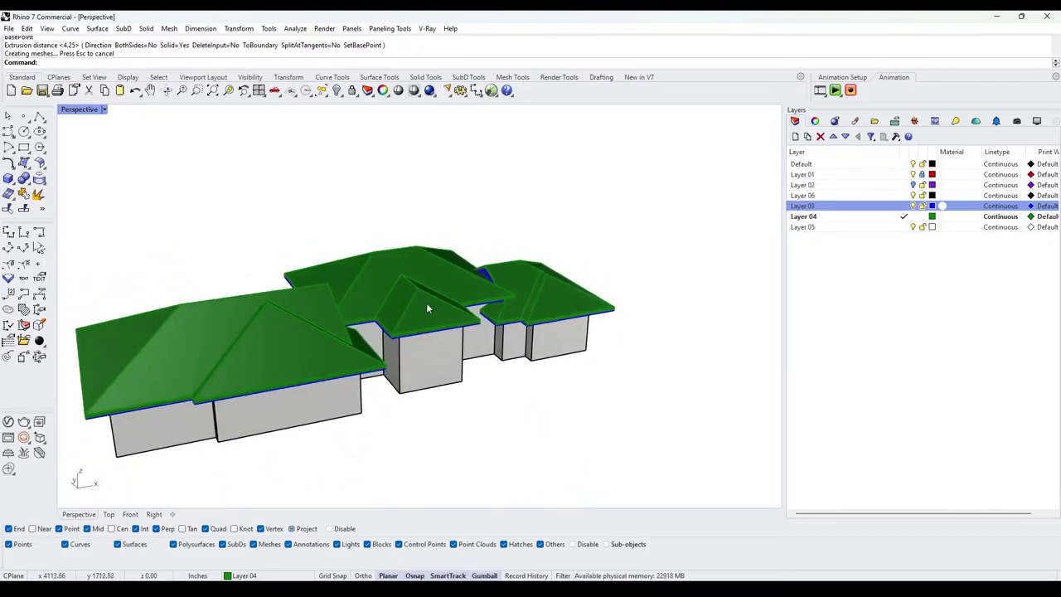
{"action": "type", "text": "ExtrudeSrf"}
{"action": "key", "text": "Return"}
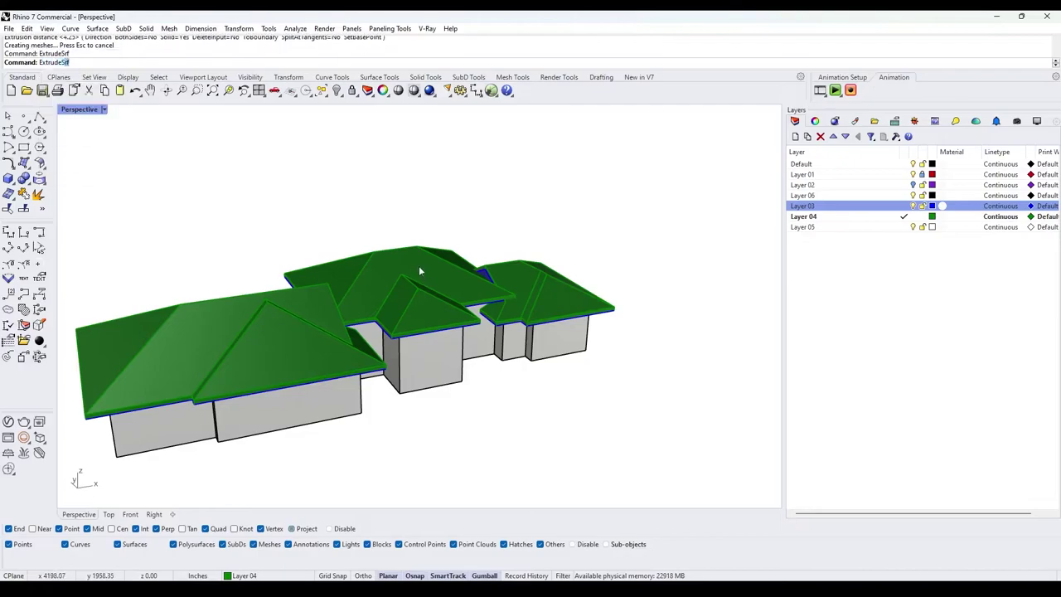
{"action": "right_click_drag", "start_coordinate": [418, 267], "coordinate": [415, 310]}
{"action": "left_click", "coordinate": [223, 359]}
{"action": "left_click", "coordinate": [152, 363]}
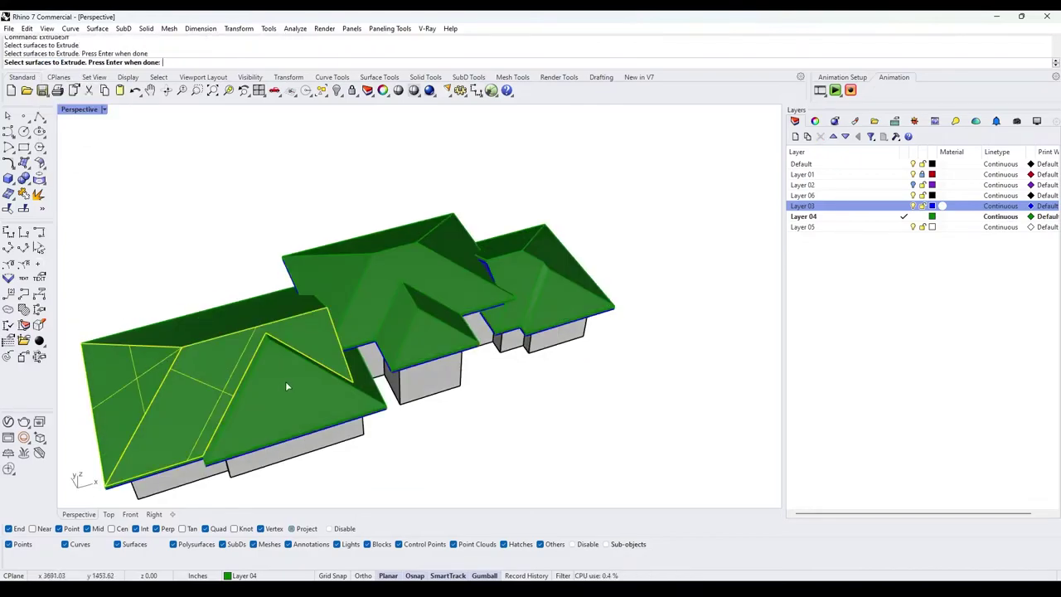
{"action": "scroll", "coordinate": [249, 317], "scroll_direction": "up", "scroll_amount": 6}
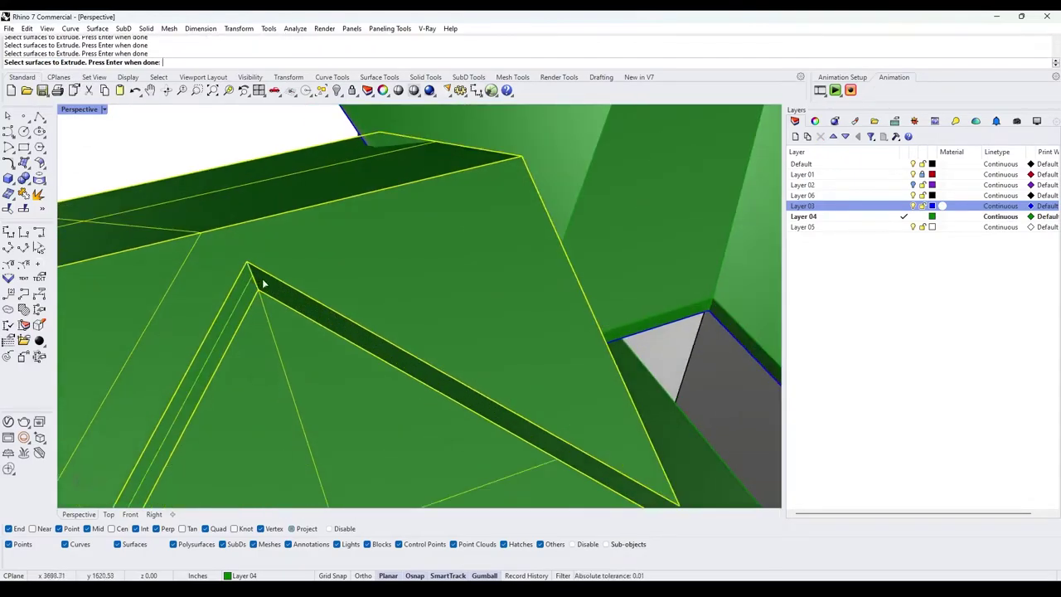
{"action": "scroll", "coordinate": [262, 284], "scroll_direction": "down", "scroll_amount": 8}
- Add the green top faces of the central roof, its front projection and the right wing, and finish the selection
{"action": "left_click", "coordinate": [359, 226]}
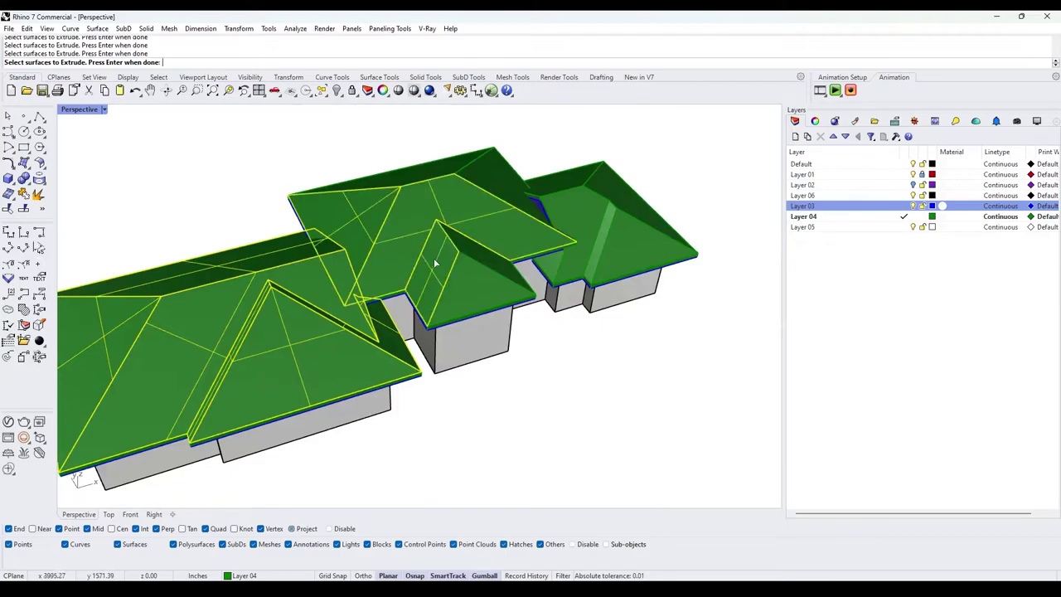
{"action": "left_click", "coordinate": [479, 255]}
{"action": "scroll", "coordinate": [489, 155], "scroll_direction": "up", "scroll_amount": 5}
{"action": "left_click", "coordinate": [491, 176]}
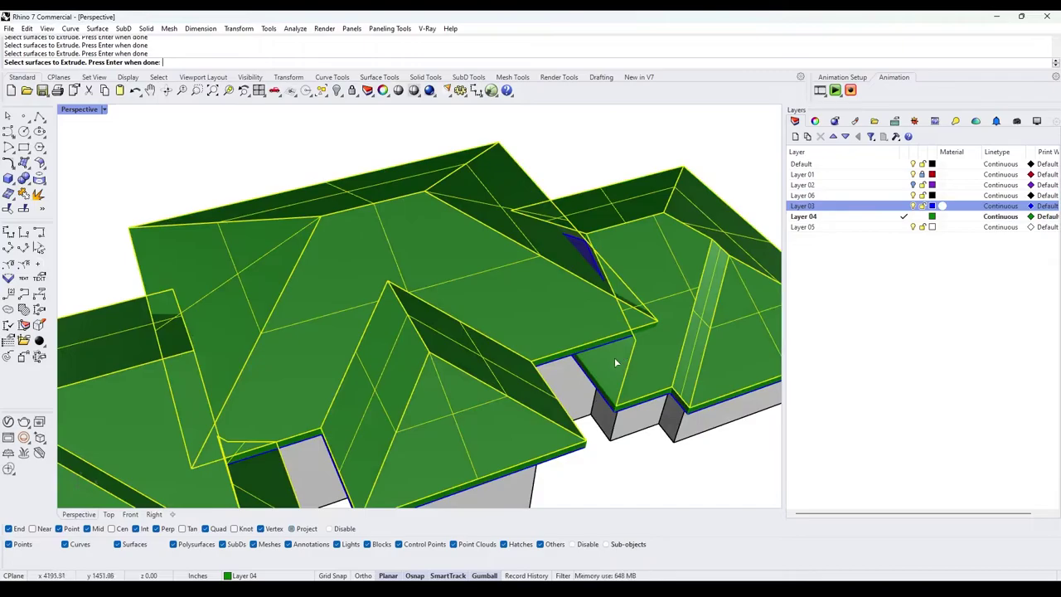
{"action": "scroll", "coordinate": [669, 383], "scroll_direction": "down", "scroll_amount": 4}
{"action": "right_click_drag", "start_coordinate": [669, 383], "coordinate": [448, 302]}
{"action": "scroll", "coordinate": [435, 288], "scroll_direction": "down", "scroll_amount": 4}
{"action": "key", "text": "Return"}
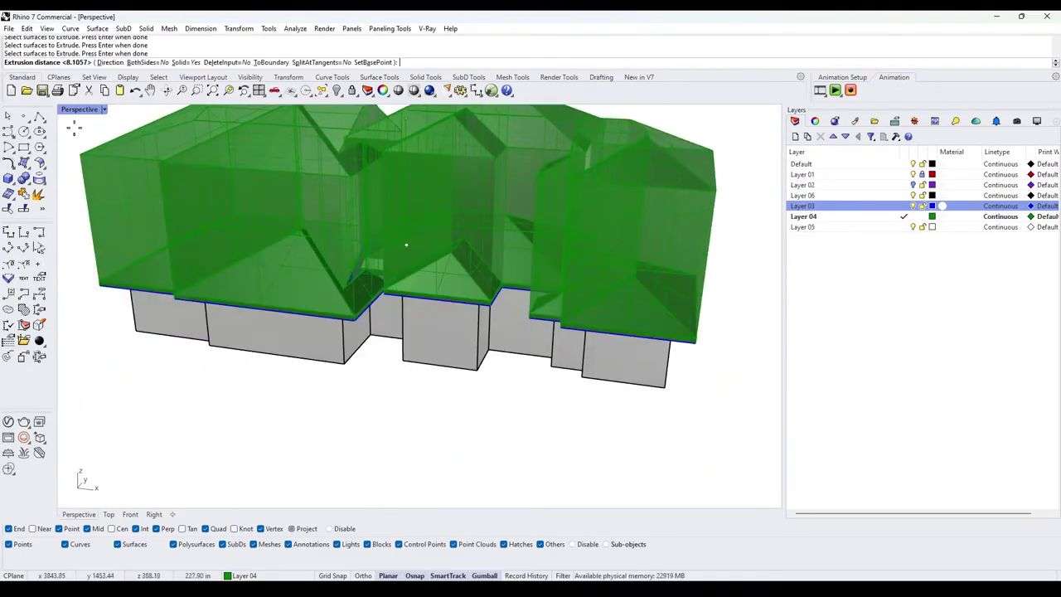
- Extrude the selected top faces about 1.12 inches as solids, measured along the vertical line from the middle to the uppermost sloping line
{"action": "double_click", "coordinate": [79, 109]}
{"action": "scroll", "coordinate": [282, 350], "scroll_direction": "up", "scroll_amount": 5}
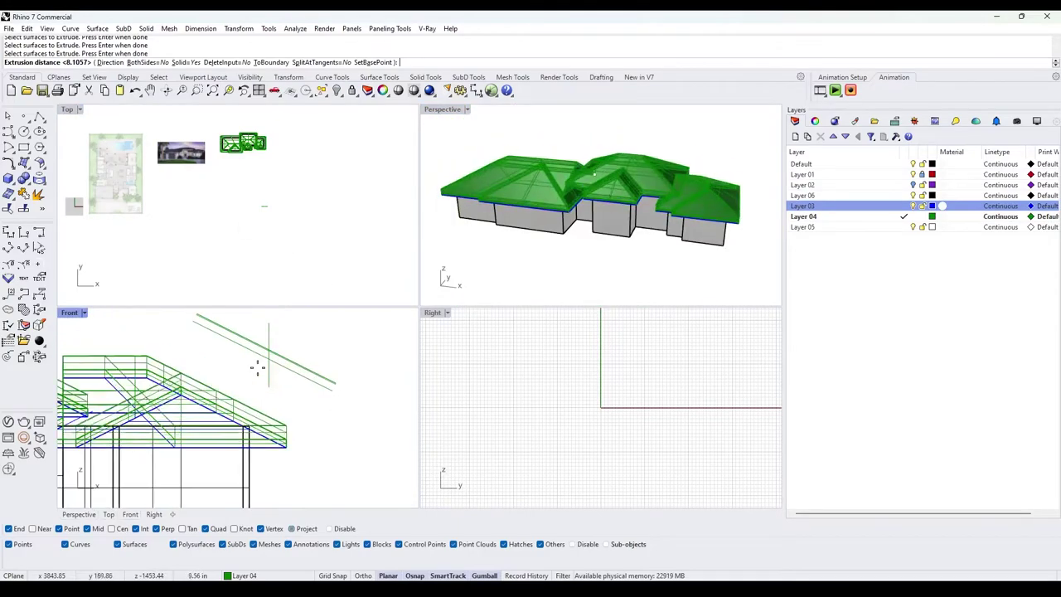
{"action": "left_click", "coordinate": [371, 62]}
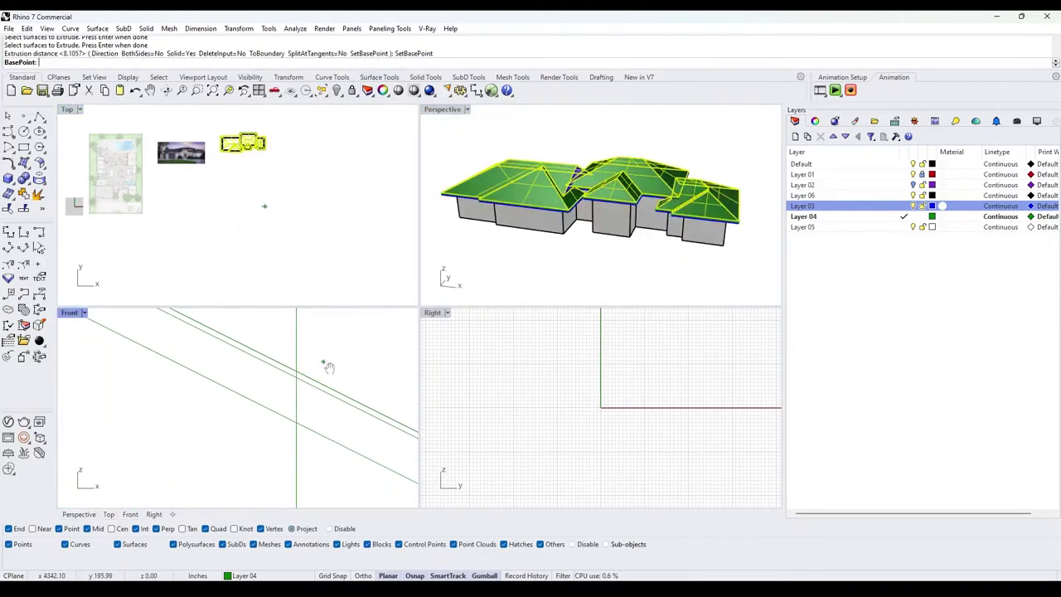
{"action": "left_click", "coordinate": [311, 422]}
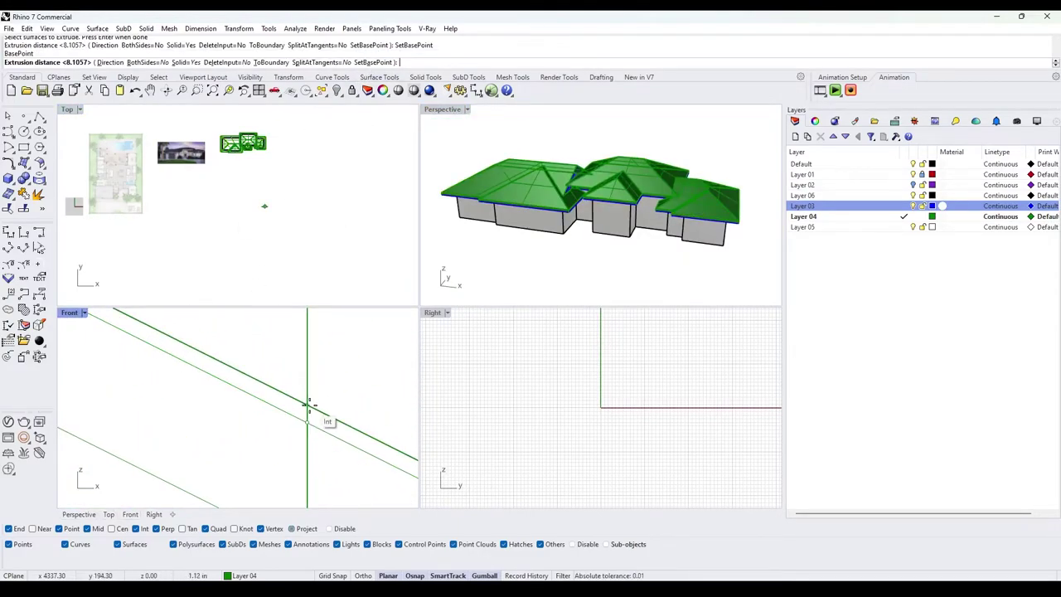
{"action": "left_click", "coordinate": [308, 406]}
{"action": "double_click", "coordinate": [452, 110]}
{"action": "scroll", "coordinate": [419, 246], "scroll_direction": "up", "scroll_amount": 6}
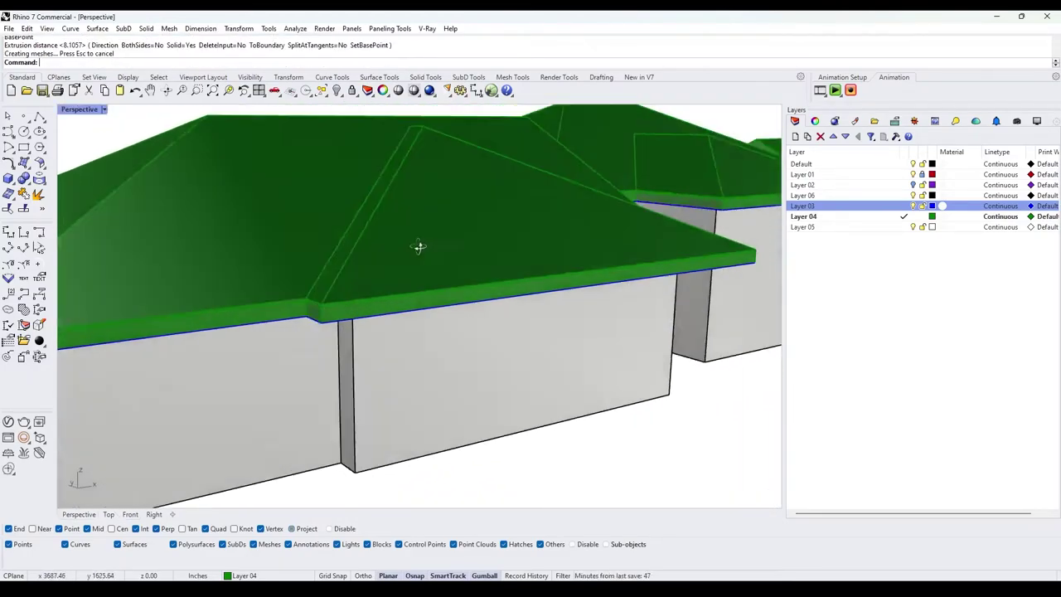
- Examine the extruded roof from several sides, especially the exposed blue gable where the left wing meets the central roof
{"action": "right_click_drag", "start_coordinate": [418, 247], "coordinate": [361, 207]}
{"action": "scroll", "coordinate": [383, 261], "scroll_direction": "down", "scroll_amount": 7}
{"action": "scroll", "coordinate": [303, 252], "scroll_direction": "up", "scroll_amount": 3}
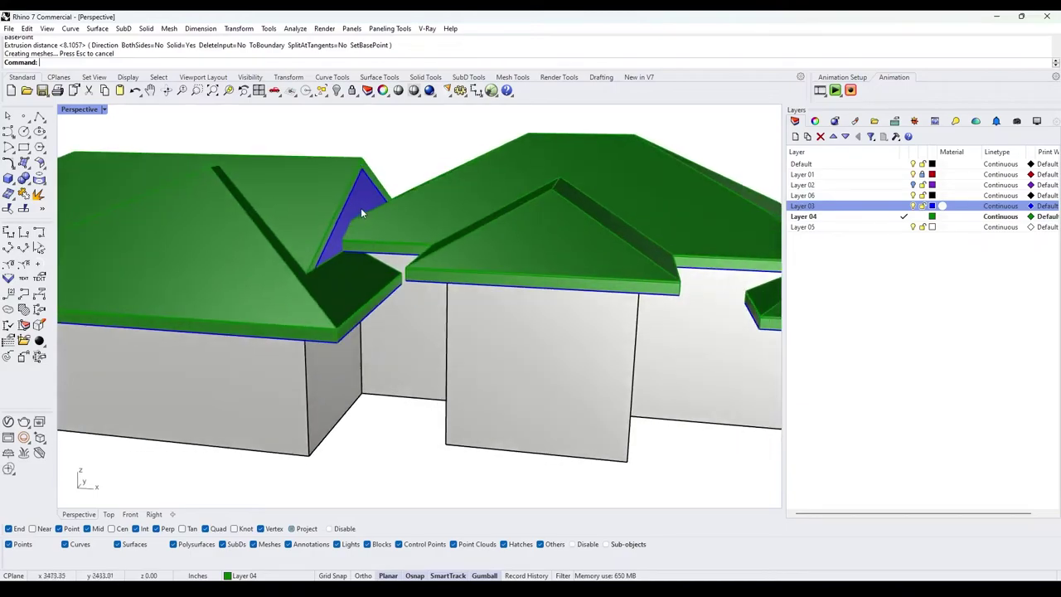
{"action": "left_click", "coordinate": [362, 199]}
{"action": "right_click_drag", "start_coordinate": [565, 250], "coordinate": [622, 246]}
{"action": "left_click", "coordinate": [622, 161]}
{"action": "scroll", "coordinate": [361, 230], "scroll_direction": "up", "scroll_amount": 5}
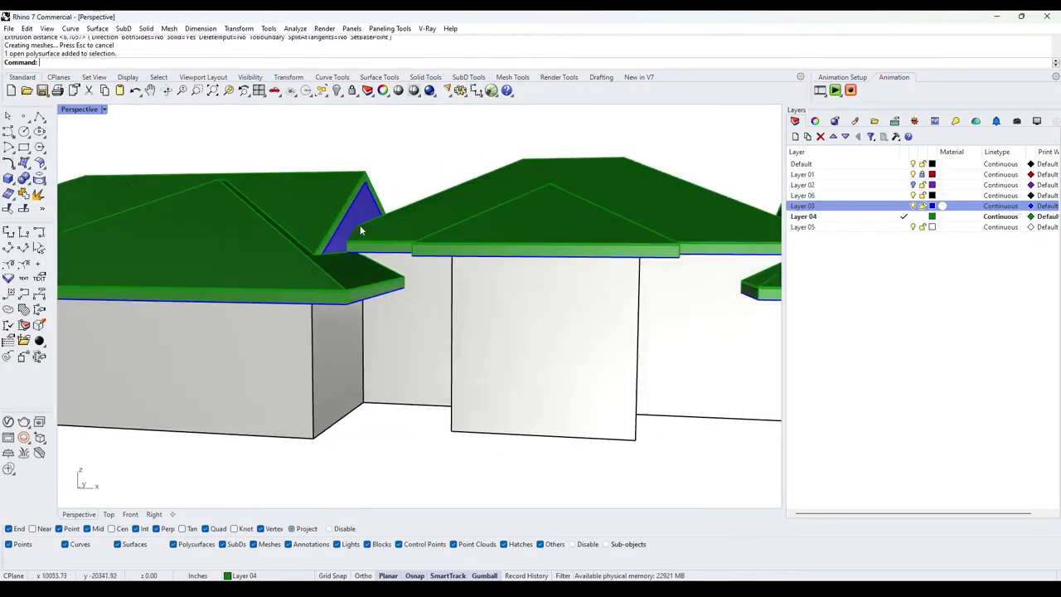
{"action": "left_click", "coordinate": [367, 214]}
{"action": "scroll", "coordinate": [367, 214], "scroll_direction": "down", "scroll_amount": 5}
{"action": "right_click_drag", "start_coordinate": [367, 214], "coordinate": [361, 232]}
{"action": "scroll", "coordinate": [400, 191], "scroll_direction": "up", "scroll_amount": 4}
{"action": "key", "text": "Escape"}
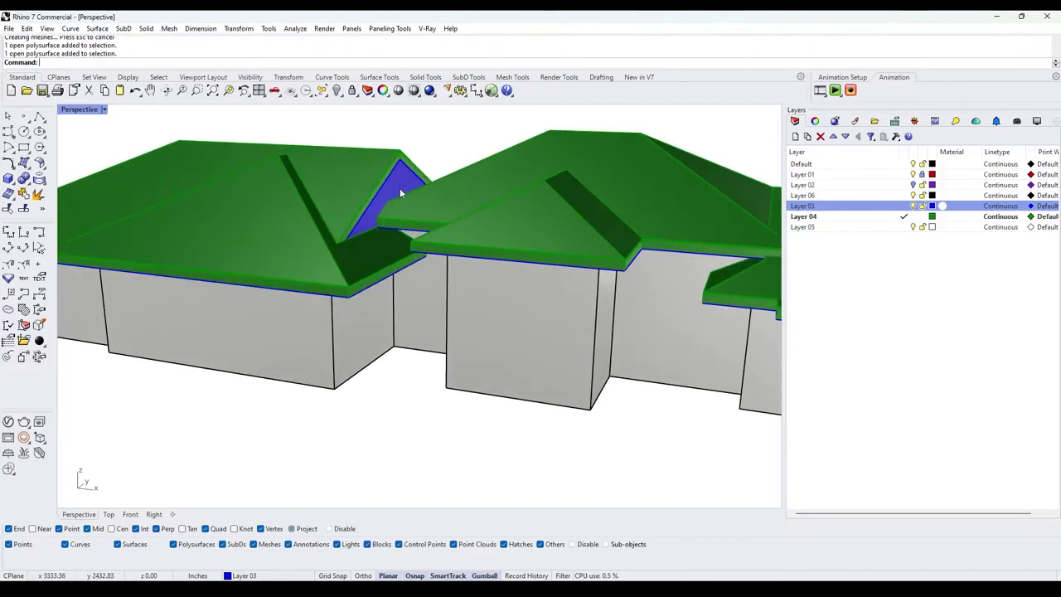
{"action": "scroll", "coordinate": [405, 190], "scroll_direction": "down", "scroll_amount": 2}
{"action": "right_click_drag", "start_coordinate": [405, 185], "coordinate": [321, 243]}
{"action": "scroll", "coordinate": [322, 208], "scroll_direction": "up", "scroll_amount": 4}
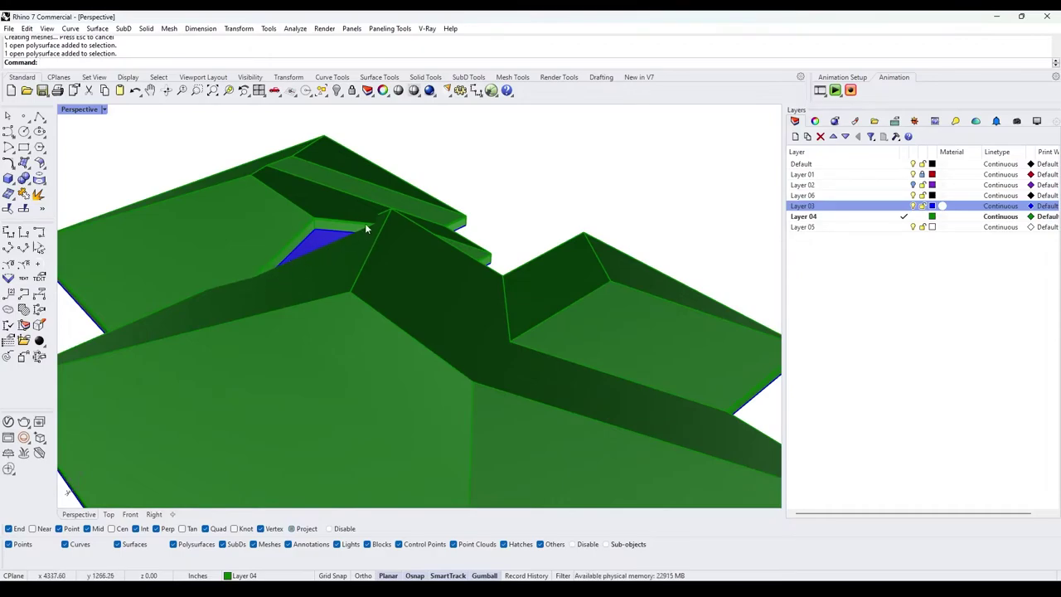
{"action": "scroll", "coordinate": [371, 262], "scroll_direction": "down", "scroll_amount": 6}
{"action": "right_click_drag", "start_coordinate": [371, 262], "coordinate": [447, 236]}
{"action": "left_click", "coordinate": [913, 207]}
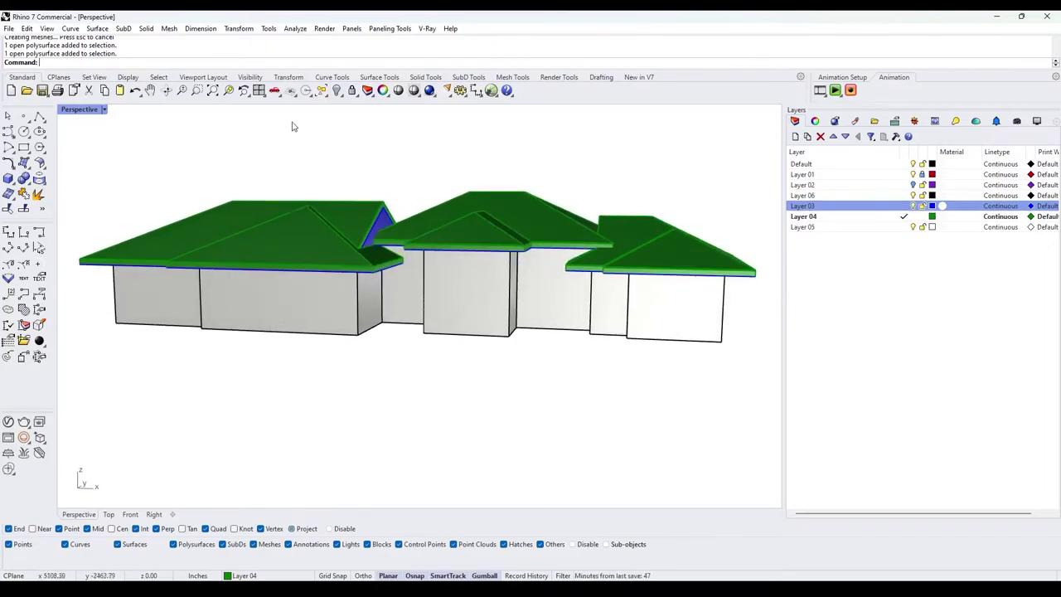
- Set the perspective view's display mode to RENDERED HQ 2 and review the roof and walls
{"action": "left_click", "coordinate": [103, 108]}
{"action": "left_click", "coordinate": [189, 296]}
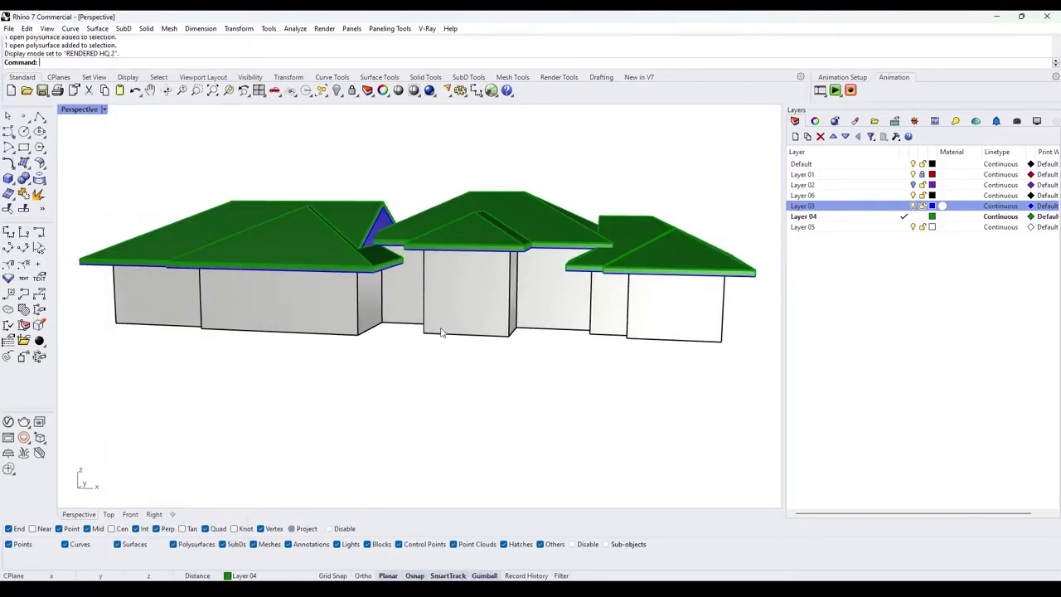
{"action": "right_click_drag", "start_coordinate": [510, 324], "coordinate": [466, 369]}
{"action": "scroll", "coordinate": [418, 349], "scroll_direction": "up", "scroll_amount": 5}
{"action": "scroll", "coordinate": [461, 307], "scroll_direction": "down", "scroll_amount": 5}
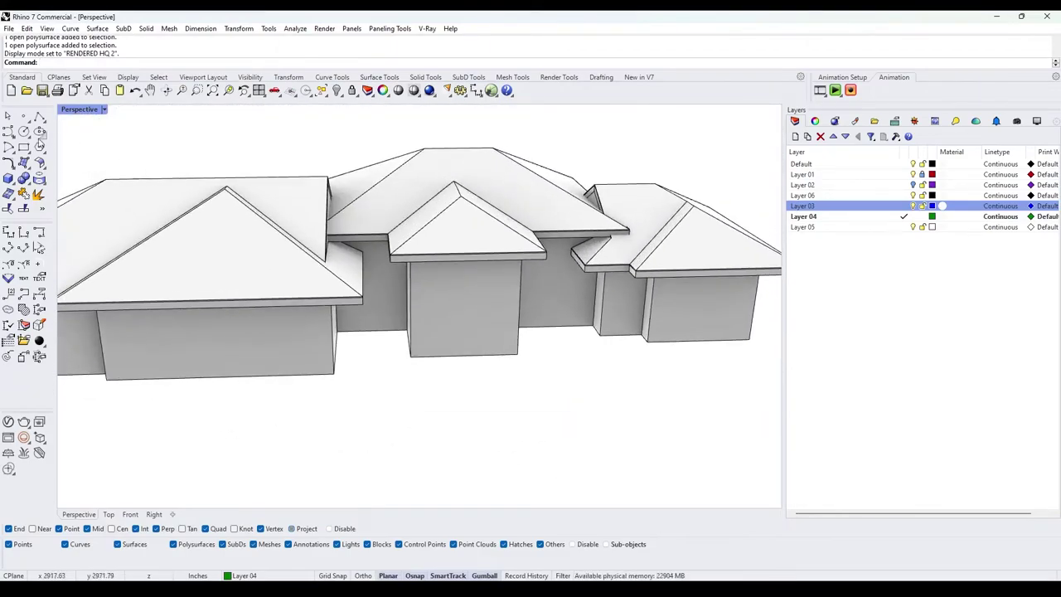
- Draw a center-based box at the middle of the front projection wall's base, sized as the entrance opening and passing through the wall
{"action": "left_click", "coordinate": [9, 177]}
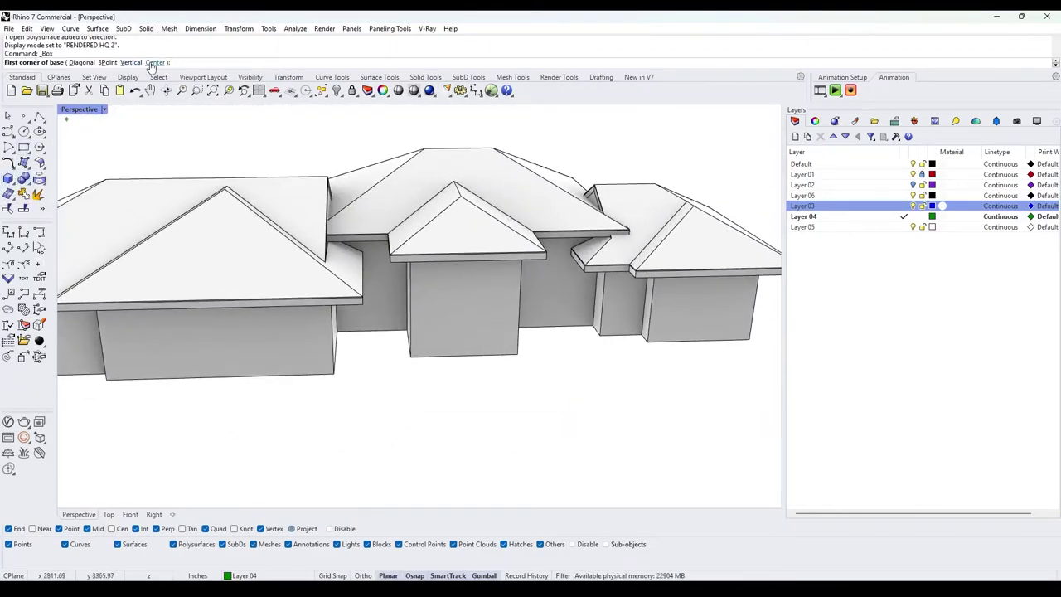
{"action": "left_click", "coordinate": [155, 62]}
{"action": "right_click_drag", "start_coordinate": [539, 332], "coordinate": [465, 409]}
{"action": "left_click", "coordinate": [452, 276]}
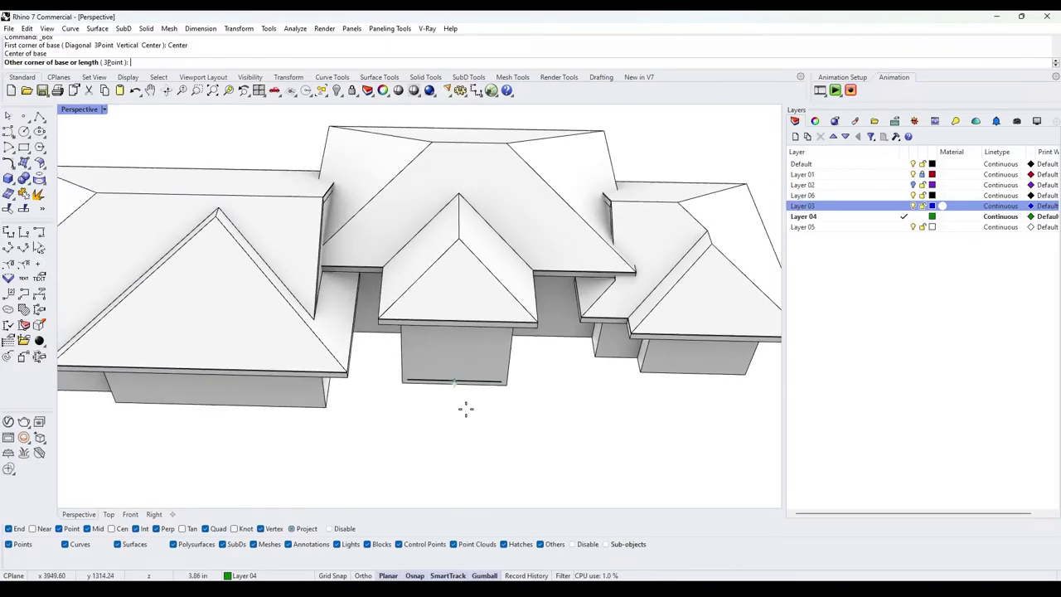
{"action": "scroll", "coordinate": [465, 410], "scroll_direction": "up", "scroll_amount": 5}
{"action": "left_click", "coordinate": [495, 389], "text": "alt"}
{"action": "left_click", "coordinate": [508, 274], "text": "alt"}
- Subtract the box from the house walls with Boolean Difference to cut the entrance opening, and delete the box
{"action": "right_click_drag", "start_coordinate": [508, 275], "coordinate": [552, 248]}
{"action": "left_click", "coordinate": [552, 248]}
{"action": "key", "text": "Return"}
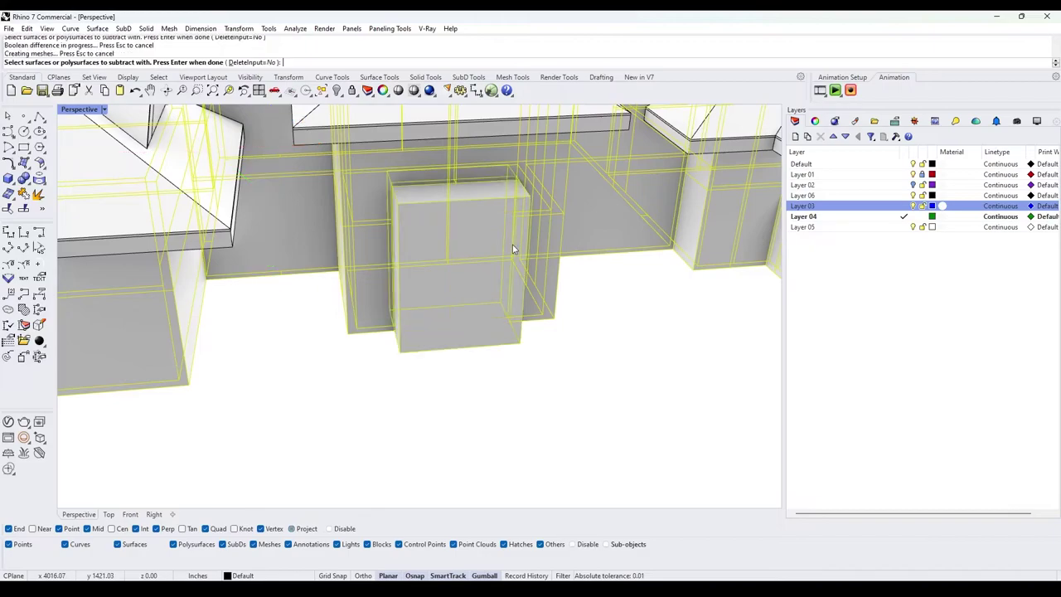
{"action": "left_click", "coordinate": [508, 244]}
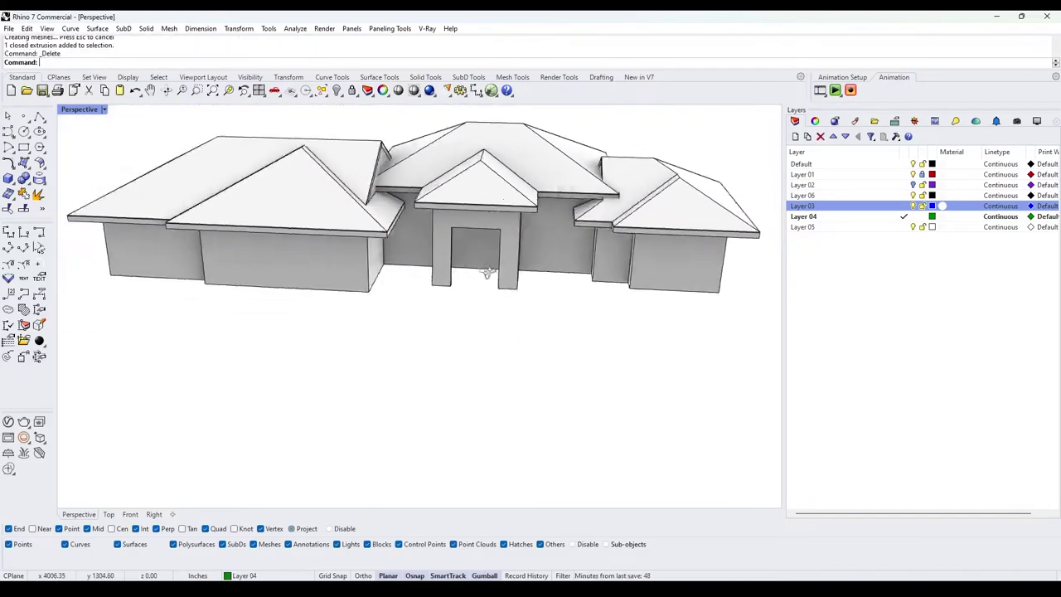
- Try to subtract the right wing's upper roof layer from the central roof's thick lower solid with Boolean Difference, and undo it
{"action": "right_click_drag", "start_coordinate": [487, 273], "coordinate": [367, 135]}
{"action": "right_click_drag", "start_coordinate": [465, 313], "coordinate": [444, 355], "text": "shift"}
{"action": "right_click_drag", "start_coordinate": [452, 348], "coordinate": [459, 291]}
{"action": "scroll", "coordinate": [583, 236], "scroll_direction": "up", "scroll_amount": 6}
{"action": "scroll", "coordinate": [569, 234], "scroll_direction": "down", "scroll_amount": 2}
{"action": "scroll", "coordinate": [570, 235], "scroll_direction": "down", "scroll_amount": 2}
{"action": "scroll", "coordinate": [570, 236], "scroll_direction": "up", "scroll_amount": 6}
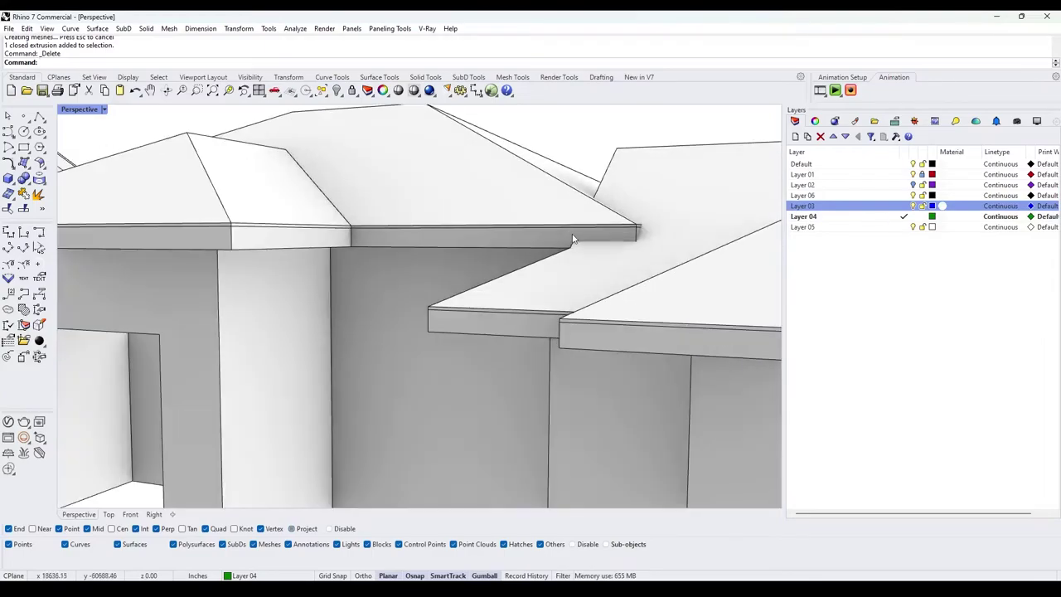
{"action": "left_click", "coordinate": [572, 239]}
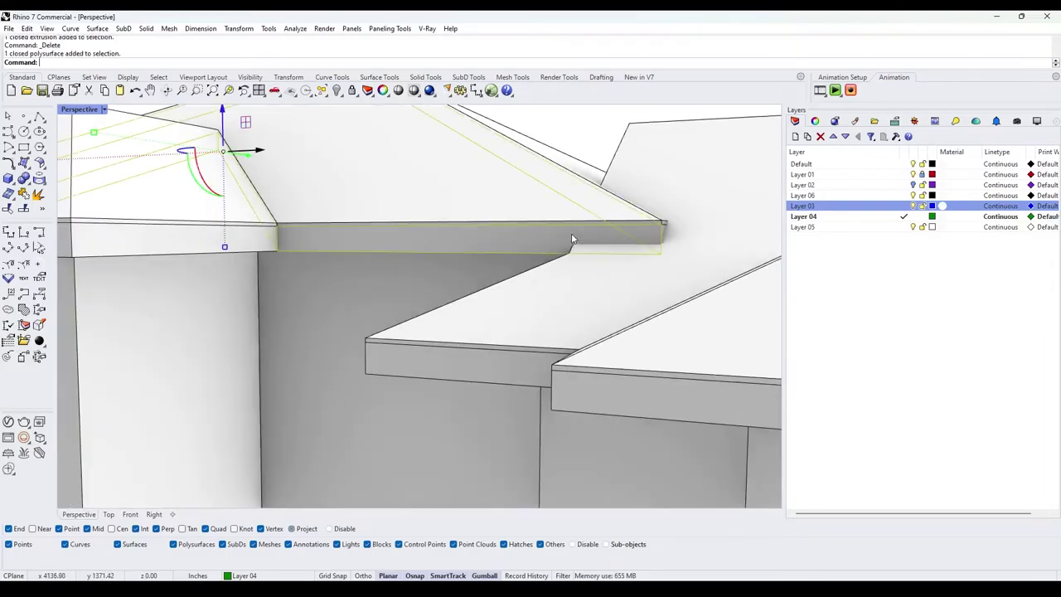
{"action": "left_click", "coordinate": [599, 277]}
{"action": "key", "text": "Return"}
{"action": "key", "text": "ctrl+z"}
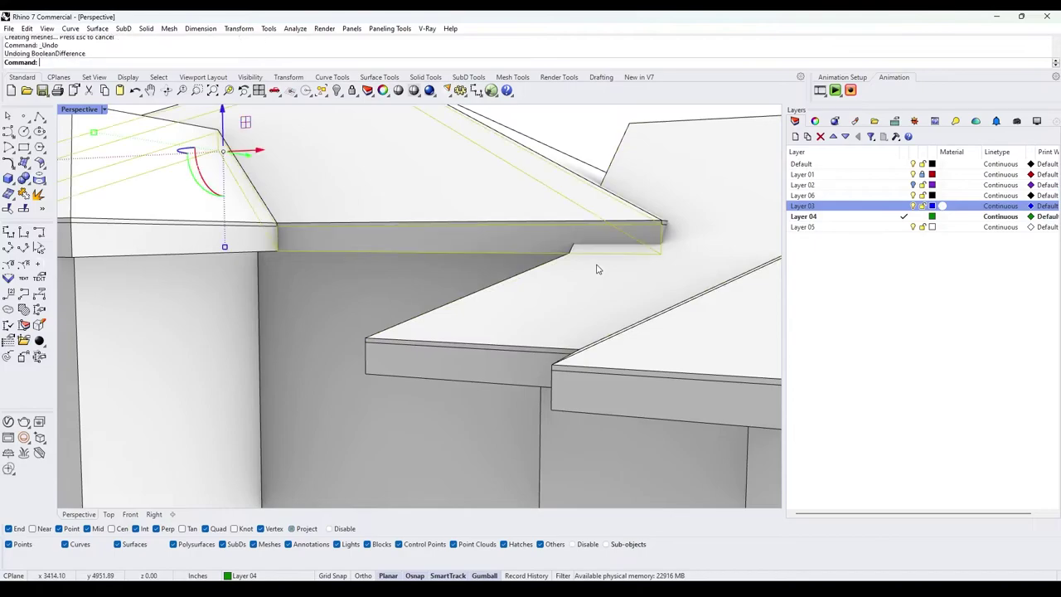
- Subtract the right wing's thick lower roof solid from the selected central roof solid with Boolean Difference, keeping the cutting solid
{"action": "type", "text": "bd"}
{"action": "key", "text": "Return"}
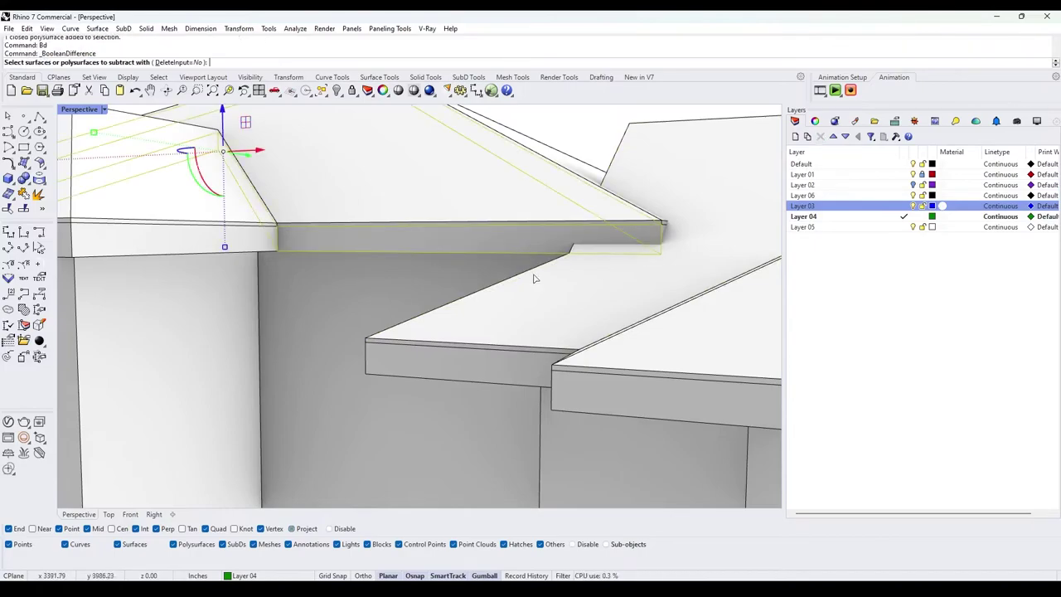
{"action": "left_click", "coordinate": [467, 365]}
{"action": "key", "text": "Return"}
- Examine the trimmed roof junction and the whole house from several sides, comparing its massing with the reference photo
{"action": "scroll", "coordinate": [466, 359], "scroll_direction": "down", "scroll_amount": 8}
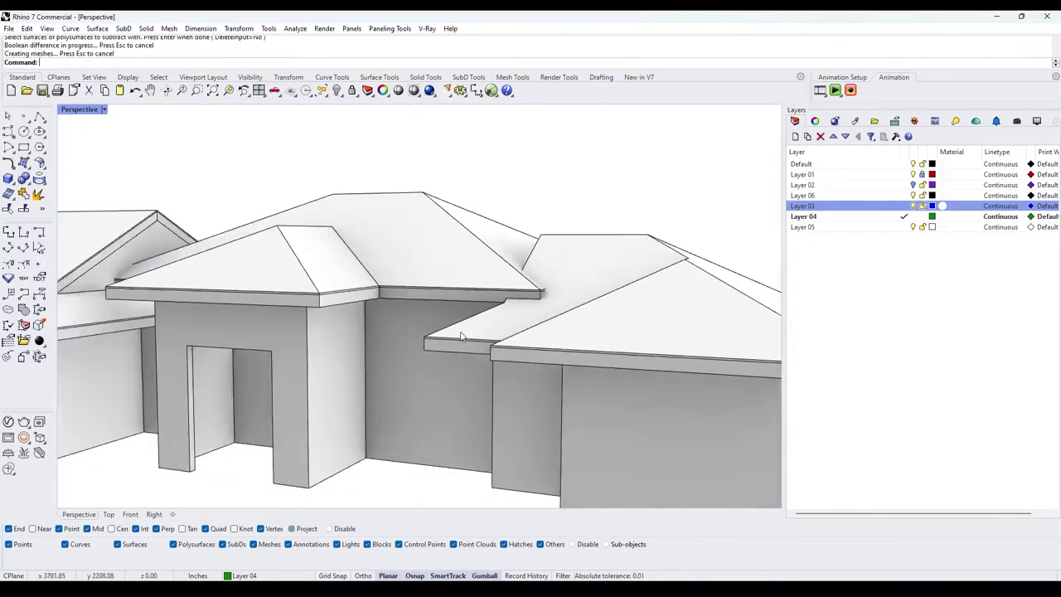
{"action": "right_click_drag", "start_coordinate": [366, 338], "coordinate": [427, 325], "text": "shift"}
{"action": "right_click_drag", "start_coordinate": [427, 325], "coordinate": [60, 269]}
{"action": "scroll", "coordinate": [424, 291], "scroll_direction": "up", "scroll_amount": 6}
{"action": "right_click_drag", "start_coordinate": [423, 291], "coordinate": [500, 260]}
{"action": "scroll", "coordinate": [497, 225], "scroll_direction": "down", "scroll_amount": 4}
{"action": "scroll", "coordinate": [504, 232], "scroll_direction": "down", "scroll_amount": 4}
{"action": "scroll", "coordinate": [499, 259], "scroll_direction": "down", "scroll_amount": 4}
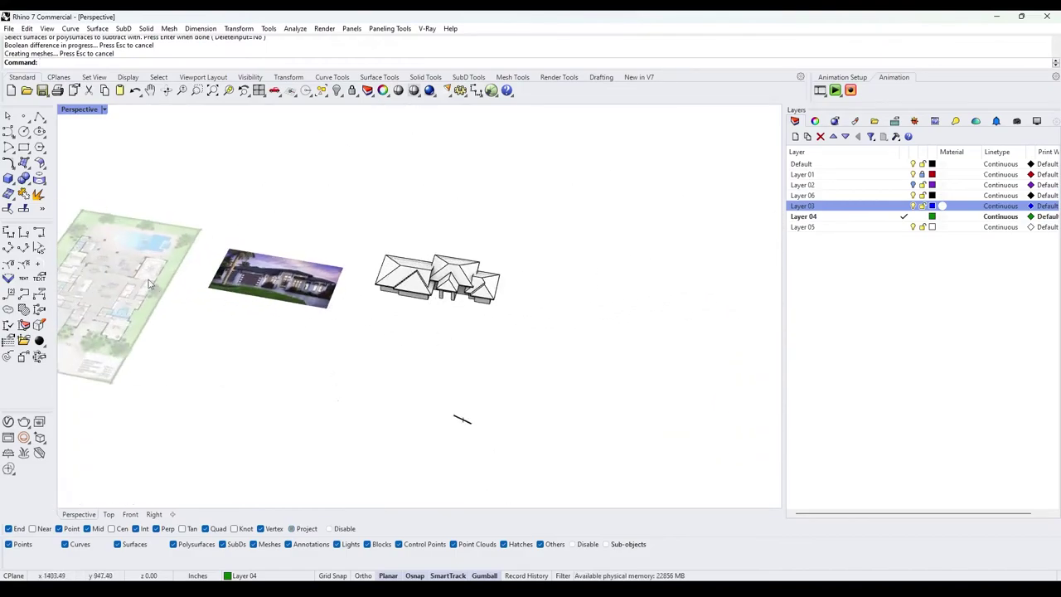
{"action": "scroll", "coordinate": [457, 269], "scroll_direction": "up", "scroll_amount": 5}
{"action": "right_click_drag", "start_coordinate": [458, 269], "coordinate": [639, 304]}
{"action": "scroll", "coordinate": [443, 241], "scroll_direction": "up", "scroll_amount": 5}
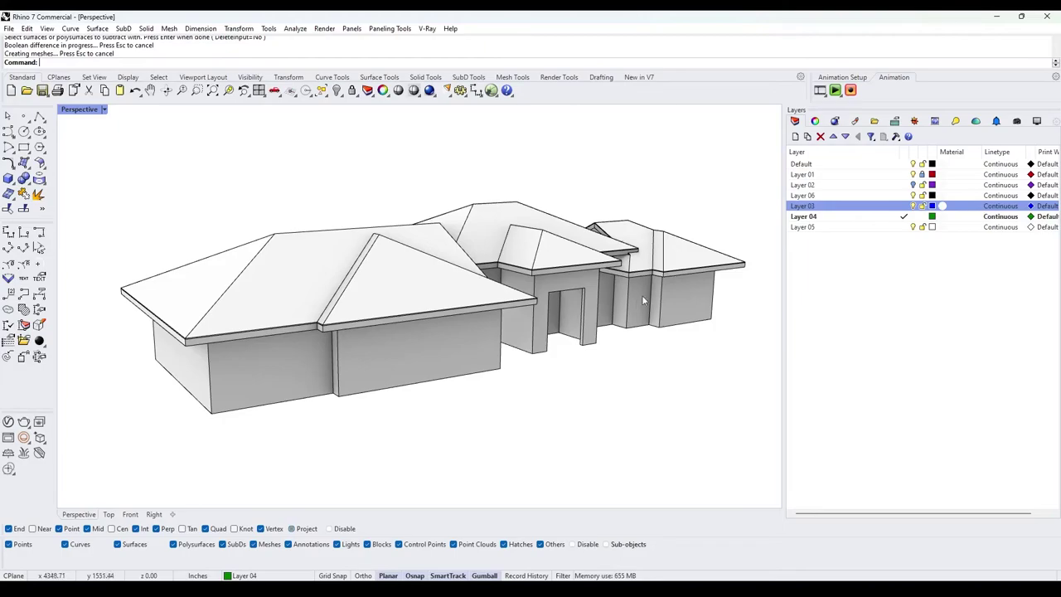
{"action": "mouse_move", "coordinate": [440, 240]}
{"action": "right_mouse_down"}
{"action": "mouse_move", "coordinate": [356, 237]}
{"action": "mouse_move", "coordinate": [360, 257]}
{"action": "mouse_move", "coordinate": [457, 250]}
{"action": "right_mouse_up"}
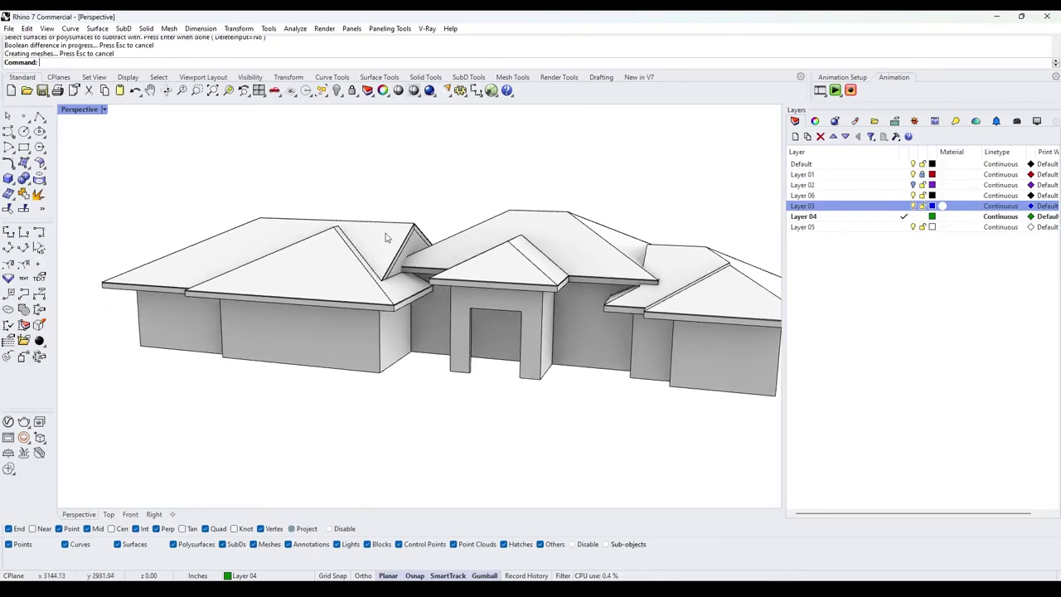
{"action": "right_click_drag", "start_coordinate": [385, 238], "coordinate": [417, 315]}
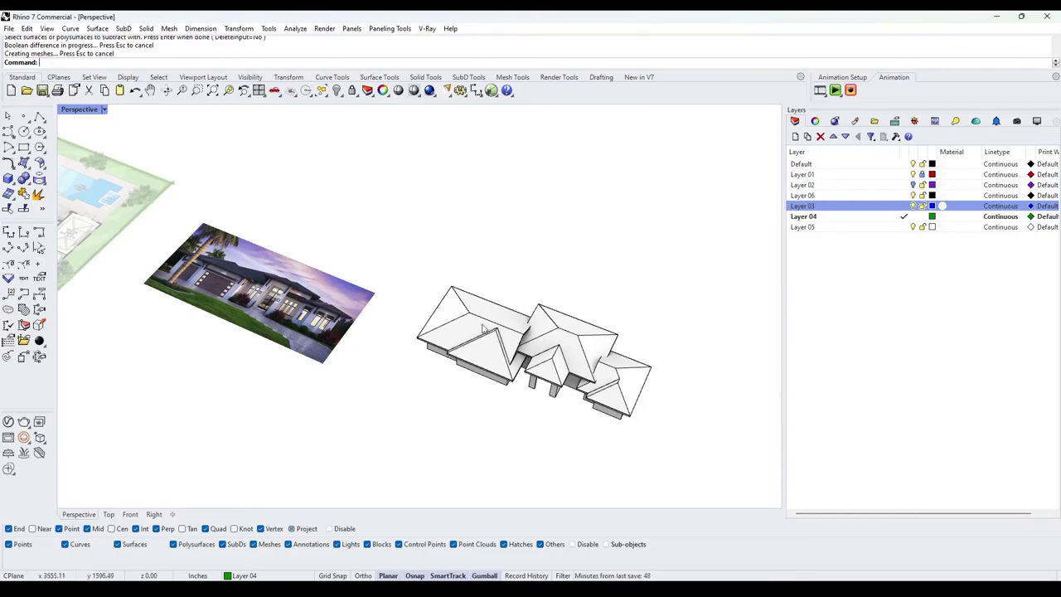
{"action": "right_click_drag", "start_coordinate": [497, 323], "coordinate": [512, 247]}
{"action": "scroll", "coordinate": [511, 247], "scroll_direction": "up", "scroll_amount": 6}
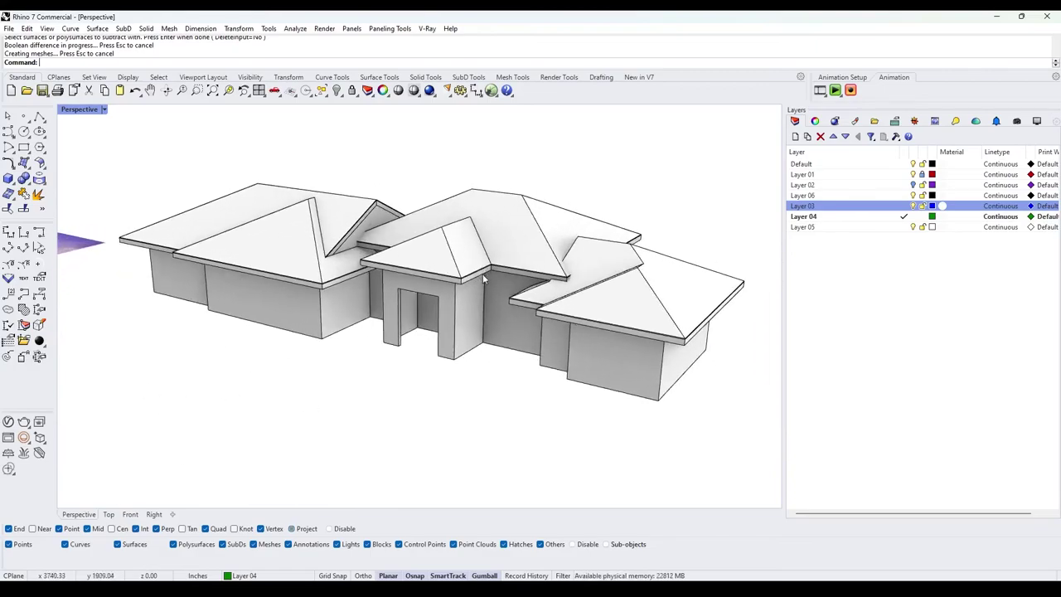